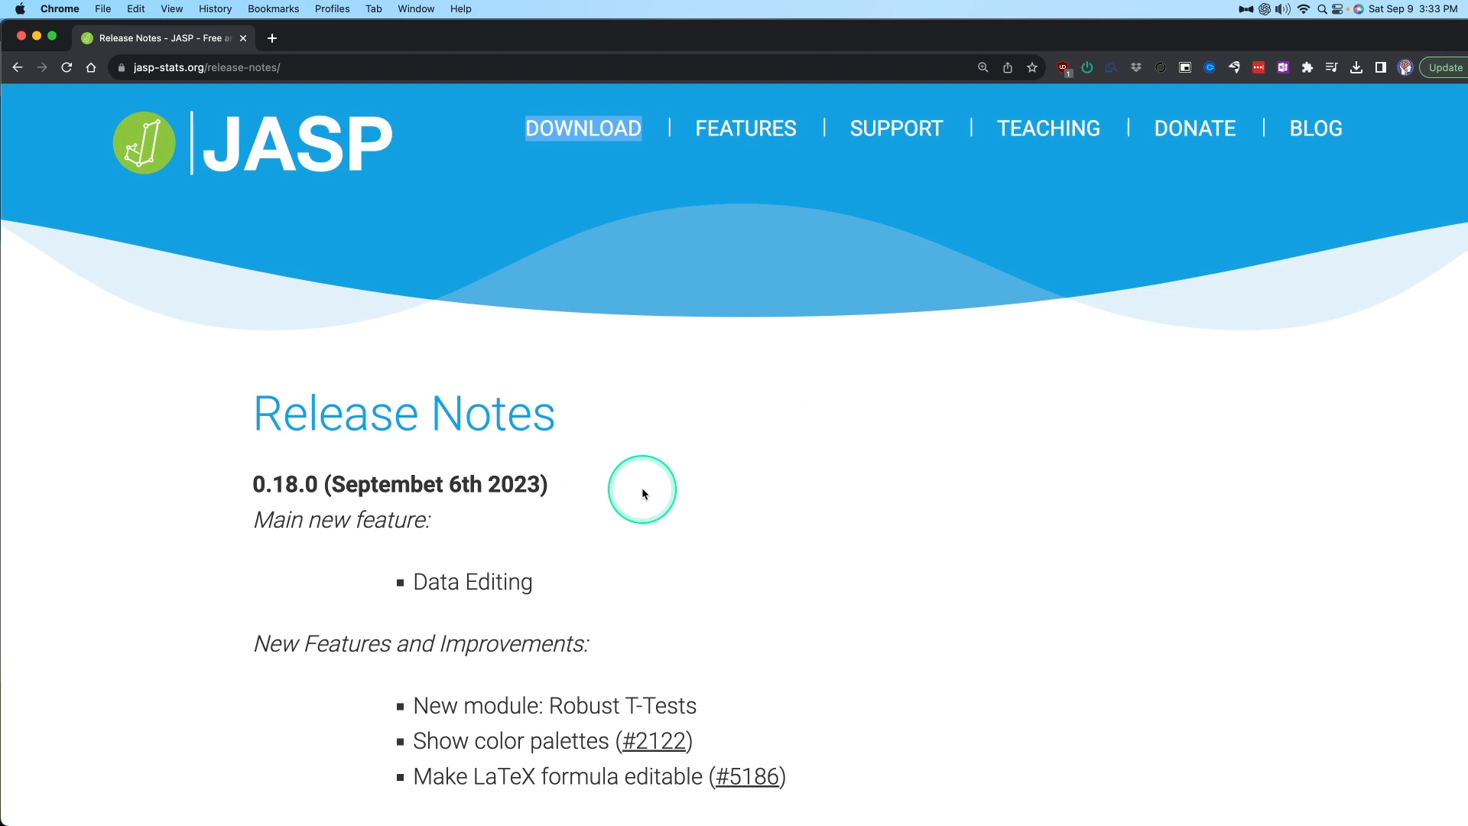
Examine the JASP release notes for versions 0.18.0 and 0.17.3, including data editing, new features and bug fixes.
drag(641, 490, 212, 498)
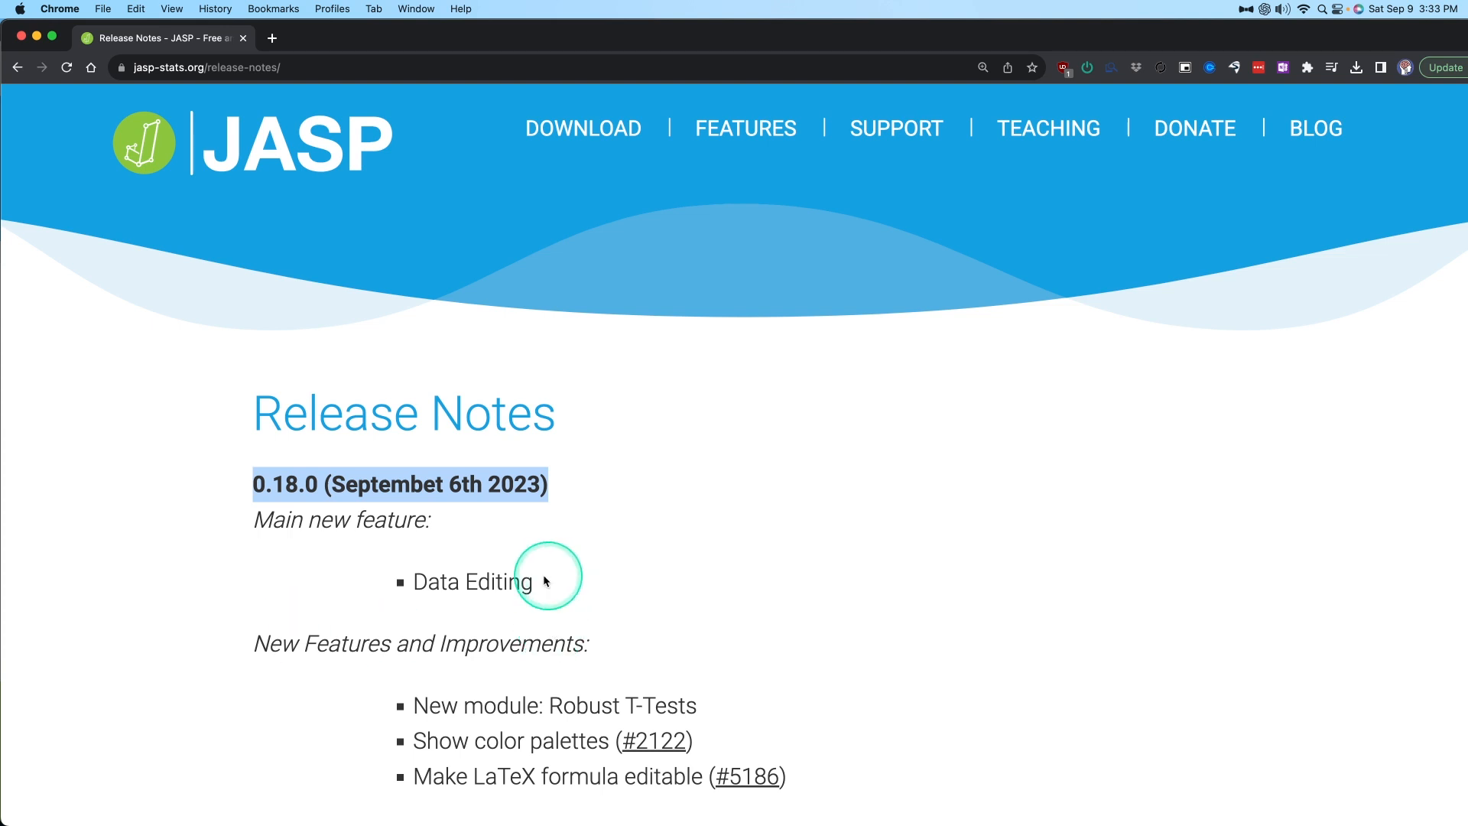
drag(543, 580, 364, 581)
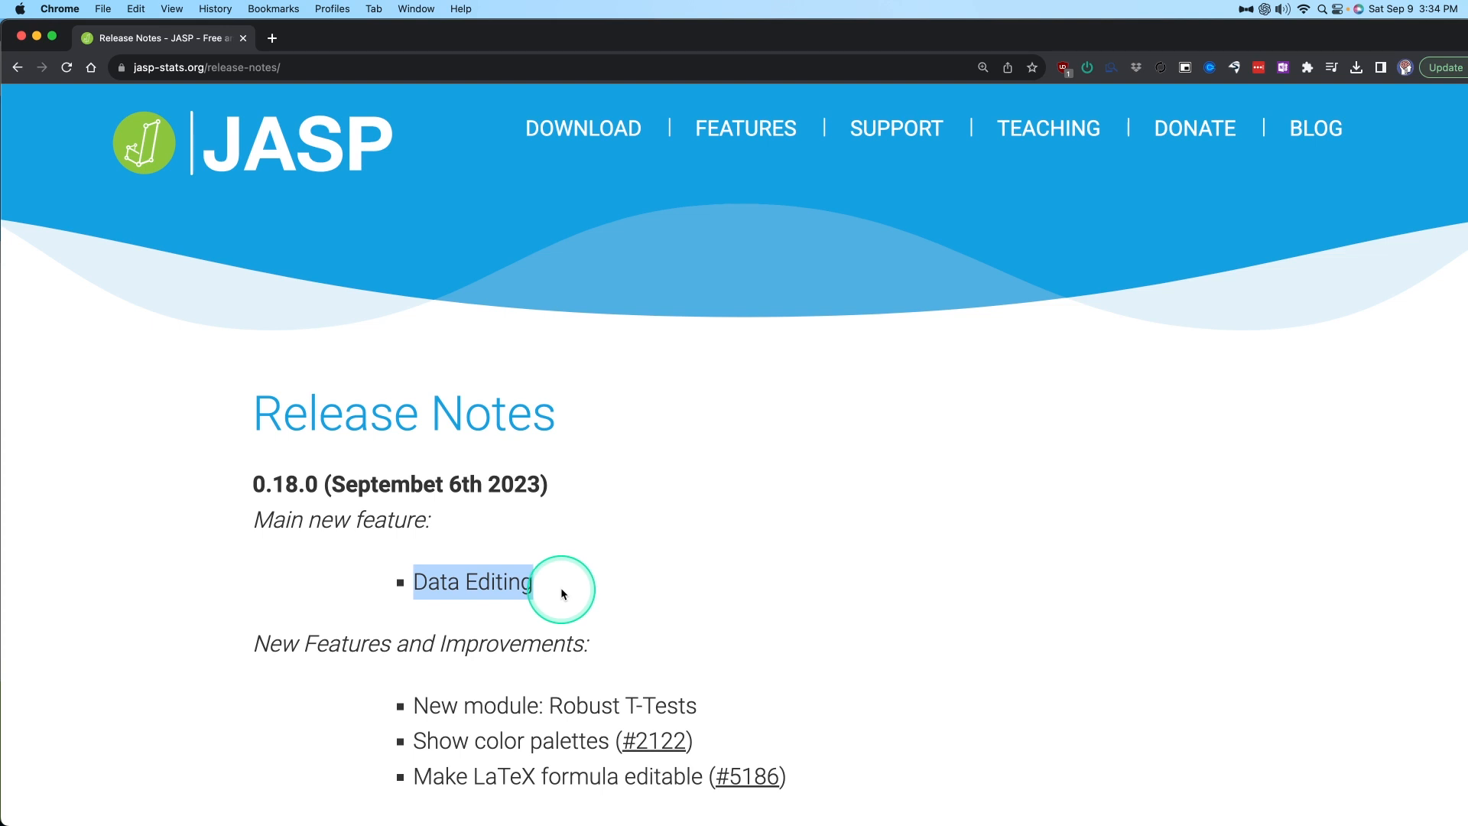
key(ctrl)
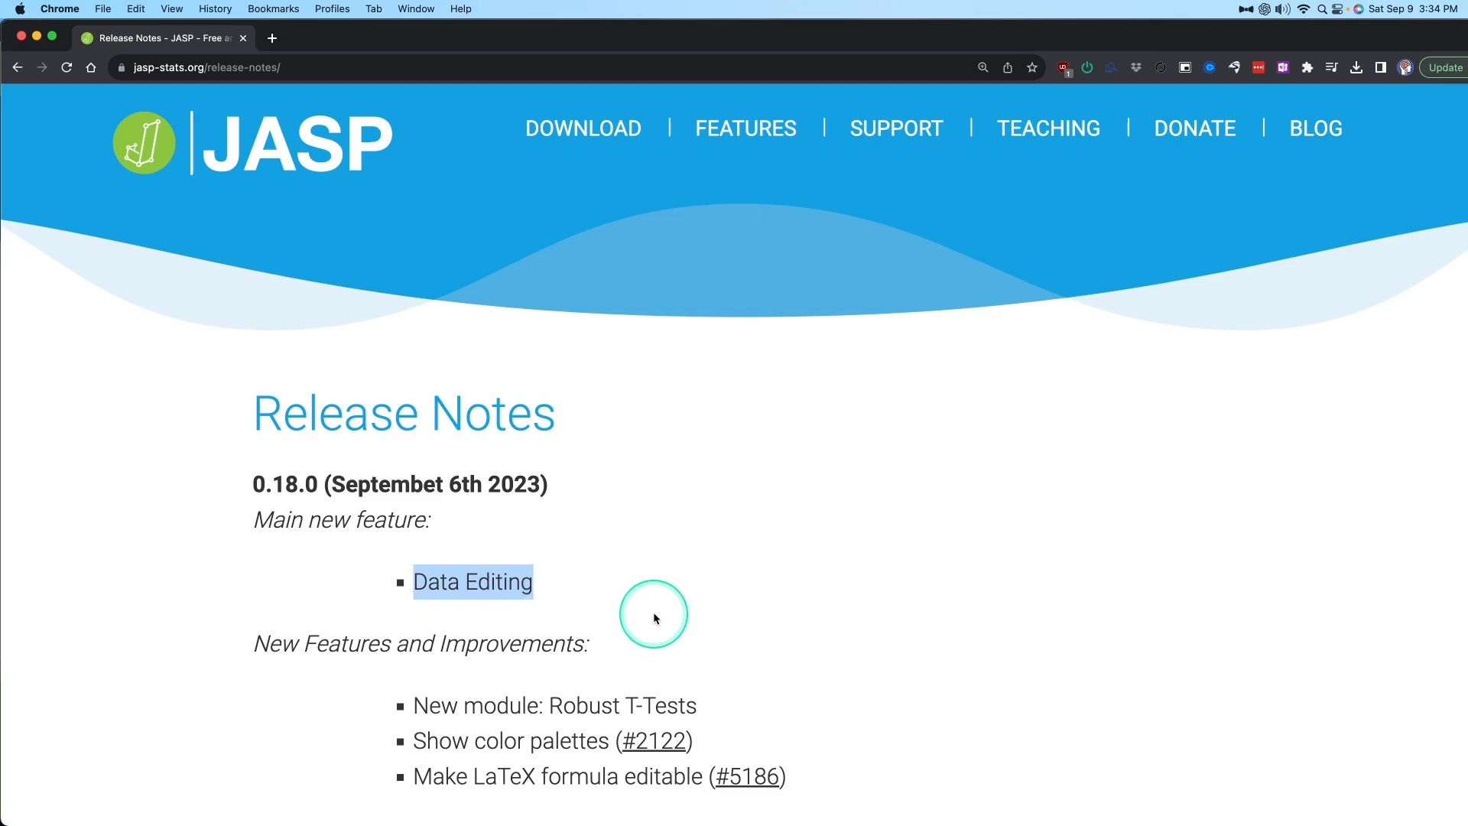
scroll(765, 597, down, 10)
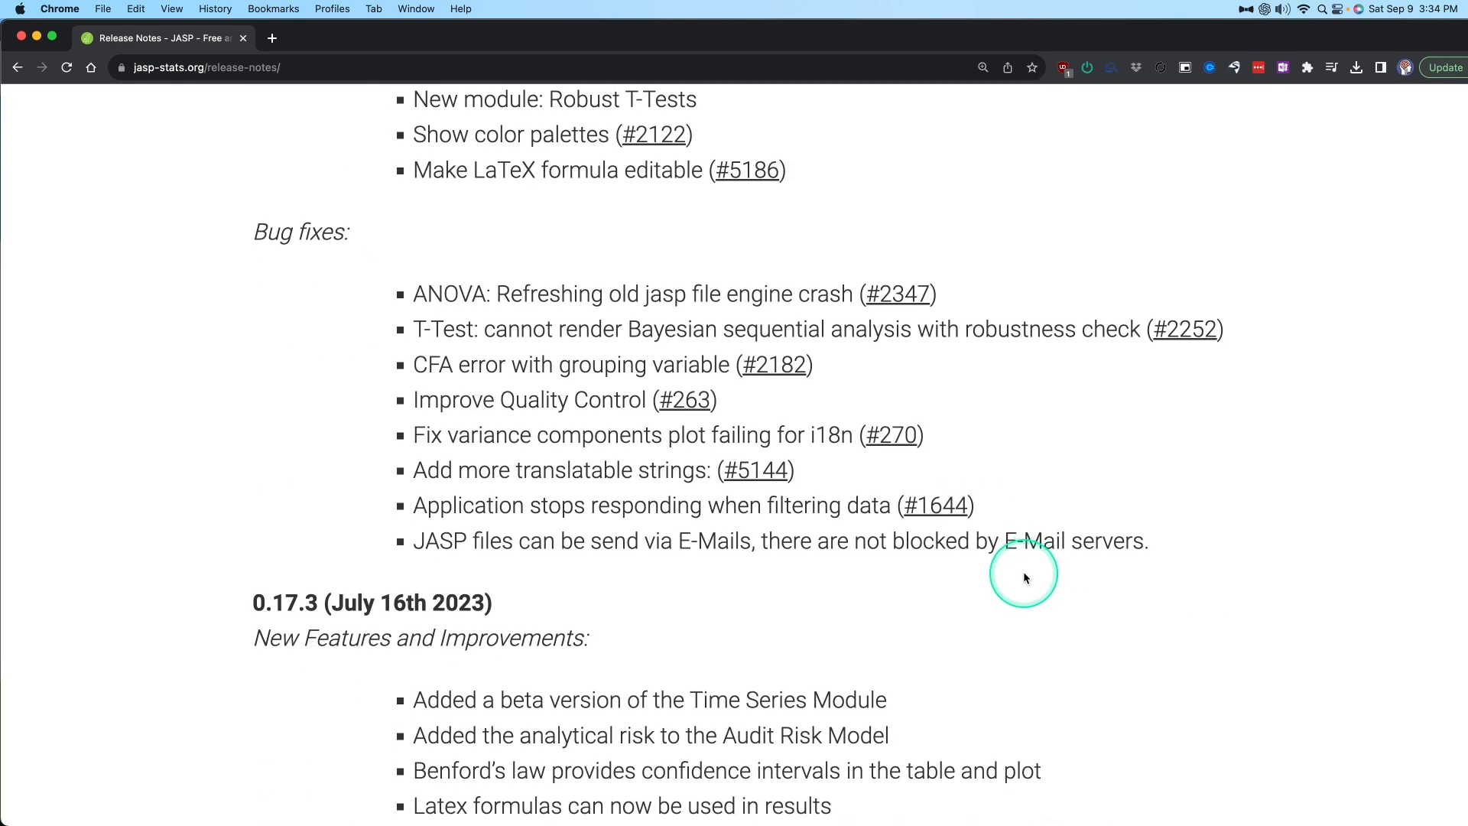
scroll(1025, 575, down, 4)
drag(484, 351, 189, 359)
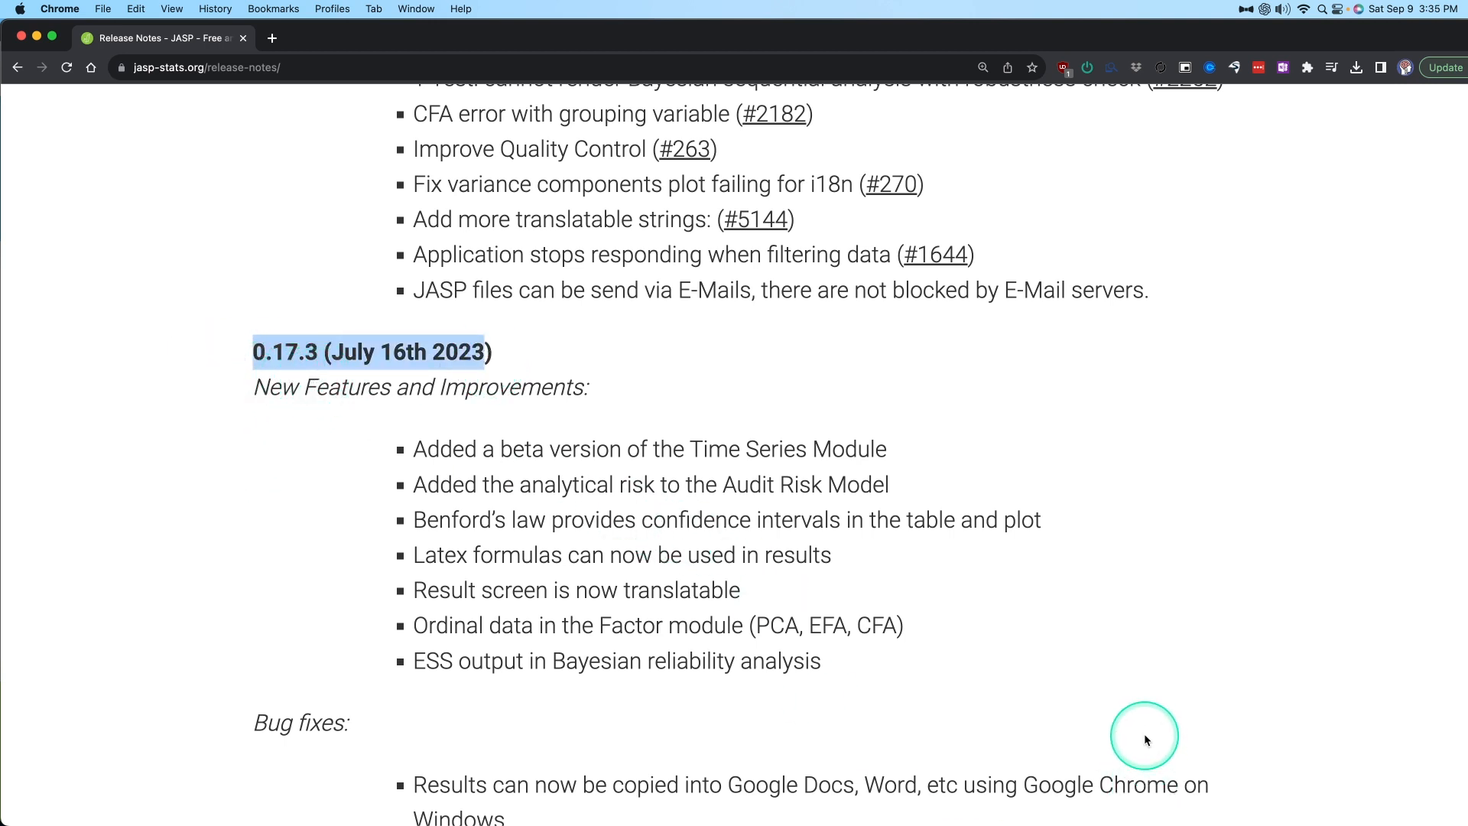
scroll(803, 534, down, 2)
scroll(1222, 560, up, 6)
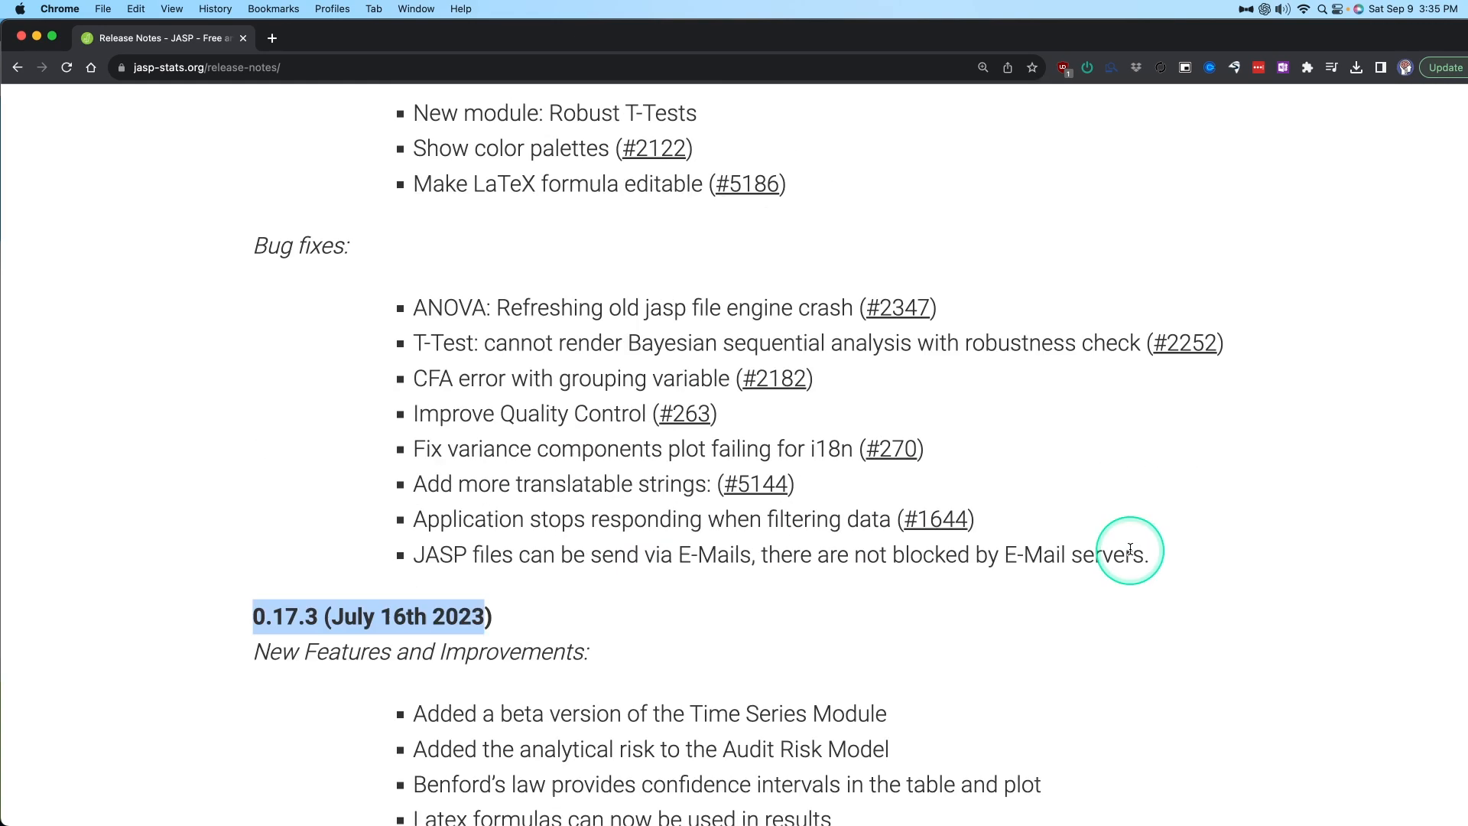
scroll(762, 382, up, 8)
scroll(630, 400, down, 19)
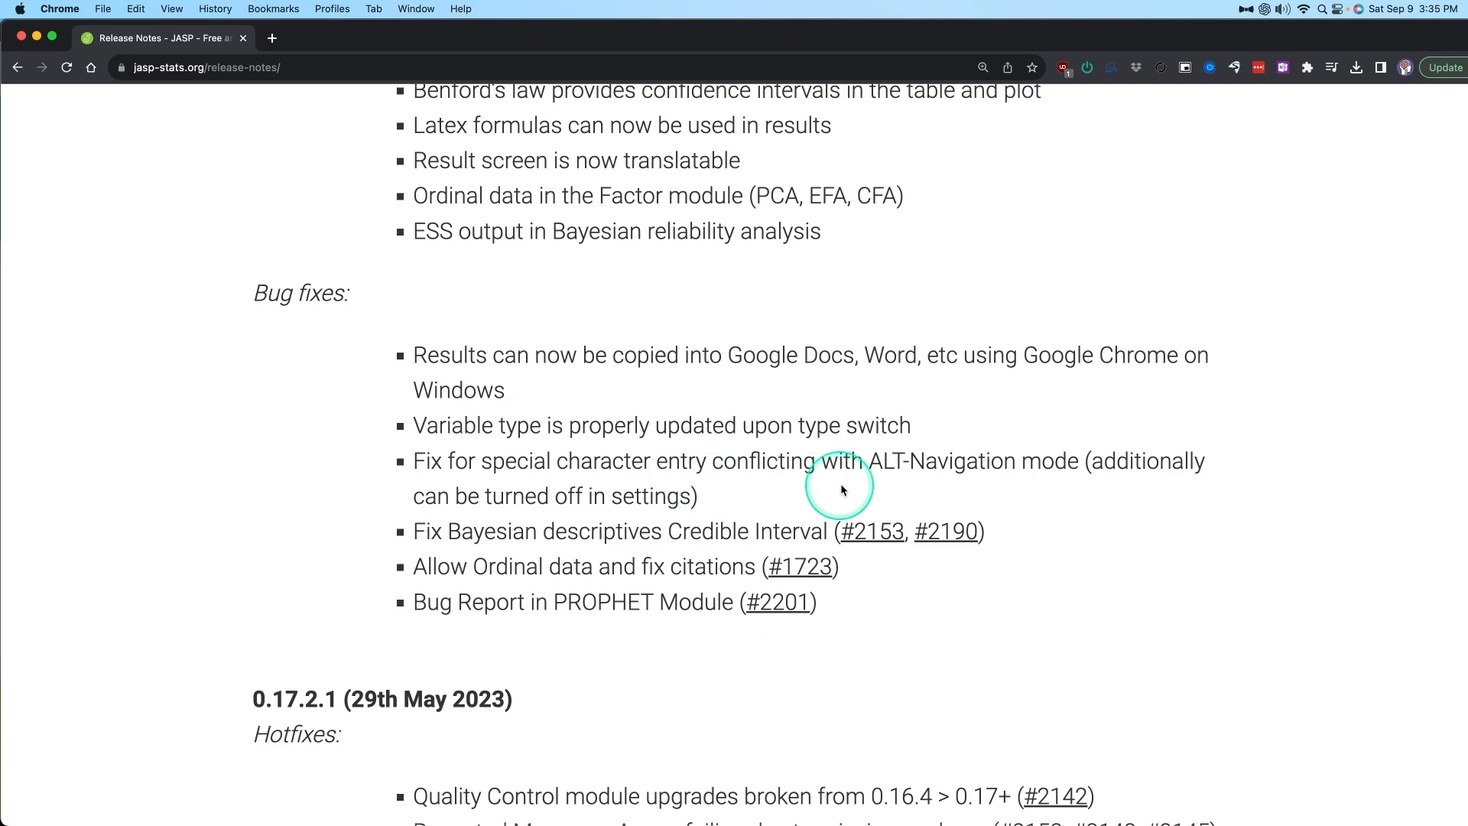
scroll(846, 466, up, 4)
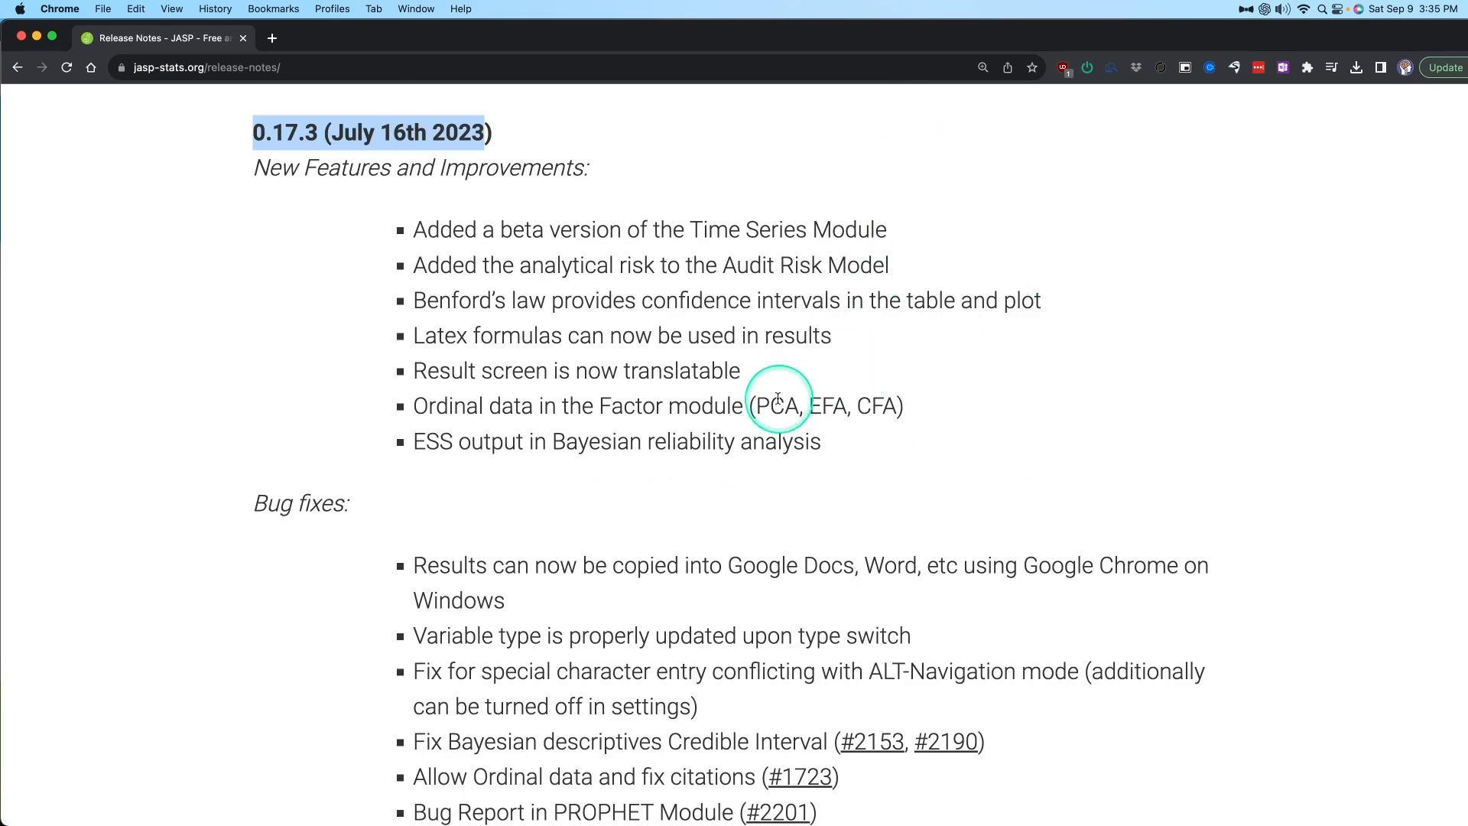
drag(776, 383, 260, 369)
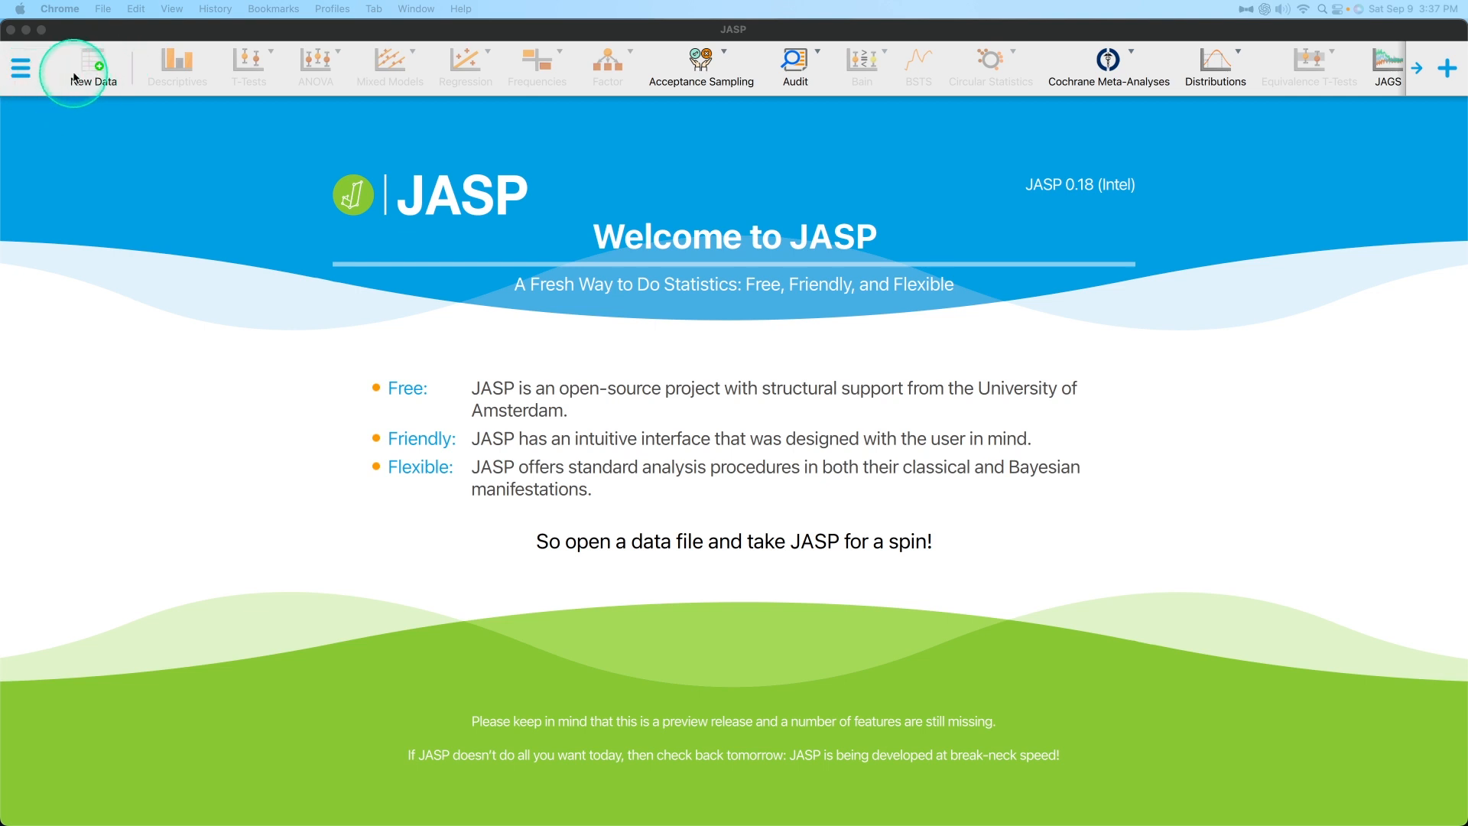
In JASP, open the recent data file Bugs.csv.
click(21, 74)
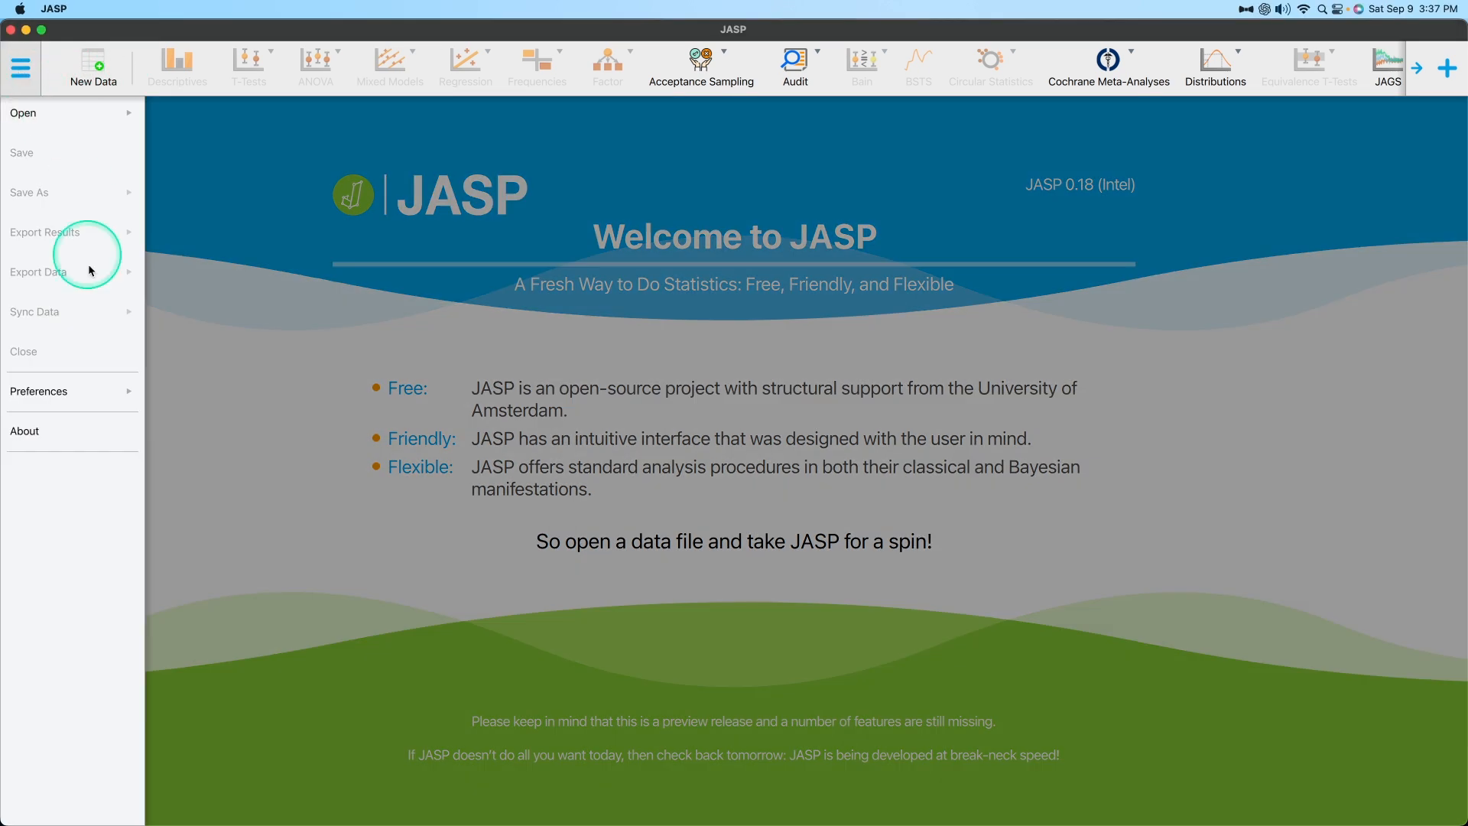
click(89, 117)
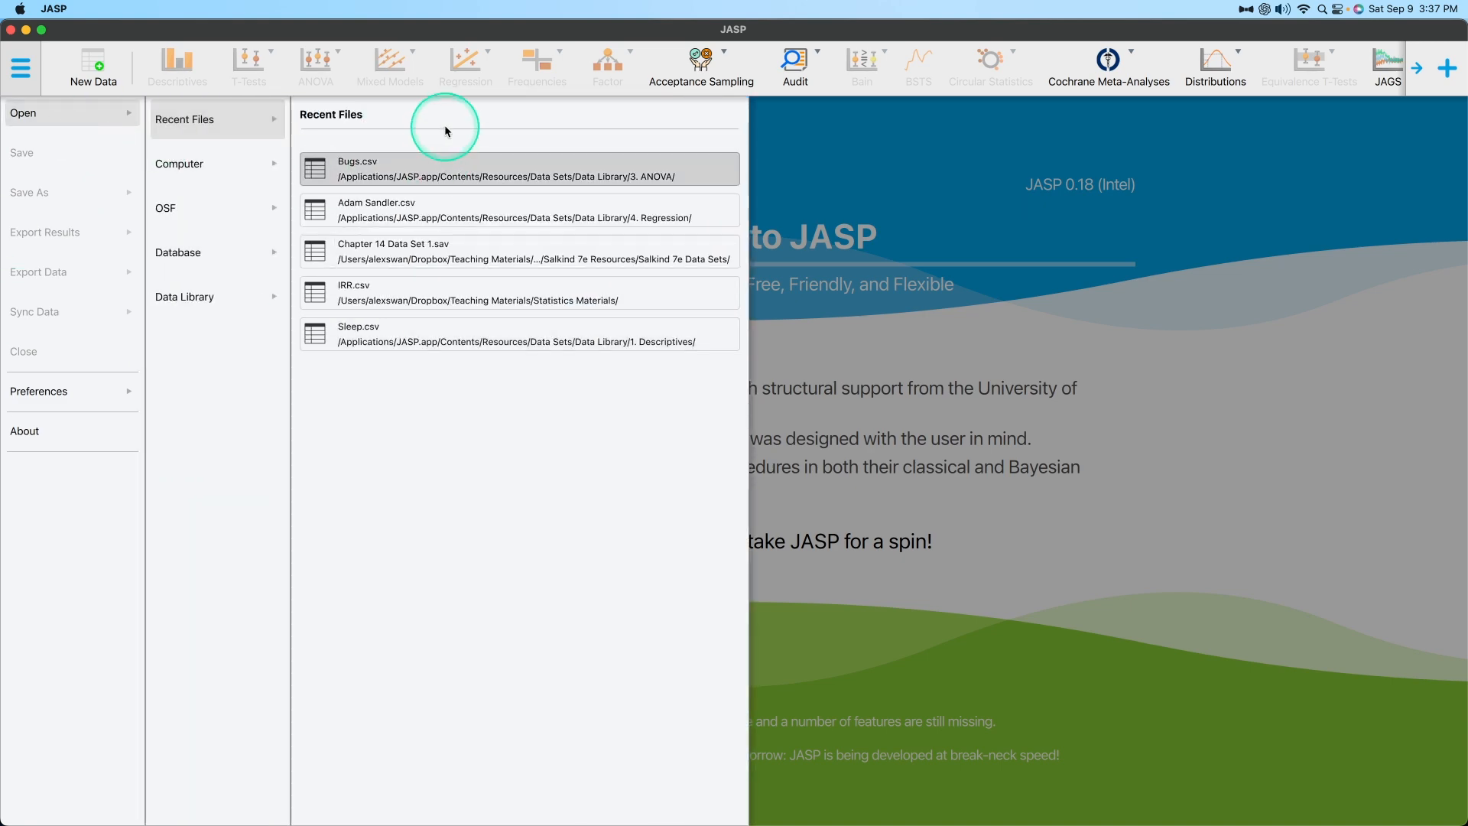
click(469, 175)
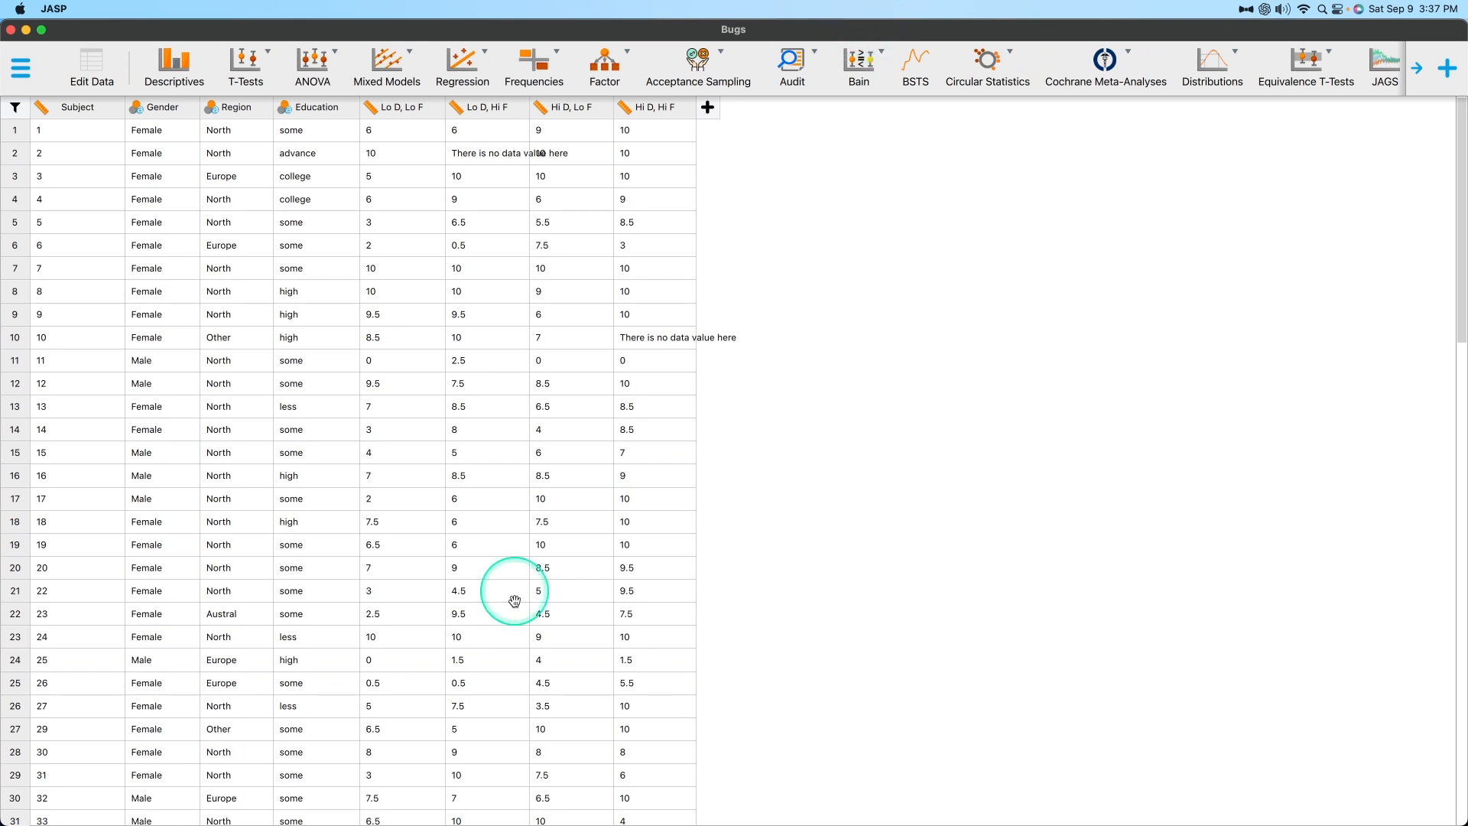
click(21, 68)
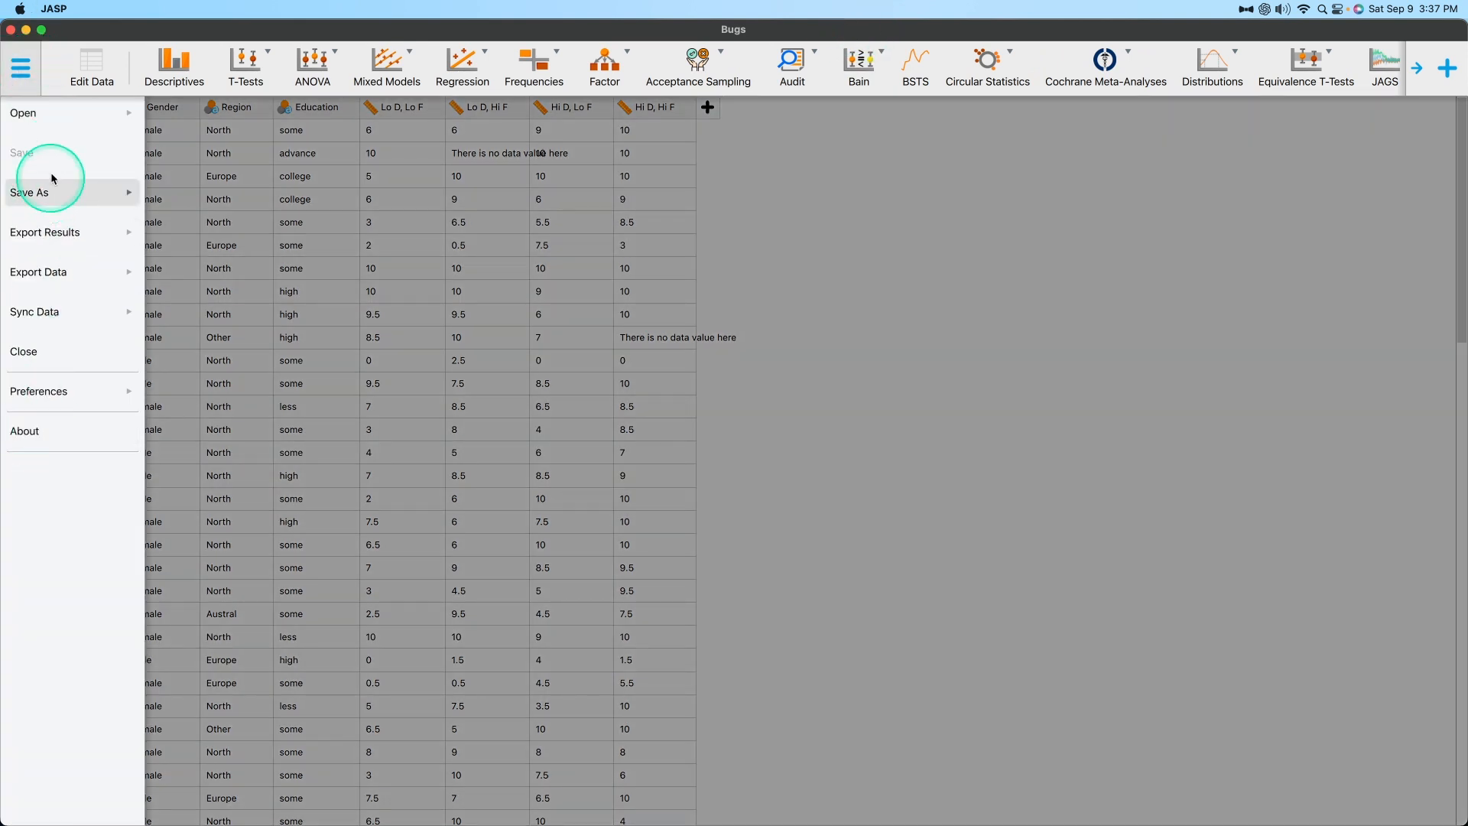
click(55, 117)
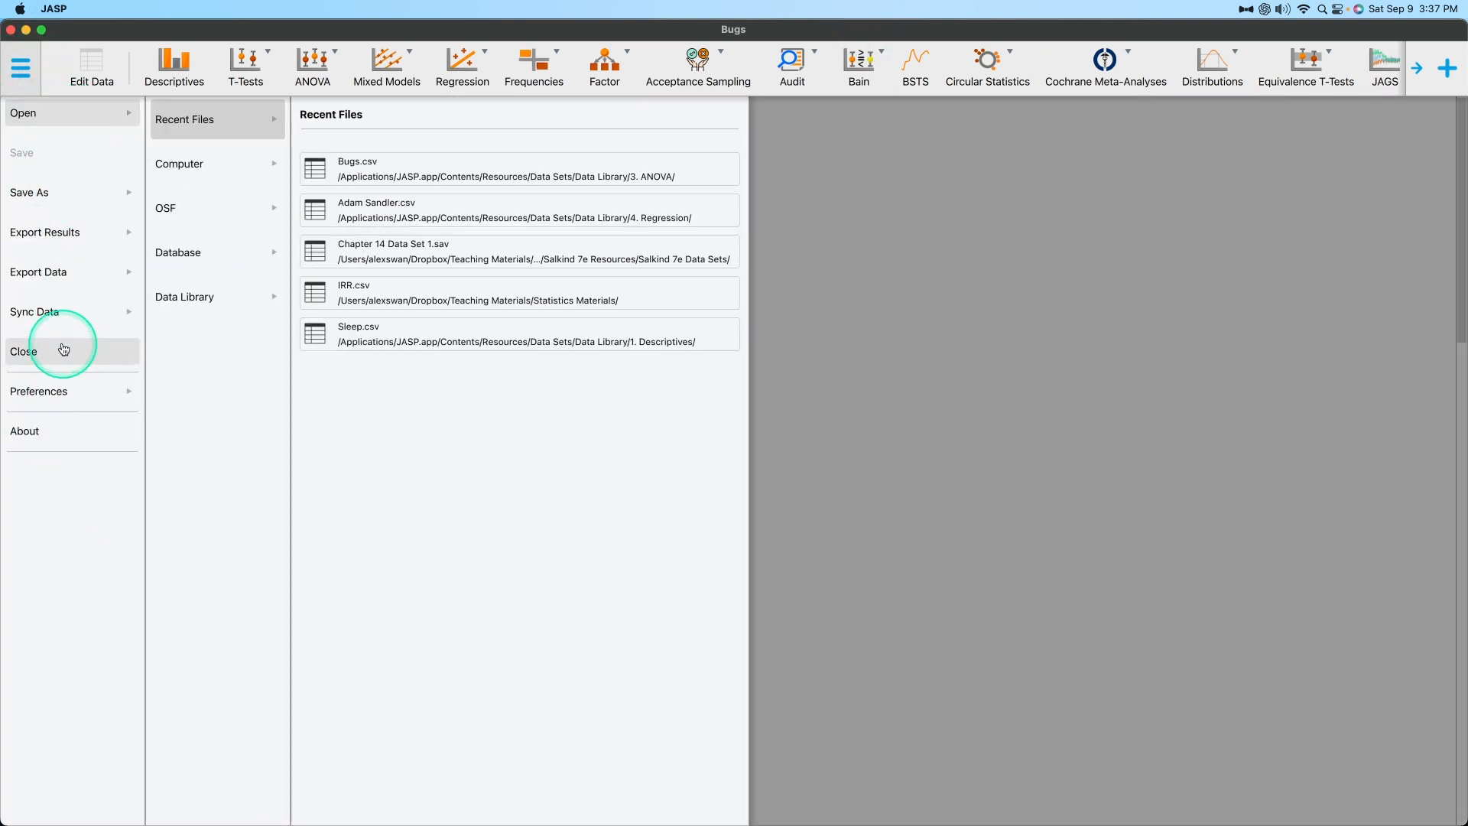
click(1235, 556)
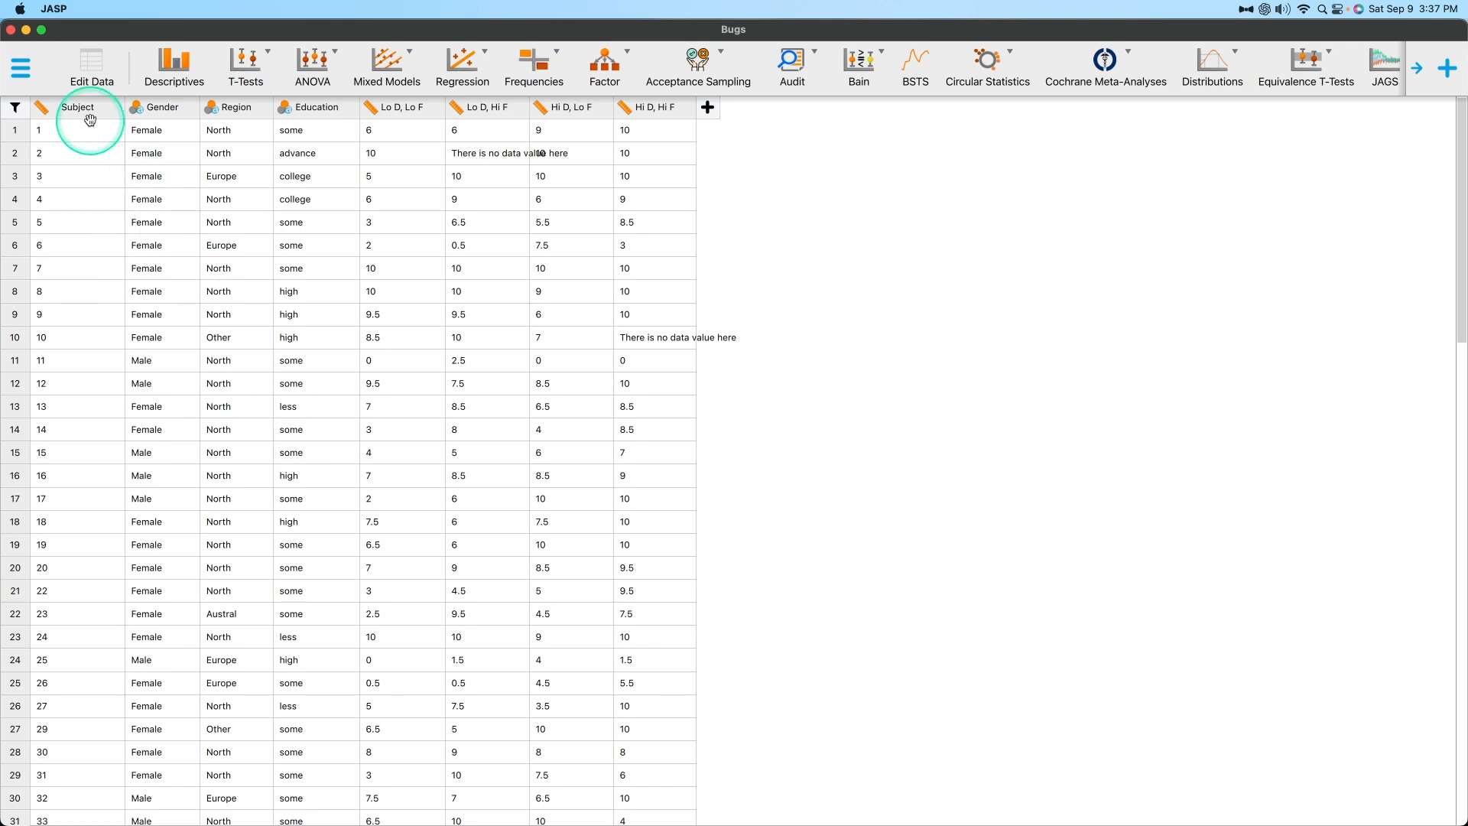
click(88, 65)
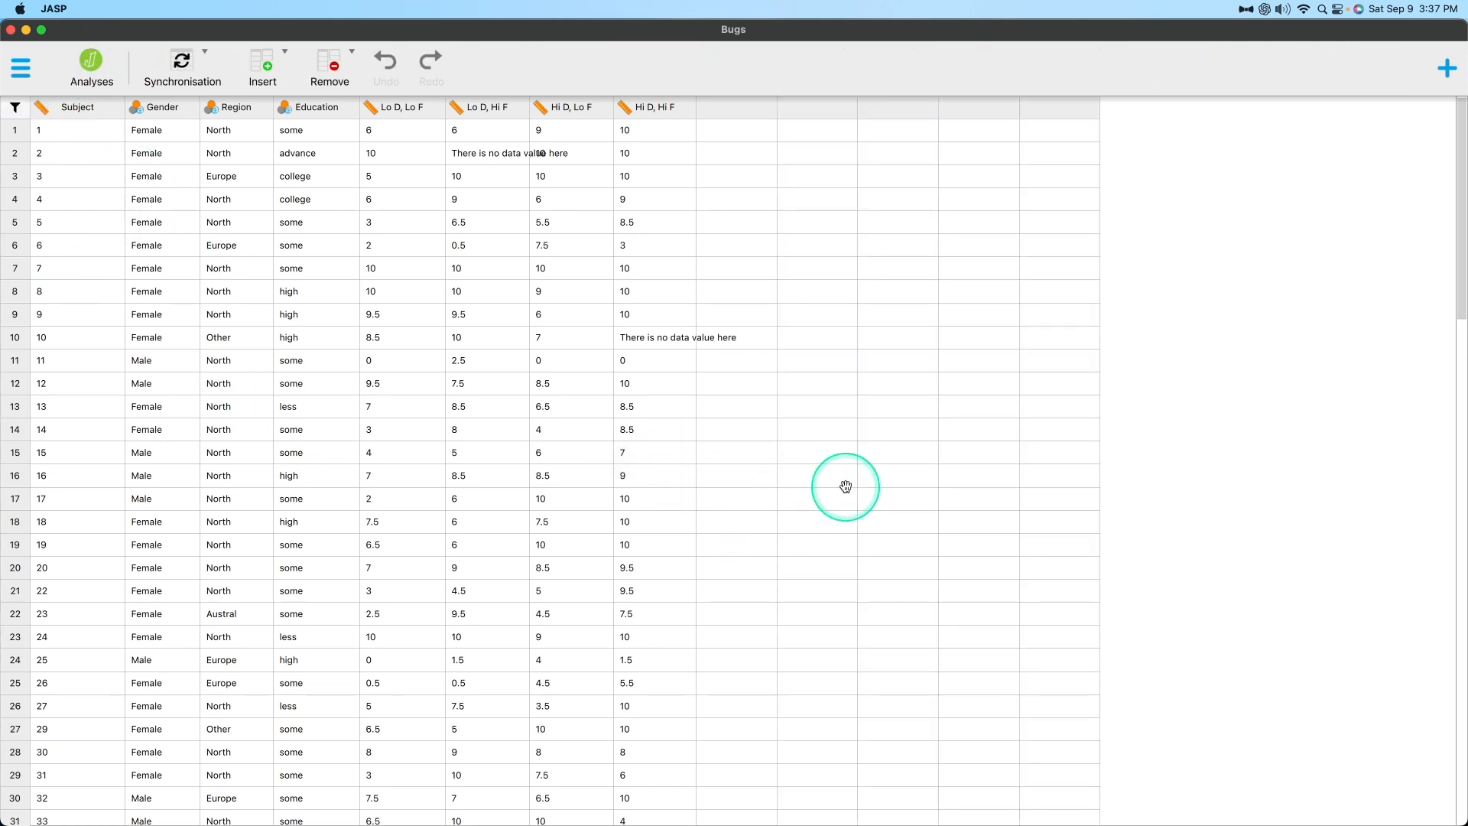
click(93, 63)
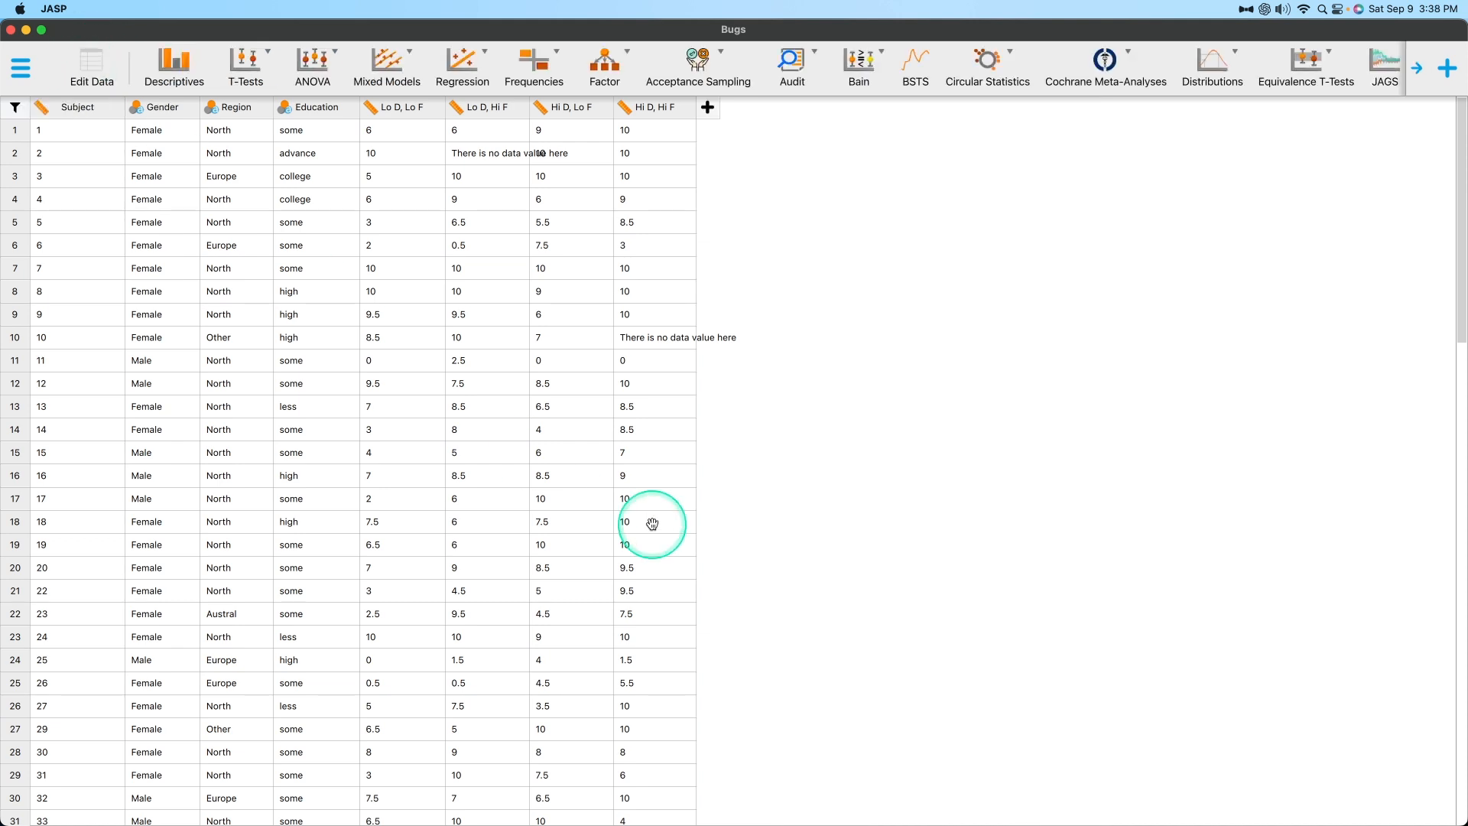
Examine the available analyses and the list of optional modules, including the ones that are not enabled.
scroll(1227, 73, right, 5)
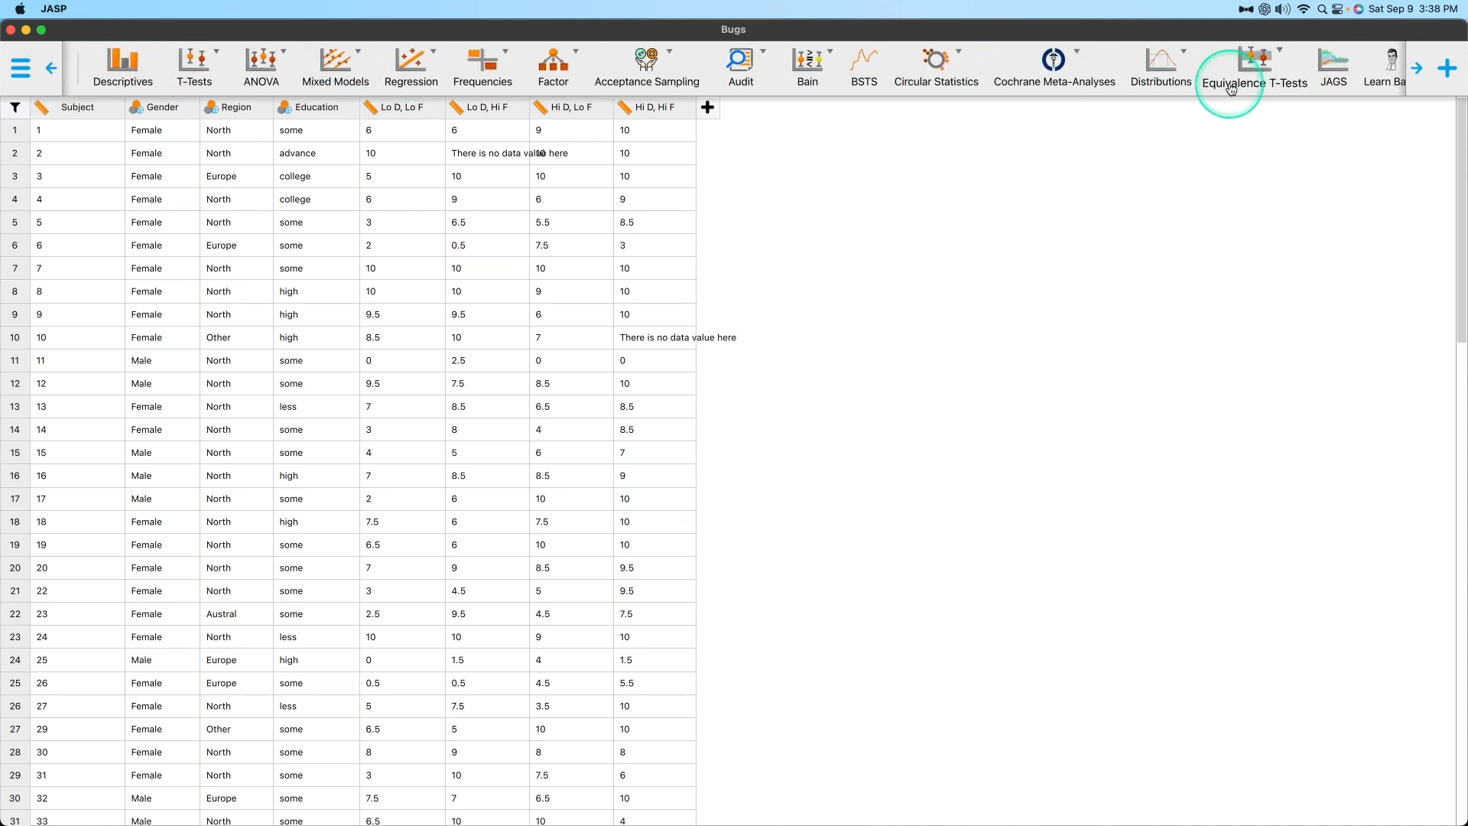
scroll(1227, 76, left, 5)
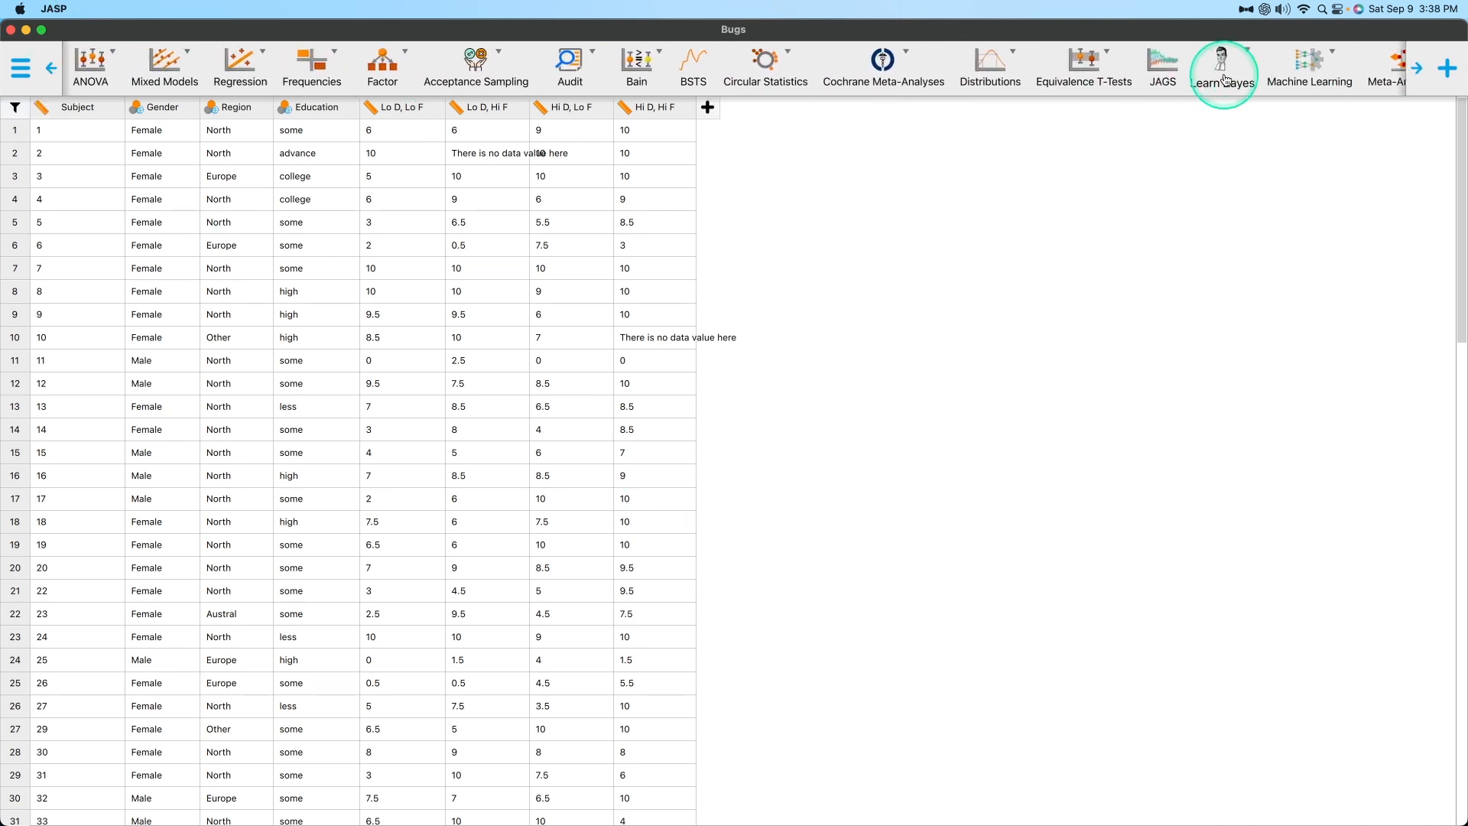
click(1448, 68)
scroll(1312, 511, down, 5)
scroll(1312, 511, up, 5)
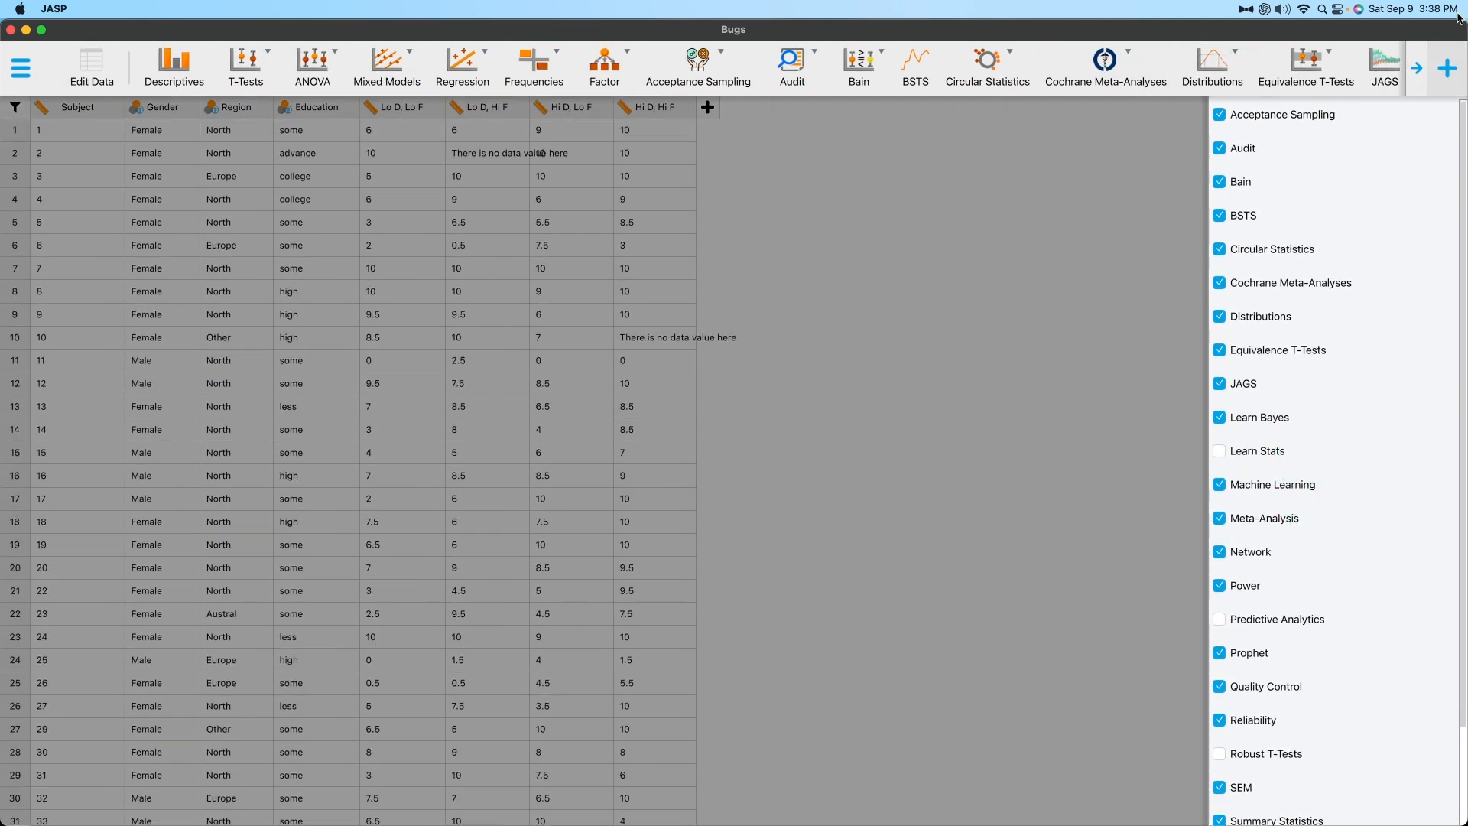
click(1448, 68)
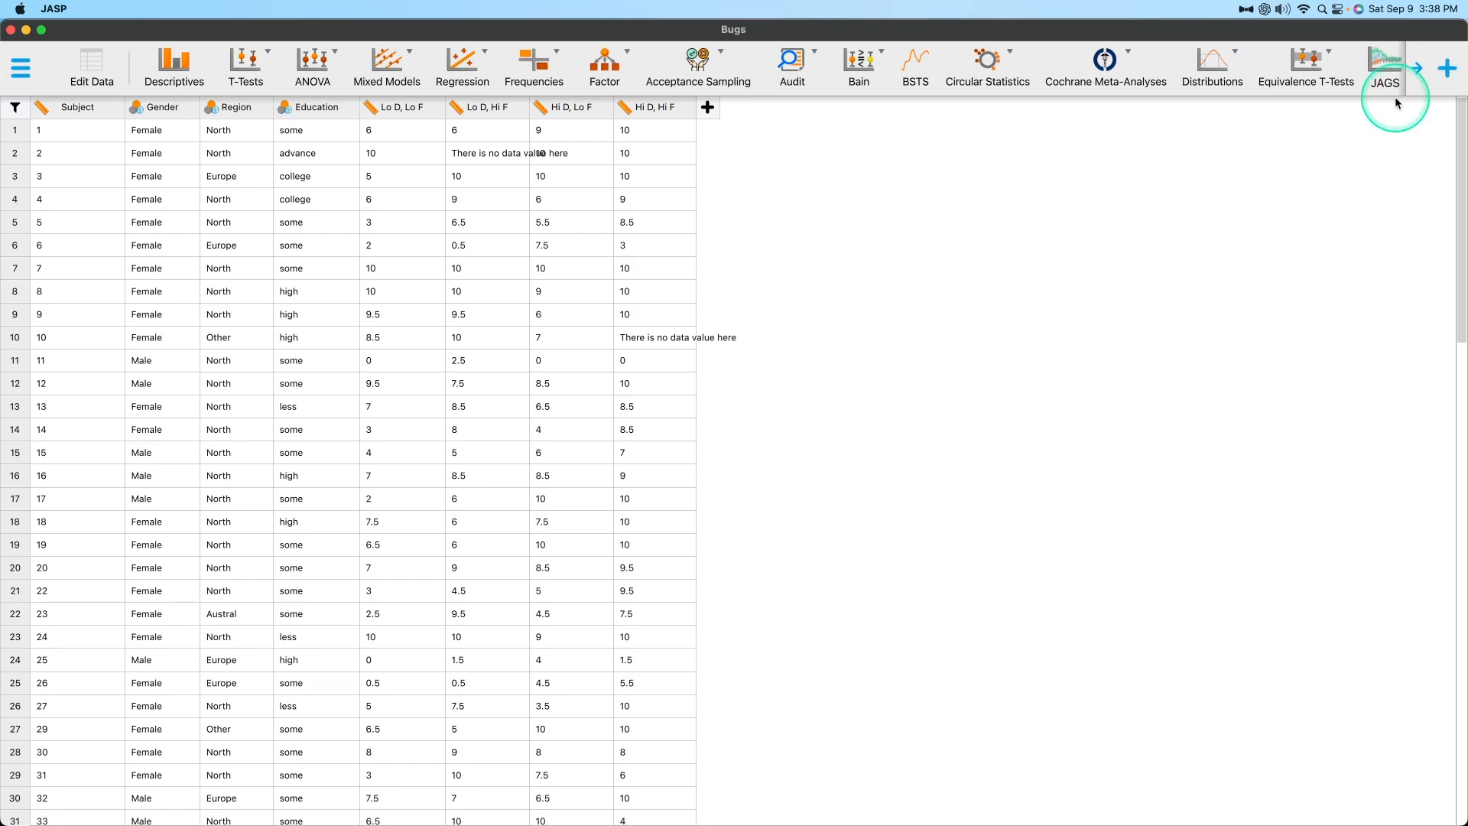
click(1448, 69)
scroll(1350, 566, down, 10)
scroll(1350, 612, up, 10)
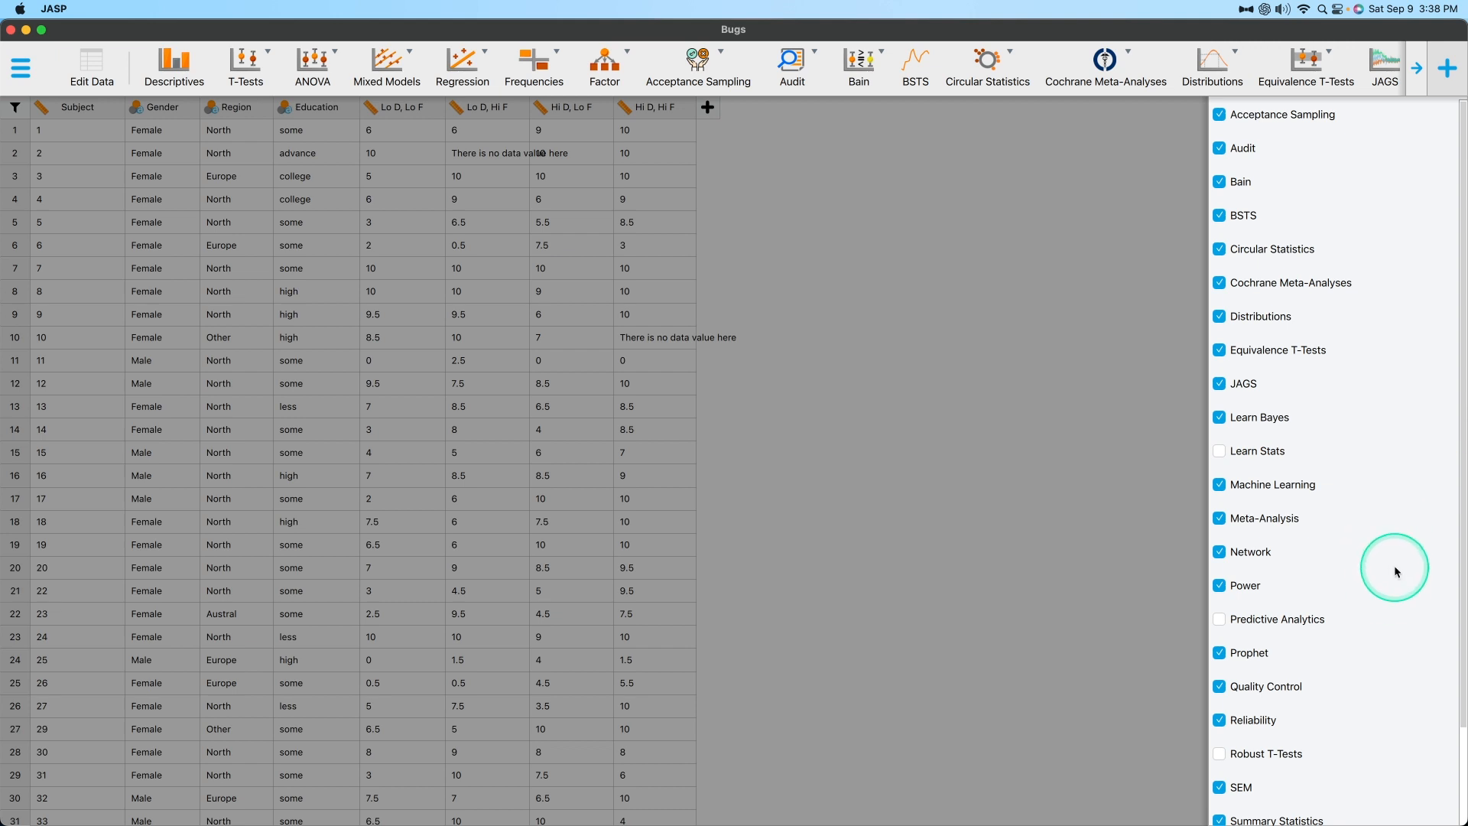
click(872, 357)
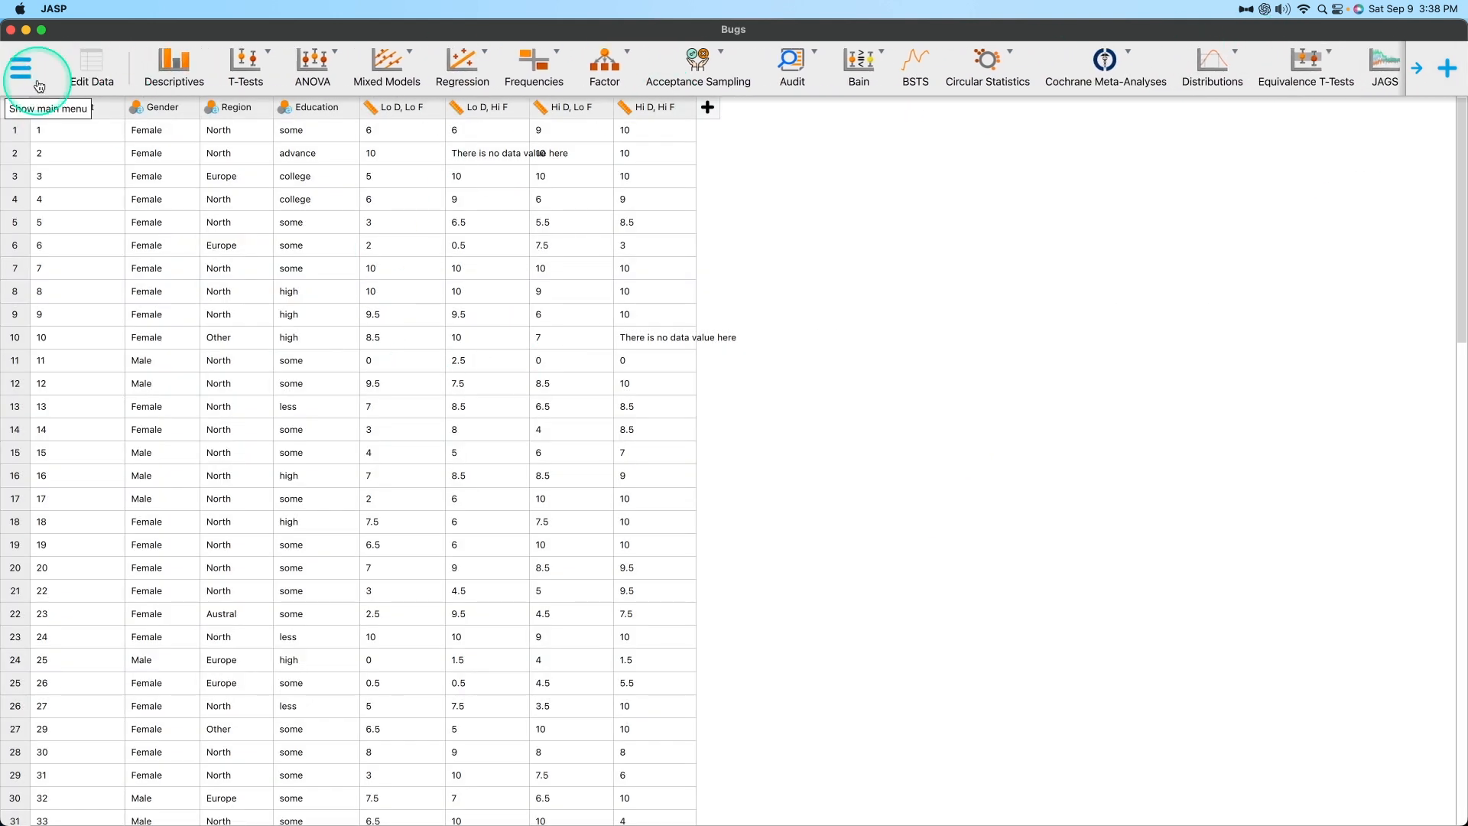
click(91, 67)
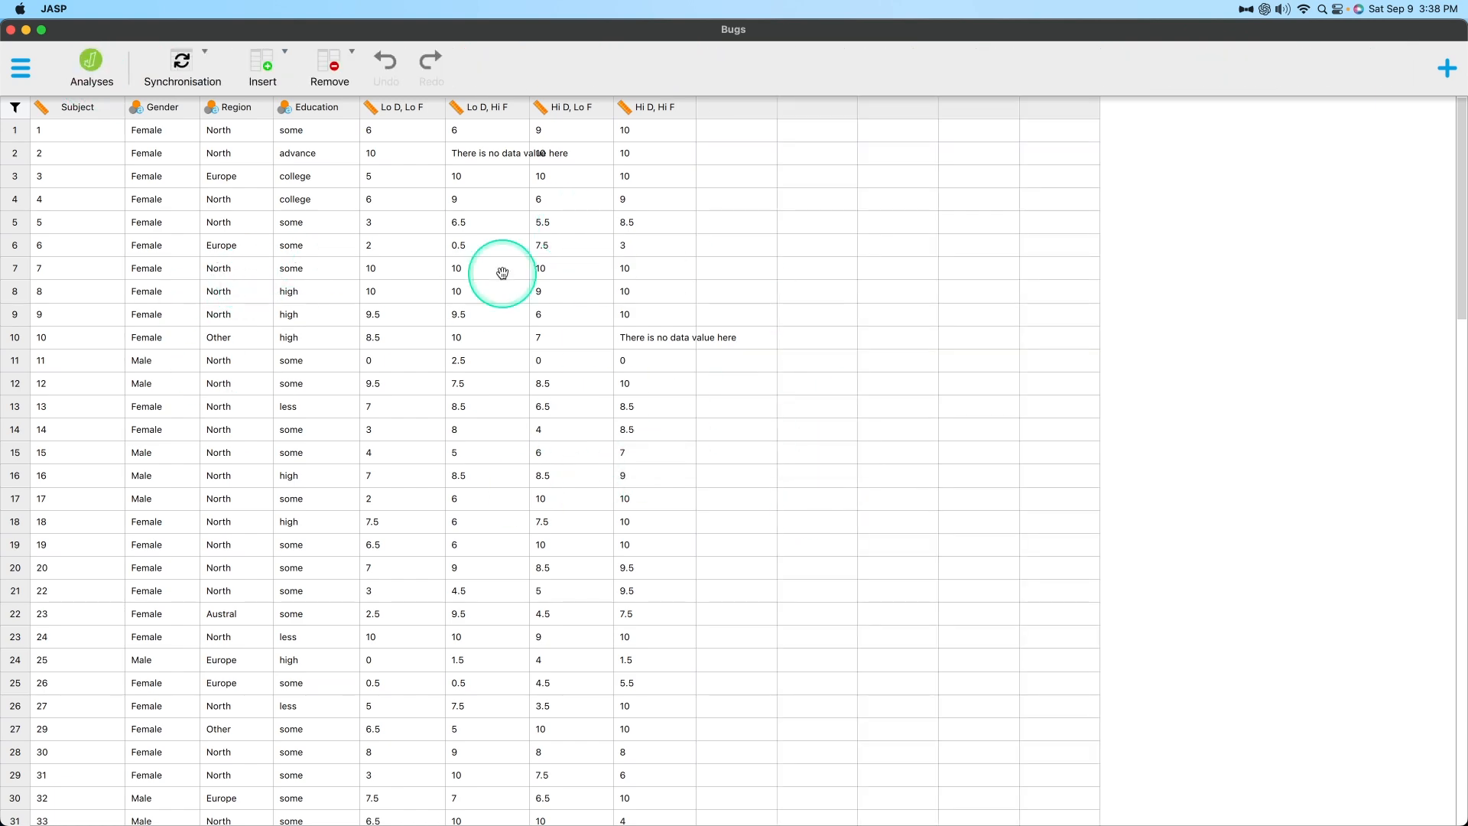
click(90, 70)
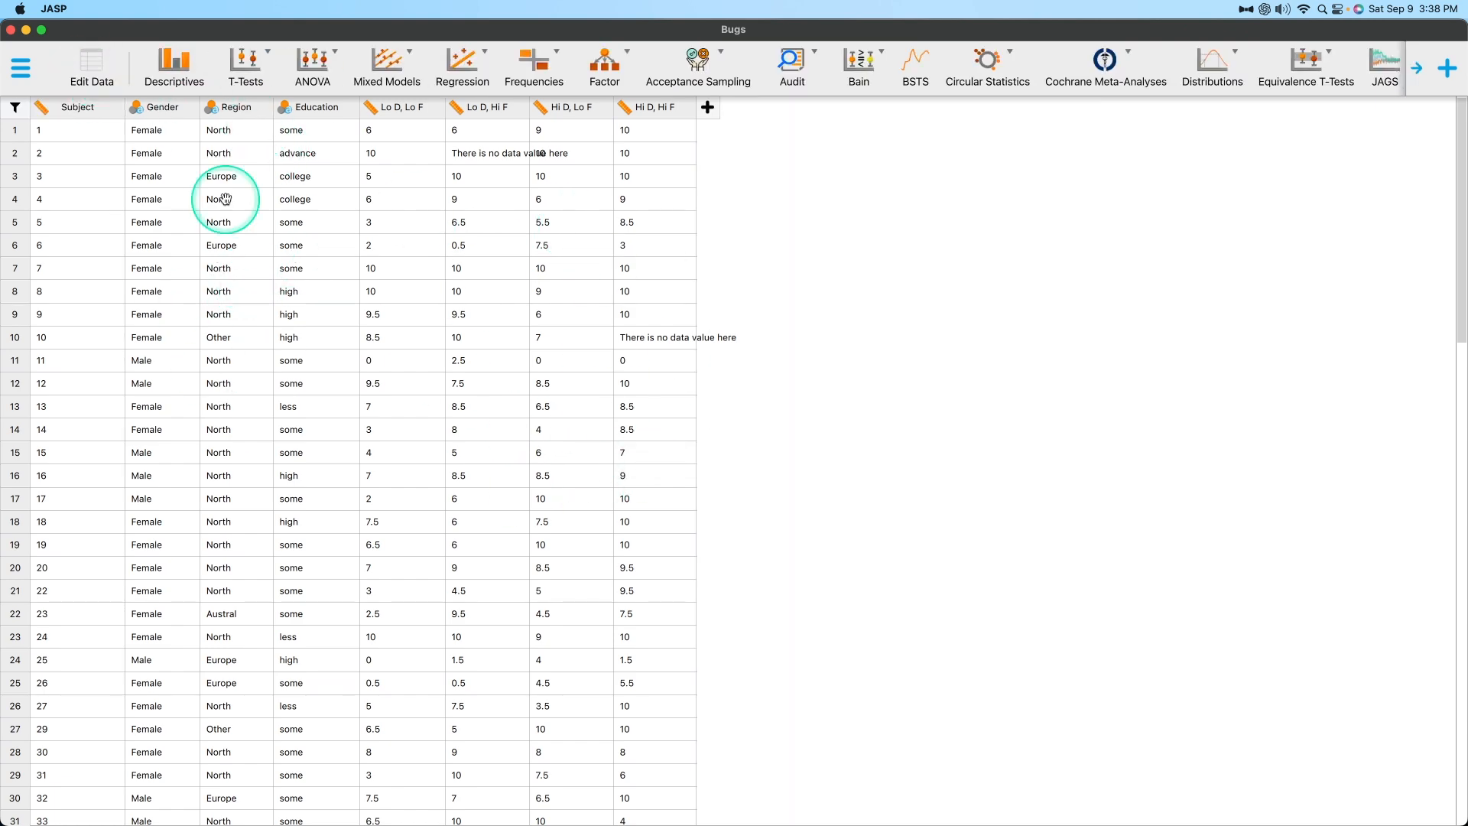
drag(501, 411, 452, 335)
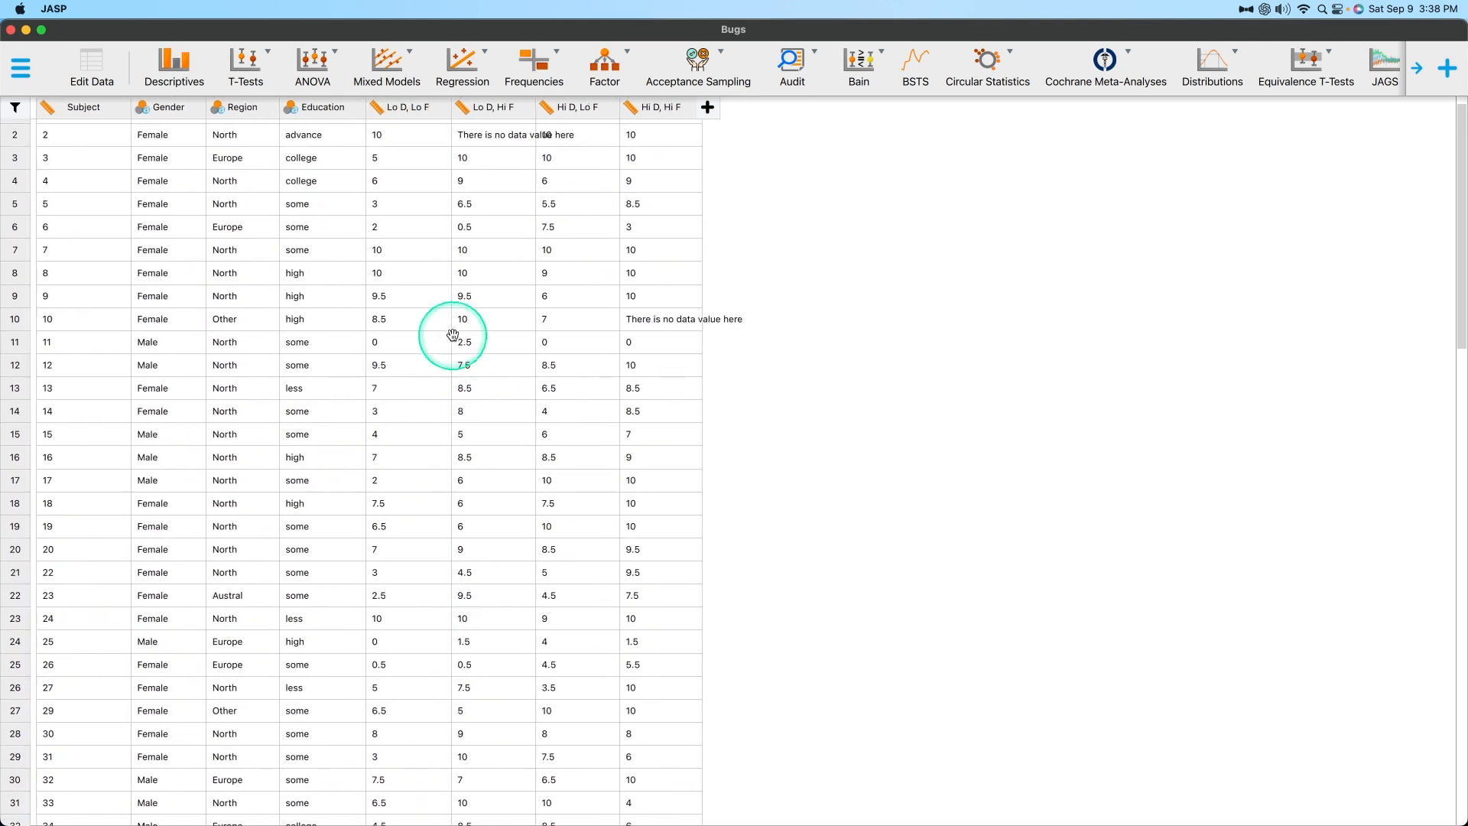
Switch the Bugs data to editing mode and activate various cells, ending in row 4 of the first empty column.
click(114, 98)
double_click(331, 320)
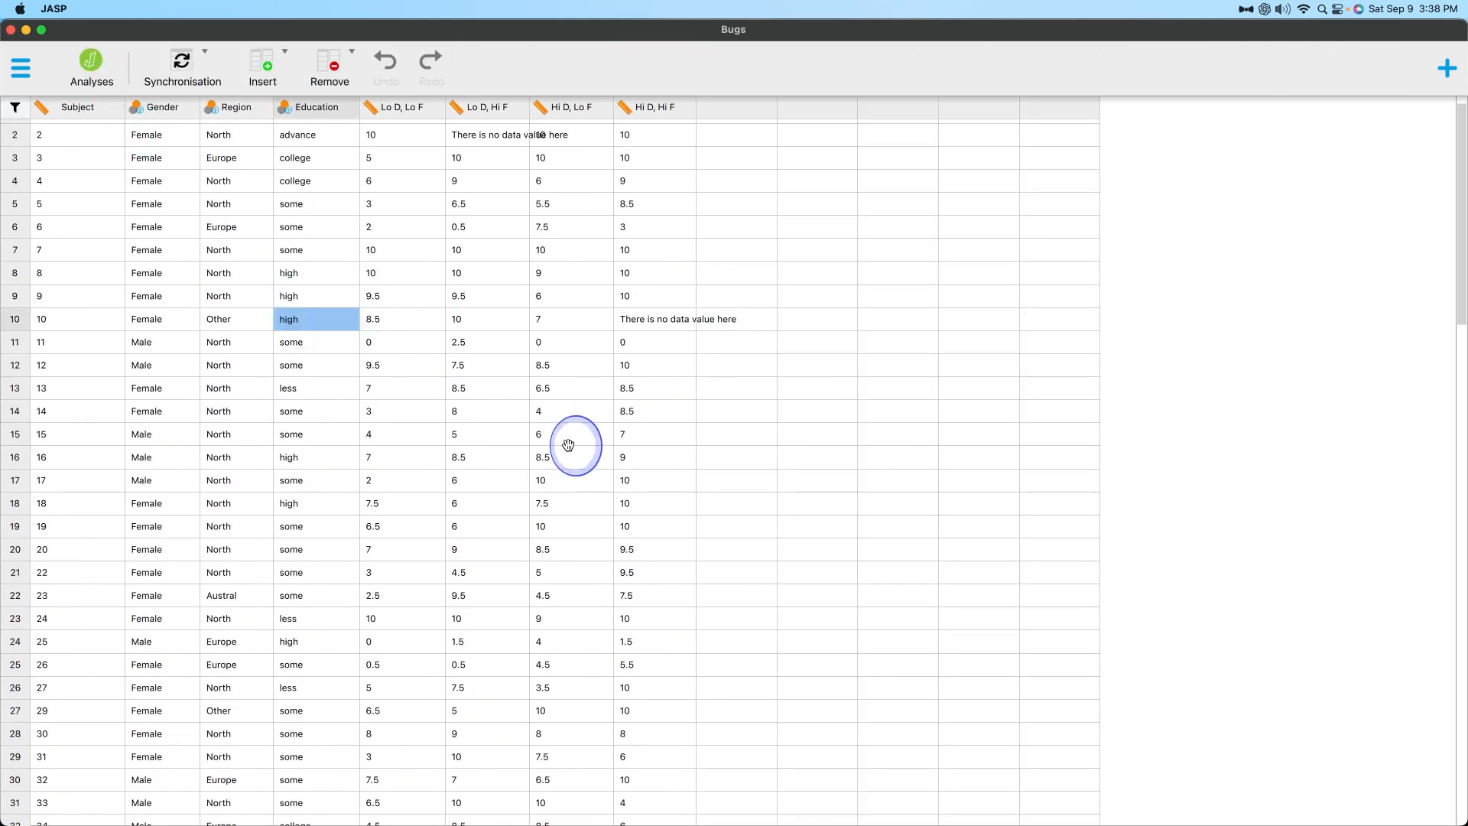
double_click(370, 433)
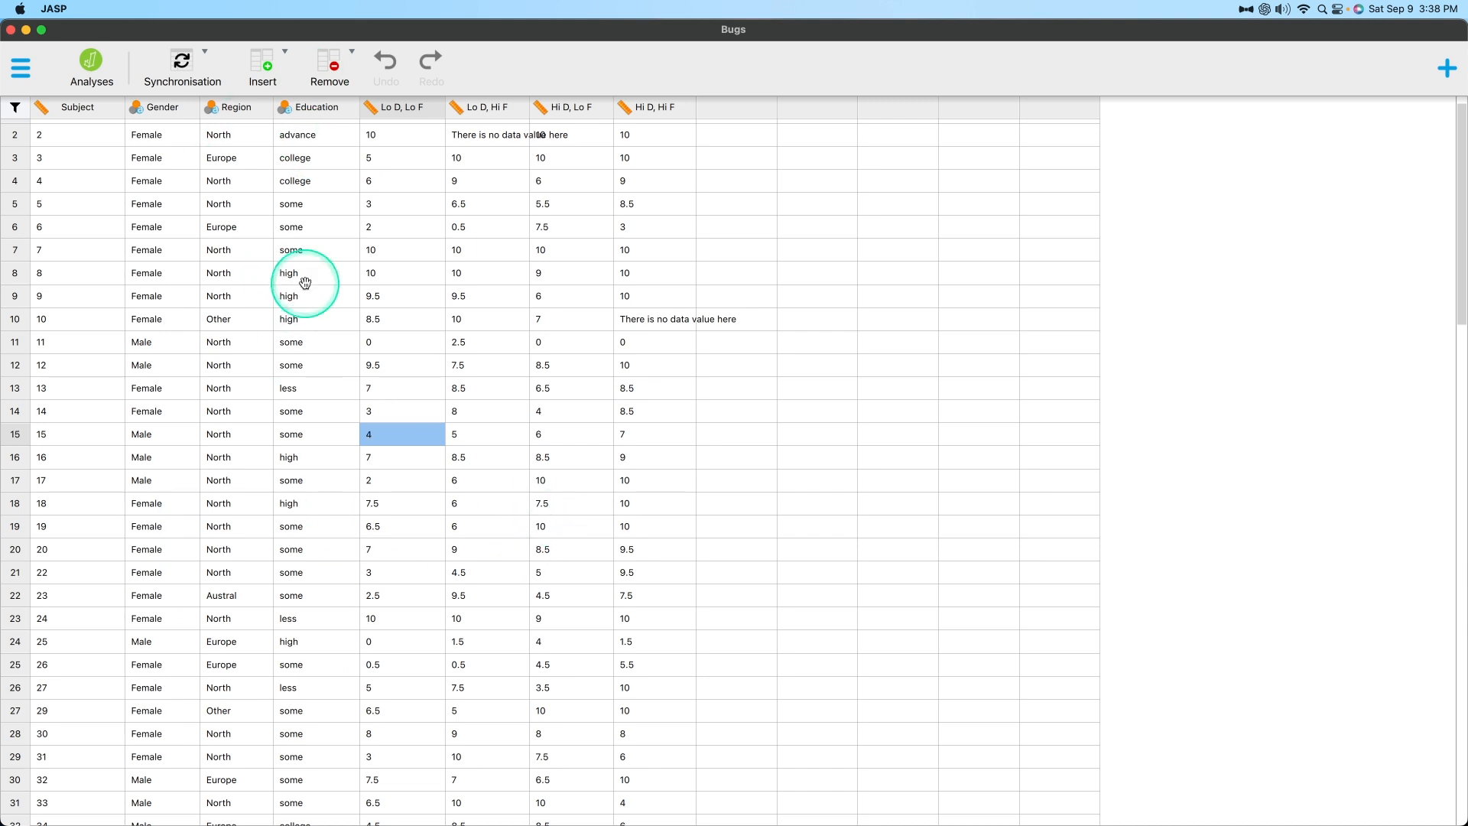
click(317, 435)
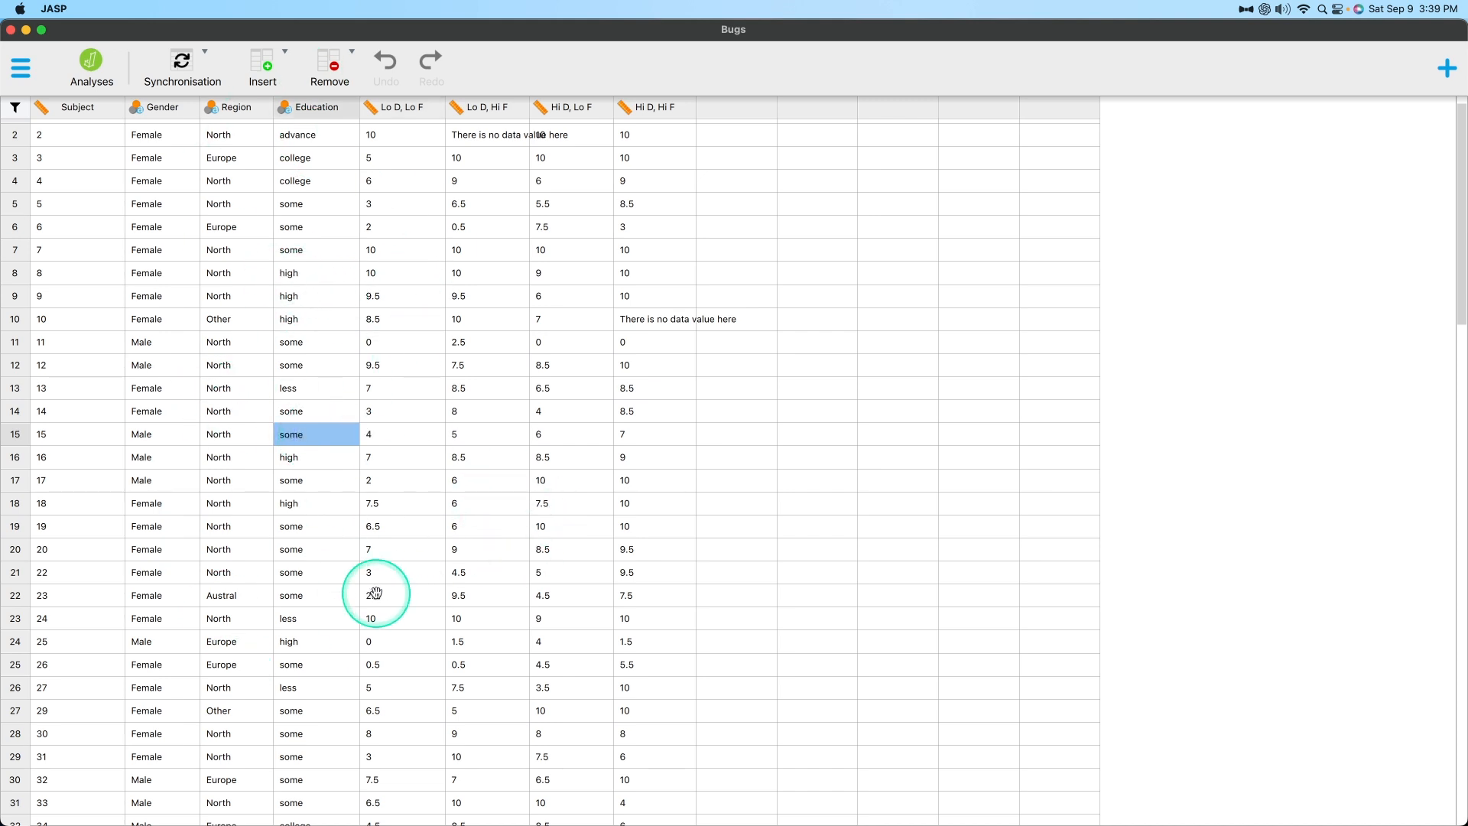
click(599, 502)
click(512, 714)
click(702, 643)
click(635, 433)
click(475, 351)
click(862, 335)
click(774, 175)
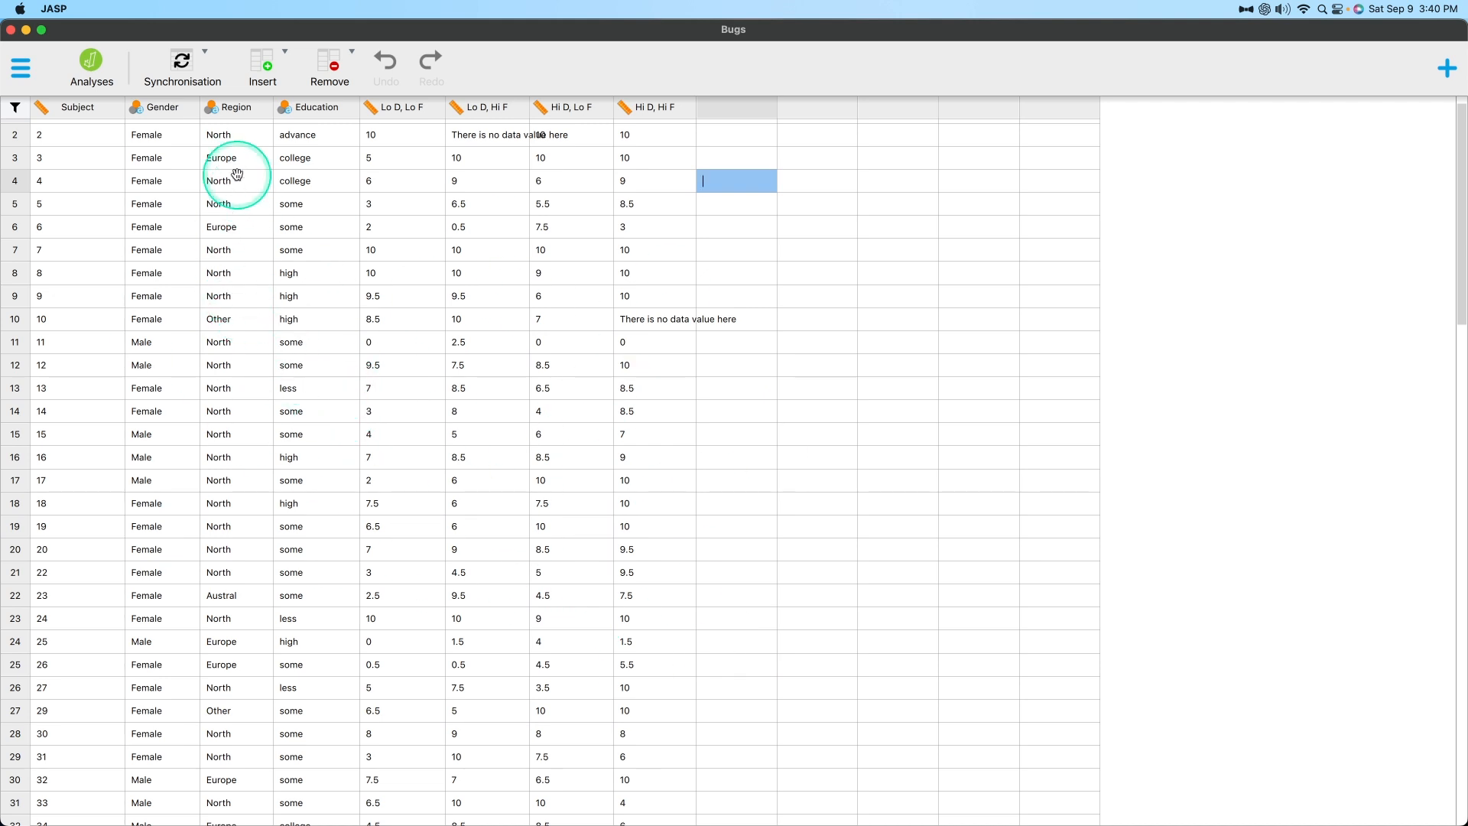
Open the Bugs.csv datafile with the default spreadsheet editor, Excel, and move its window aside.
click(199, 69)
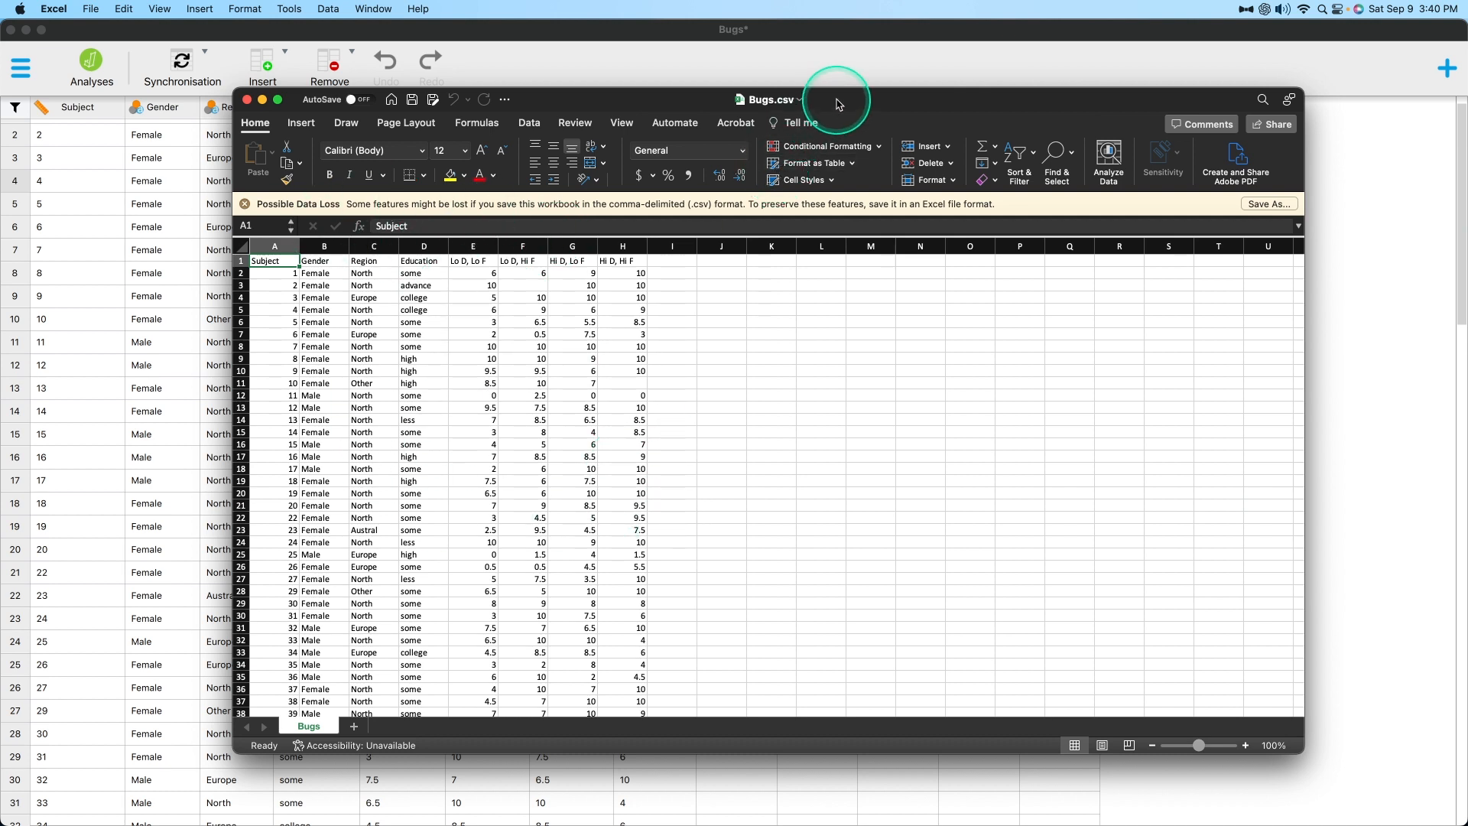
drag(839, 104, 861, 117)
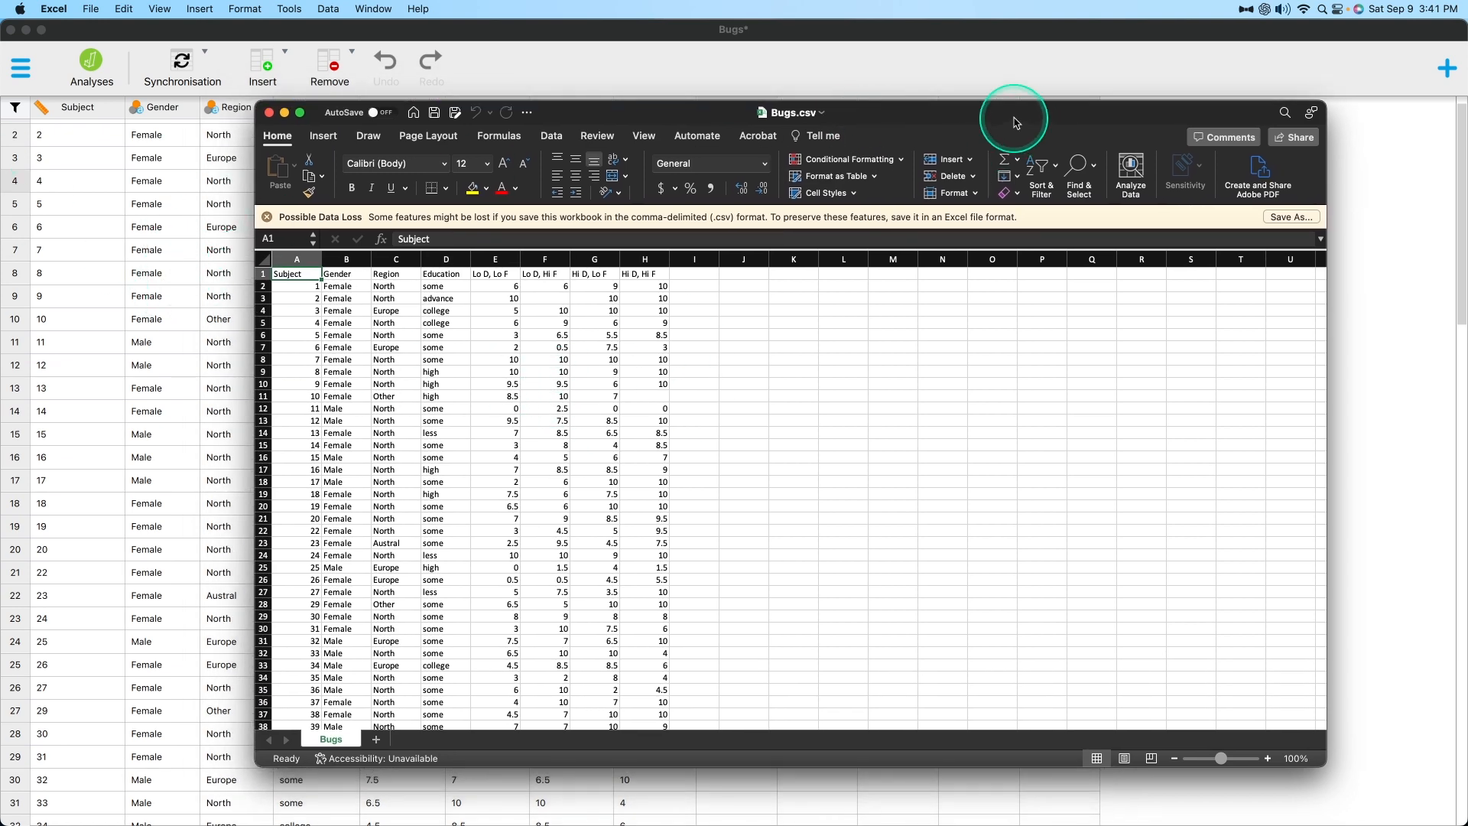
drag(988, 111, 1467, 221)
In JASP, examine the synchronisation options for the external data file, ending in row 11 of the second empty column.
click(190, 60)
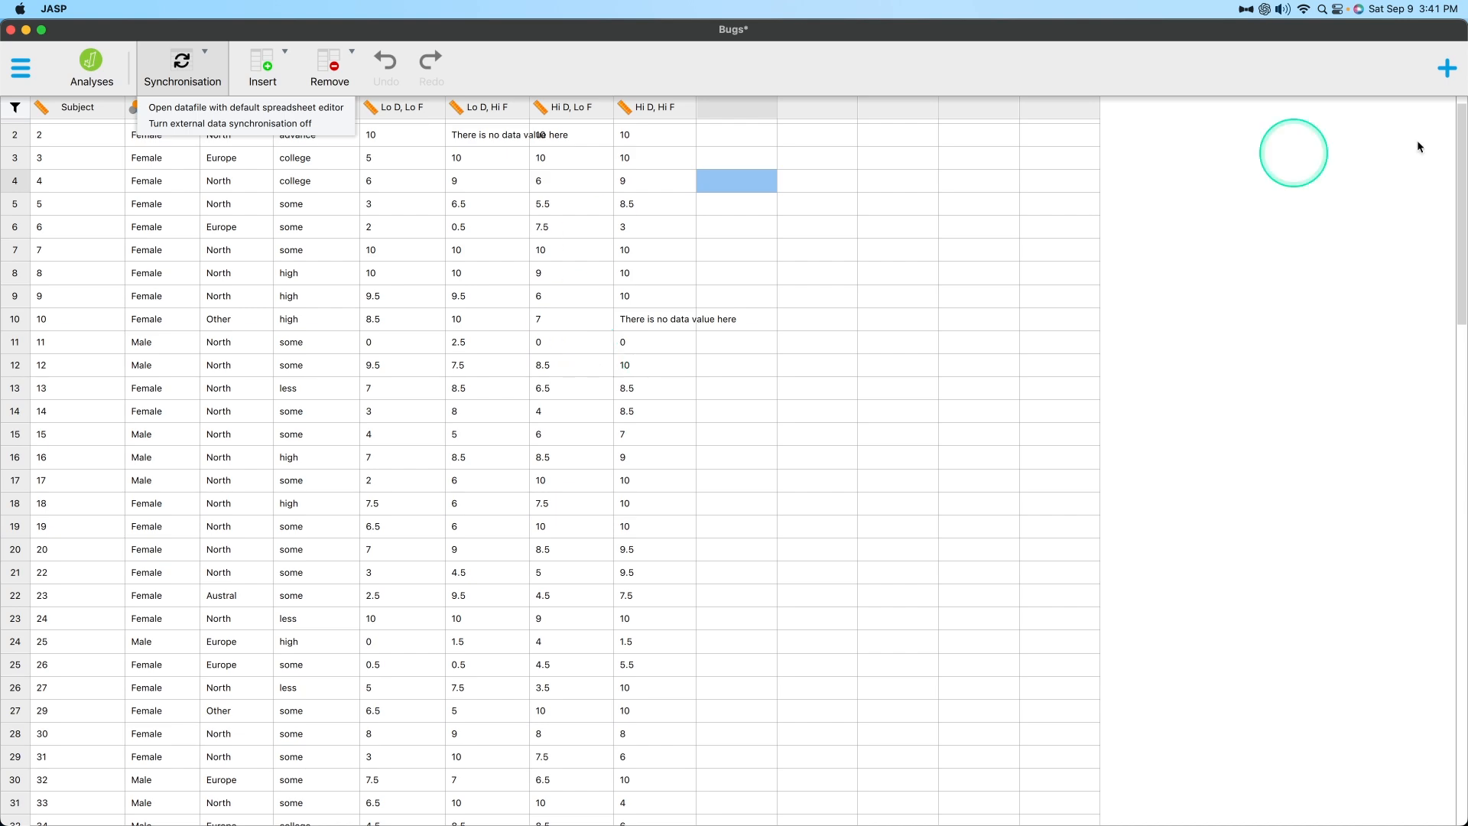
drag(1467, 286, 1467, 122)
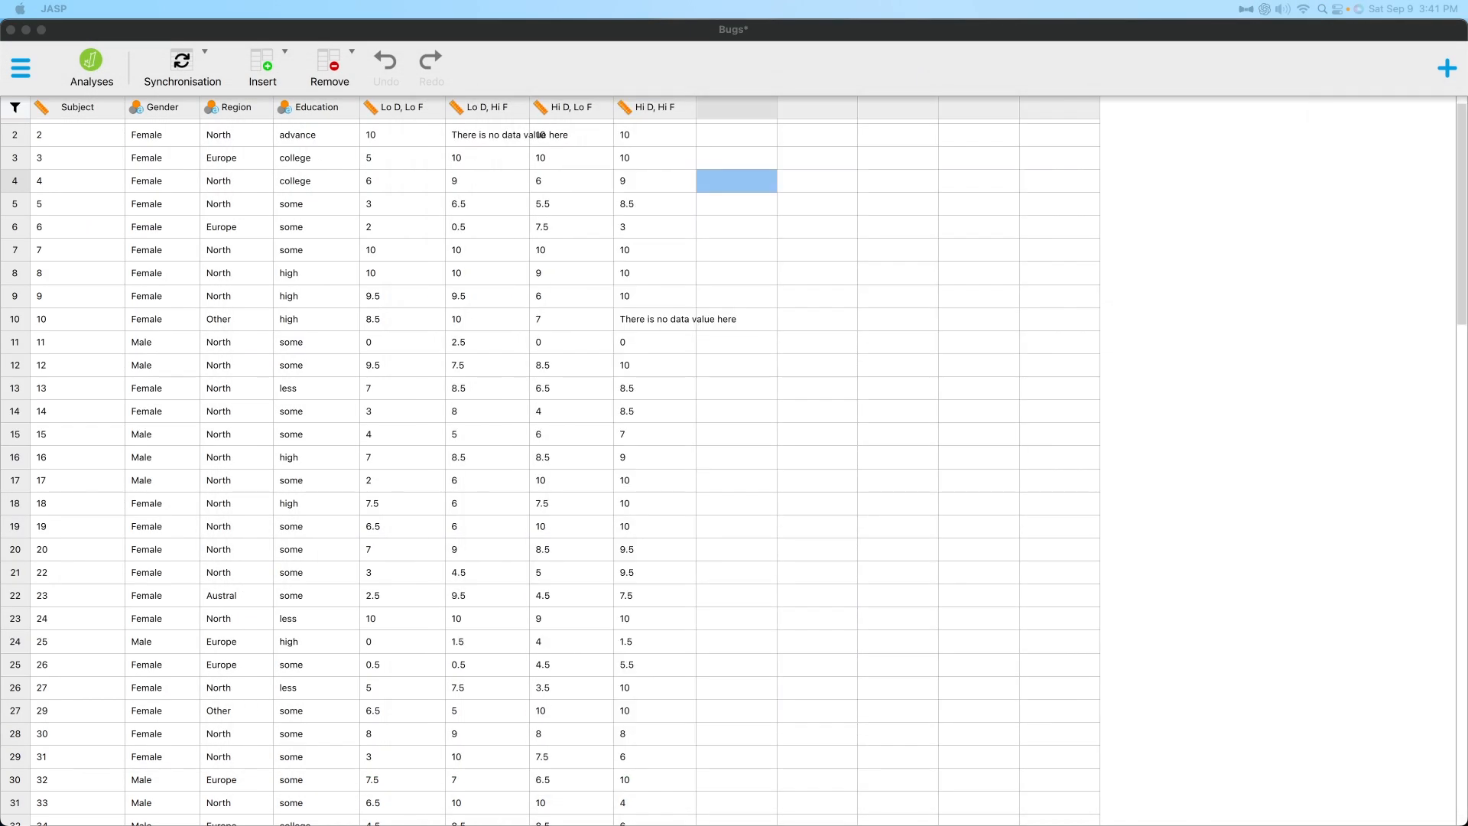
click(181, 65)
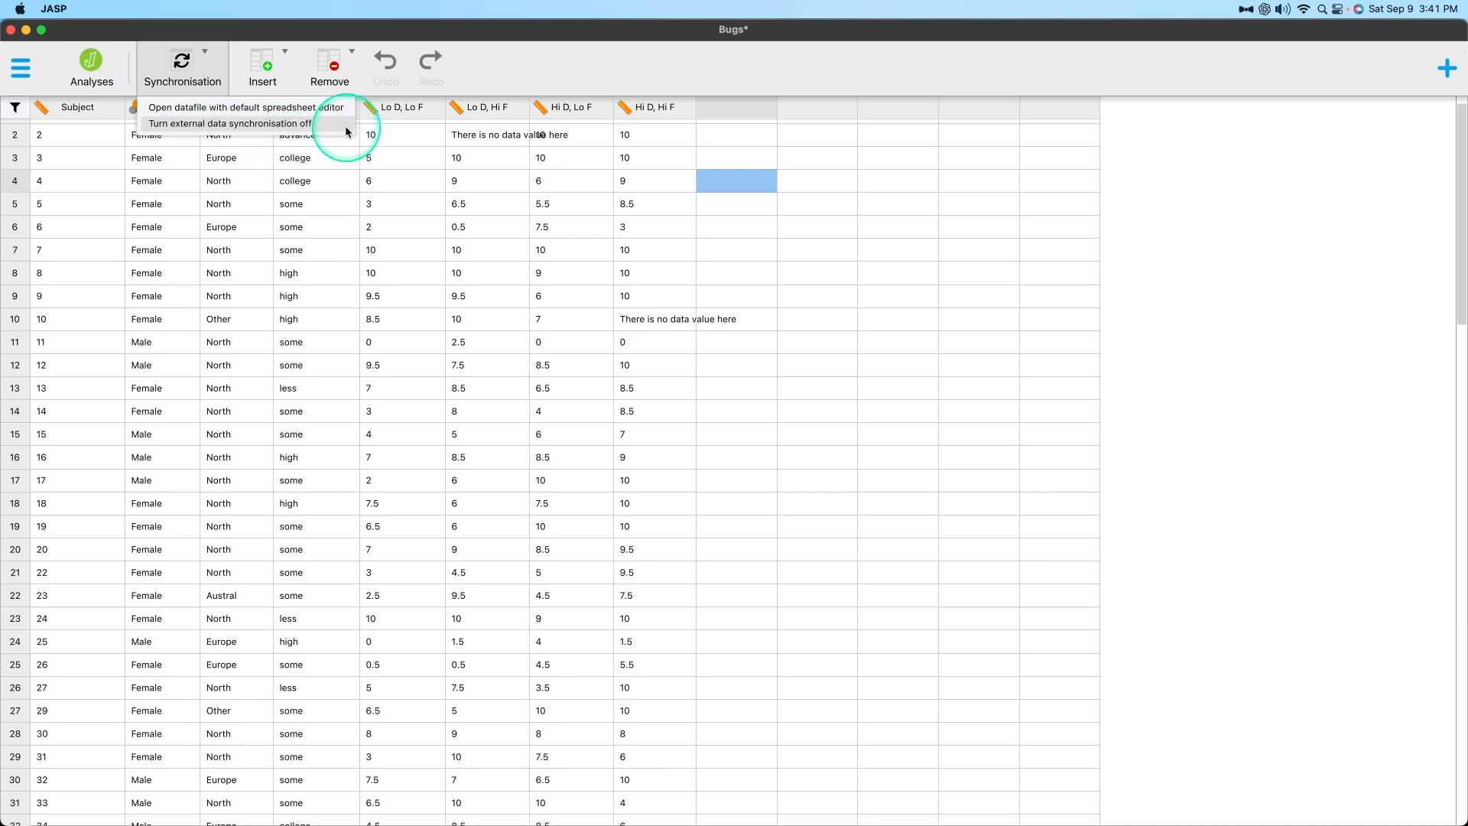
double_click(803, 344)
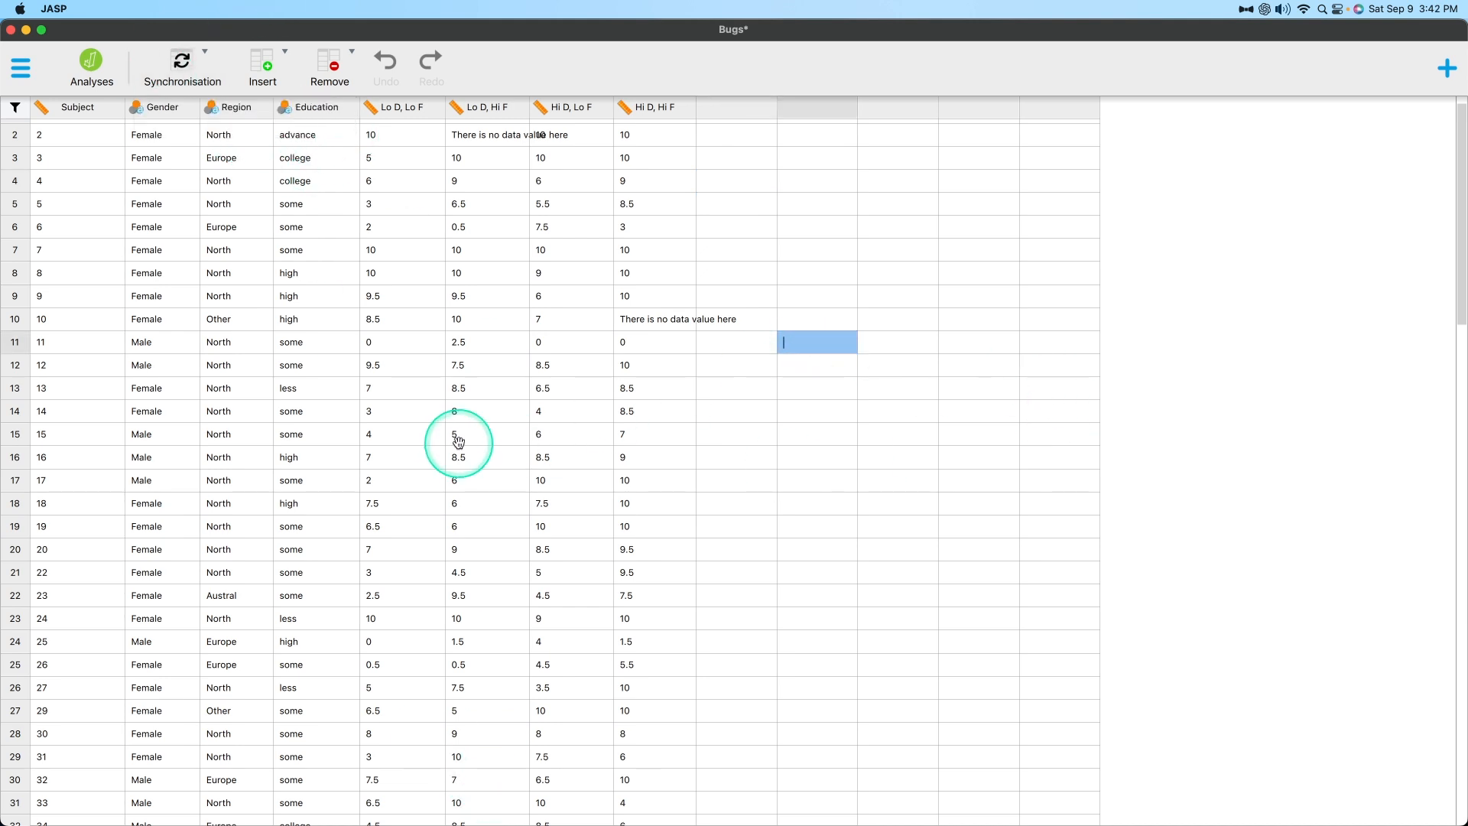
Set the Hi D, Hi F value in row 4 to 10.
double_click(630, 180)
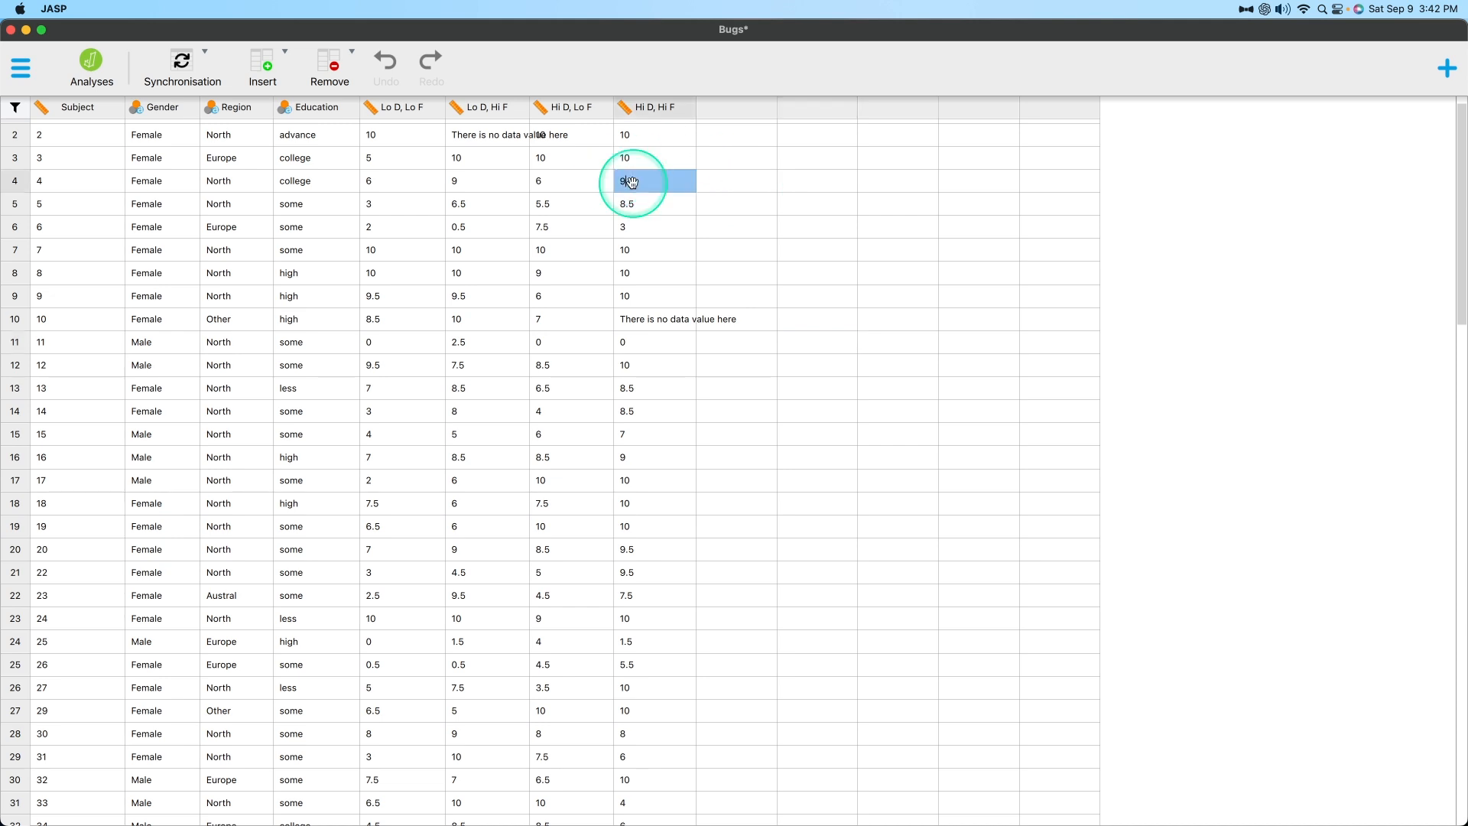
key(BackSpace)
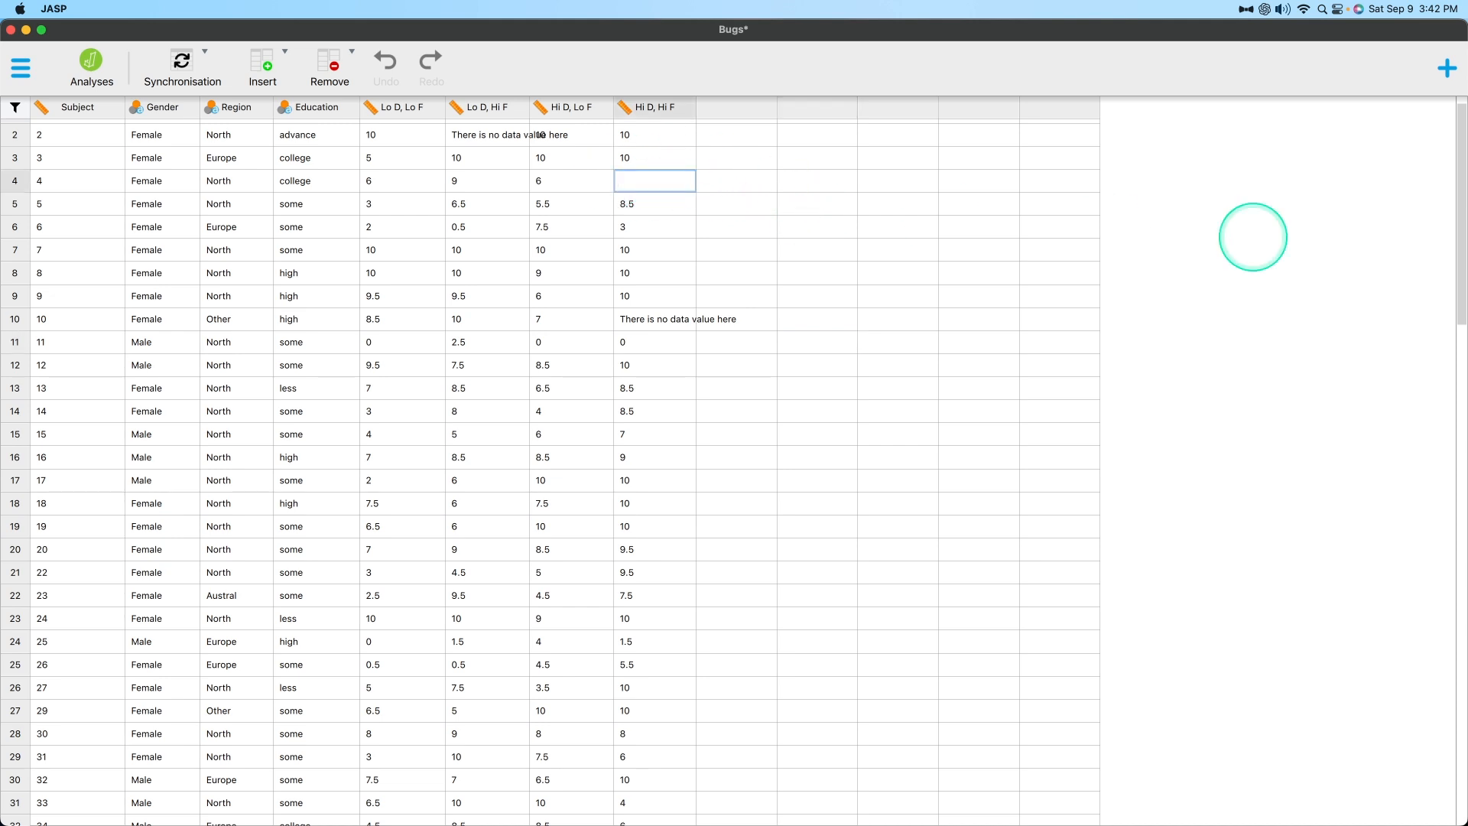
click(740, 183)
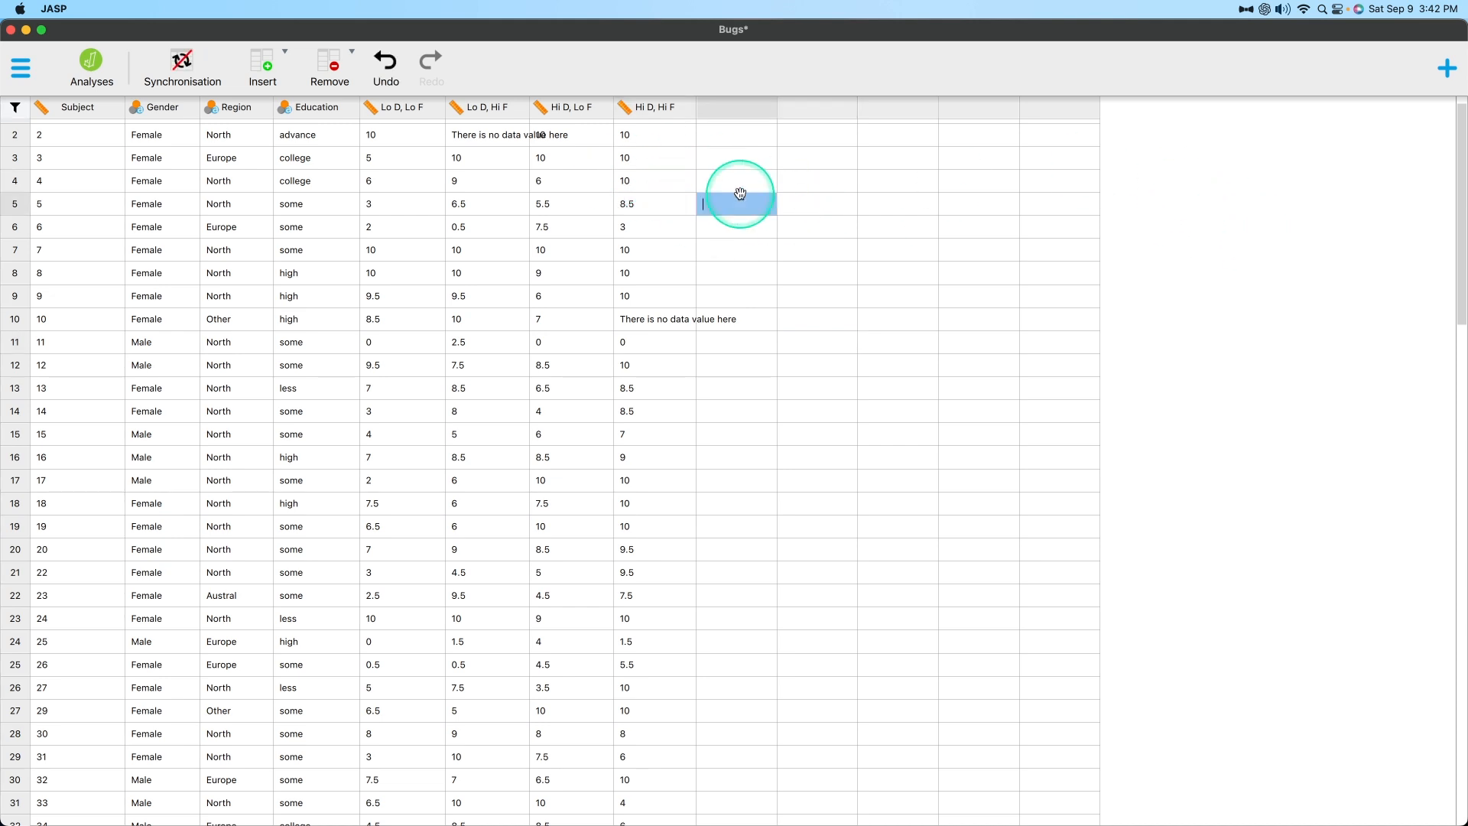
click(667, 182)
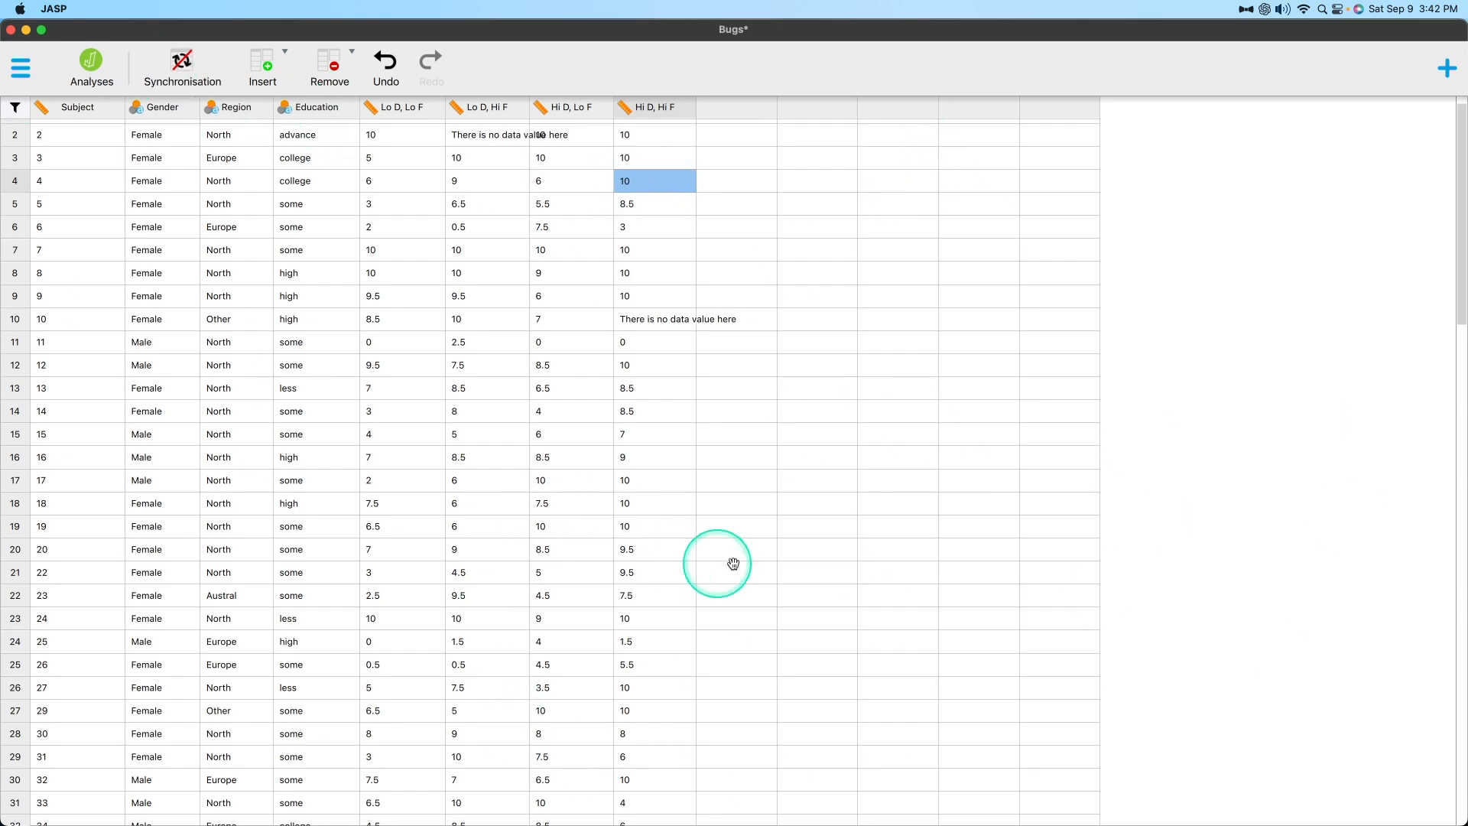
Turn synchronisation back on by reloading the associated data file, discarding the edited value.
mouse_move(1467, 149)
mouse_down()
mouse_move(736, 82)
mouse_move(1467, 153)
mouse_up()
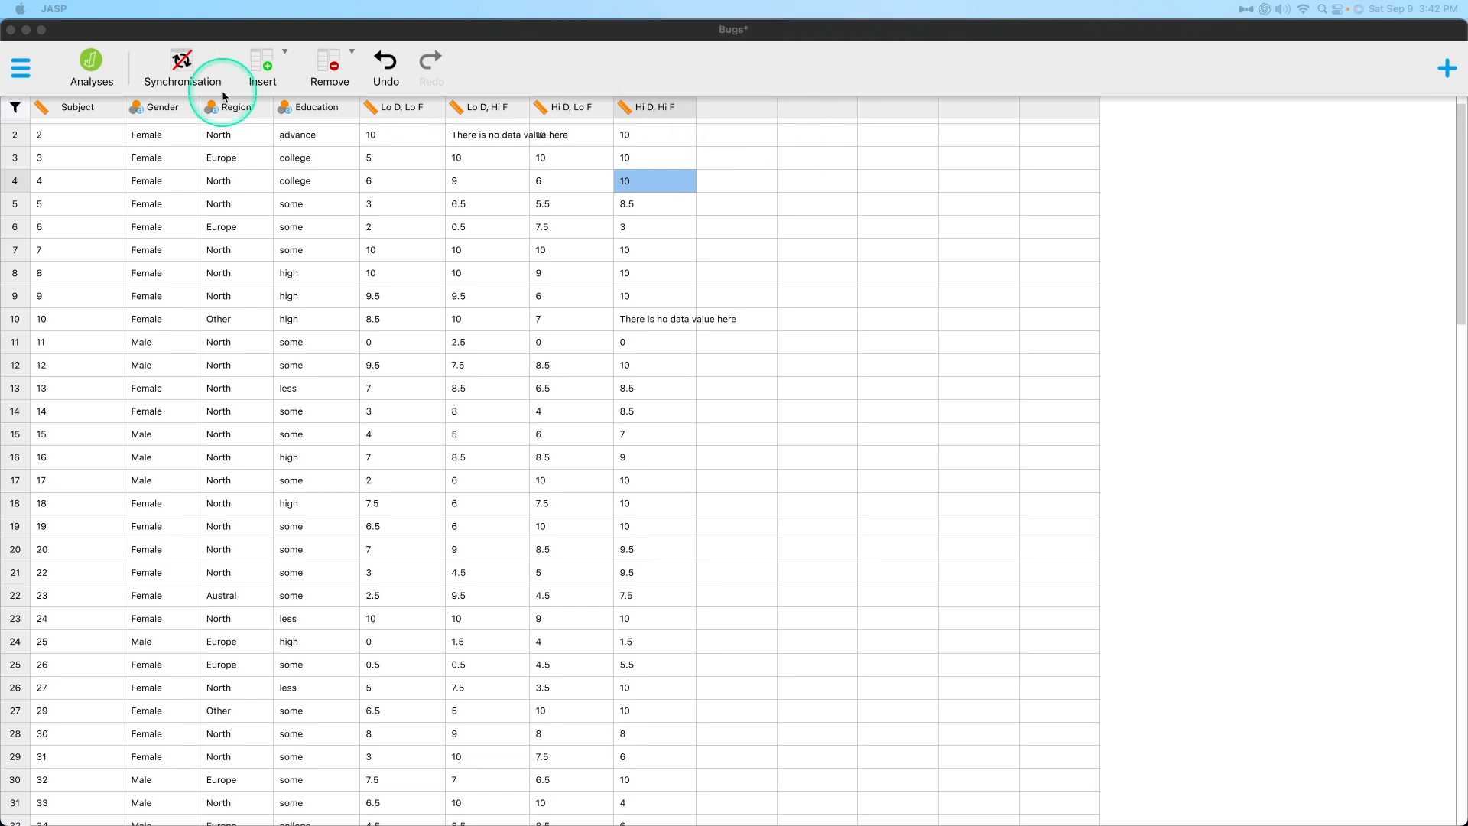
click(182, 64)
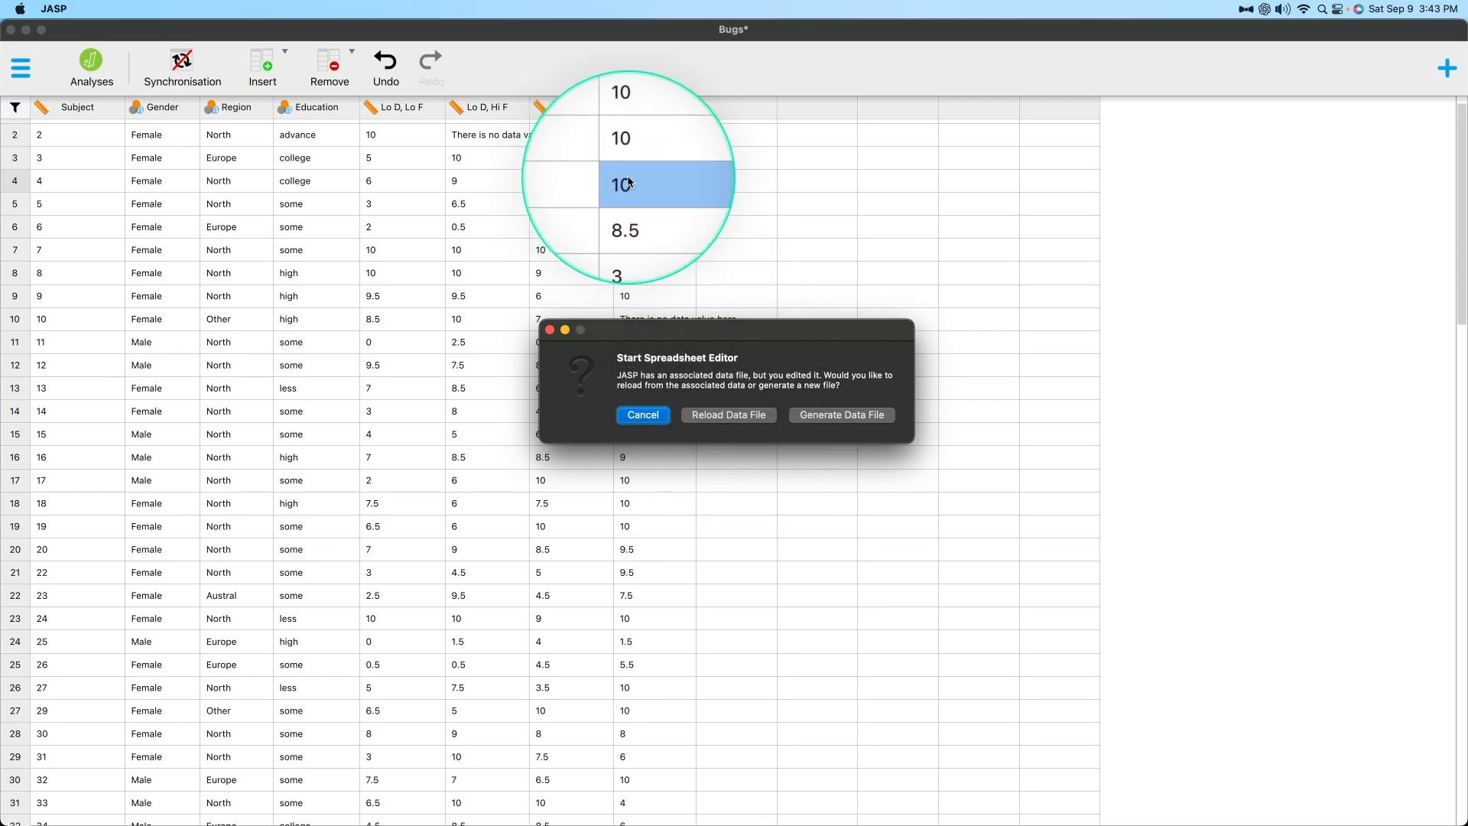
click(840, 420)
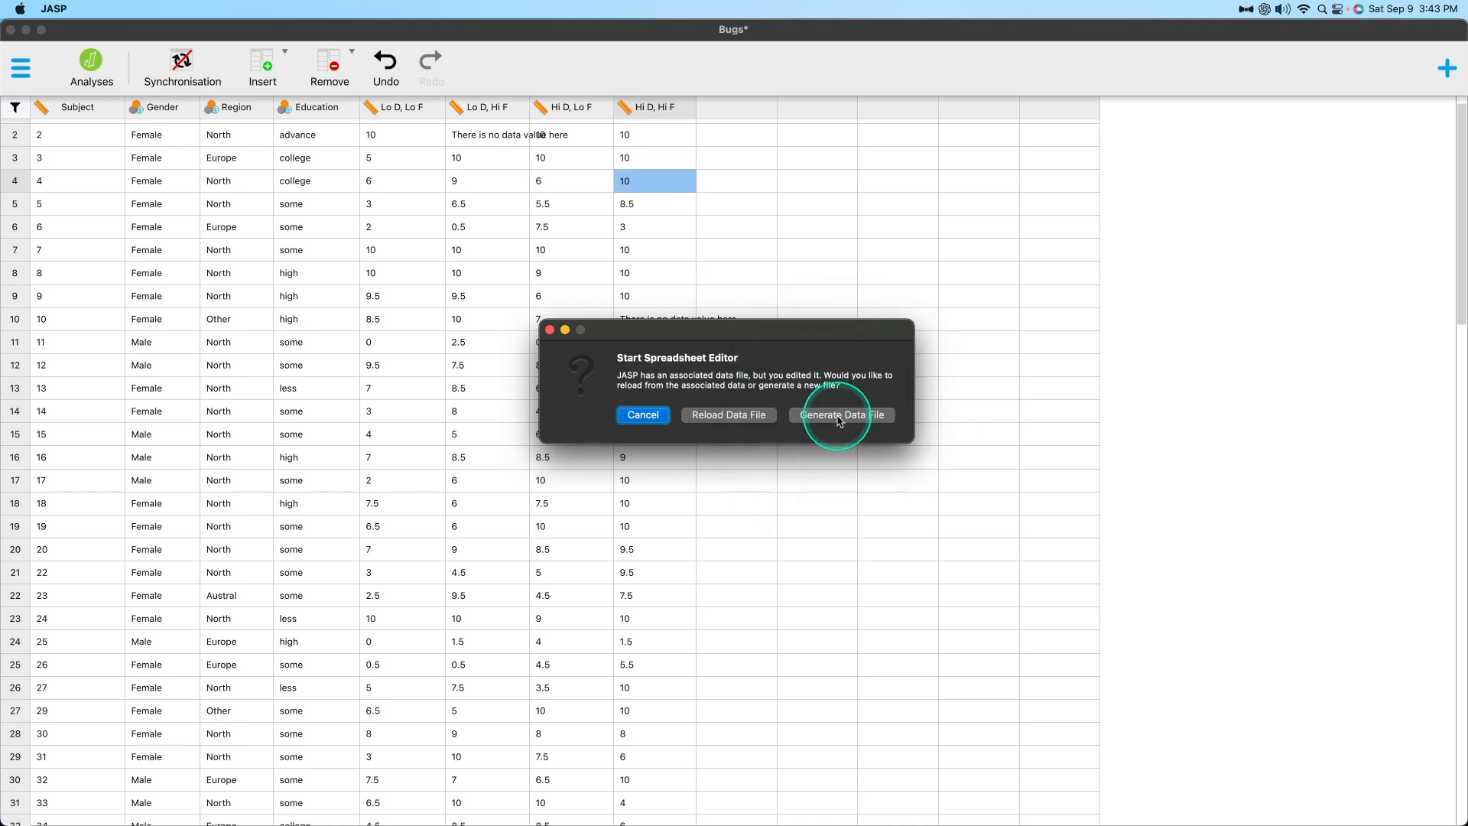
click(718, 420)
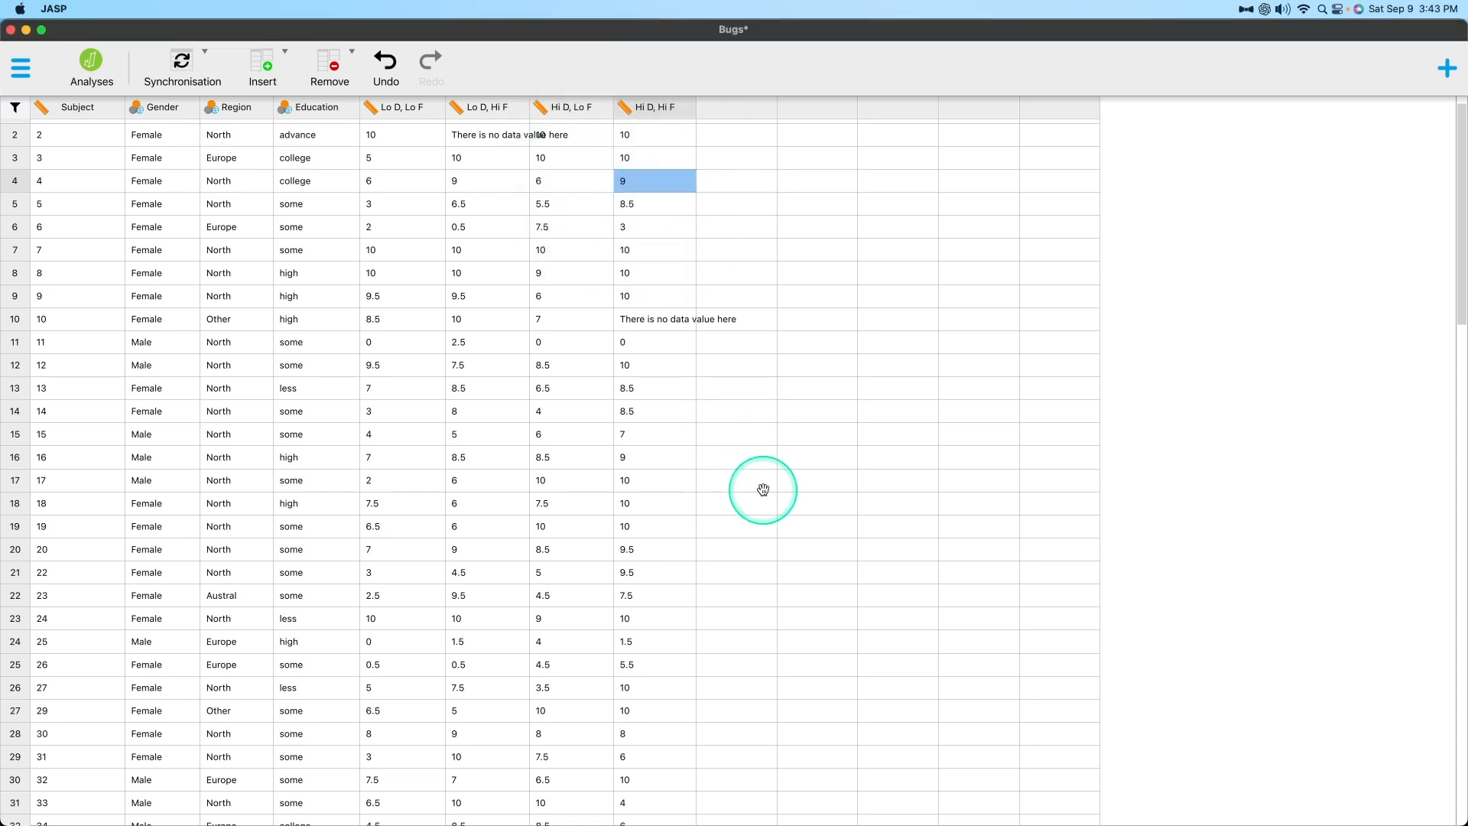
Set row 4's Hi D, Hi F value to 10 again and try to generate the data file as Bugs.csv on Macintosh HD.
key(BackSpace)
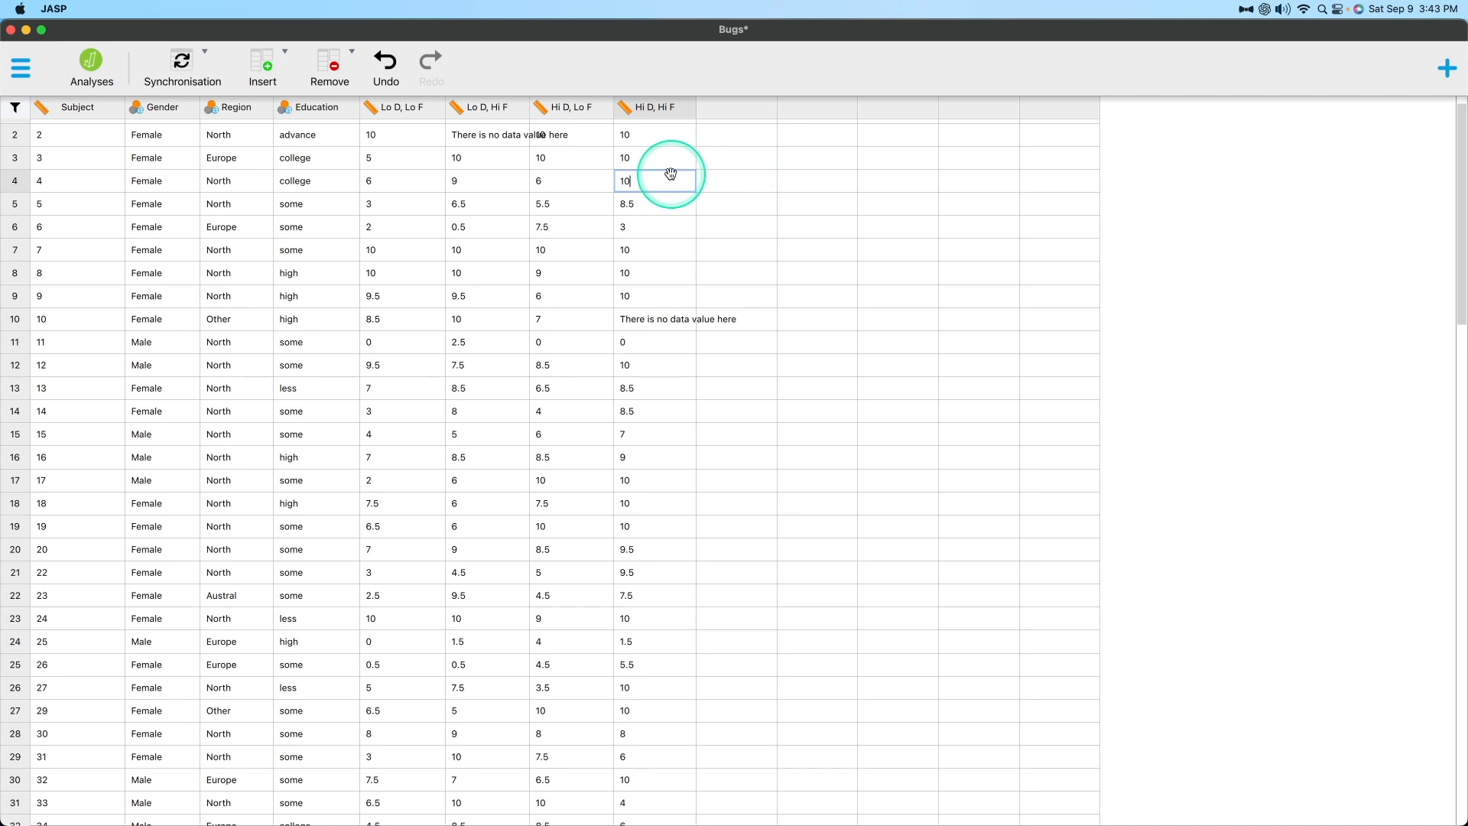
key(Tab)
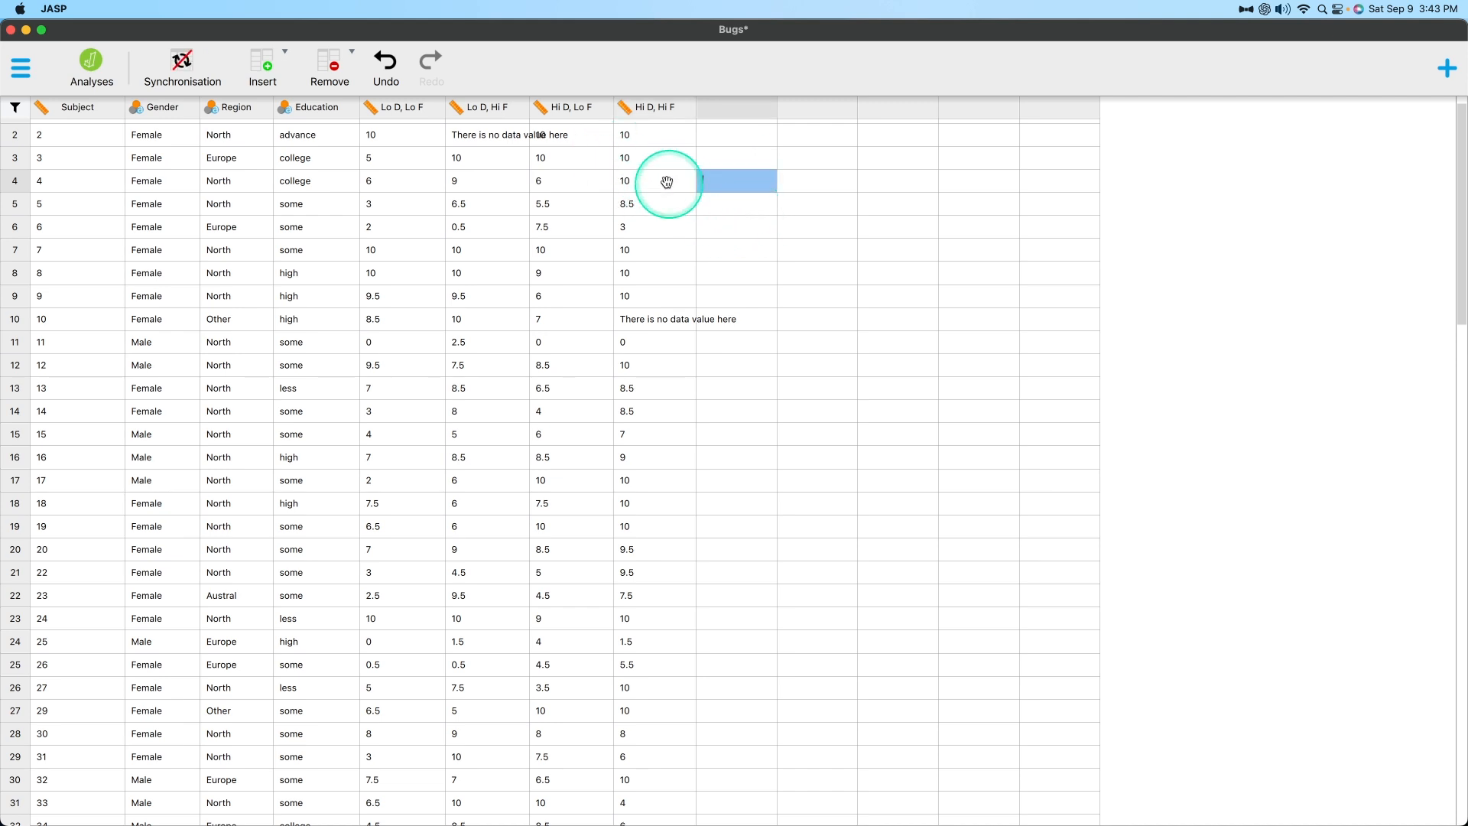
click(183, 67)
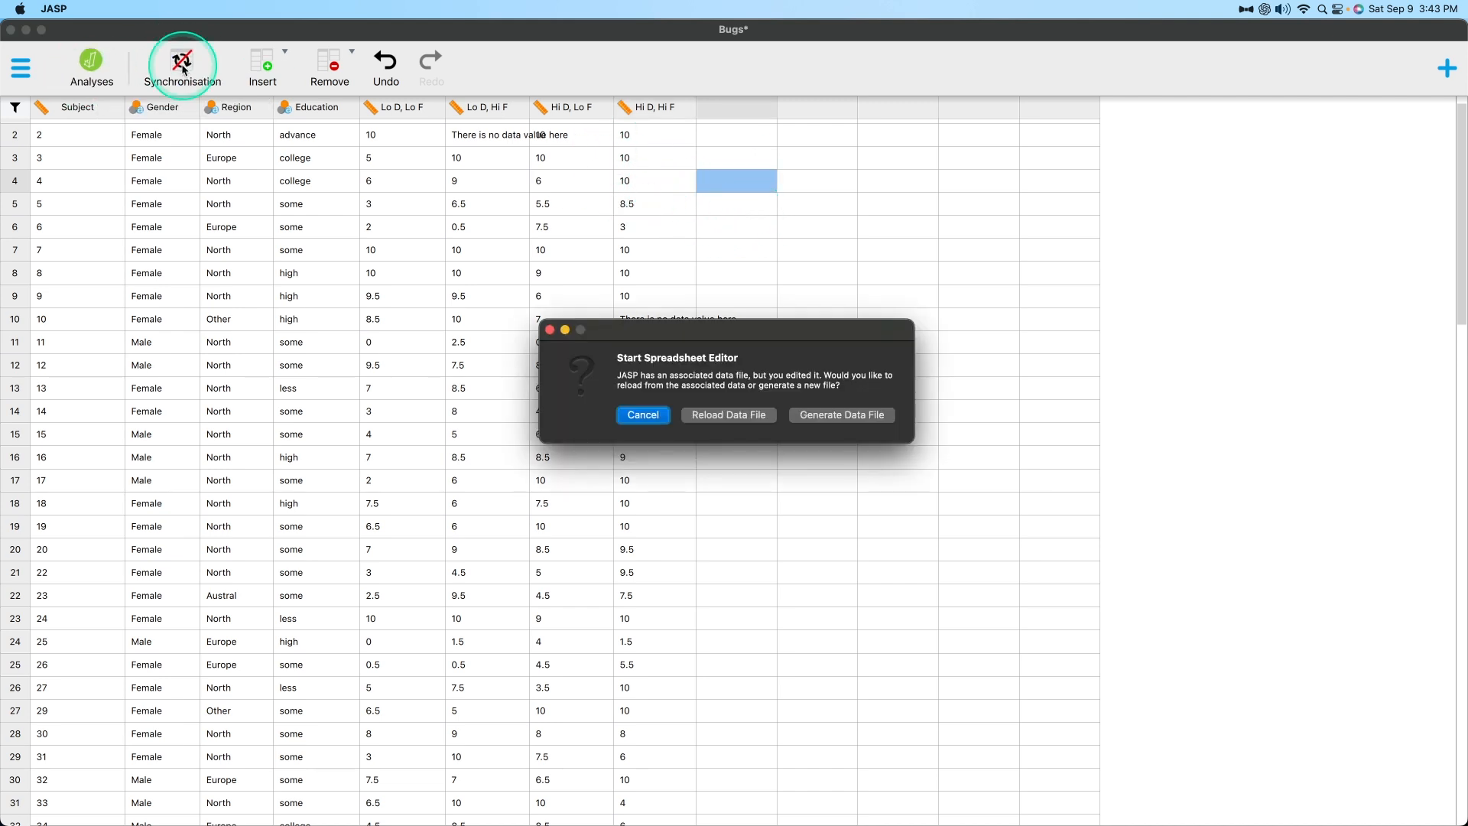
click(847, 420)
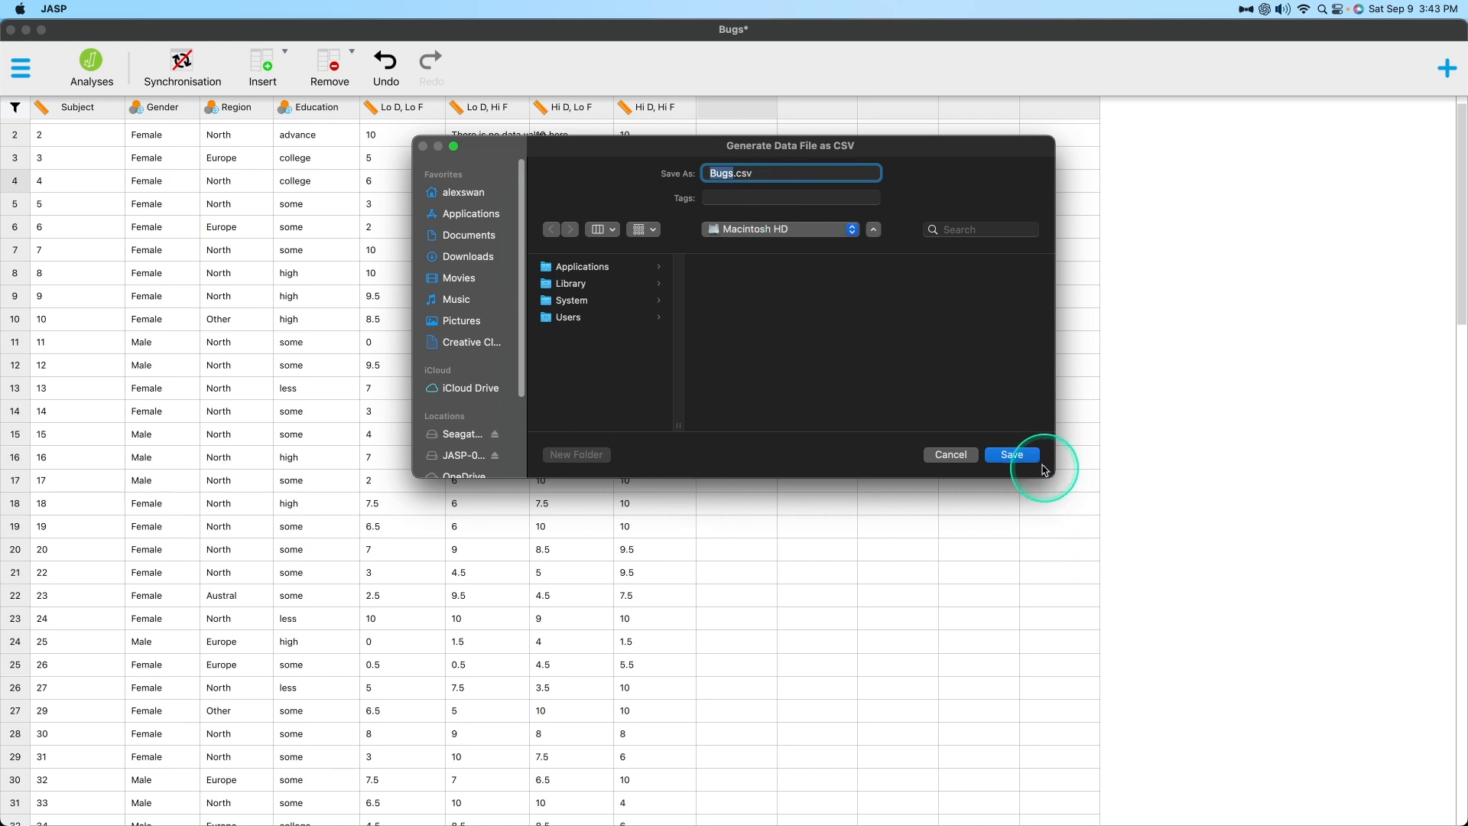
click(1012, 455)
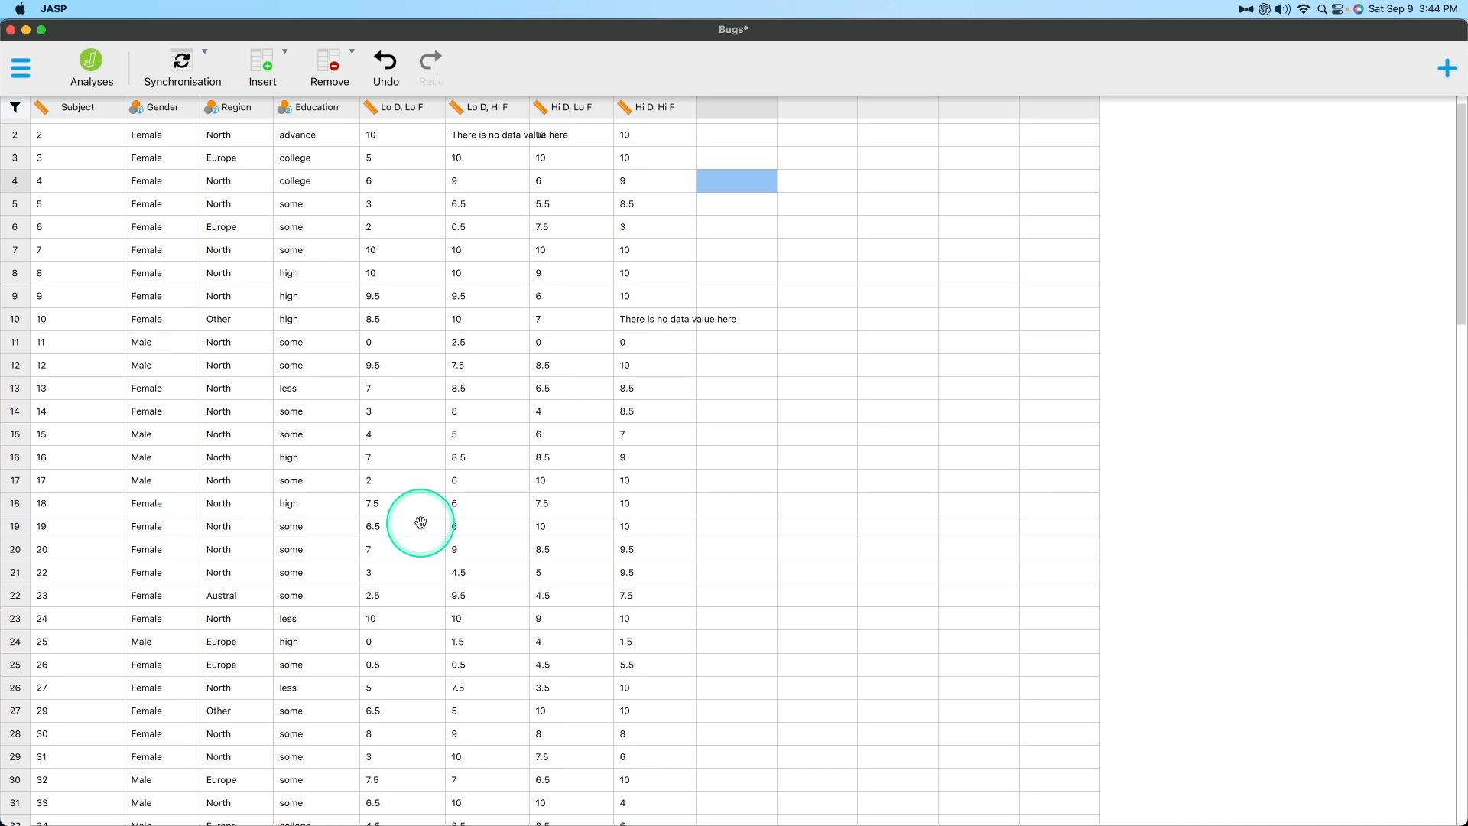
Set the Hi D, Hi F value in row 4 to 10 and generate the data file as Testtesttest.csv in Downloads.
double_click(659, 190)
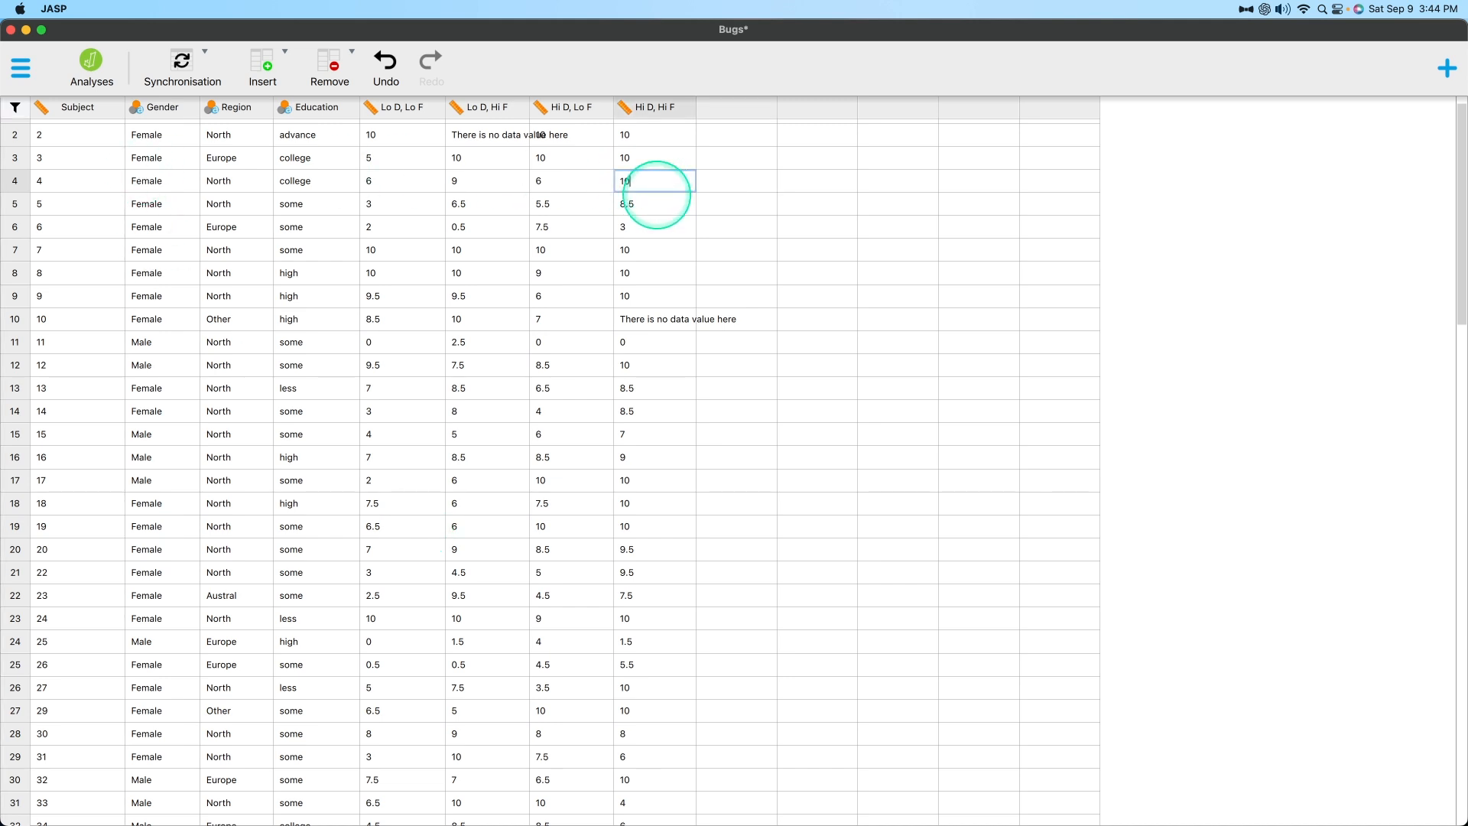
key(Tab)
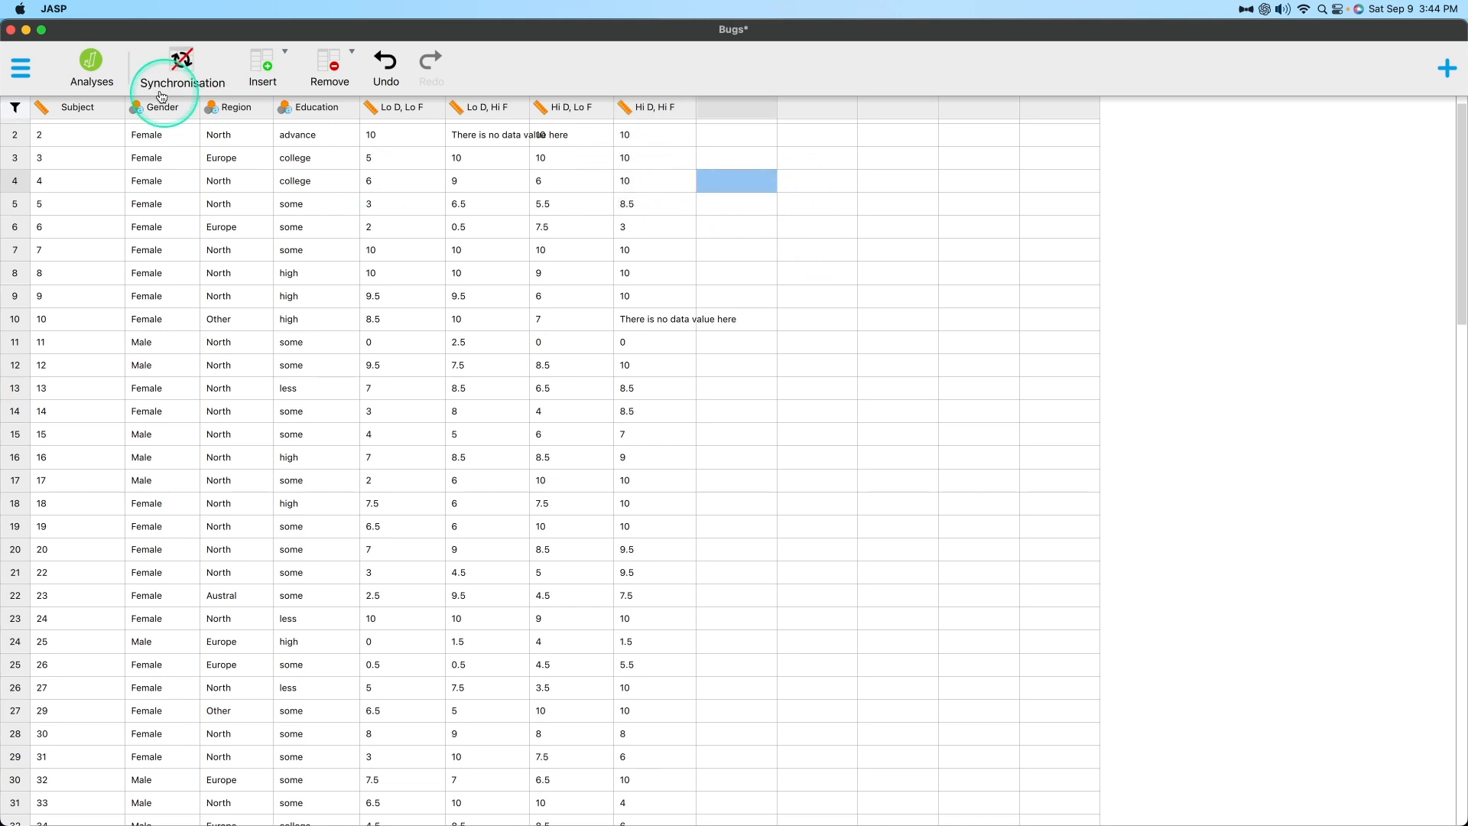
click(182, 64)
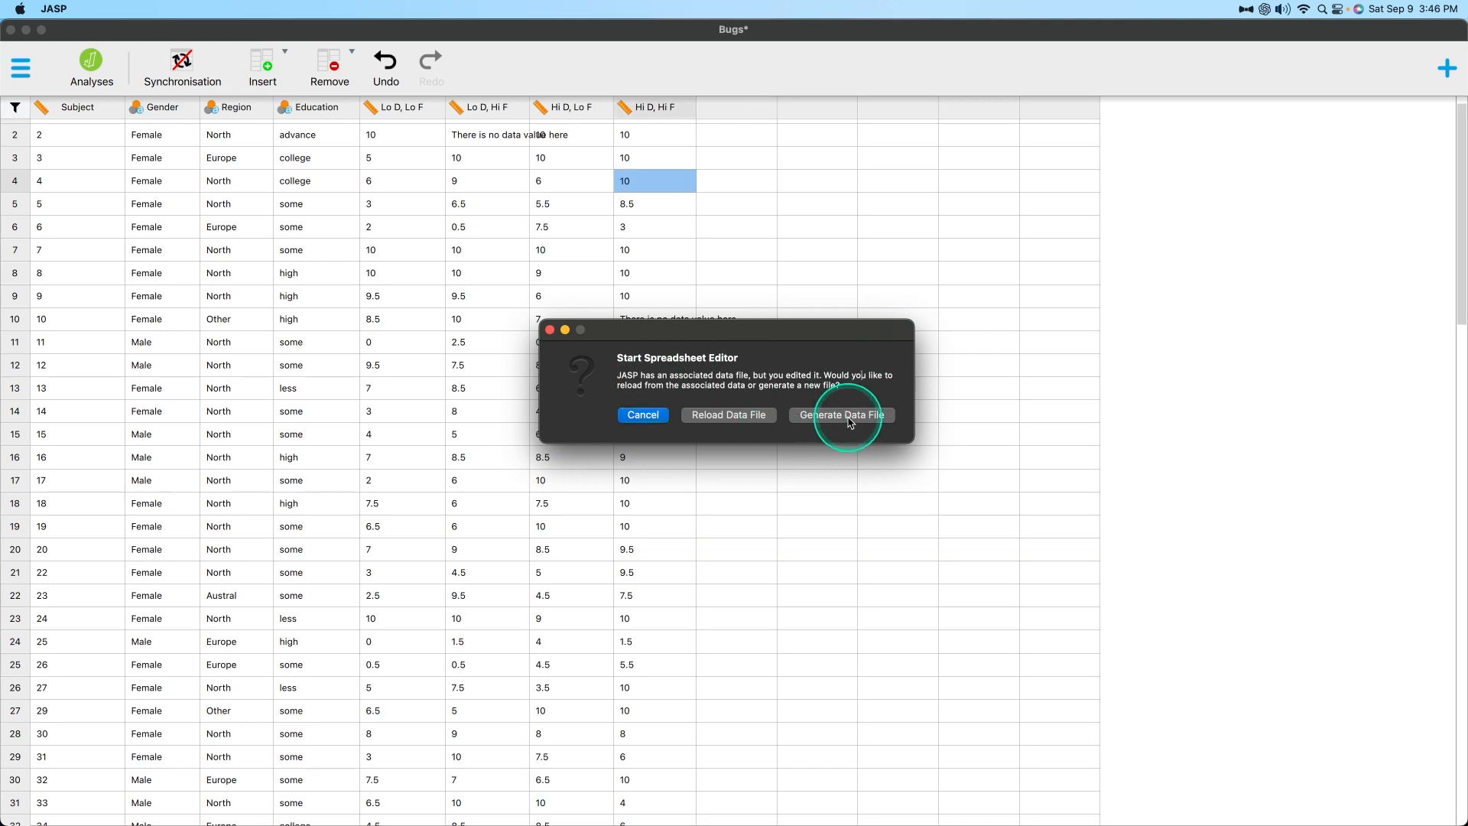
click(841, 414)
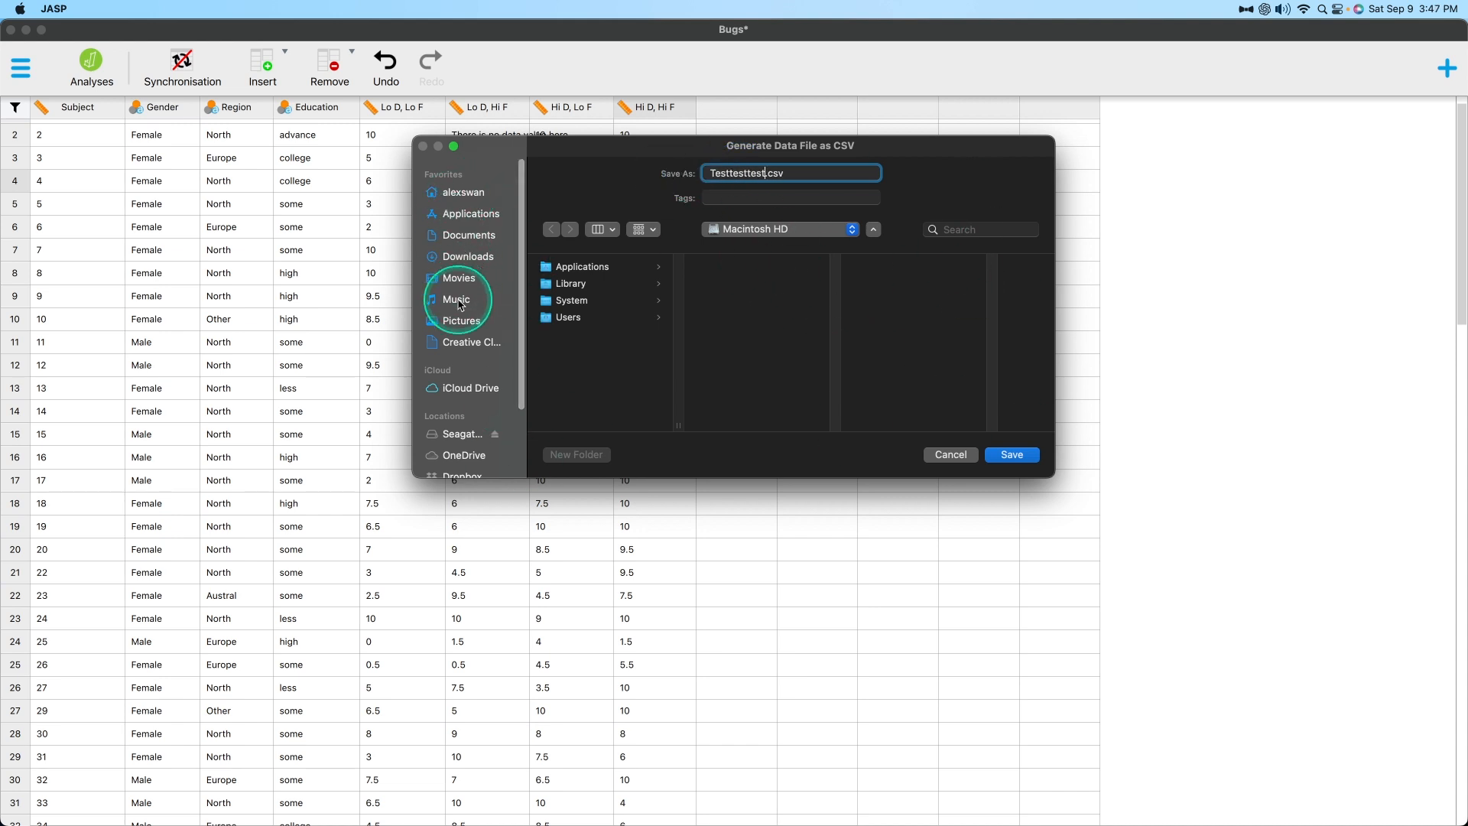
click(465, 256)
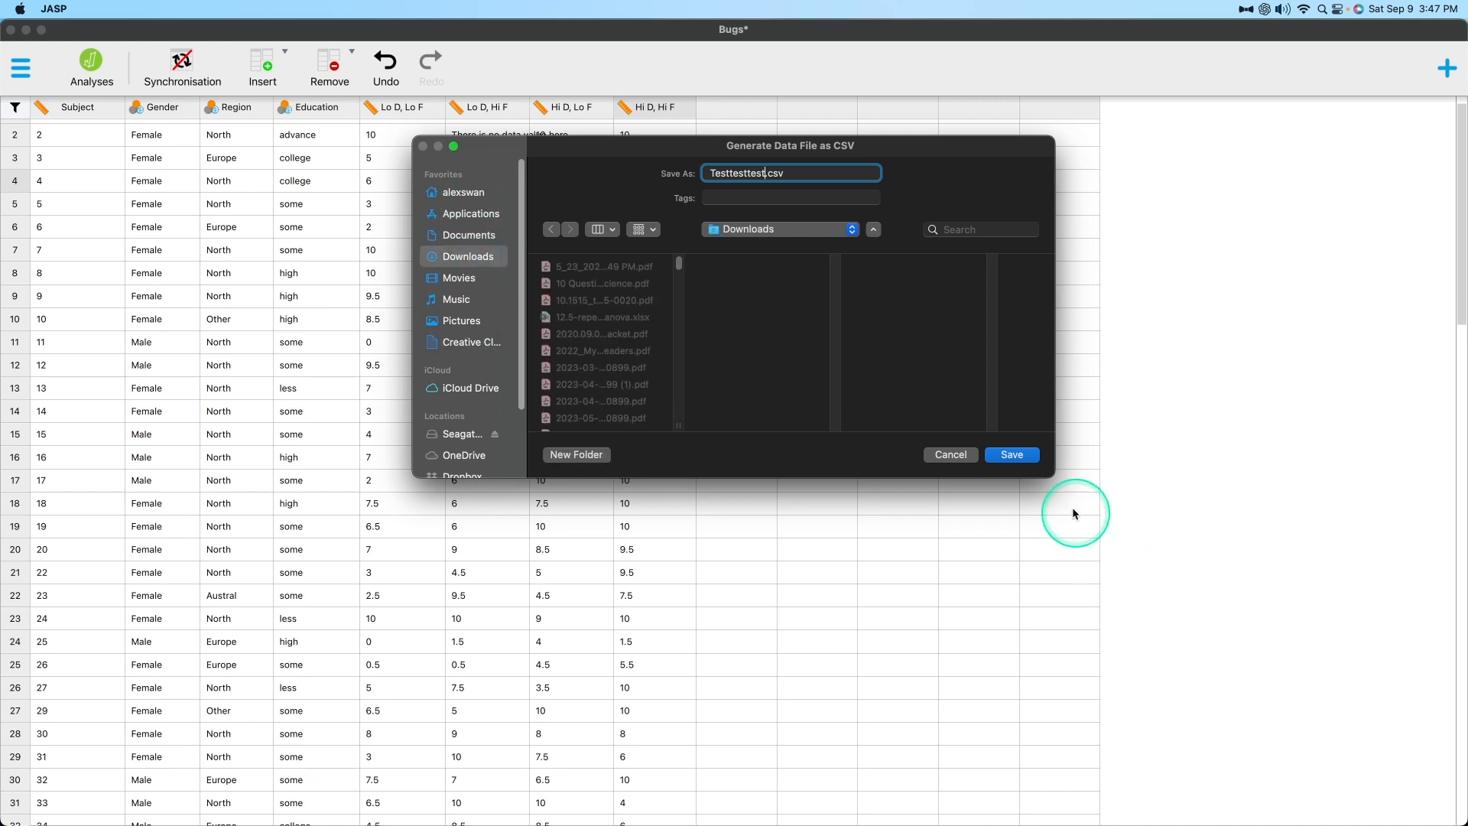
click(1013, 455)
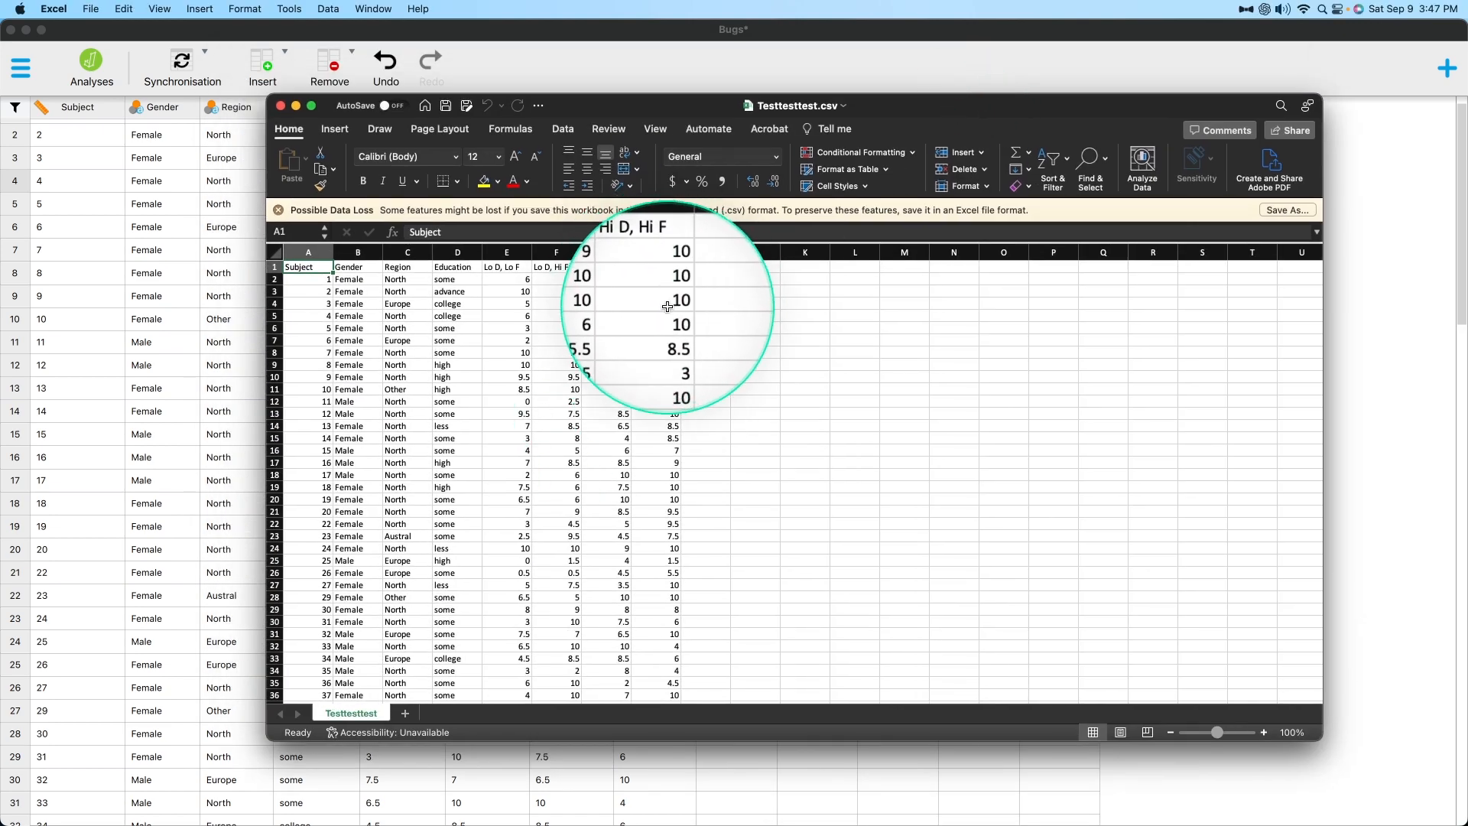
In Excel, compare the Hi D, Hi F values of the generated Testtesttest.csv with those of the original Bugs.csv.
right_click(652, 302)
key(Escape)
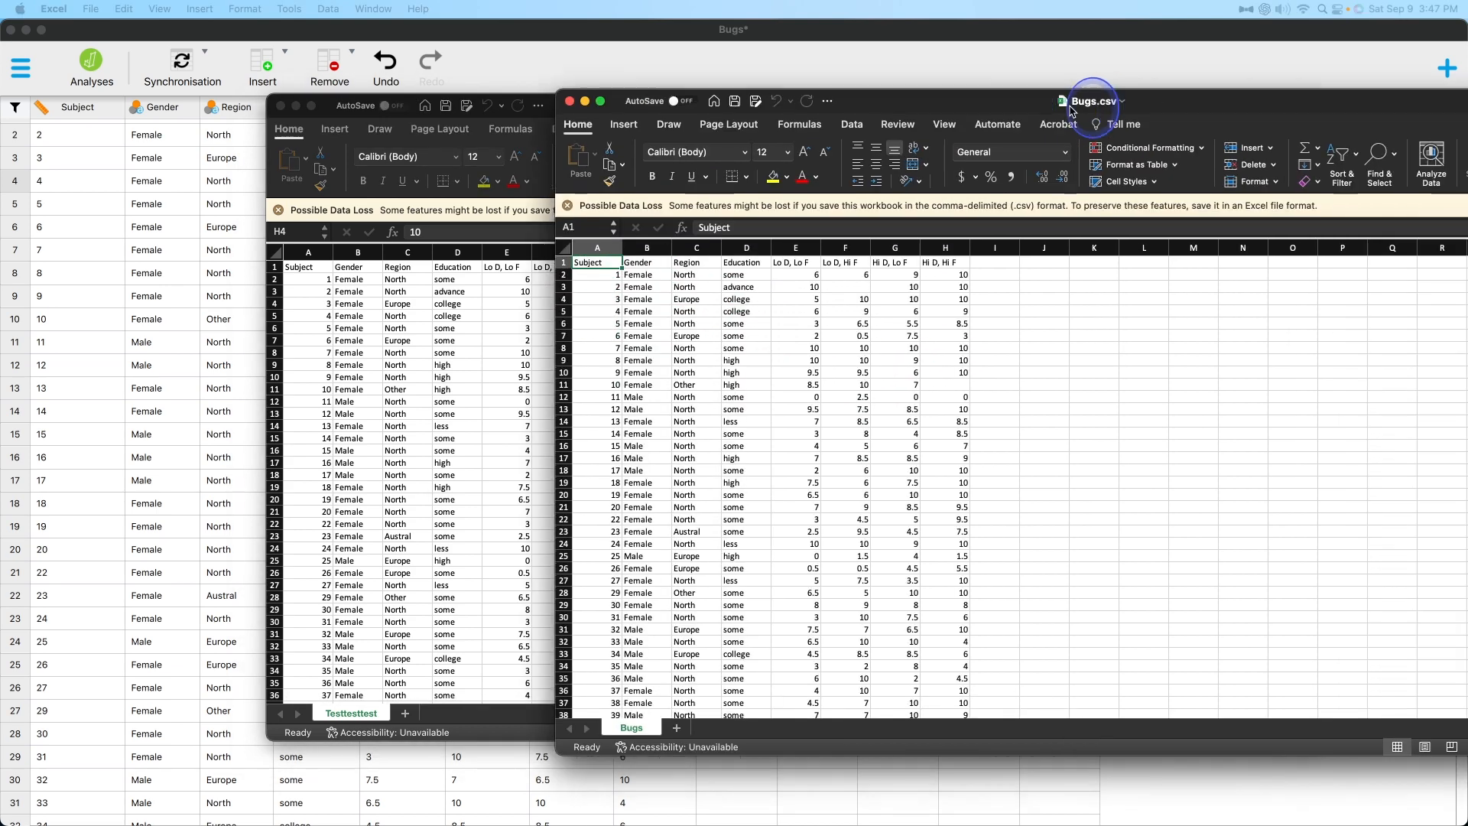
drag(1094, 99, 865, 326)
click(732, 301)
drag(891, 121, 904, 79)
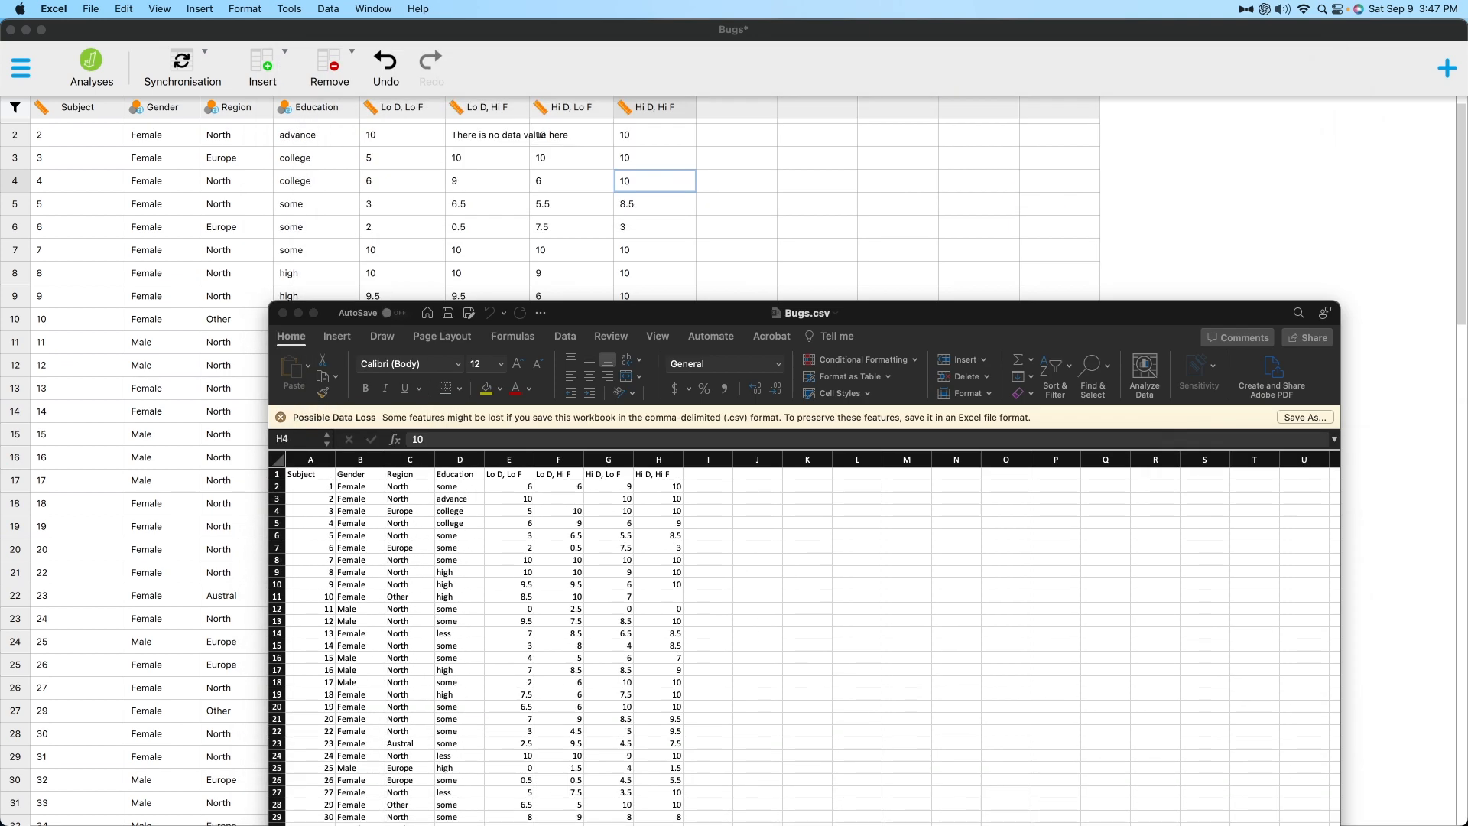
drag(1033, 305, 1004, 106)
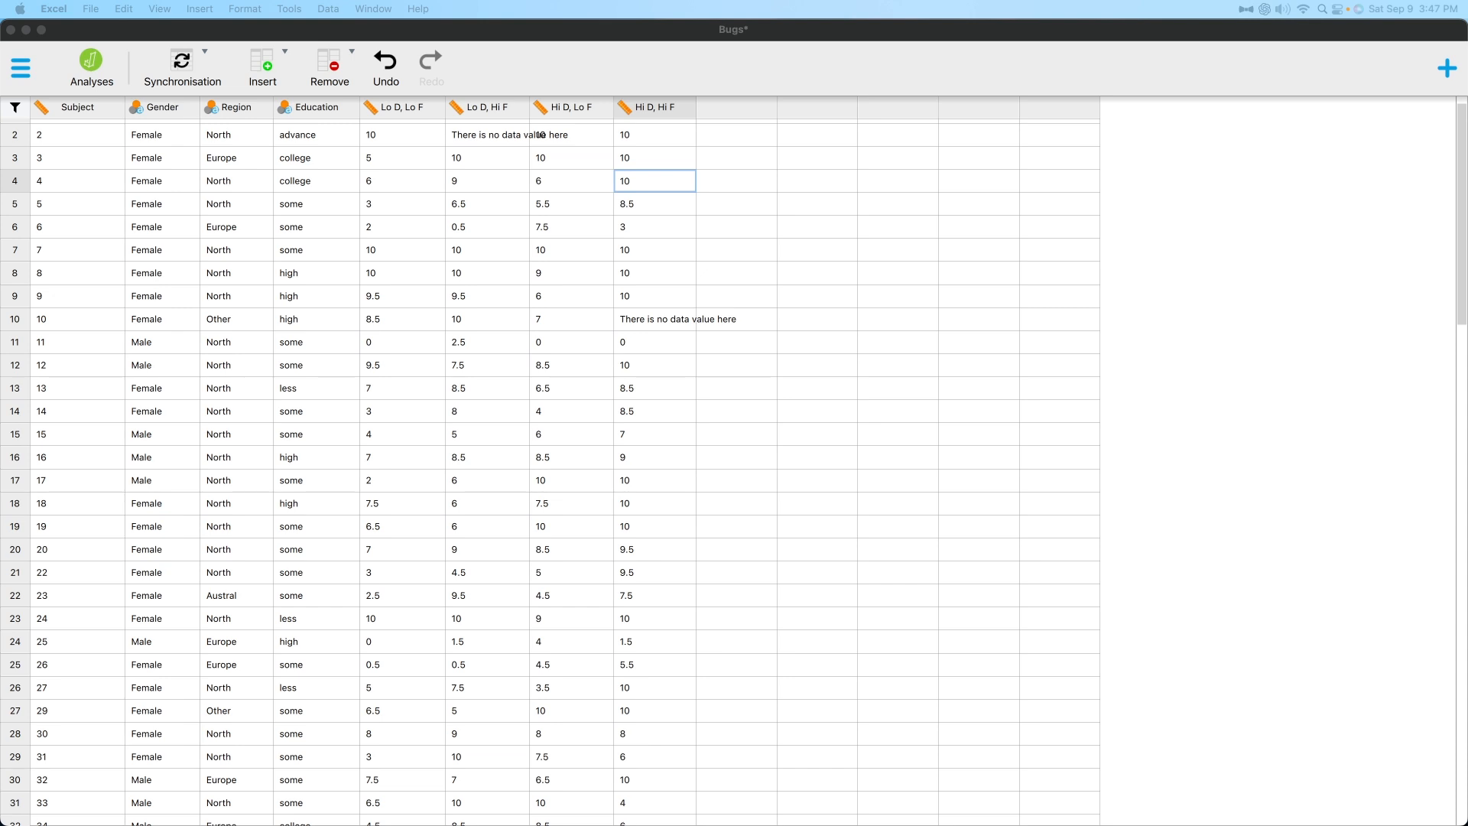
Back in JASP, set the Hi D, Hi F value in row 4 to 9.
double_click(668, 184)
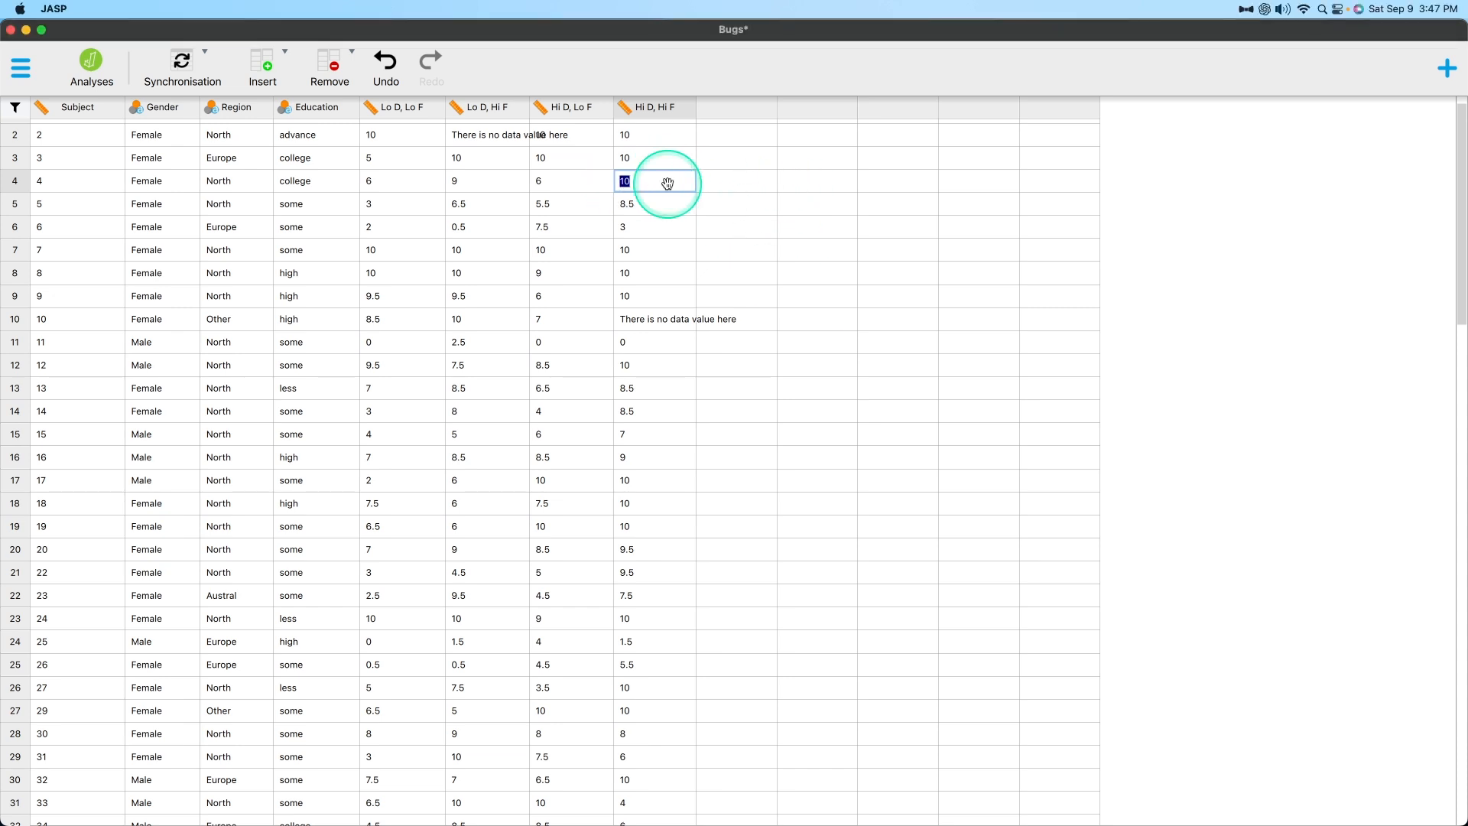
text(9)
key(Tab)
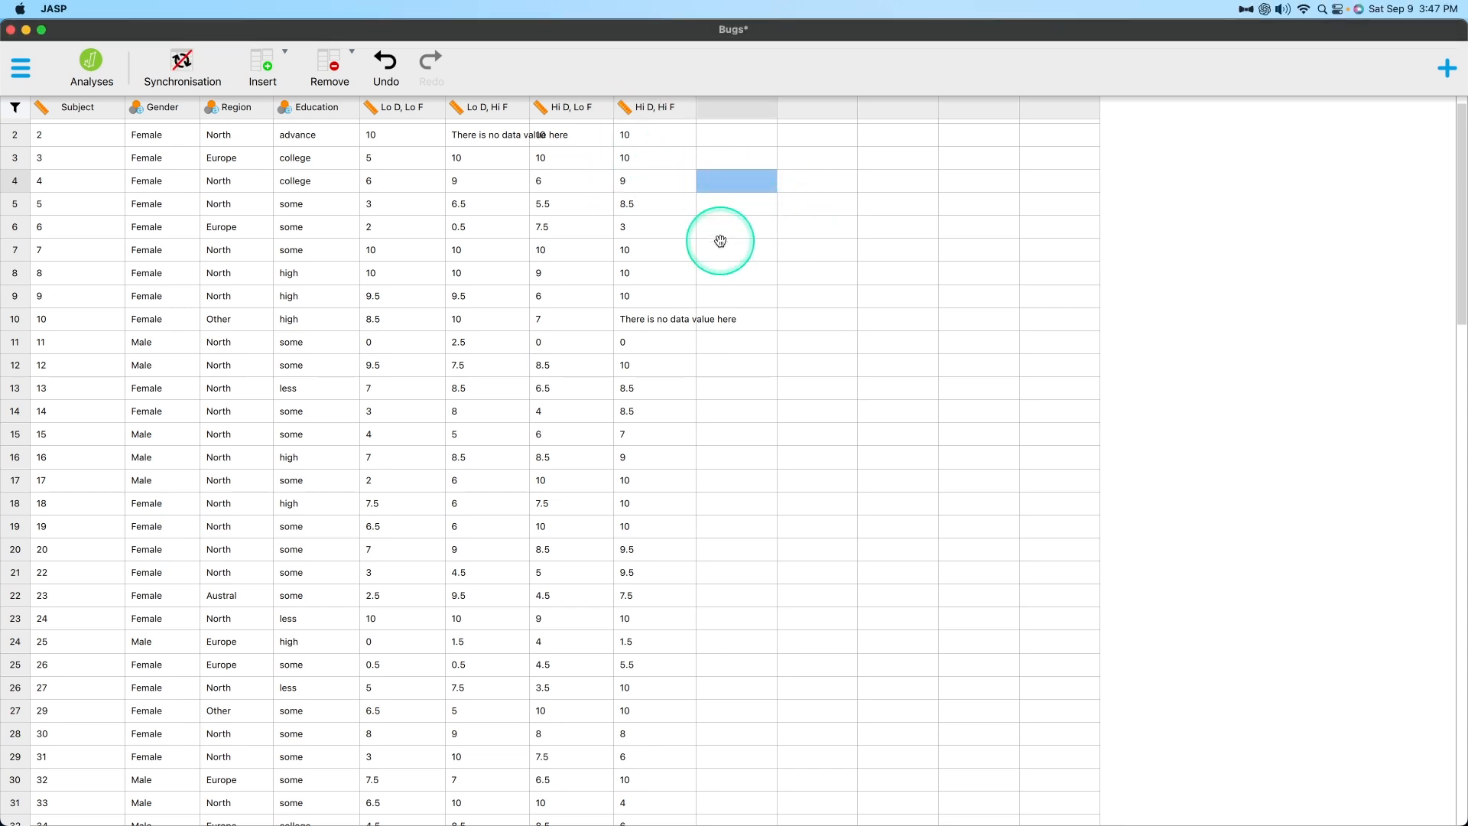
click(895, 296)
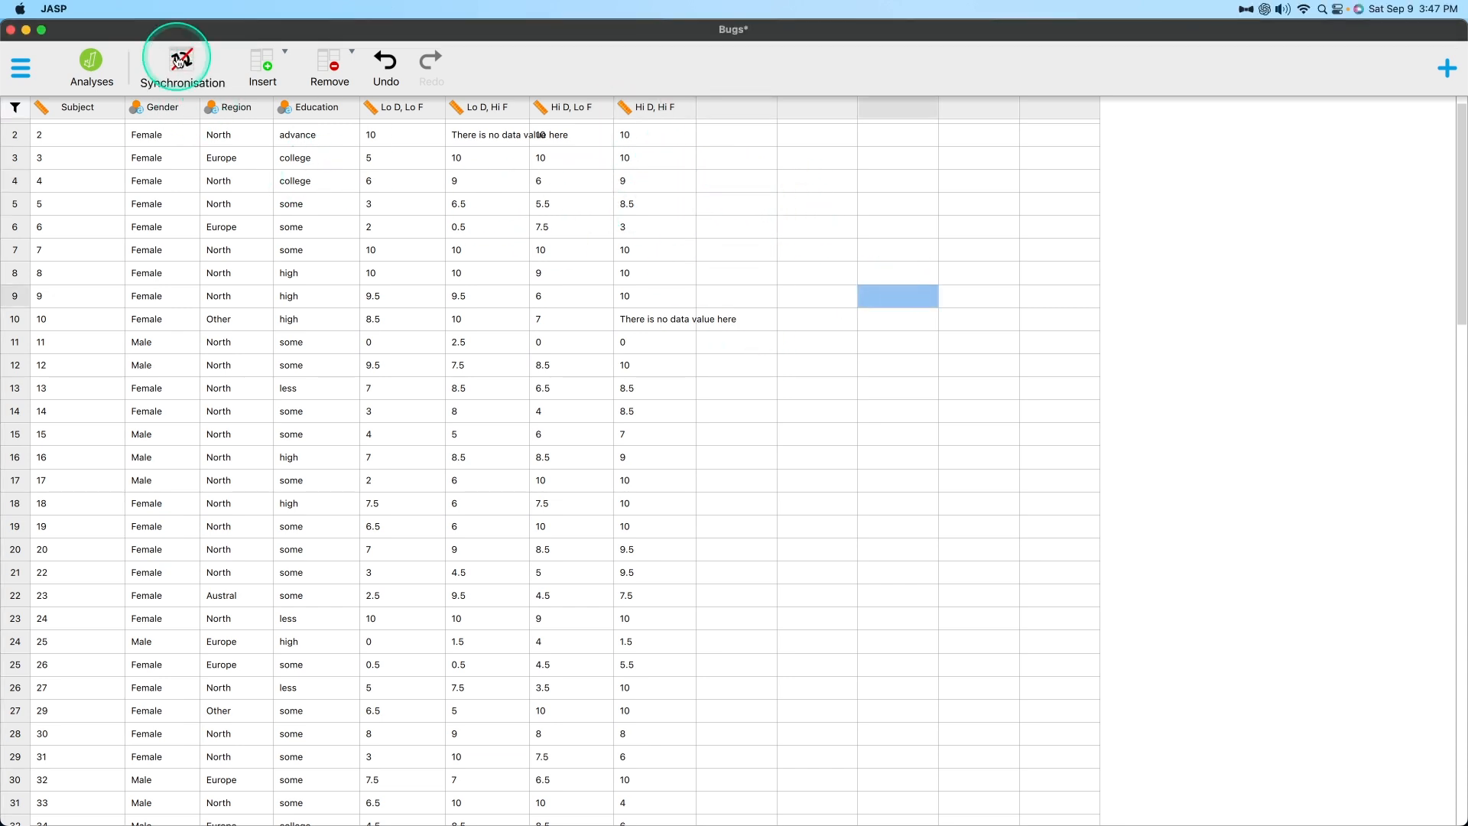
click(181, 62)
click(643, 415)
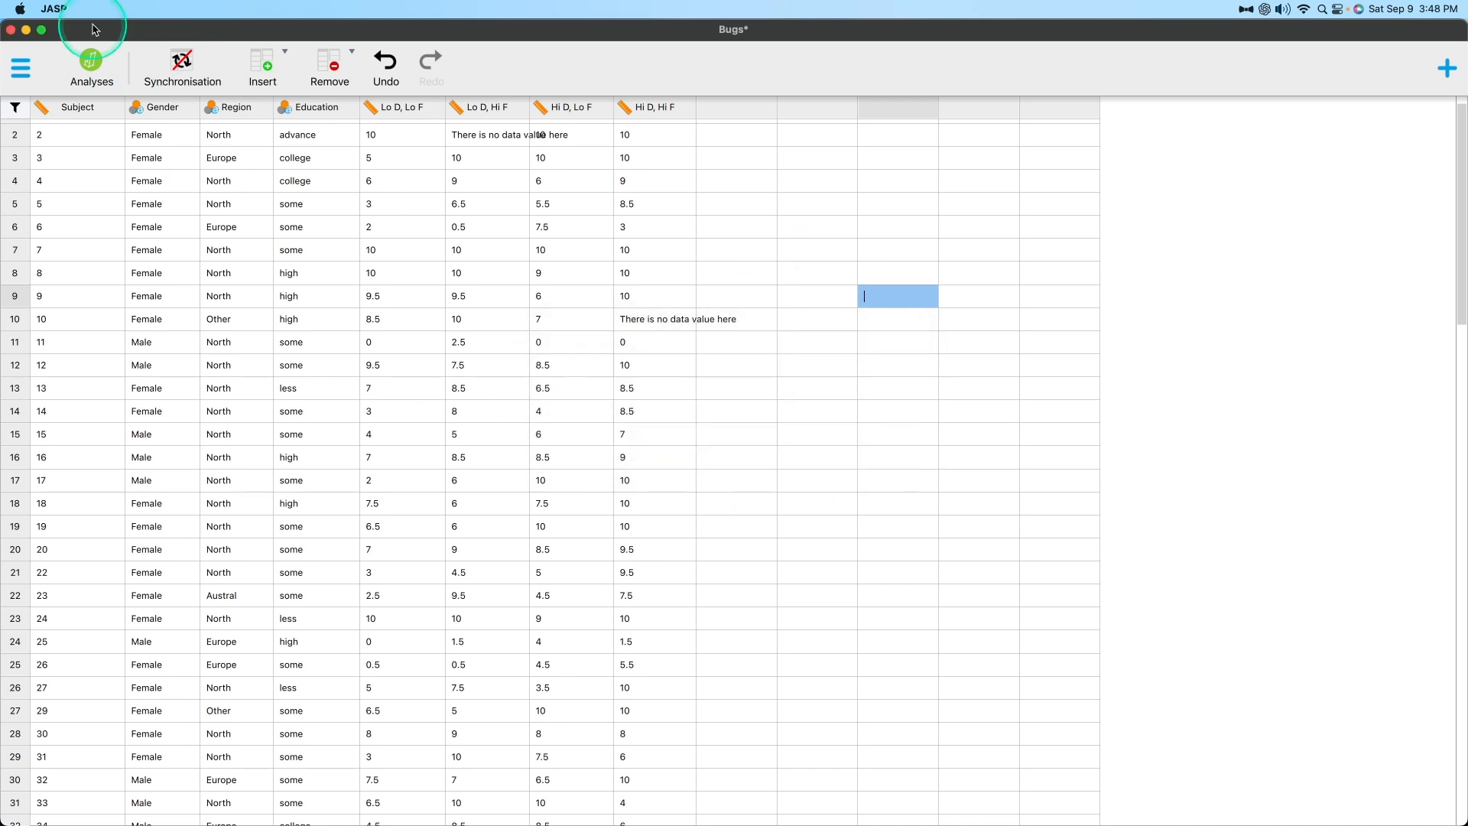
click(181, 63)
click(642, 415)
click(689, 301)
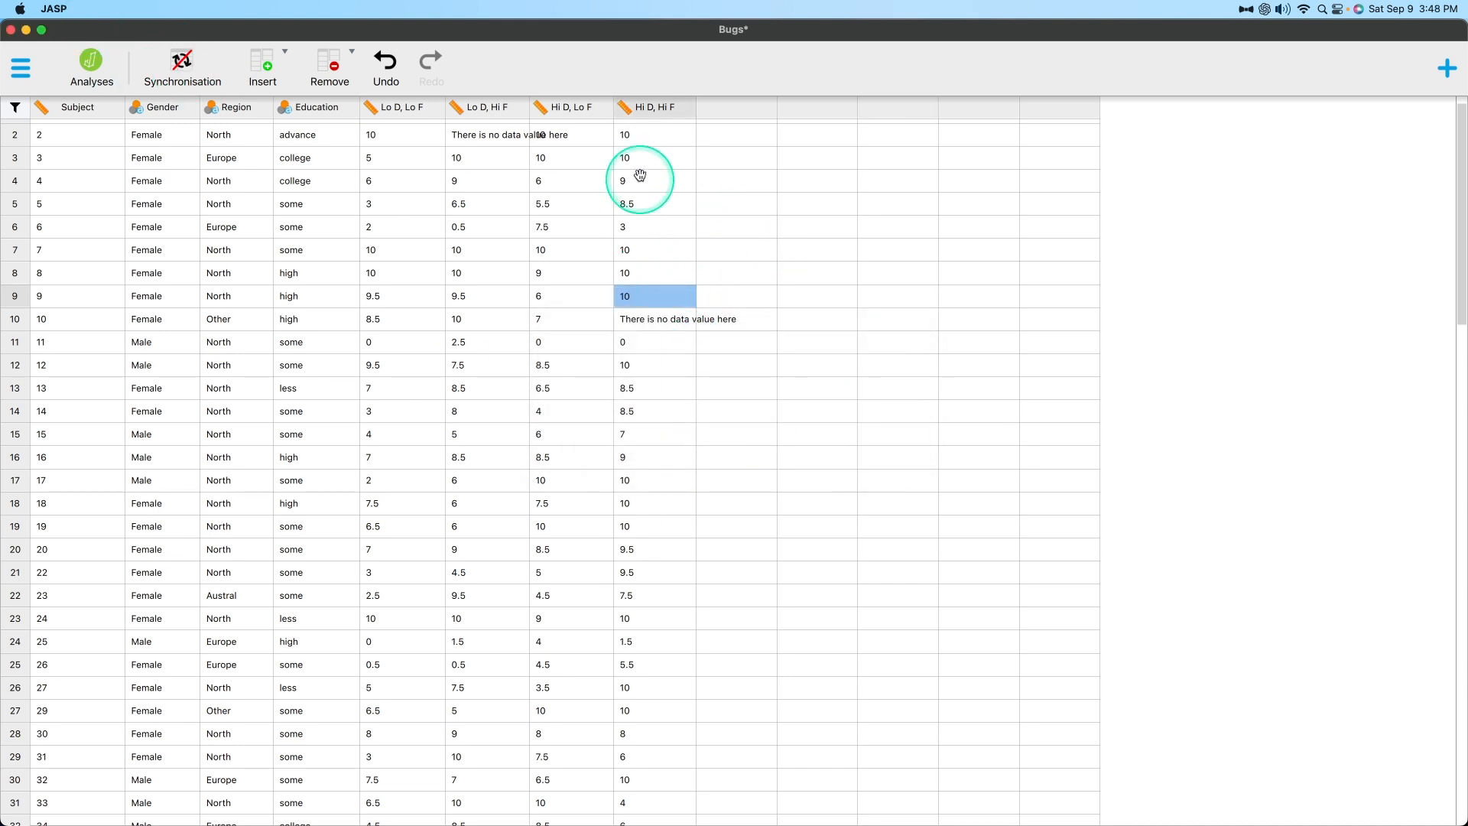
click(641, 178)
click(664, 201)
Restore synchronisation by generating a CSV data file from the edited Bugs data.
click(181, 63)
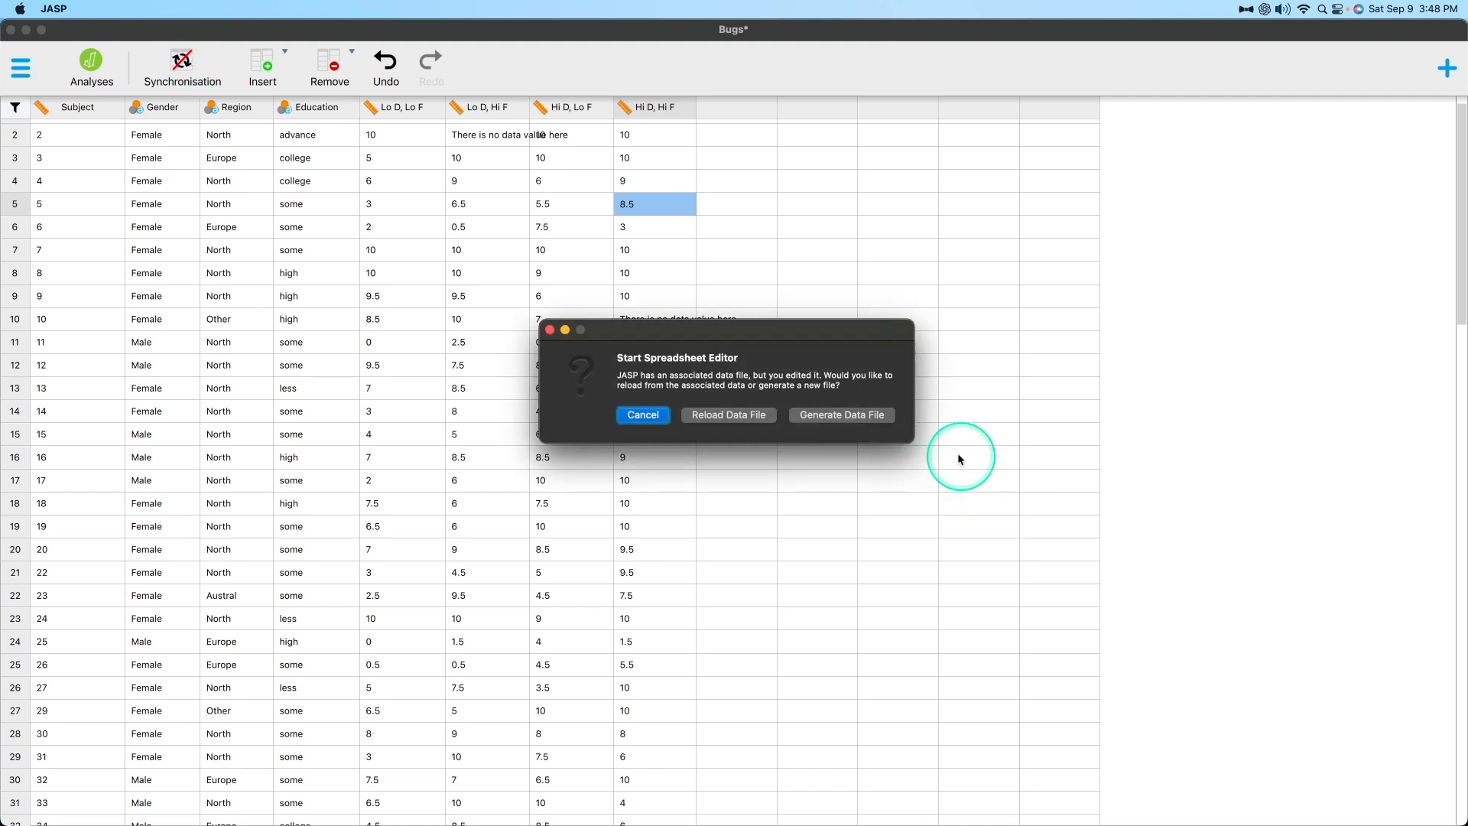
click(857, 413)
click(1023, 457)
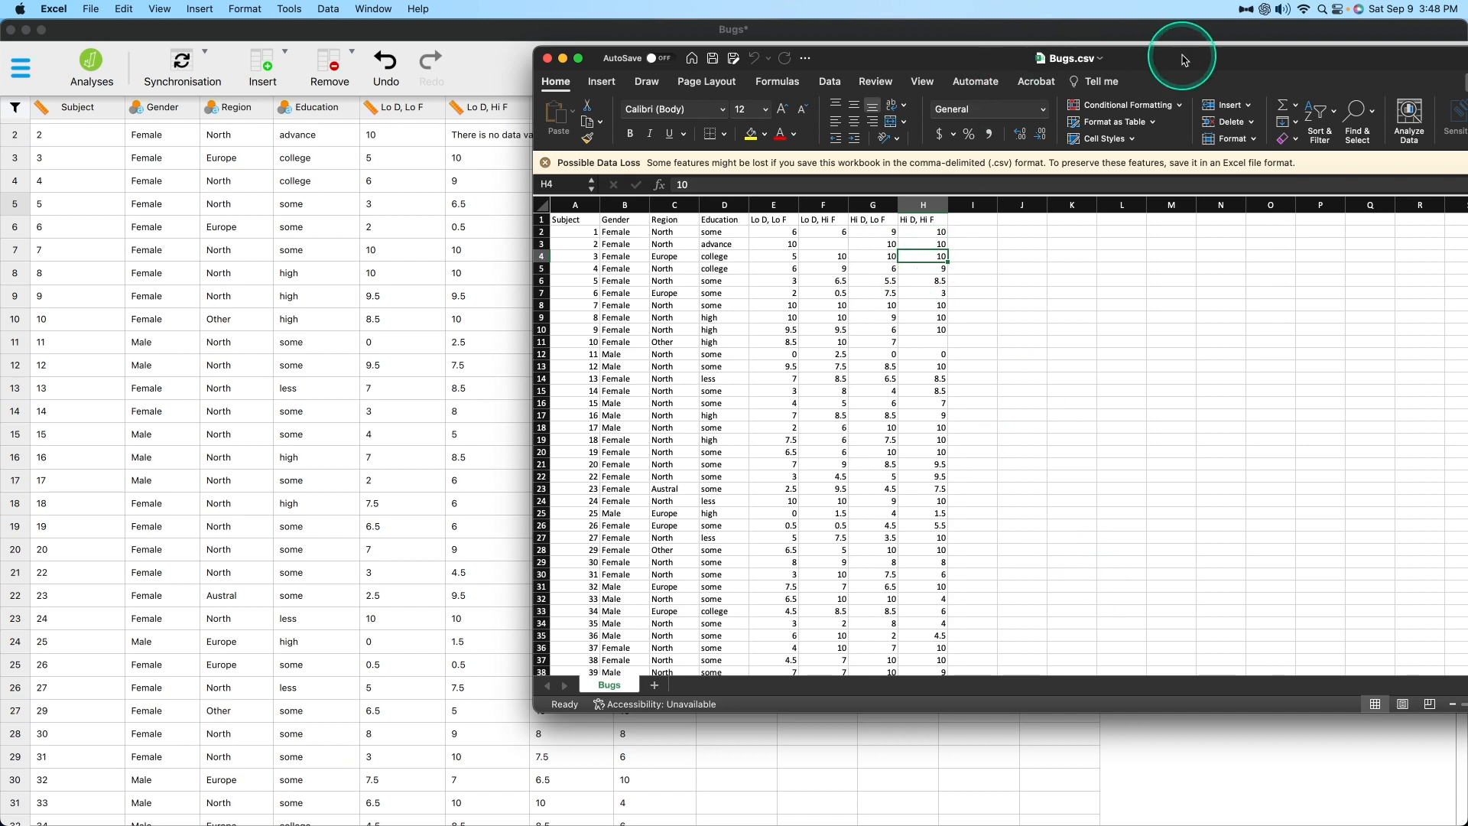
Close the open Excel file windows and activate the Hi D, Hi F cell in row 4 in JASP.
drag(1177, 58, 924, 130)
key(super+w)
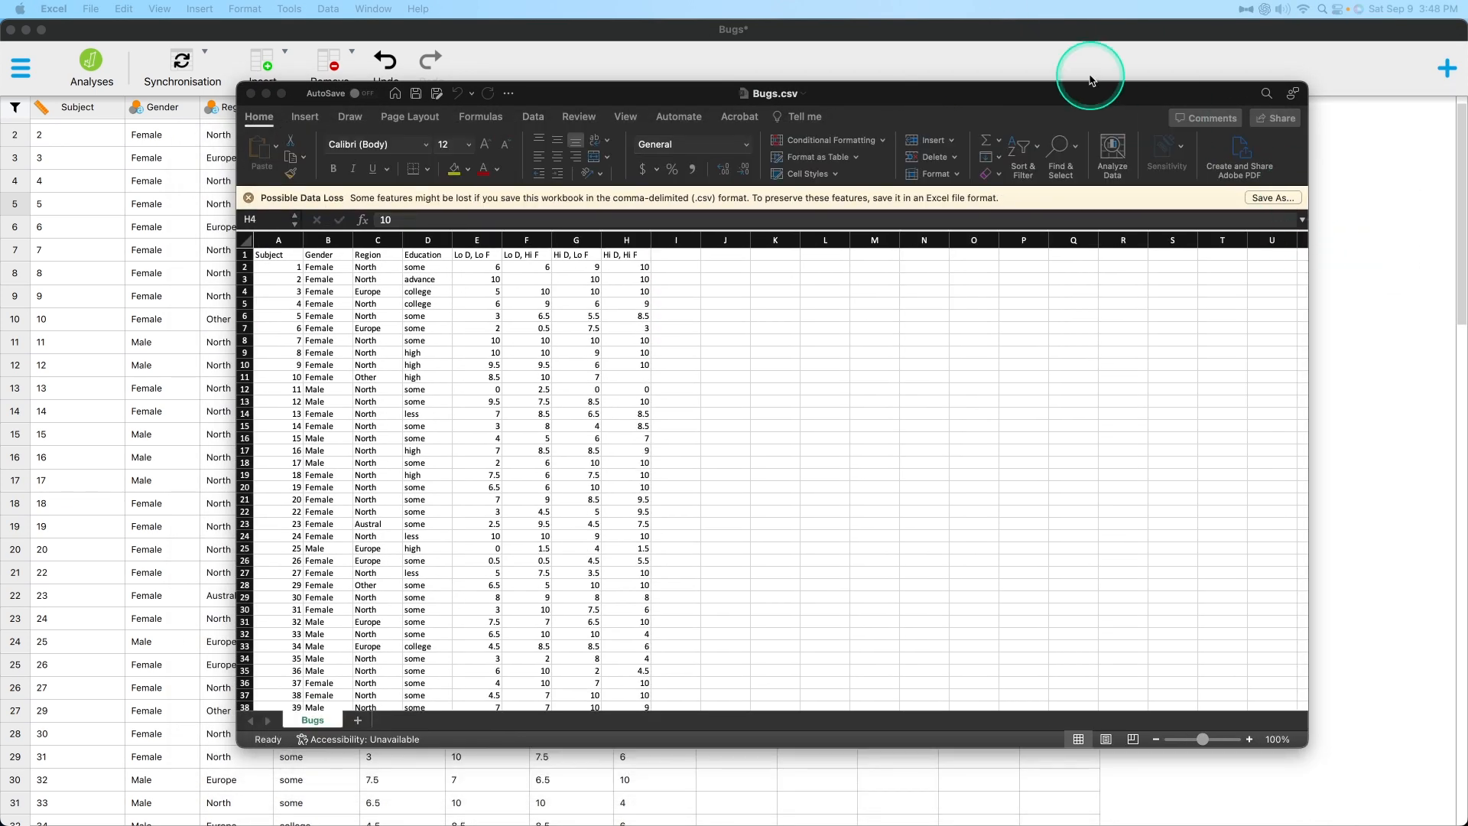
key(super+w)
click(664, 181)
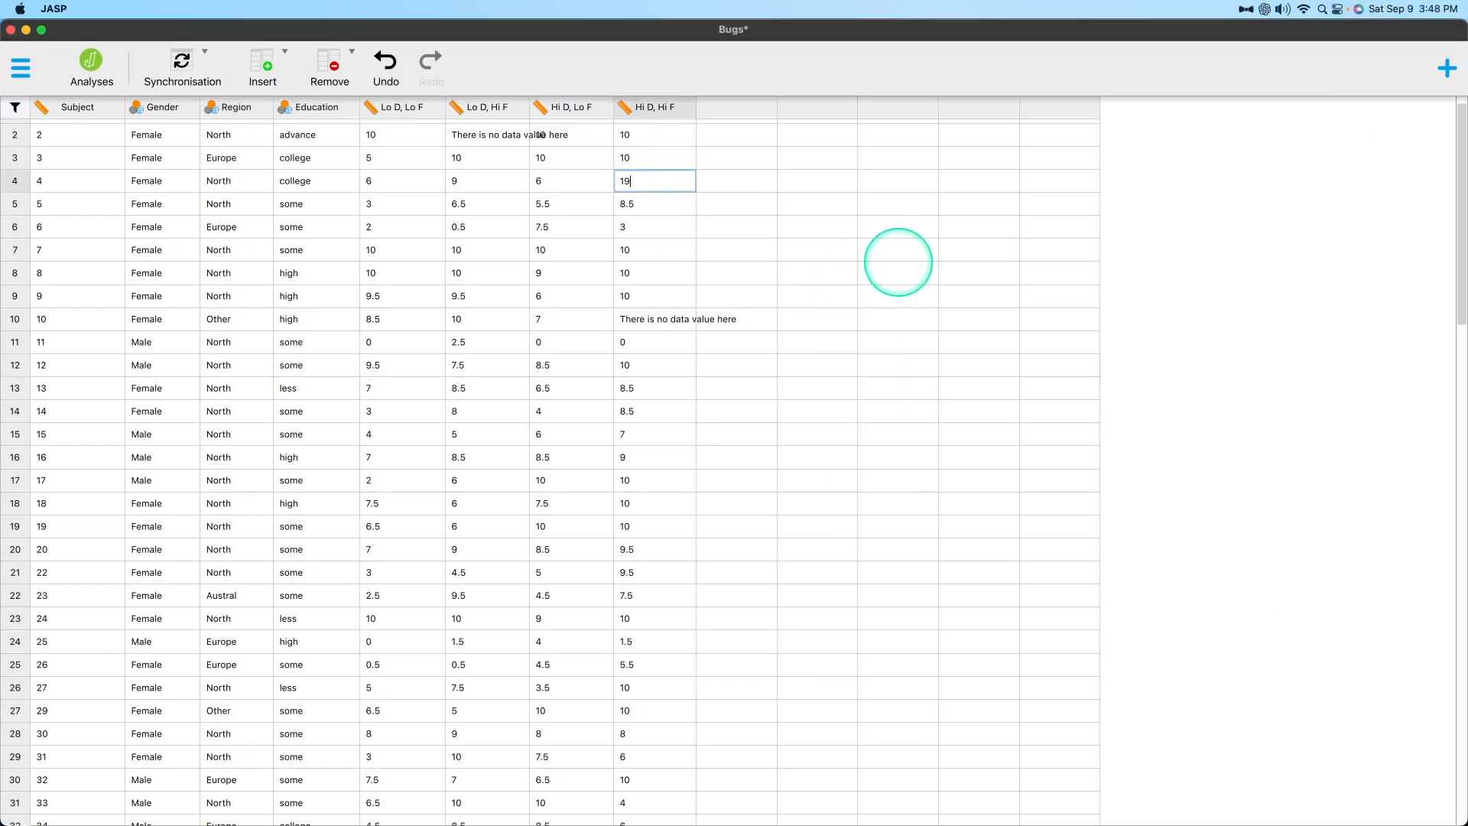
Re-enable synchronisation of the Bugs data with its data file and select the Hi D, Hi F cell in row 4.
click(1010, 535)
click(187, 64)
click(740, 413)
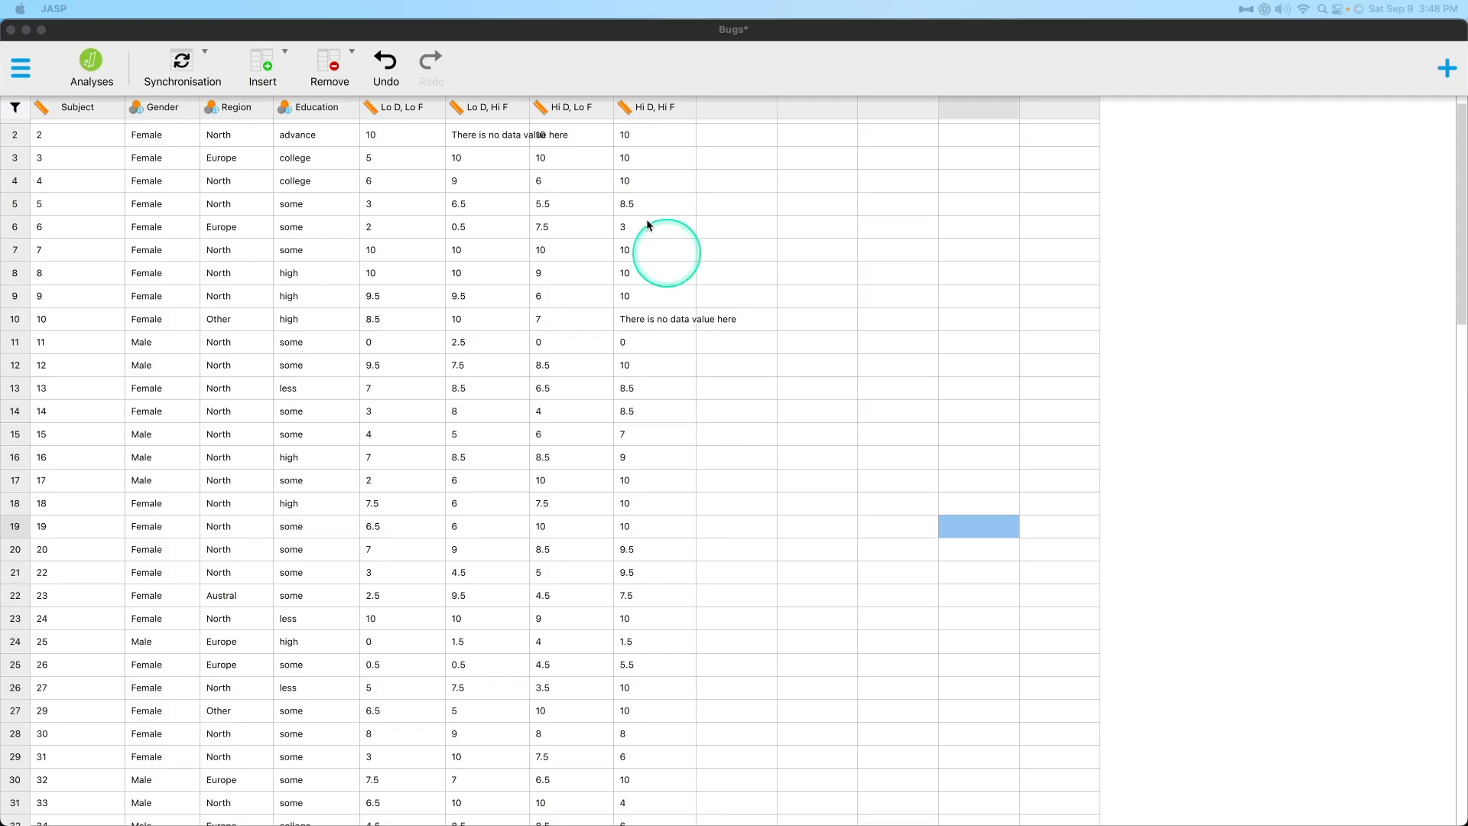
click(676, 177)
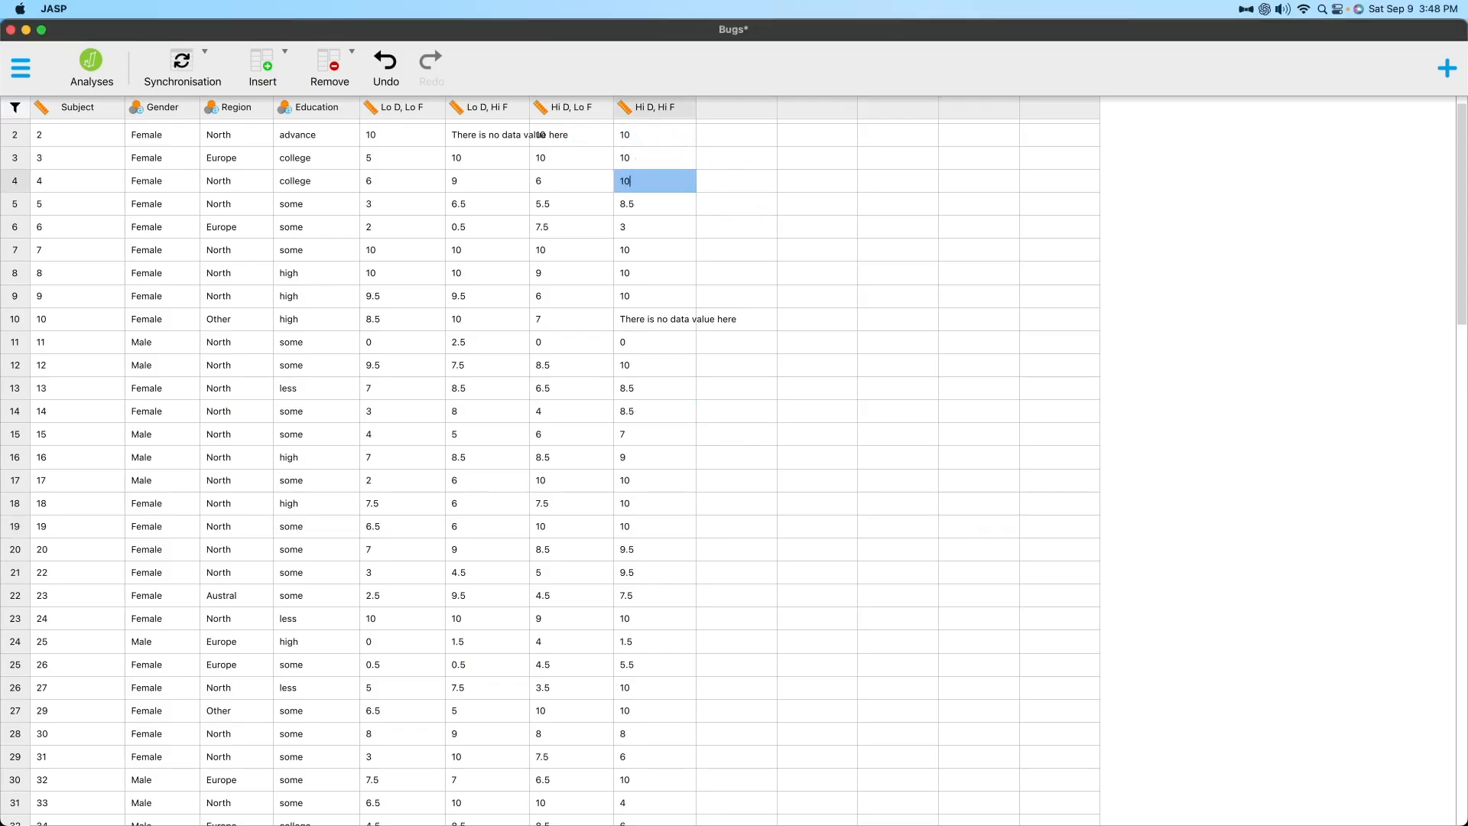
In Excel, set the Hi D, Hi F value of subject 3 to 9 in Bugs.csv, then save and close the file.
drag(1467, 479, 765, 91)
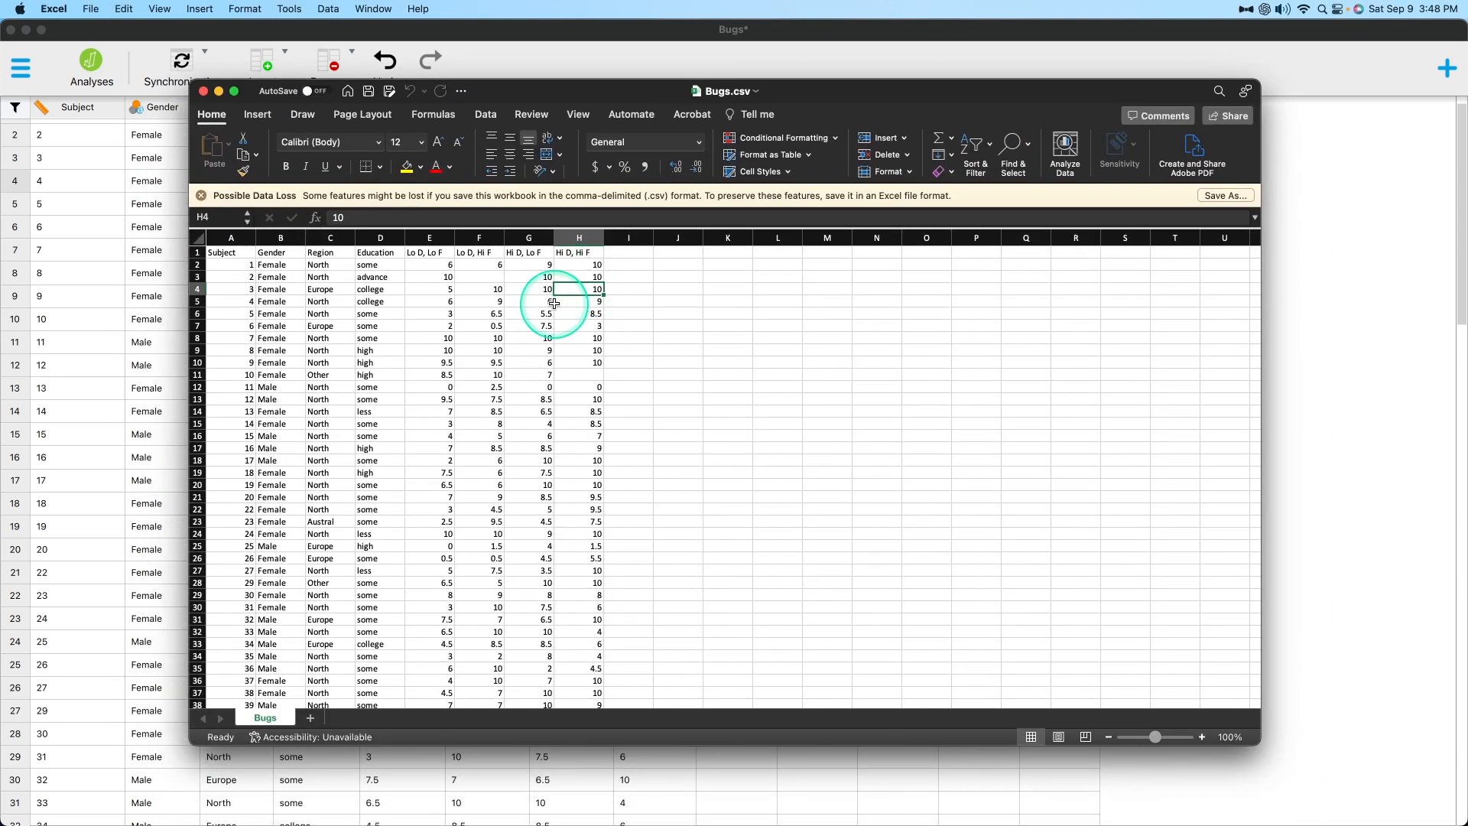
text(9)
key(Tab)
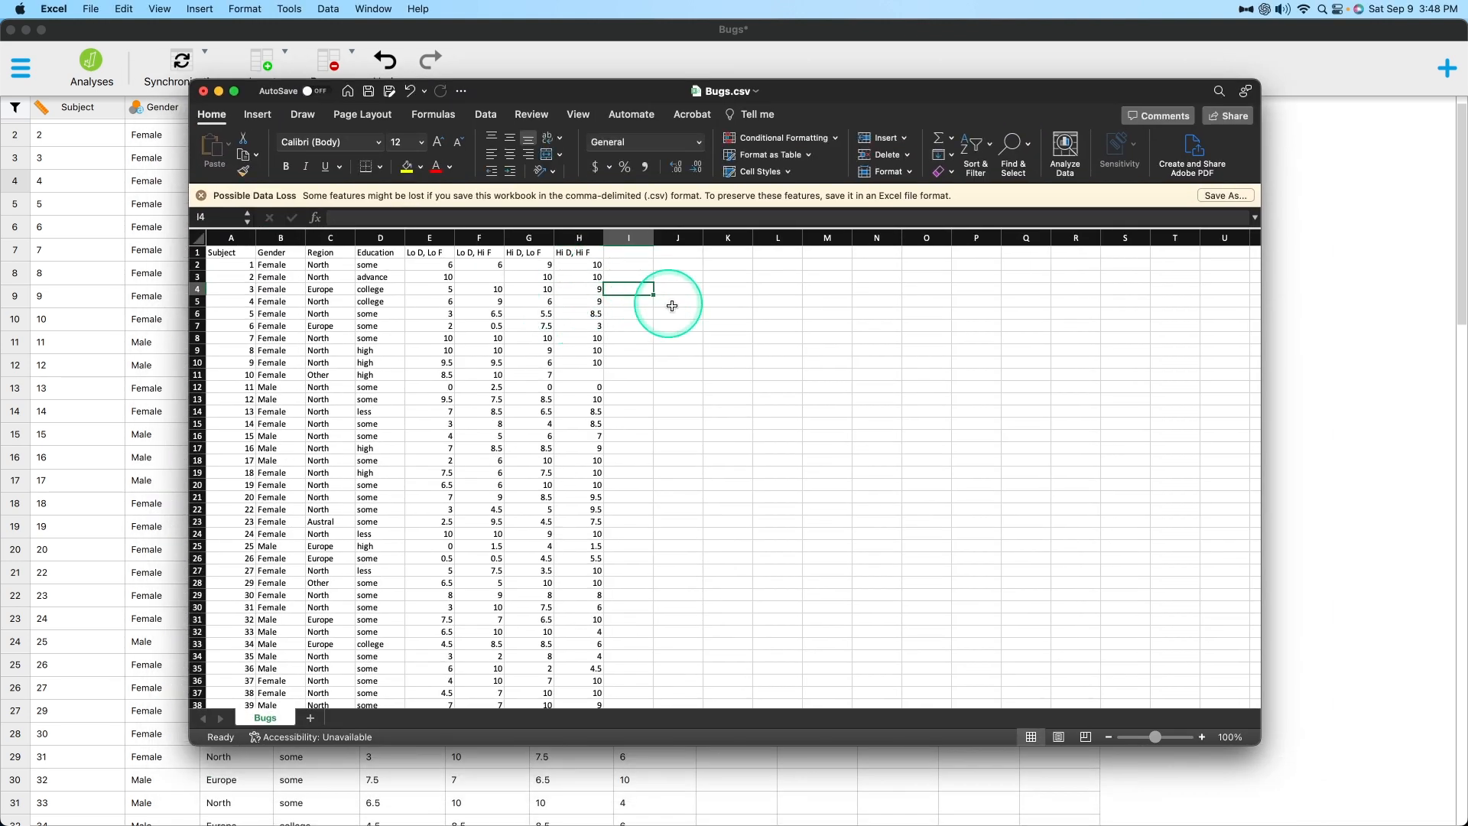
click(367, 92)
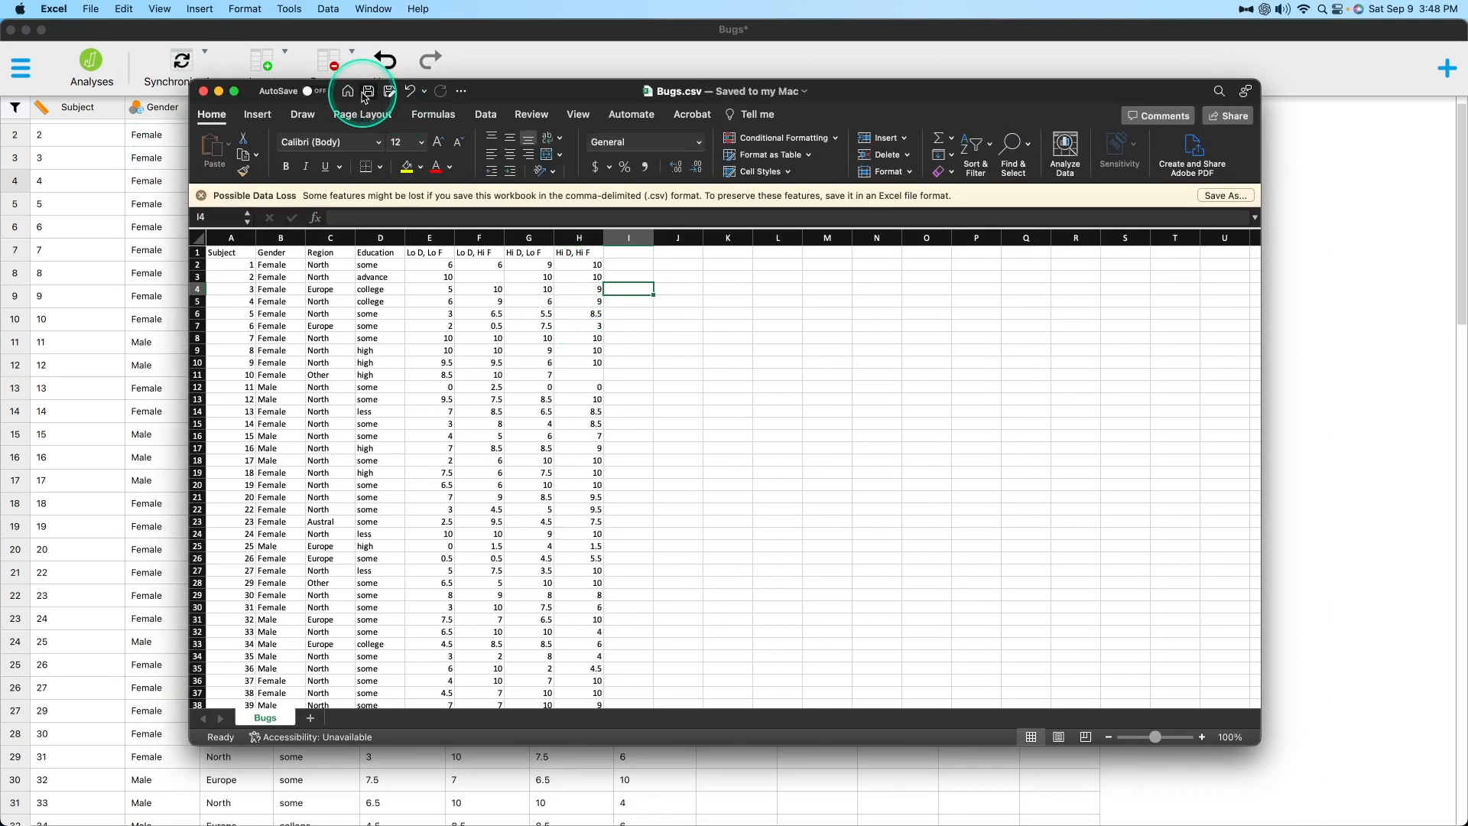
click(203, 92)
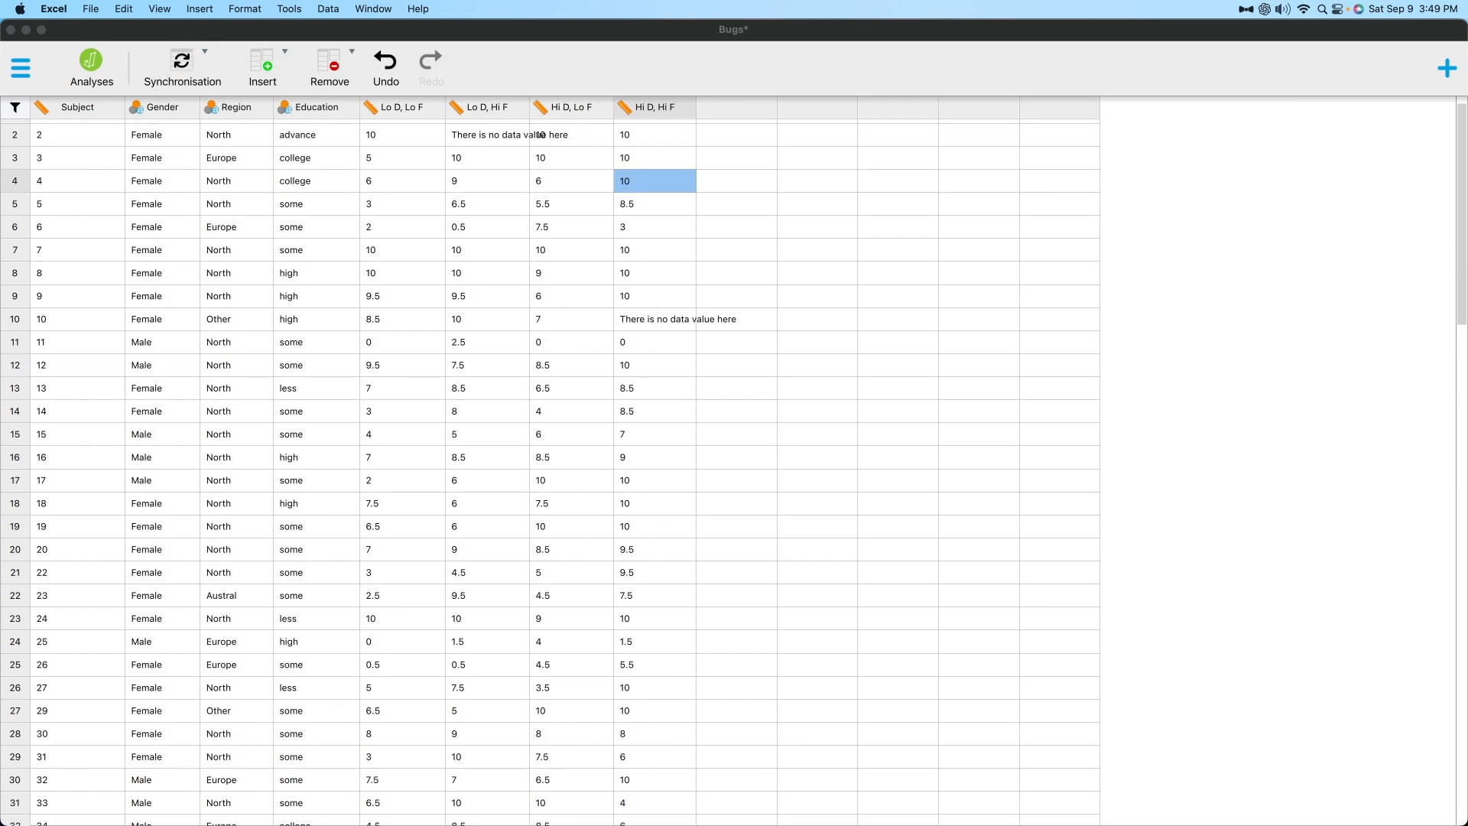
Back in JASP, switch synchronisation off and on again and check the Hi D, Hi F values in the upper rows.
click(959, 478)
click(623, 181)
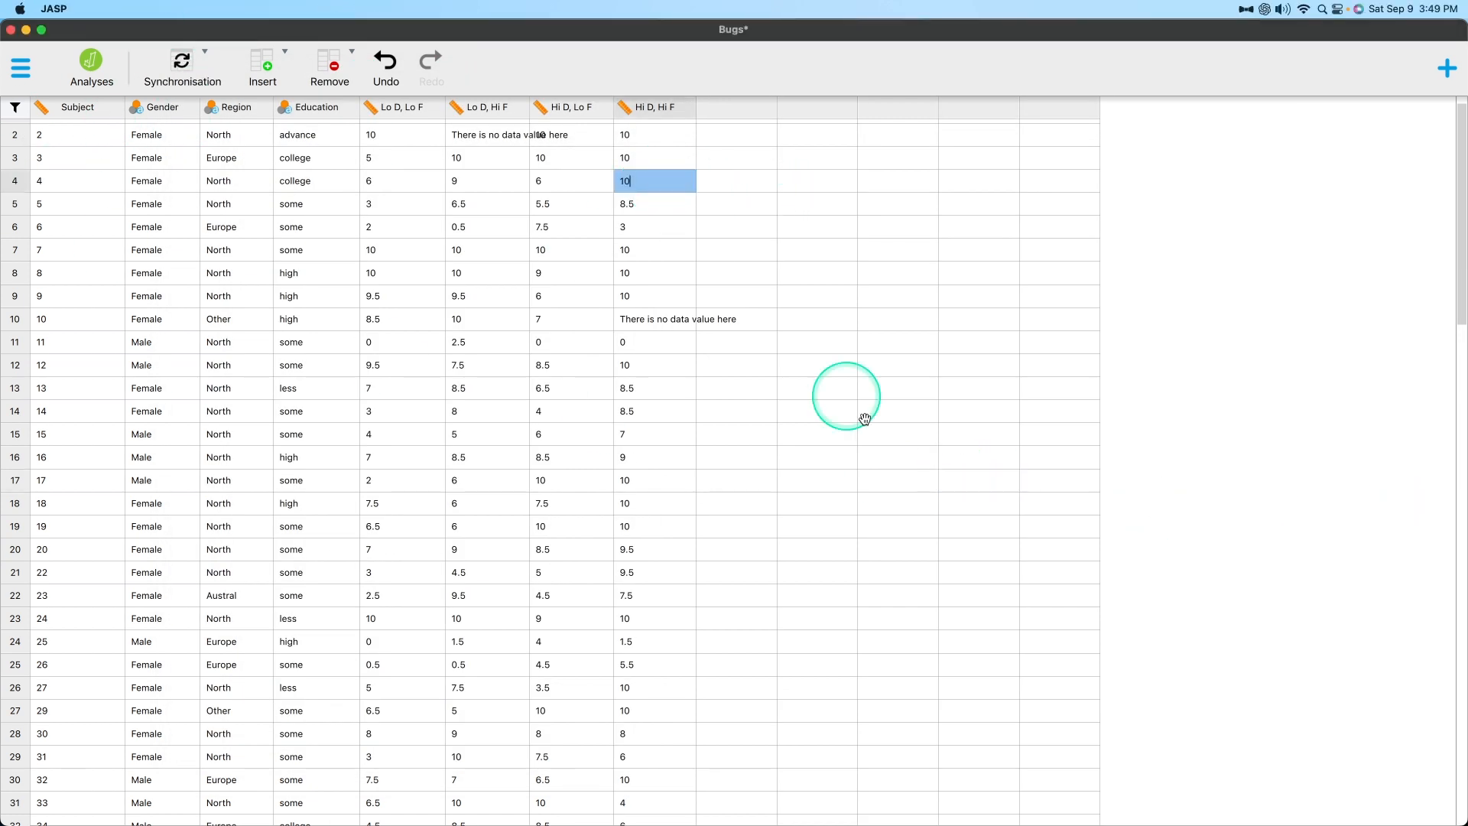
click(182, 61)
click(181, 61)
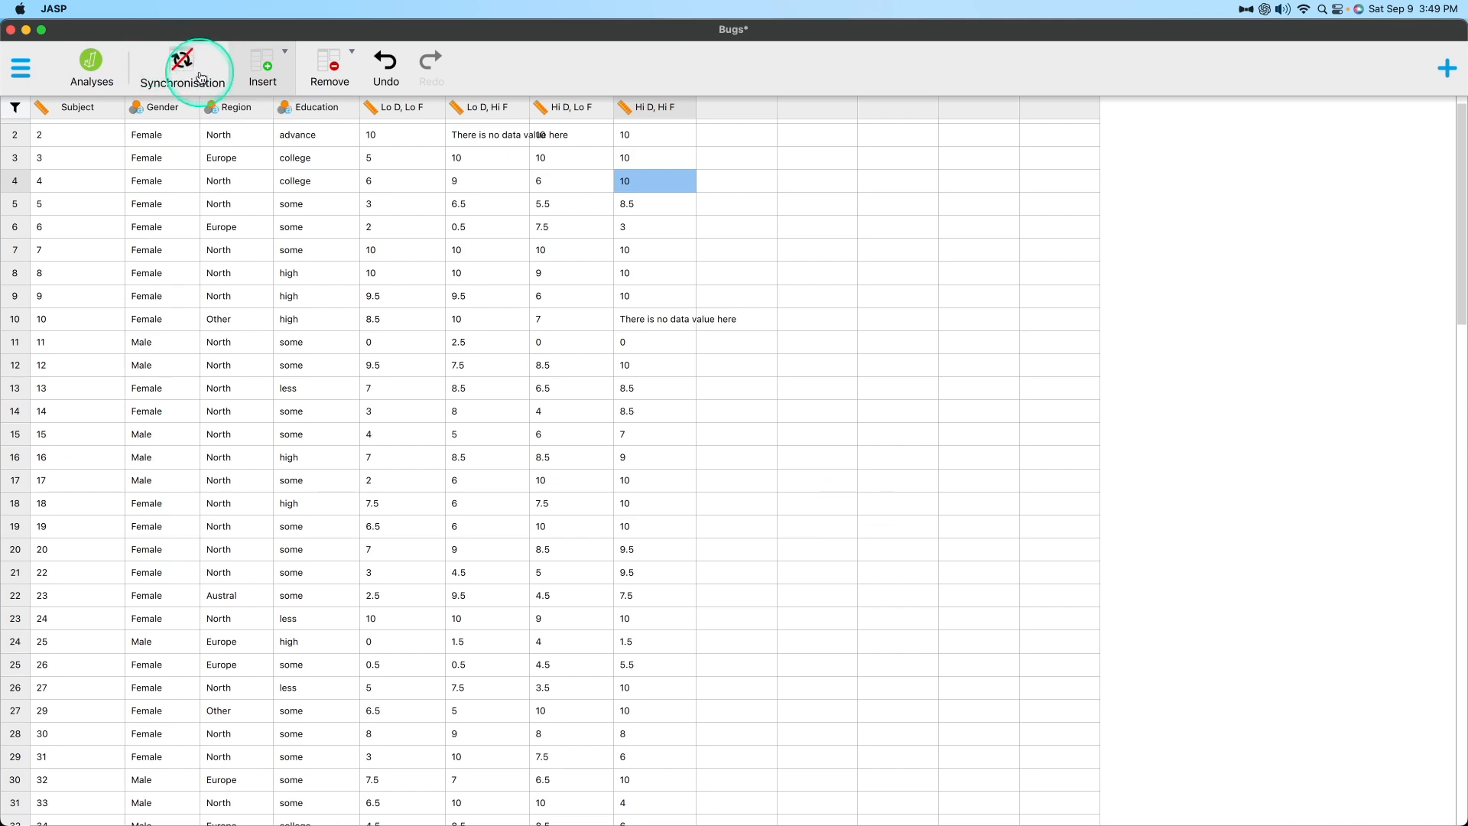
drag(1467, 191, 1467, 137)
click(817, 251)
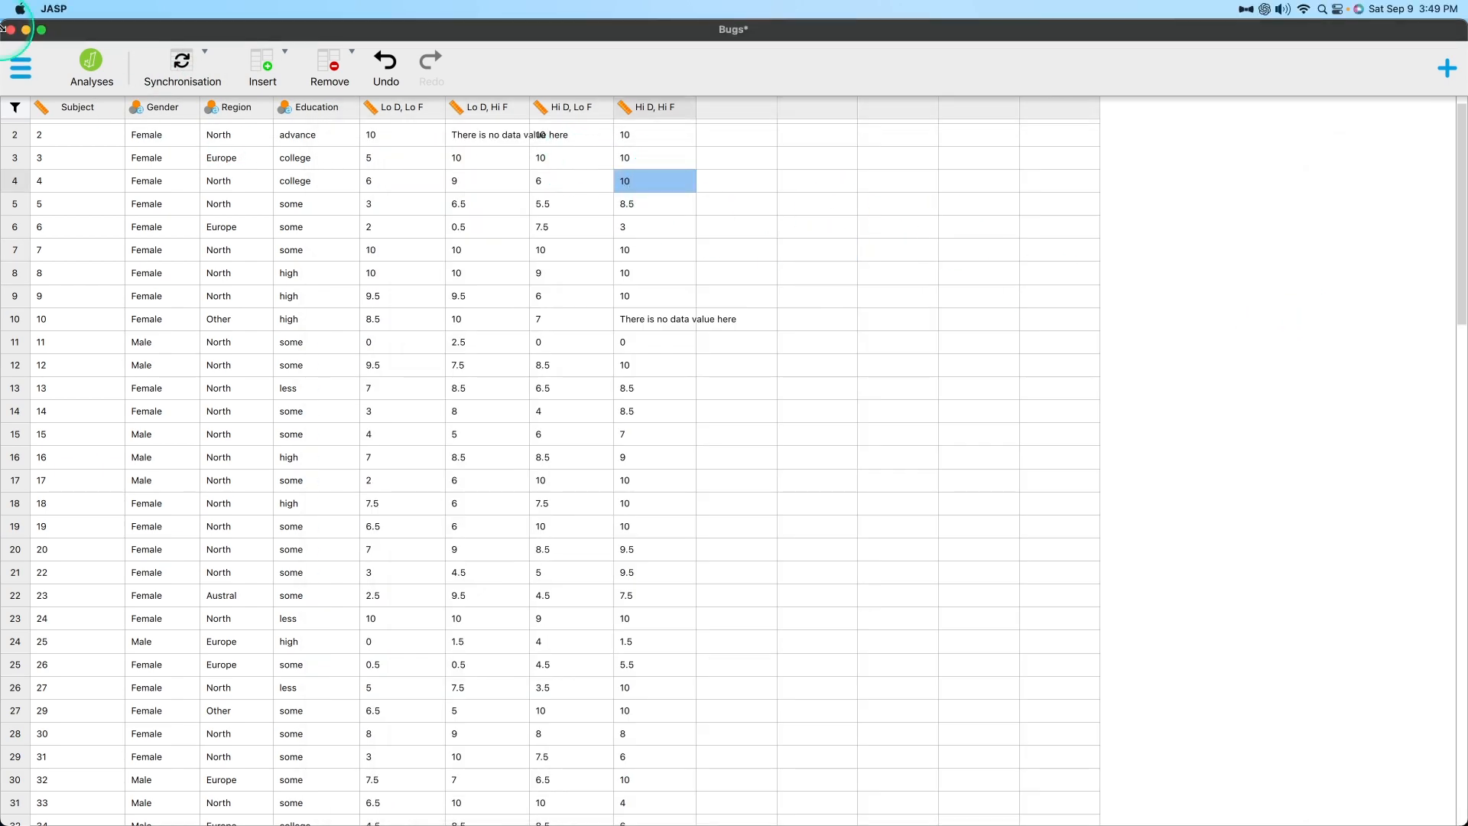
click(817, 181)
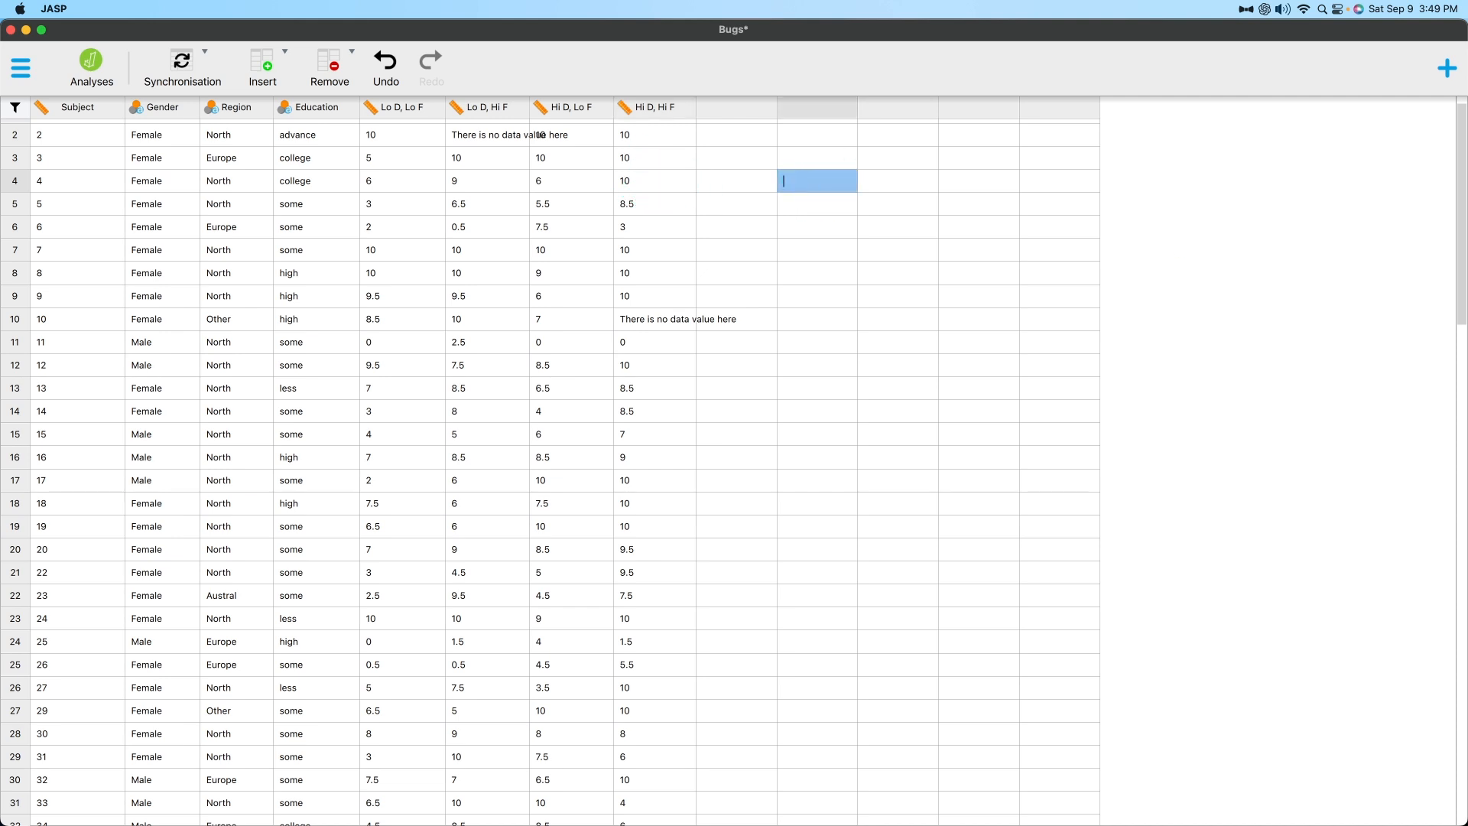
click(676, 318)
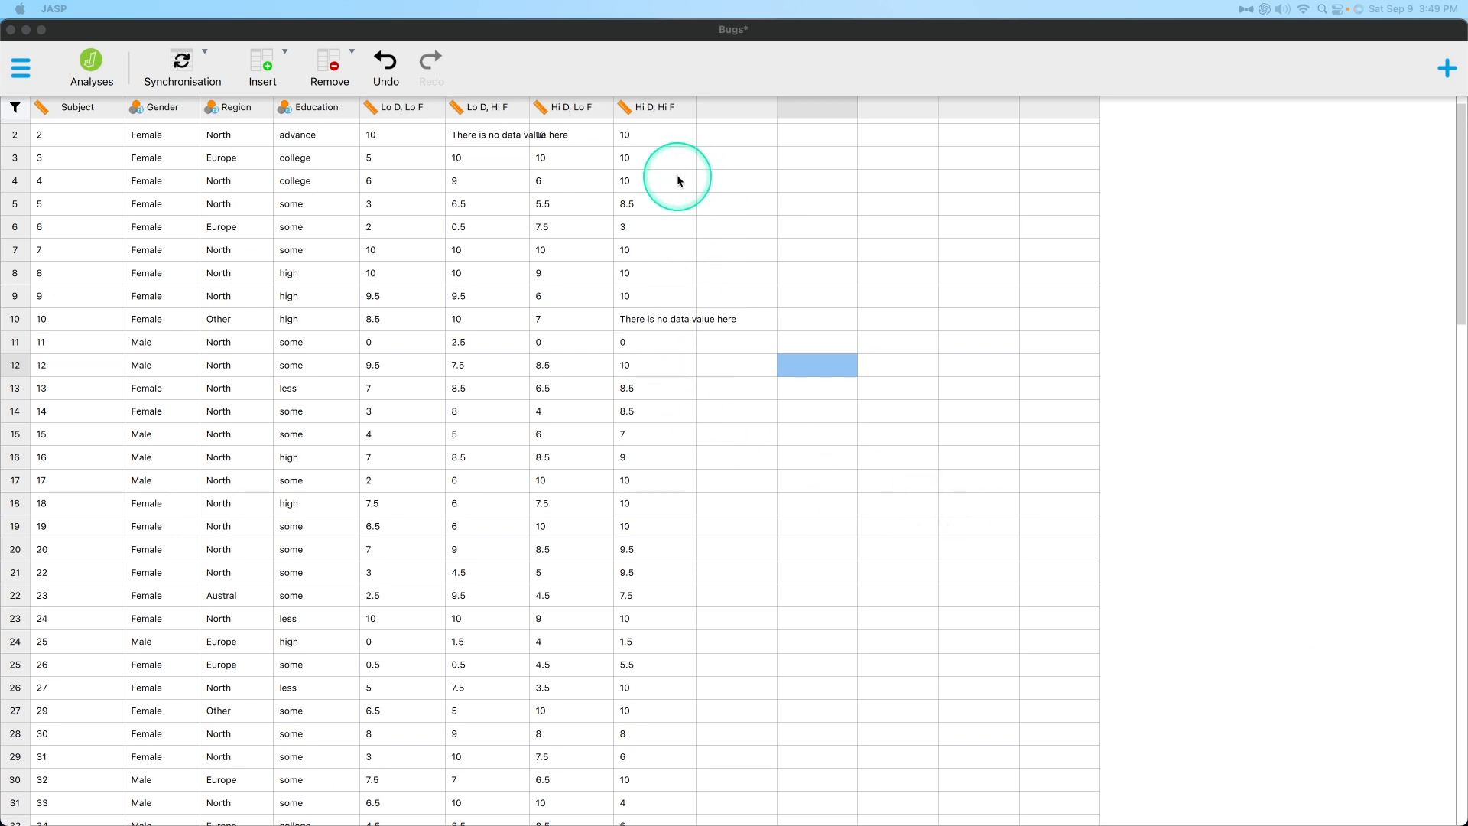
click(677, 181)
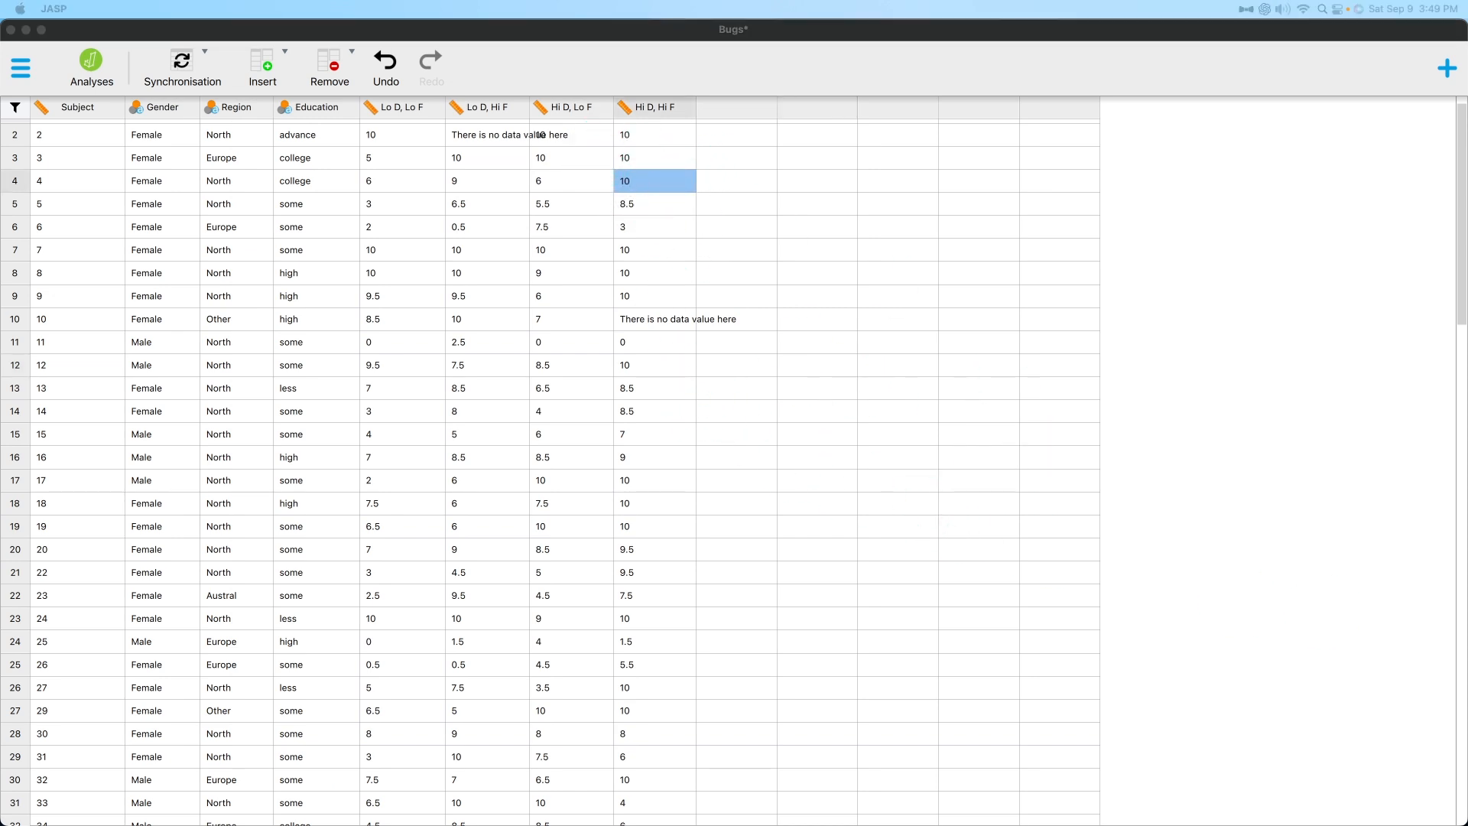
click(893, 413)
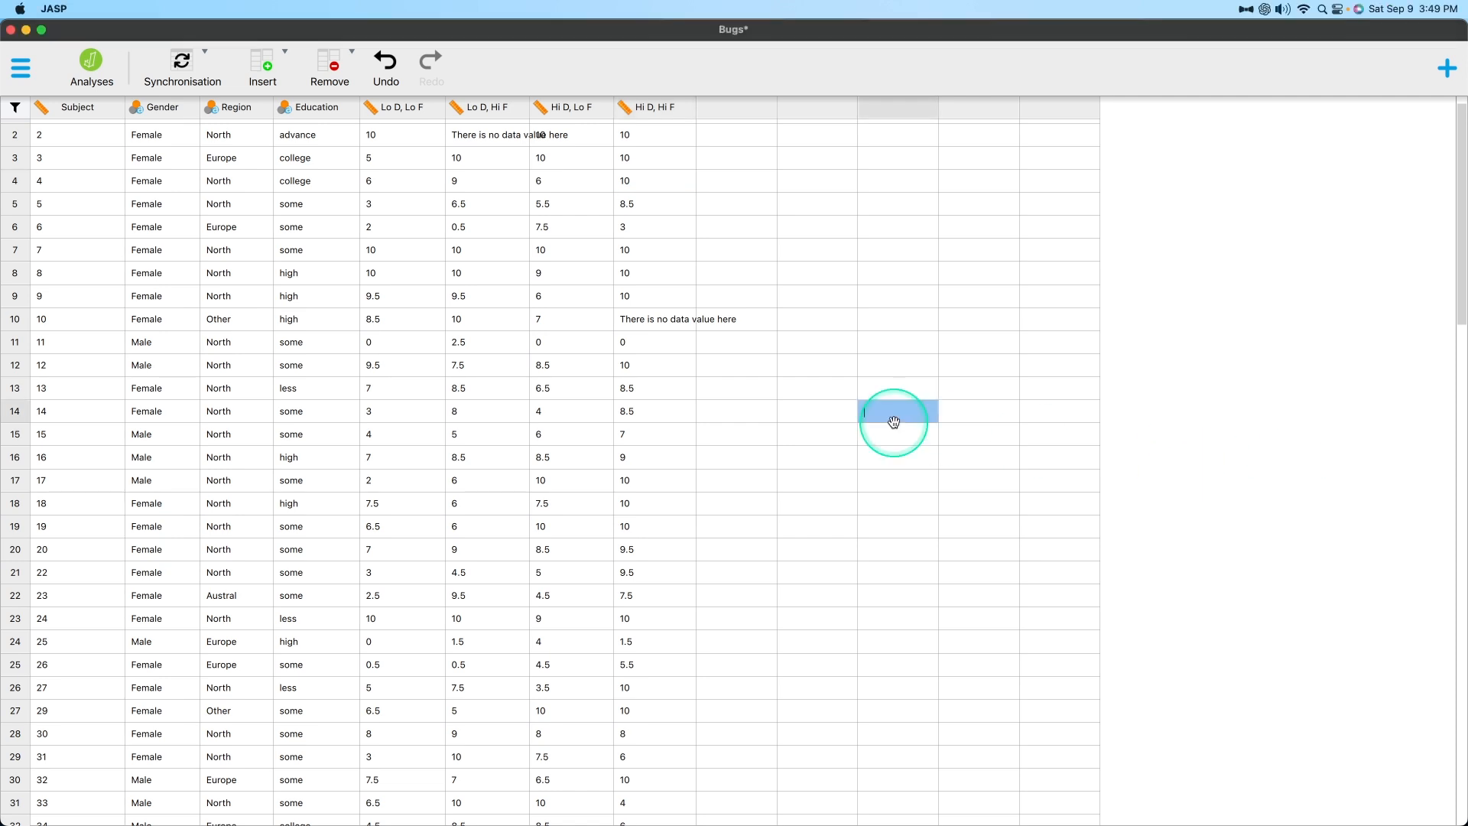
Open the synchronised data file in the default spreadsheet editor and set the Hi D, Hi F value of subject 3 to 9.
click(187, 61)
click(210, 107)
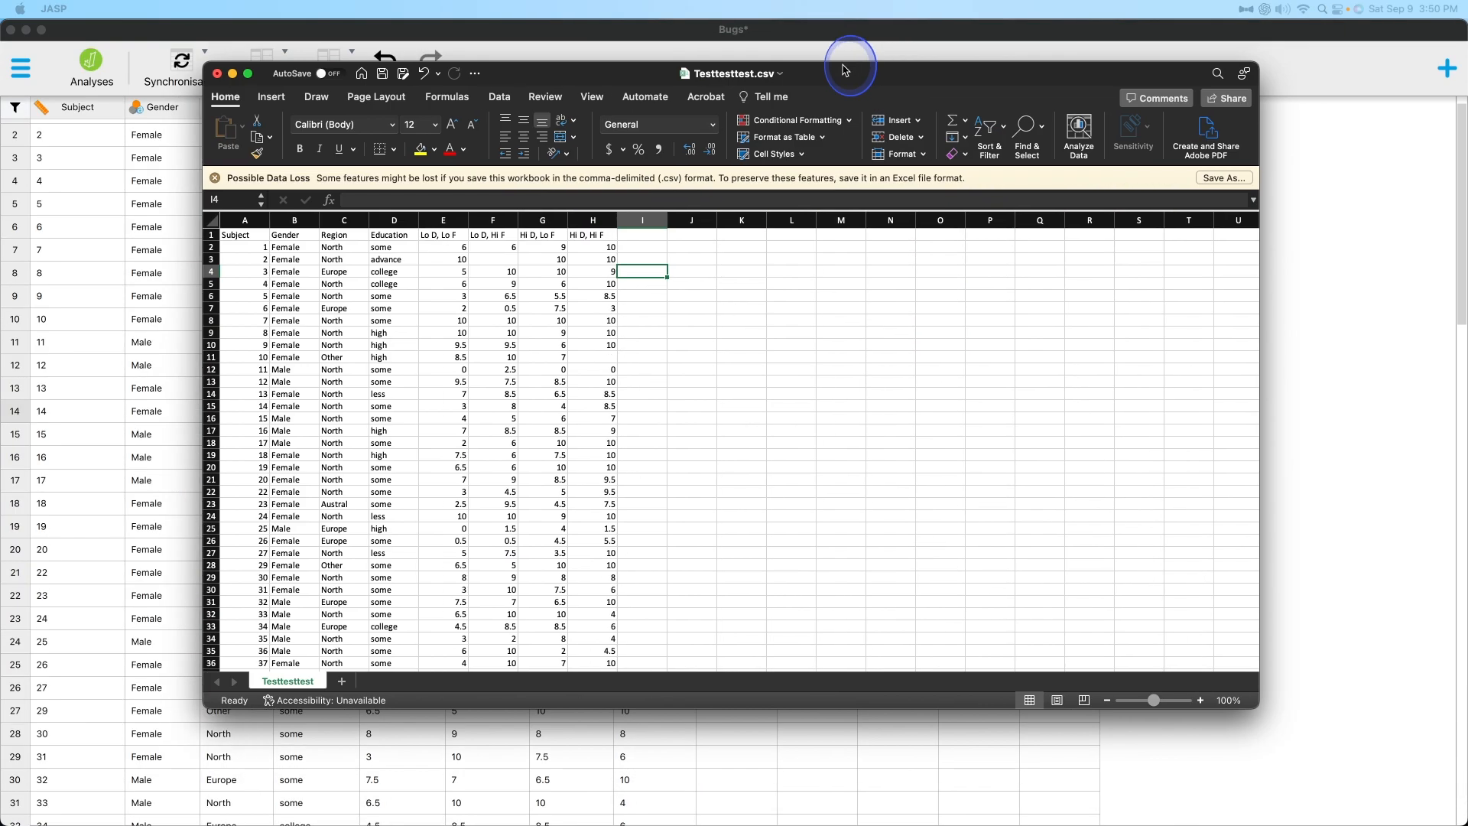
drag(887, 67, 1467, 398)
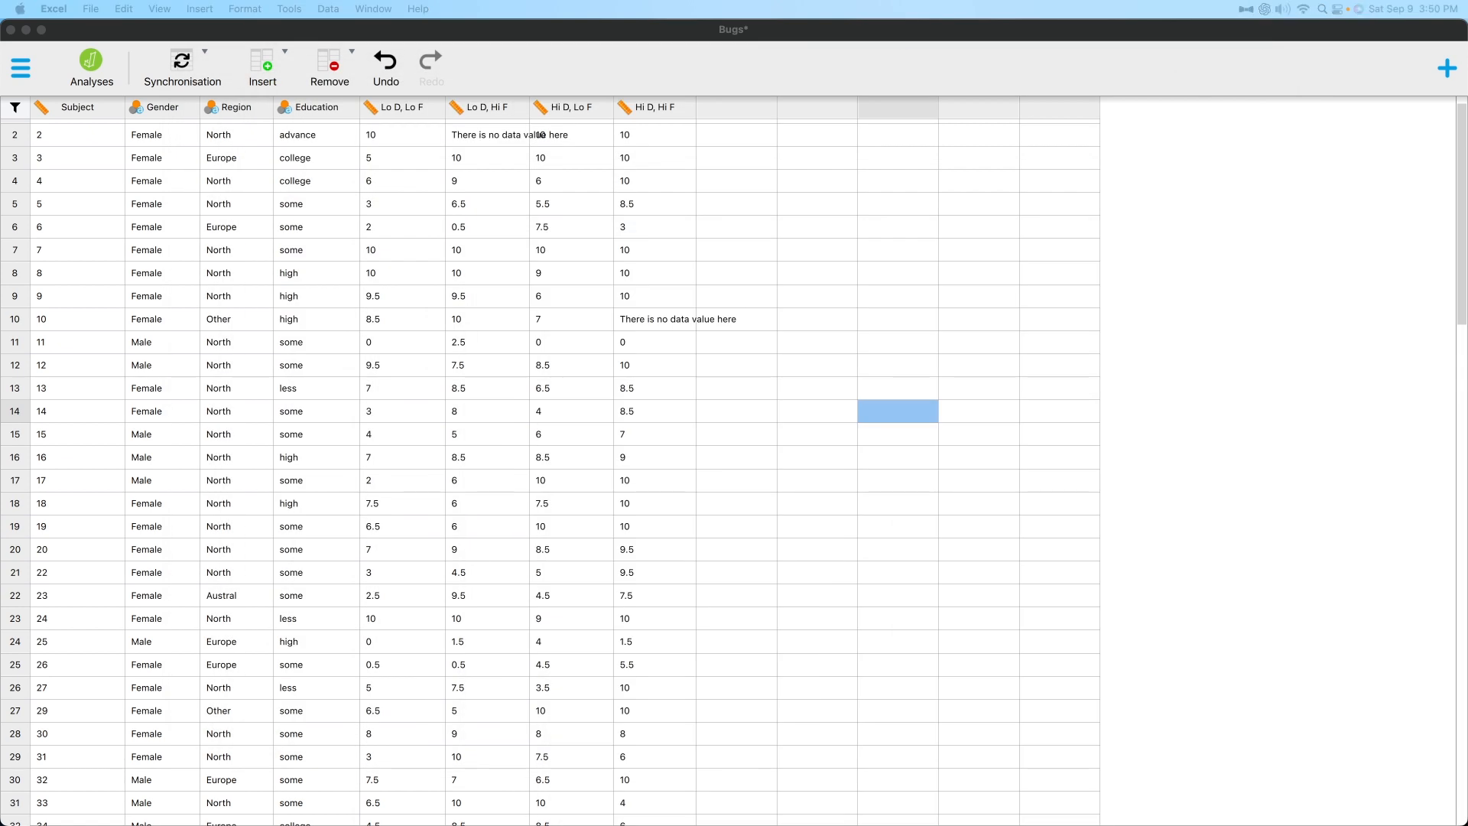
Back in JASP, check the Hi D, Hi F value in row 3 and the available synchronisation options.
click(494, 296)
scroll(718, 206, up, 1)
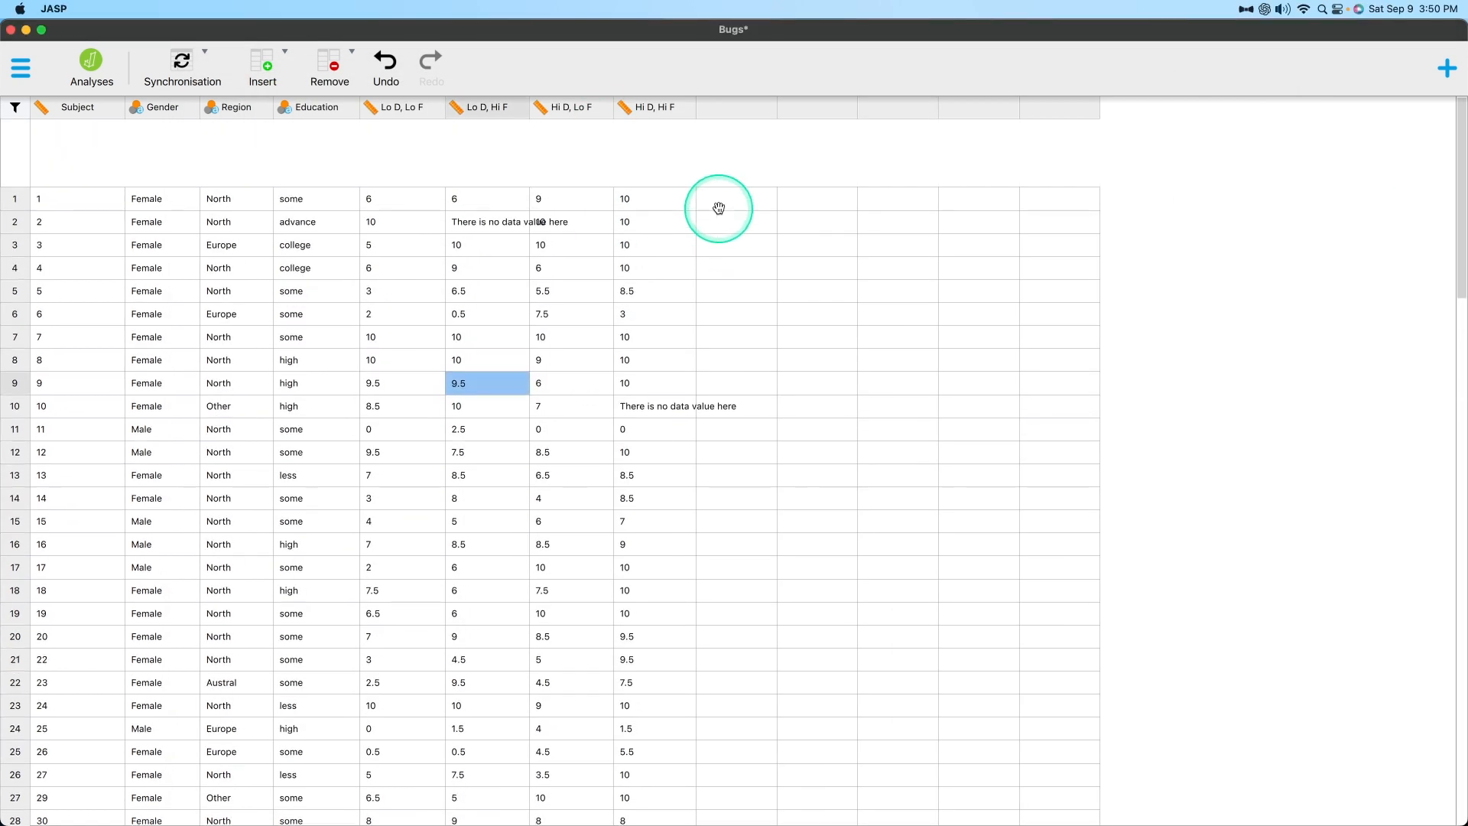
double_click(640, 175)
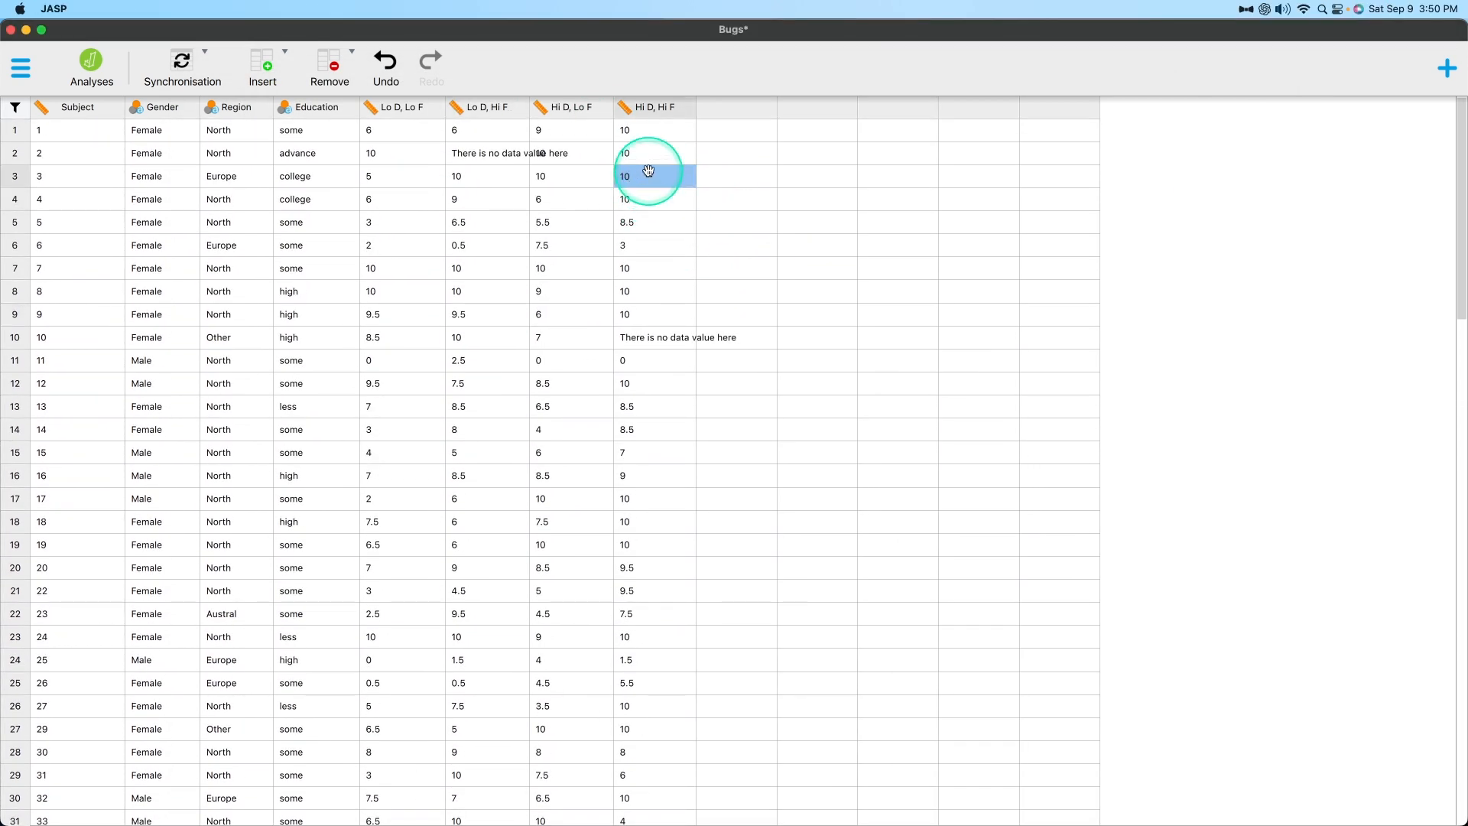
click(197, 57)
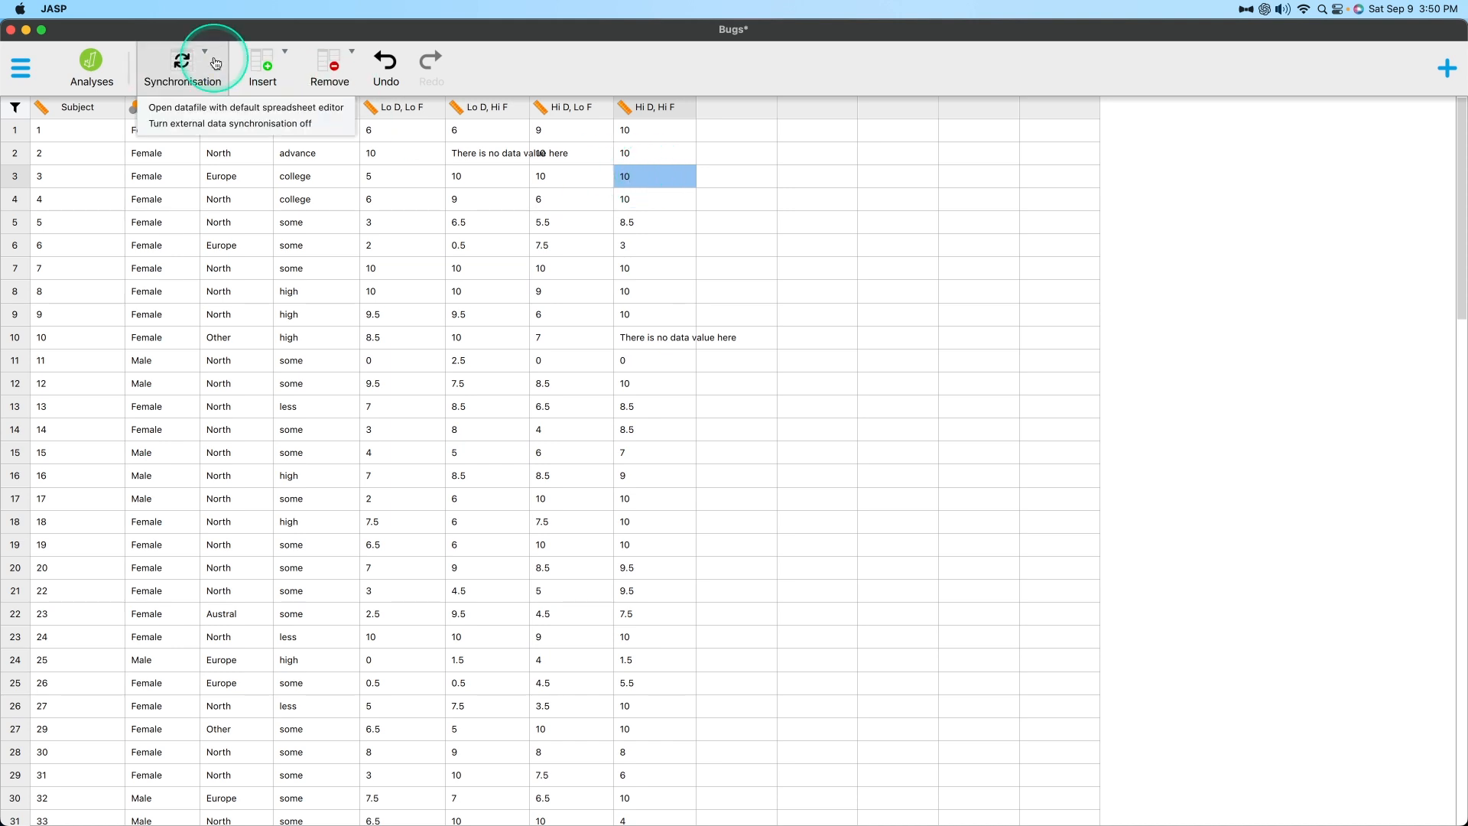
double_click(808, 297)
click(638, 178)
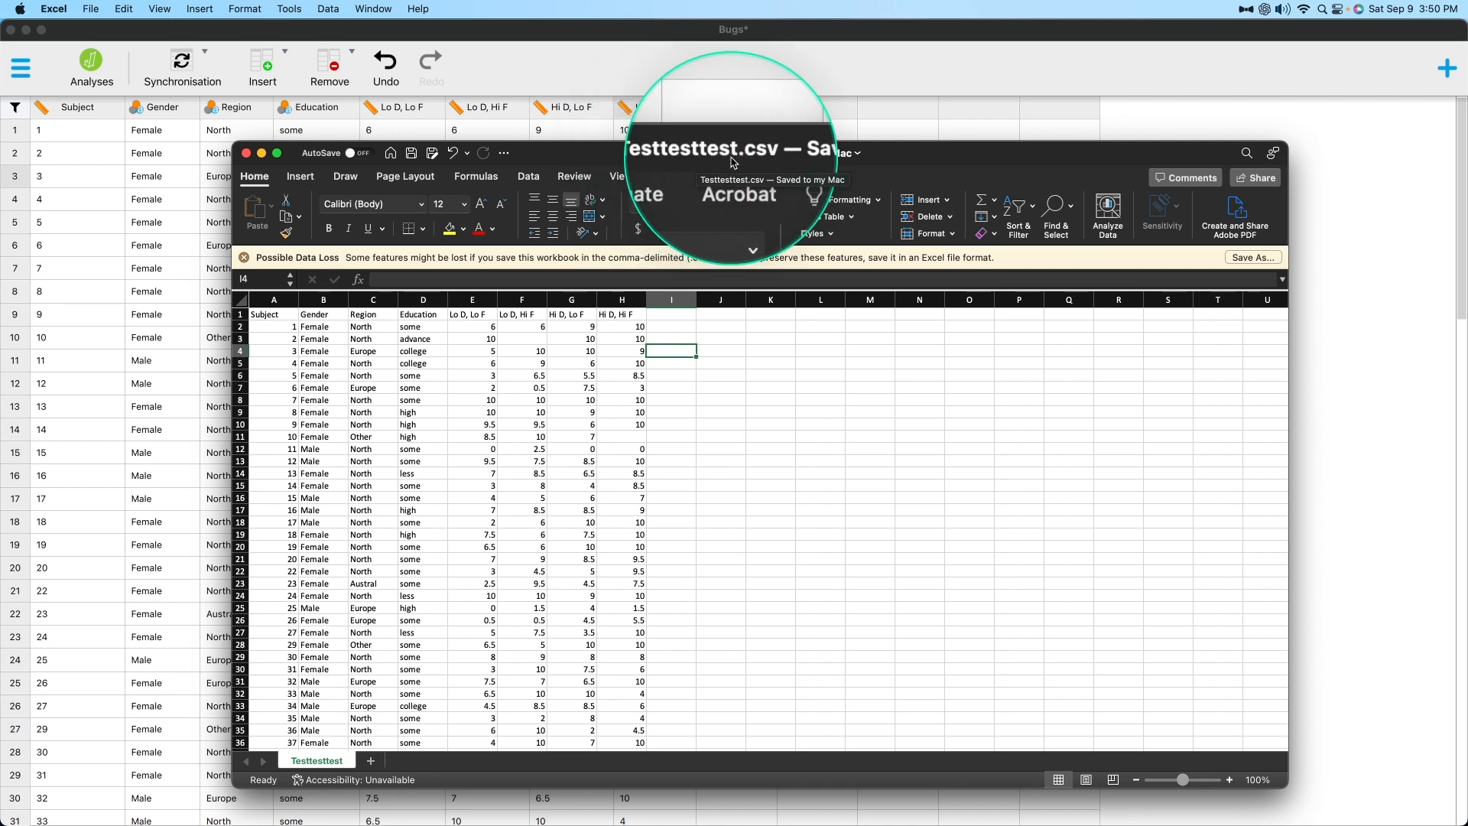
Compare the row 3 Hi D, Hi F value in JASP with Testtesttest.csv in Excel, and review the synchronisation options again.
click(734, 35)
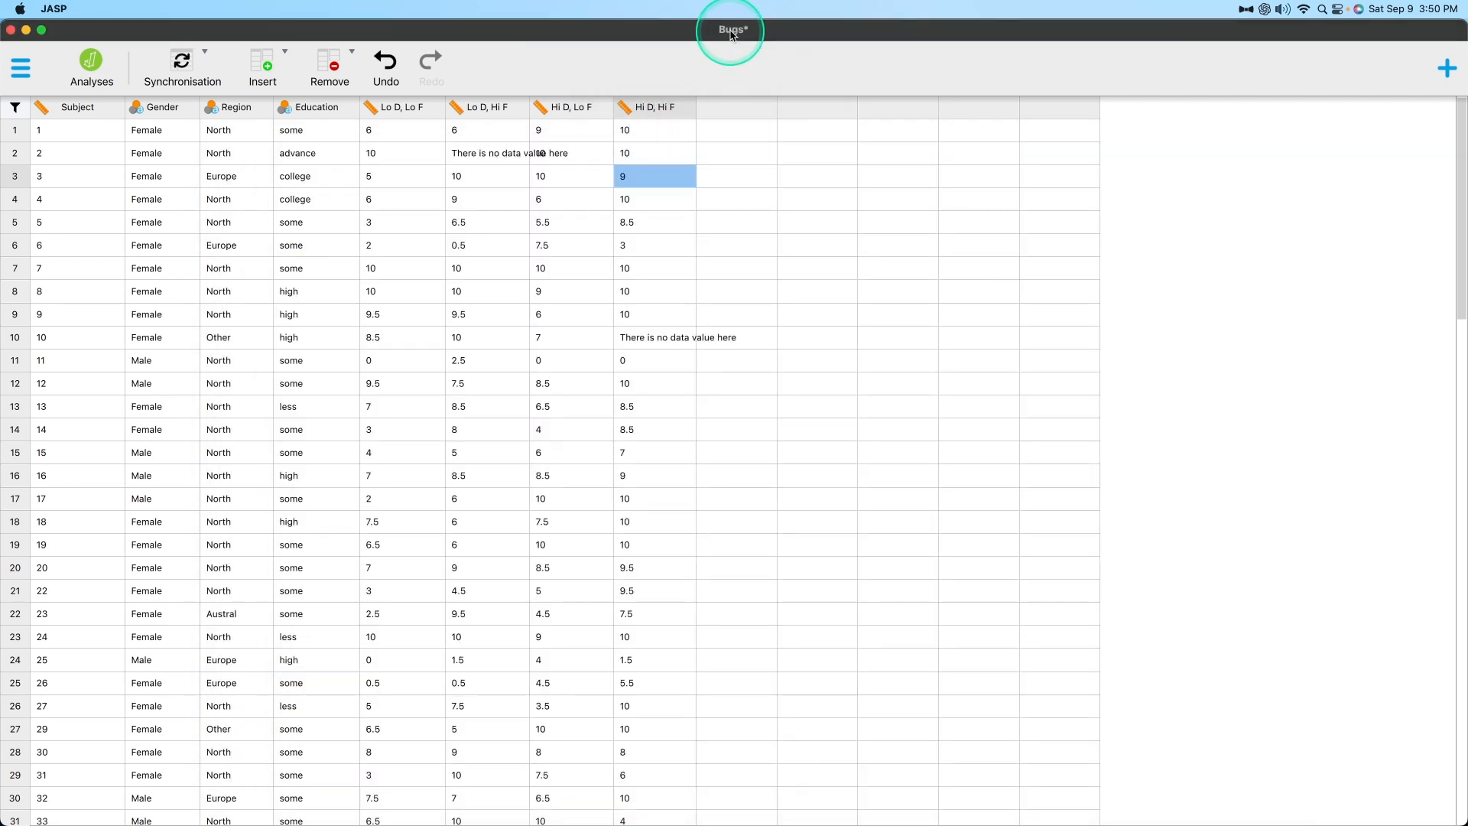
key(ctrl+Up)
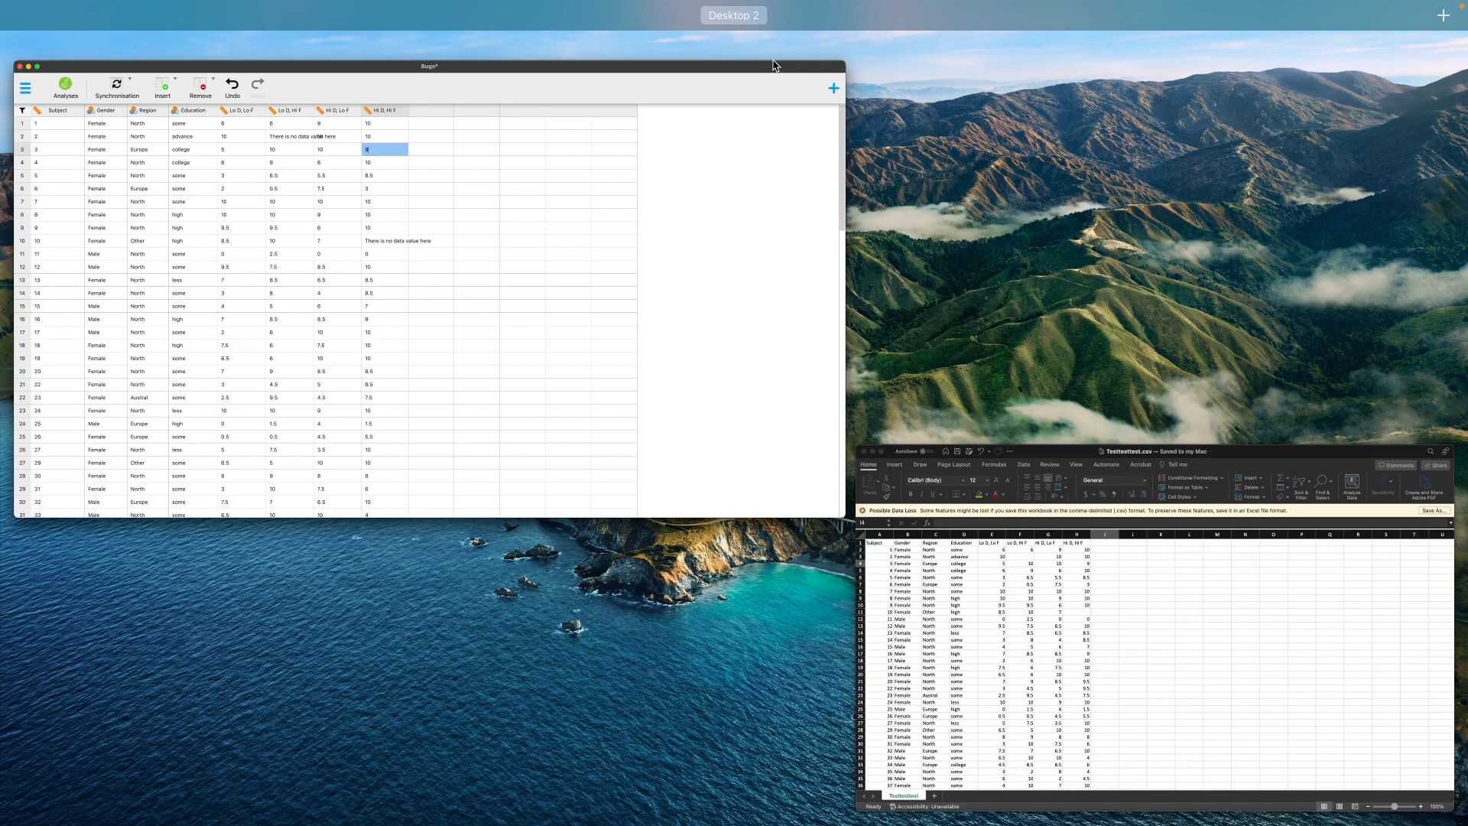
click(1124, 774)
drag(889, 146, 896, 0)
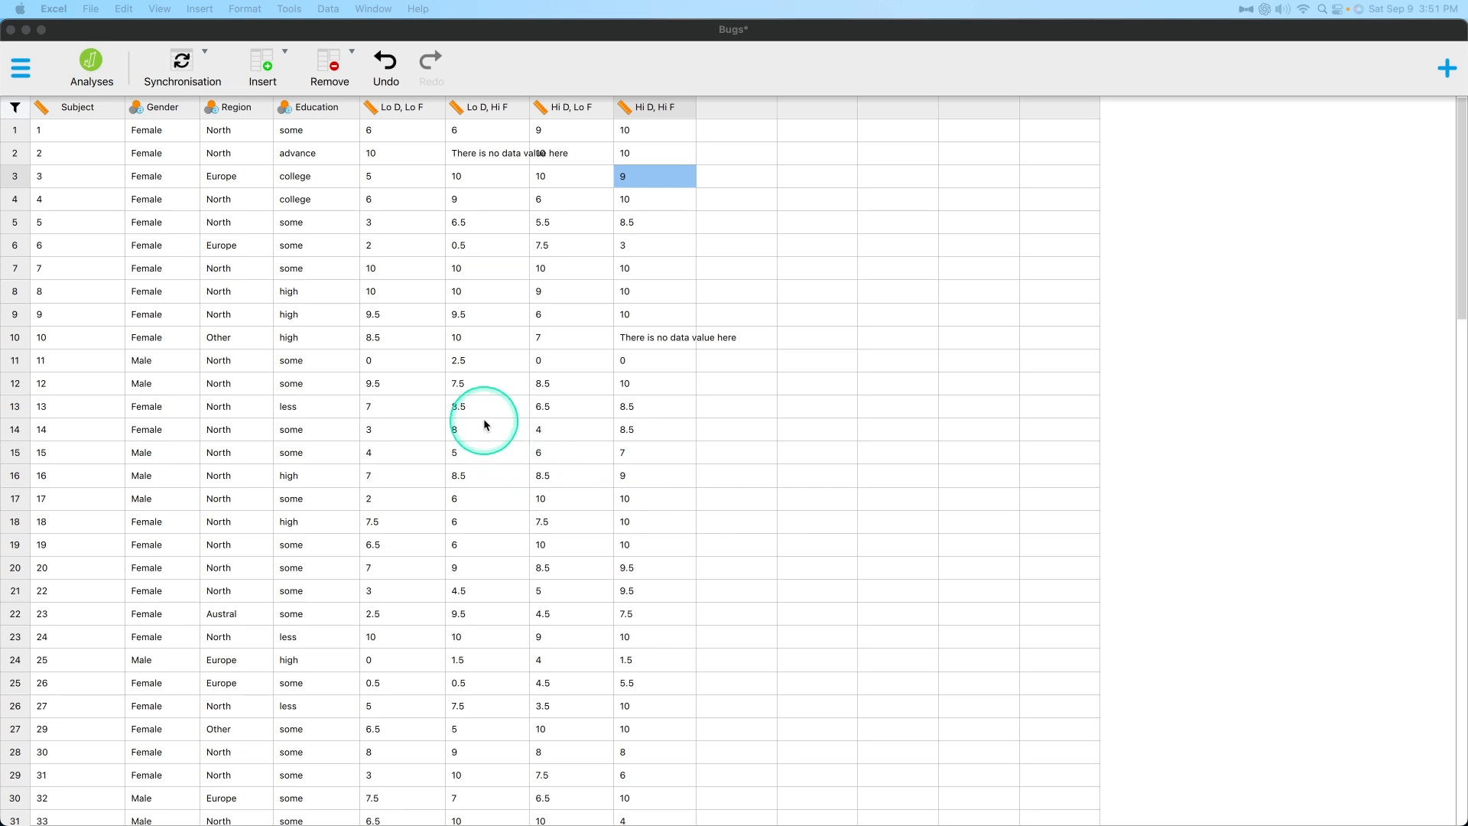
click(176, 61)
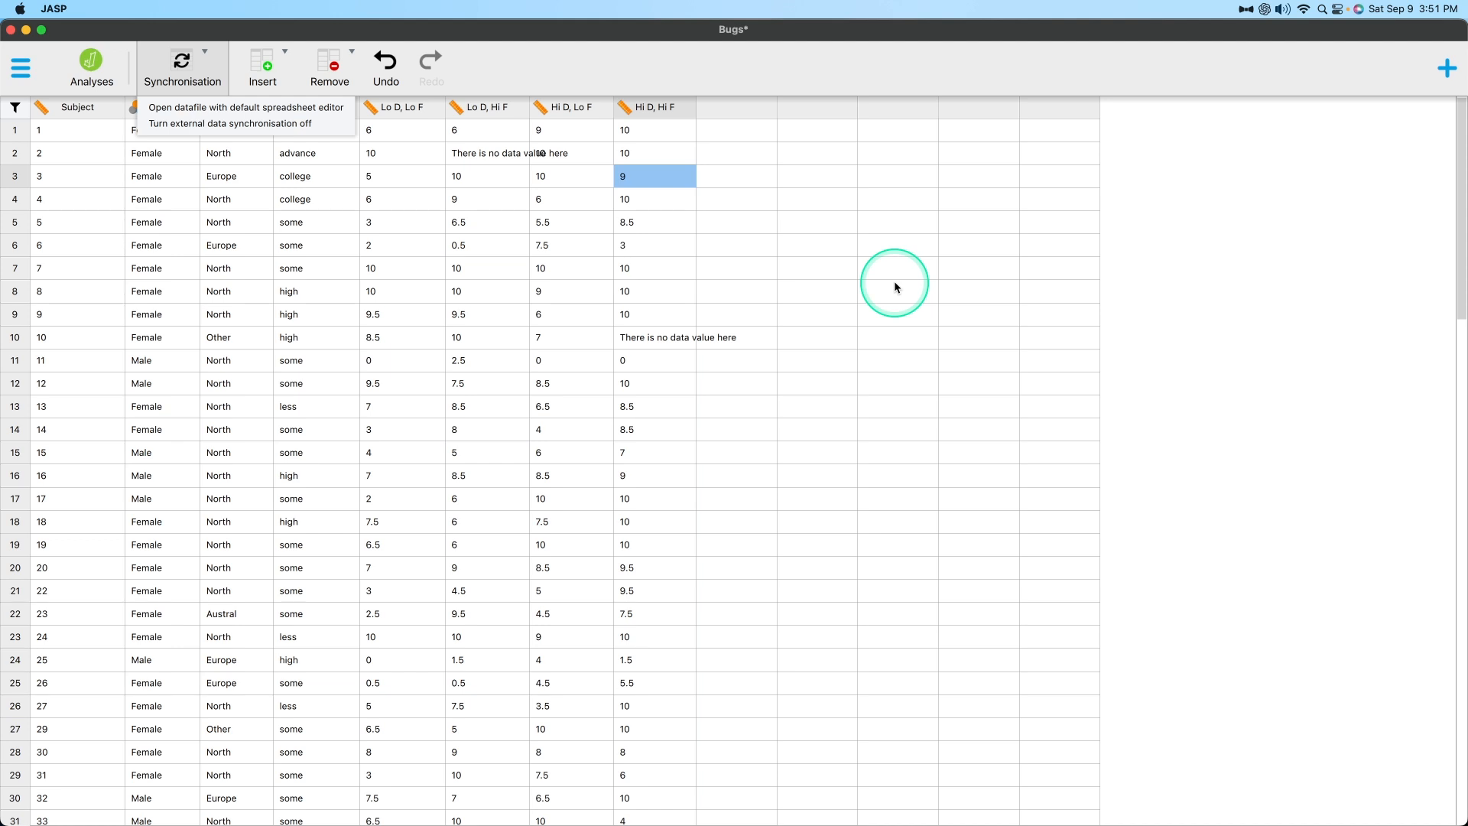
click(1178, 405)
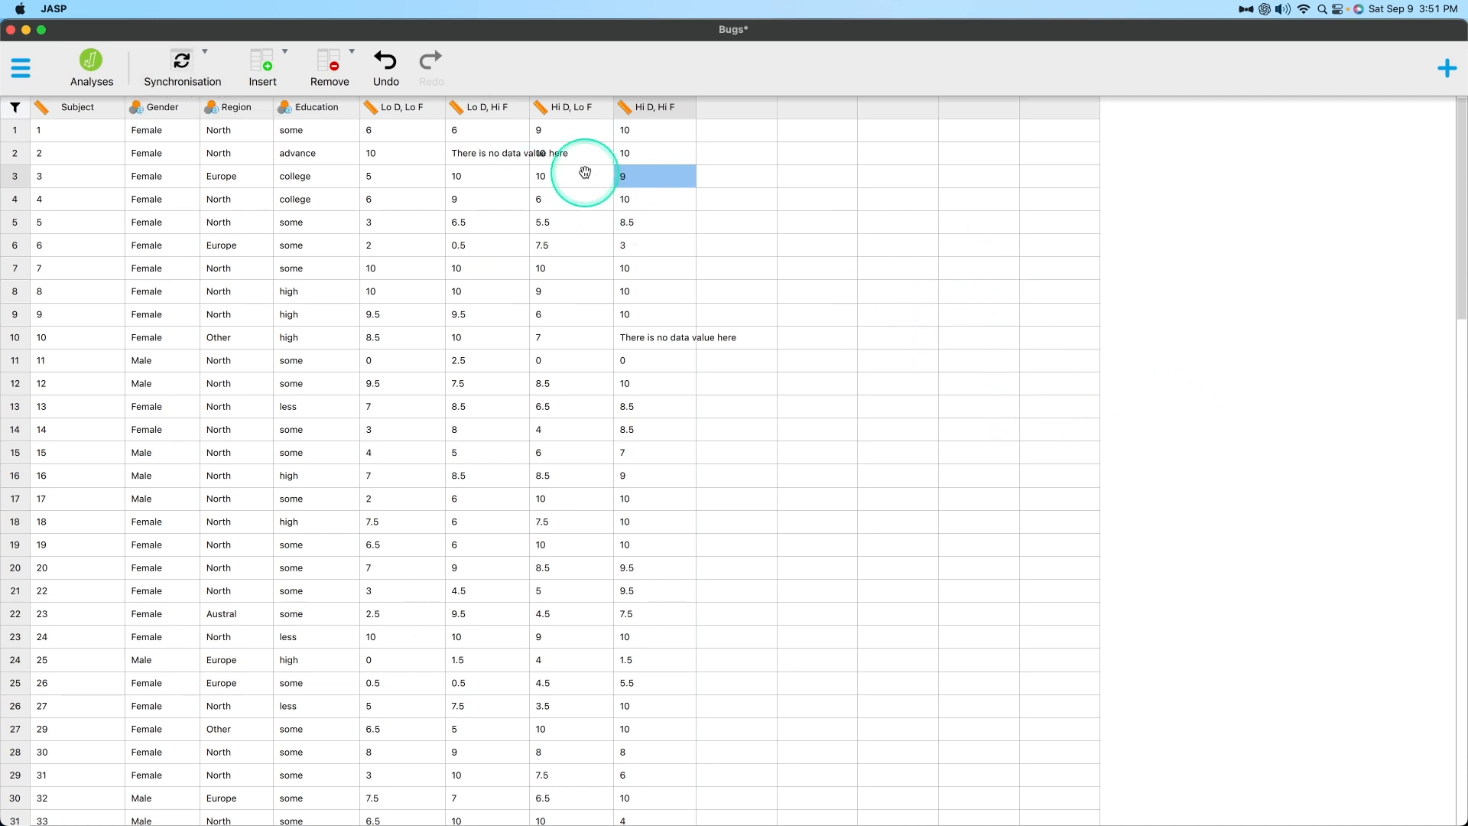
click(739, 194)
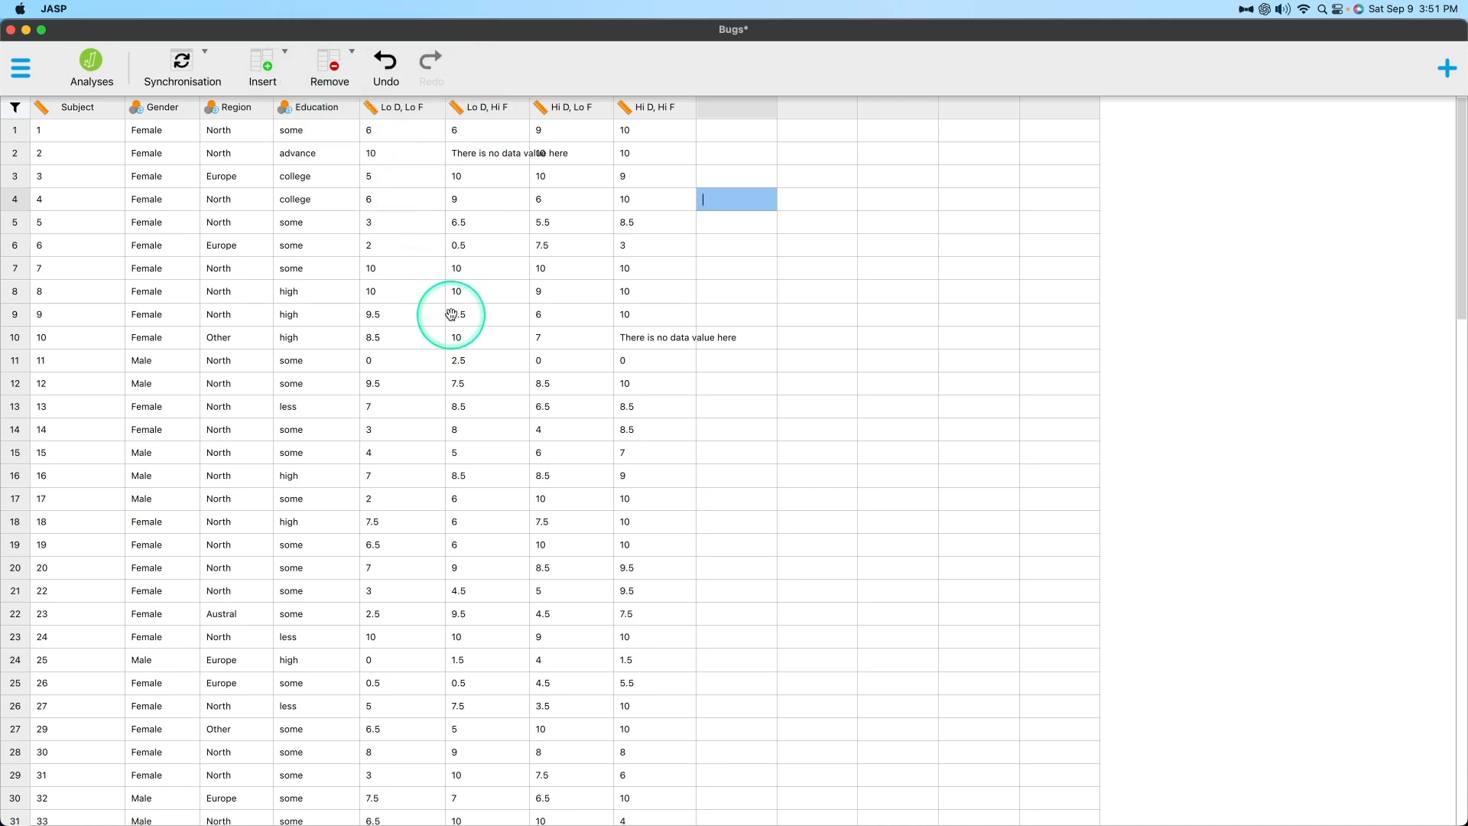
Insert an empty column after the Hi D, Hi F column.
key(alt)
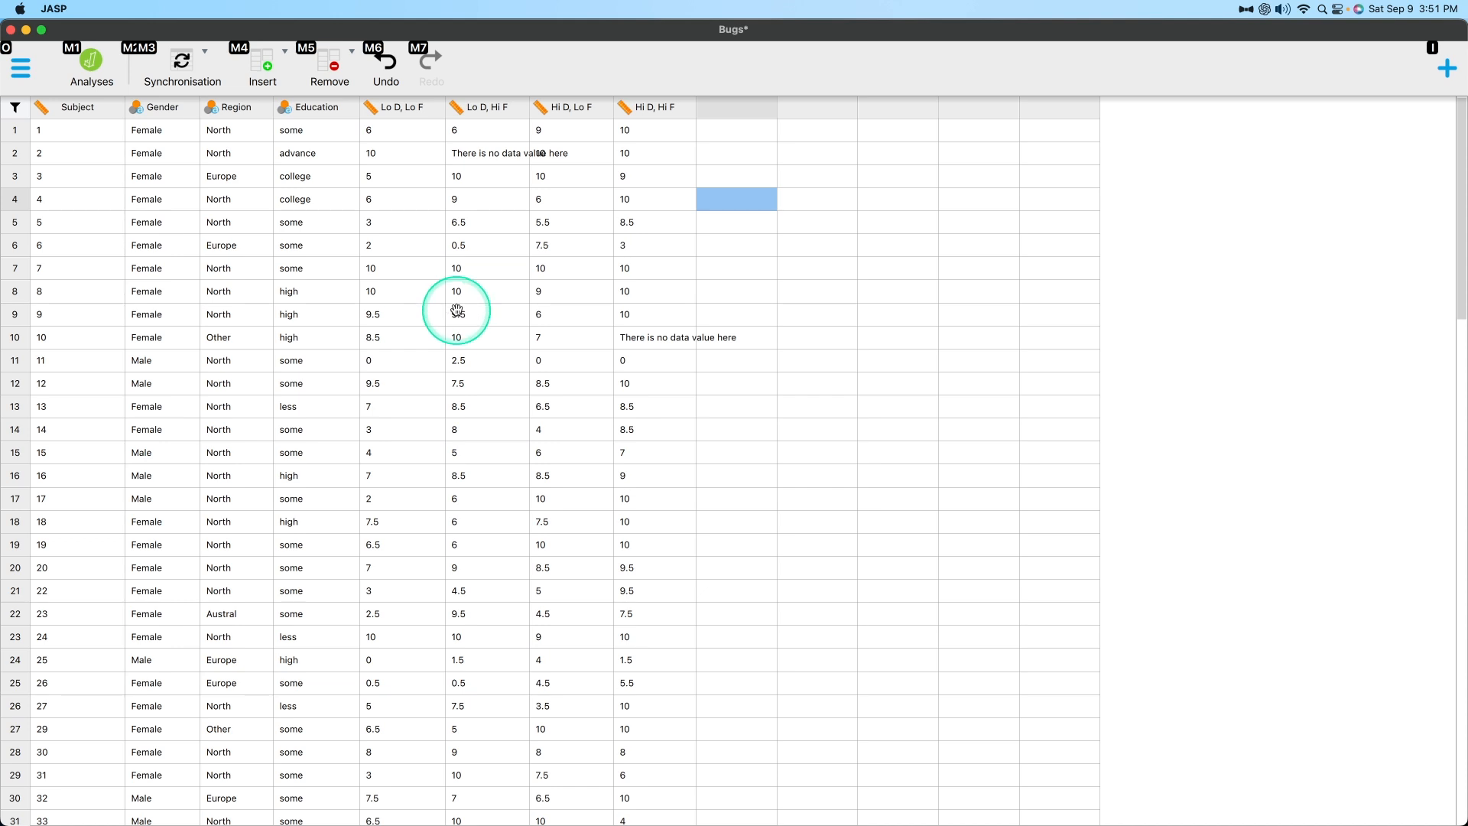
key(m)
key(4)
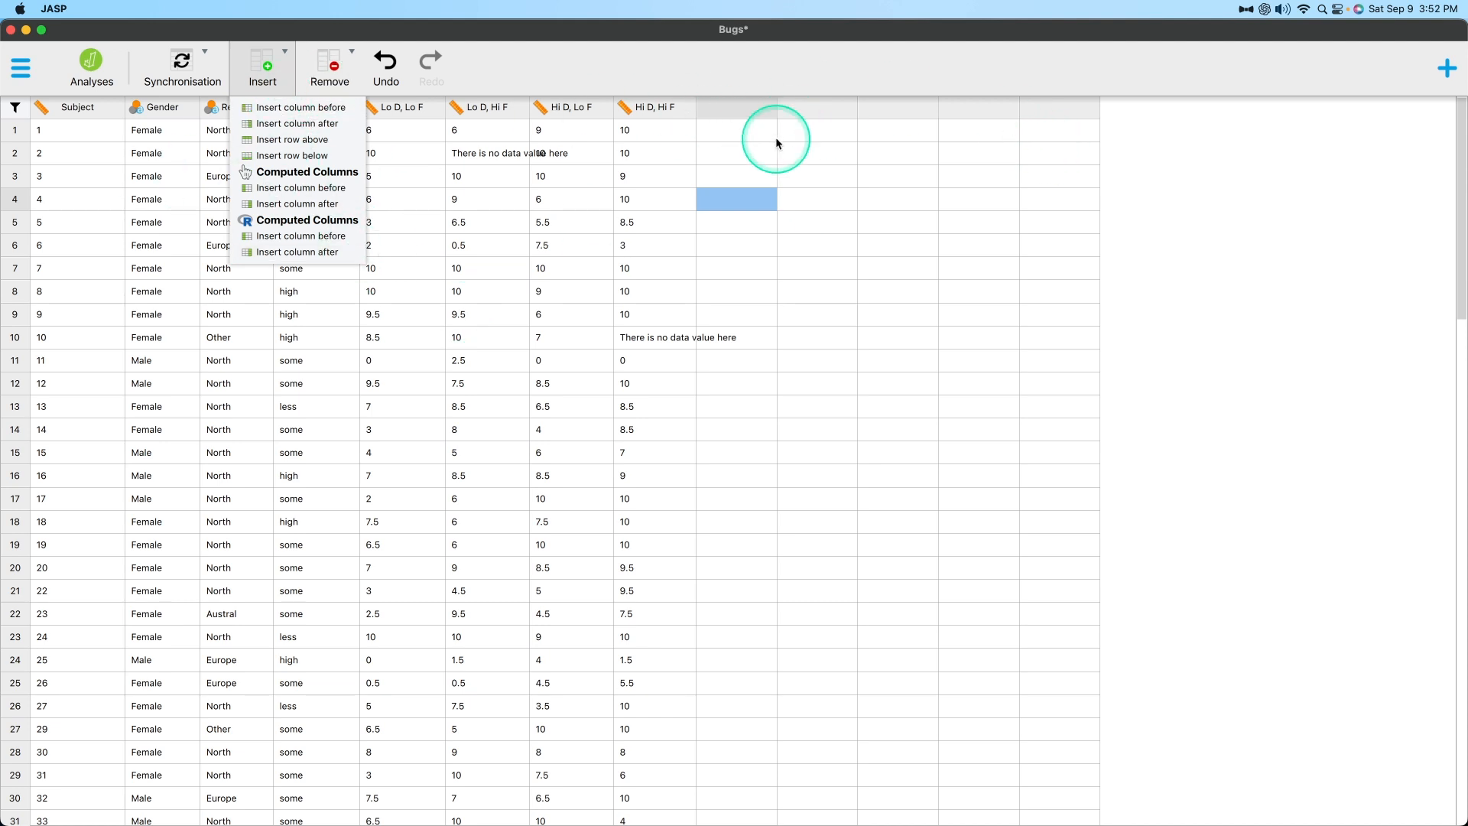
click(709, 134)
click(264, 63)
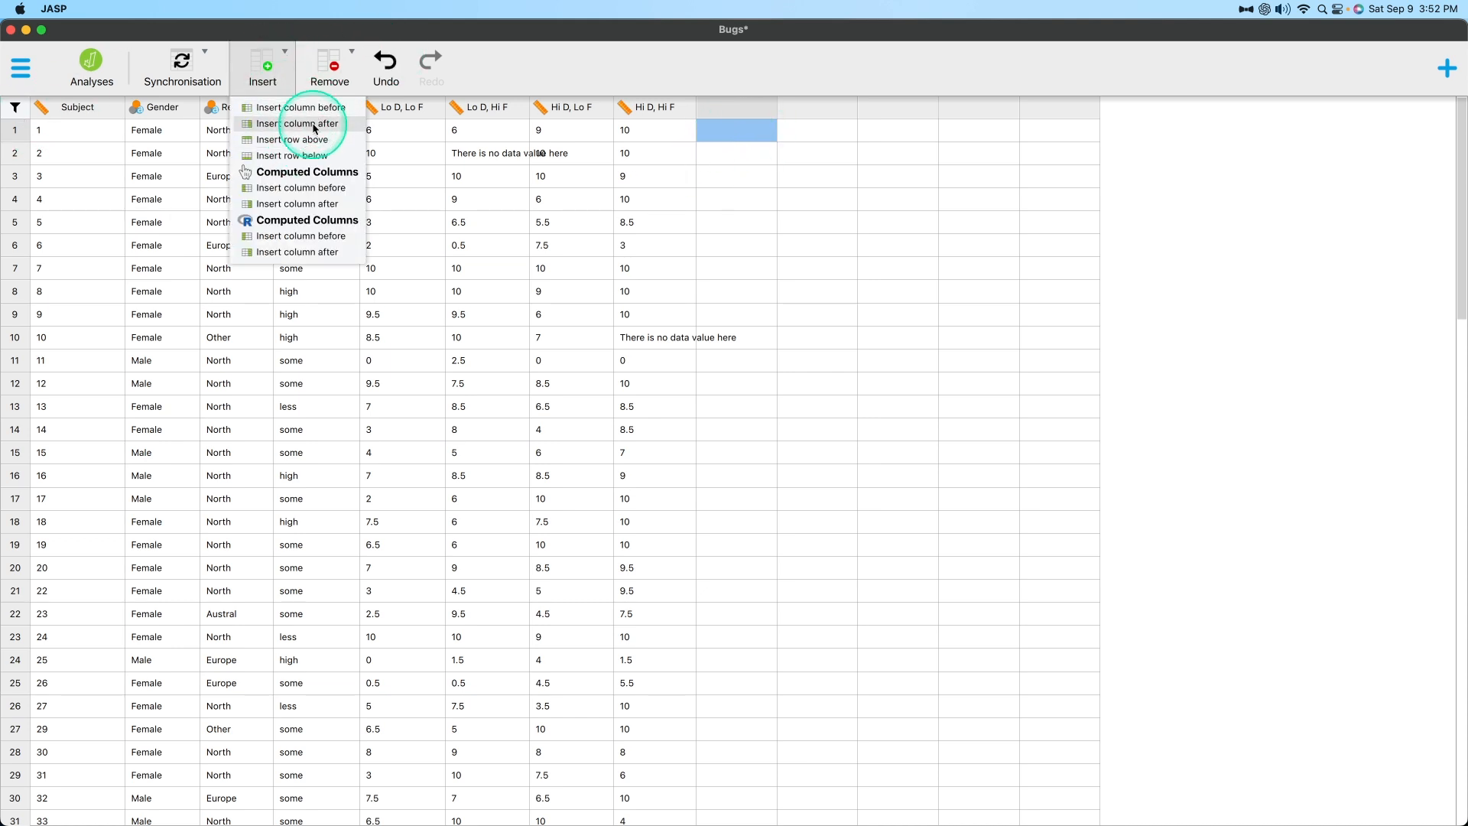
click(312, 124)
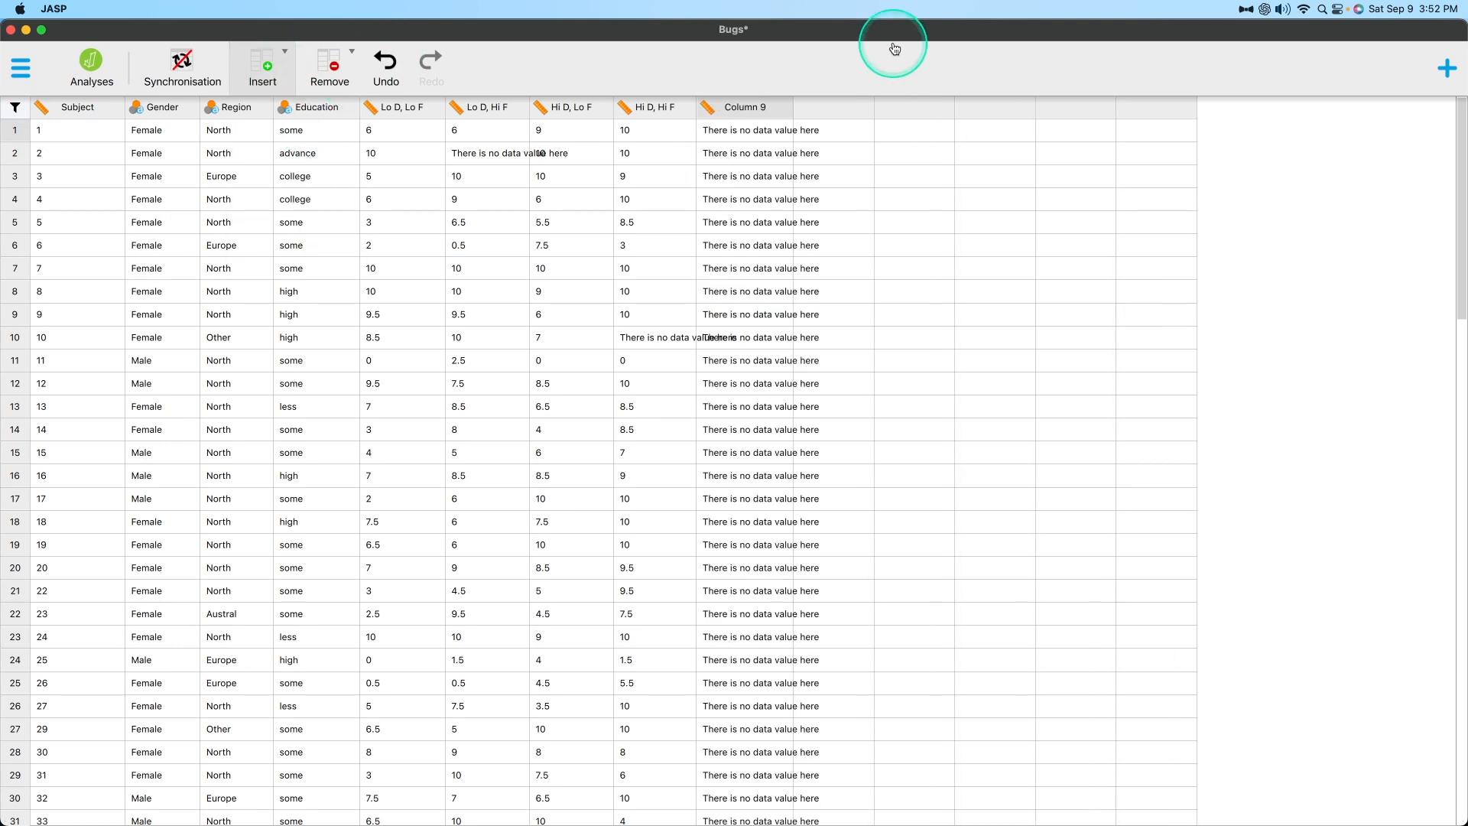
click(757, 455)
click(755, 436)
click(1081, 481)
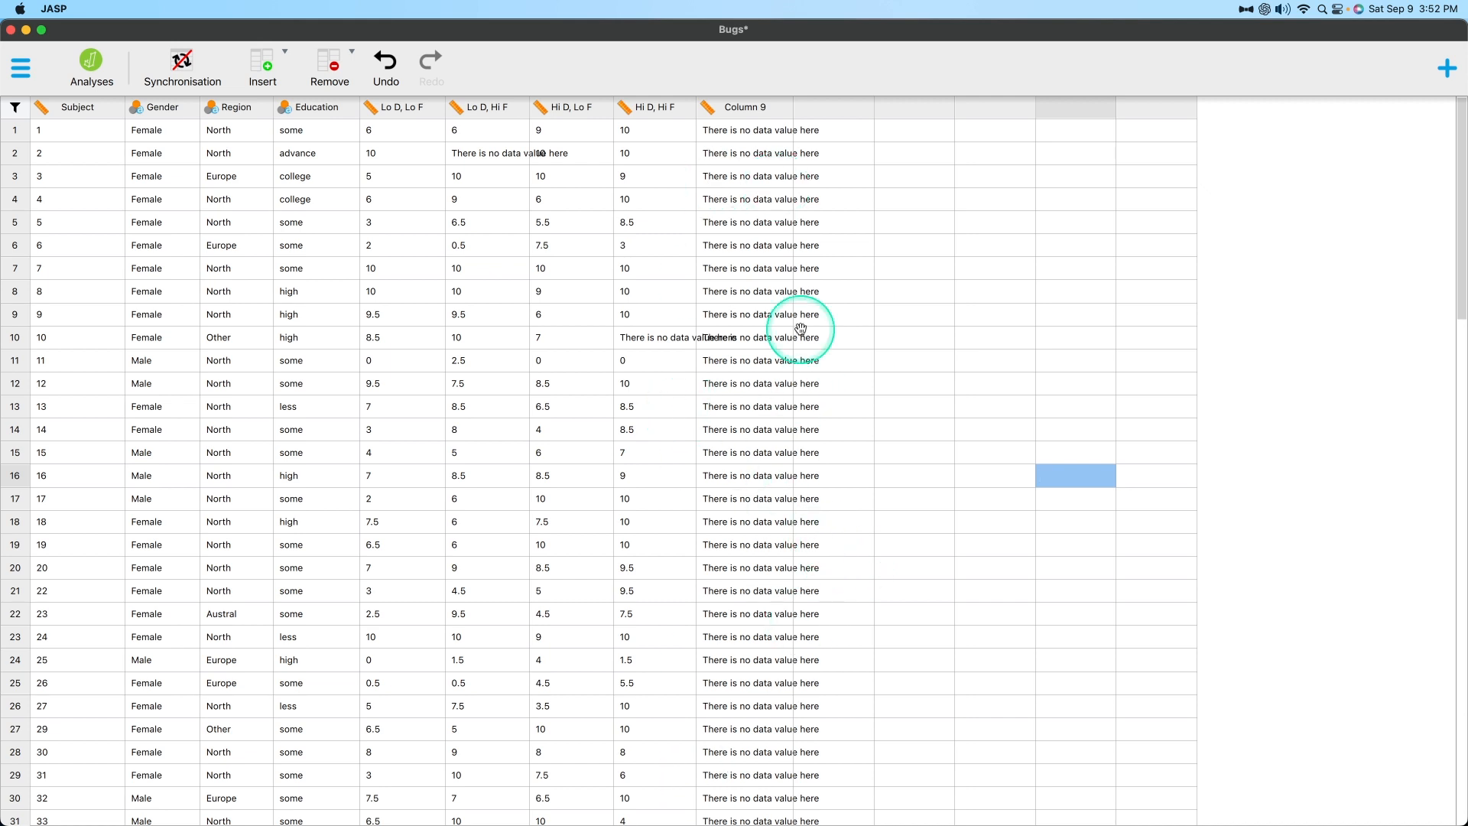
Insert an R-code computed column after the last data column and open its code editor.
click(263, 68)
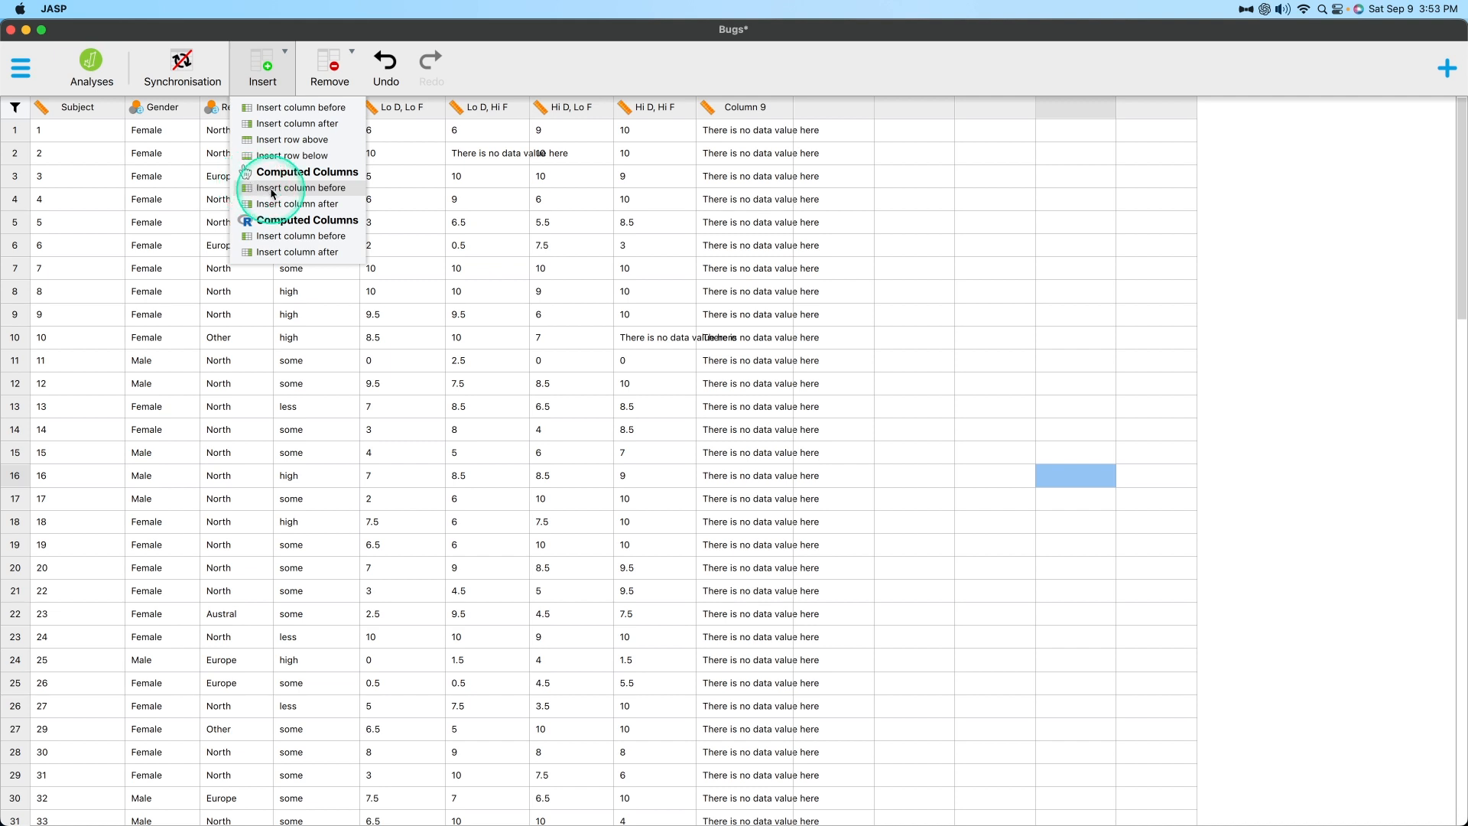
click(322, 252)
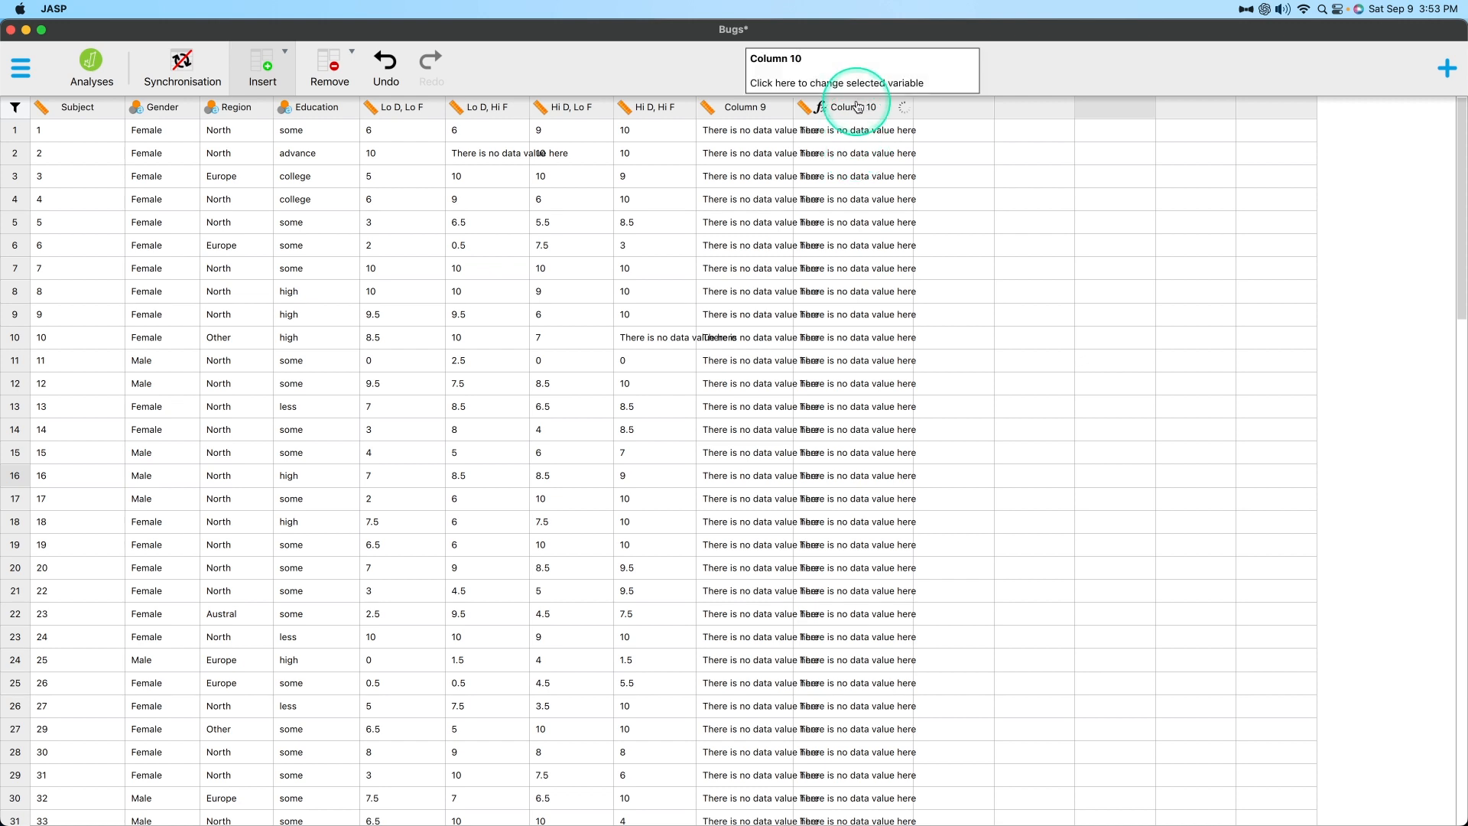
click(834, 105)
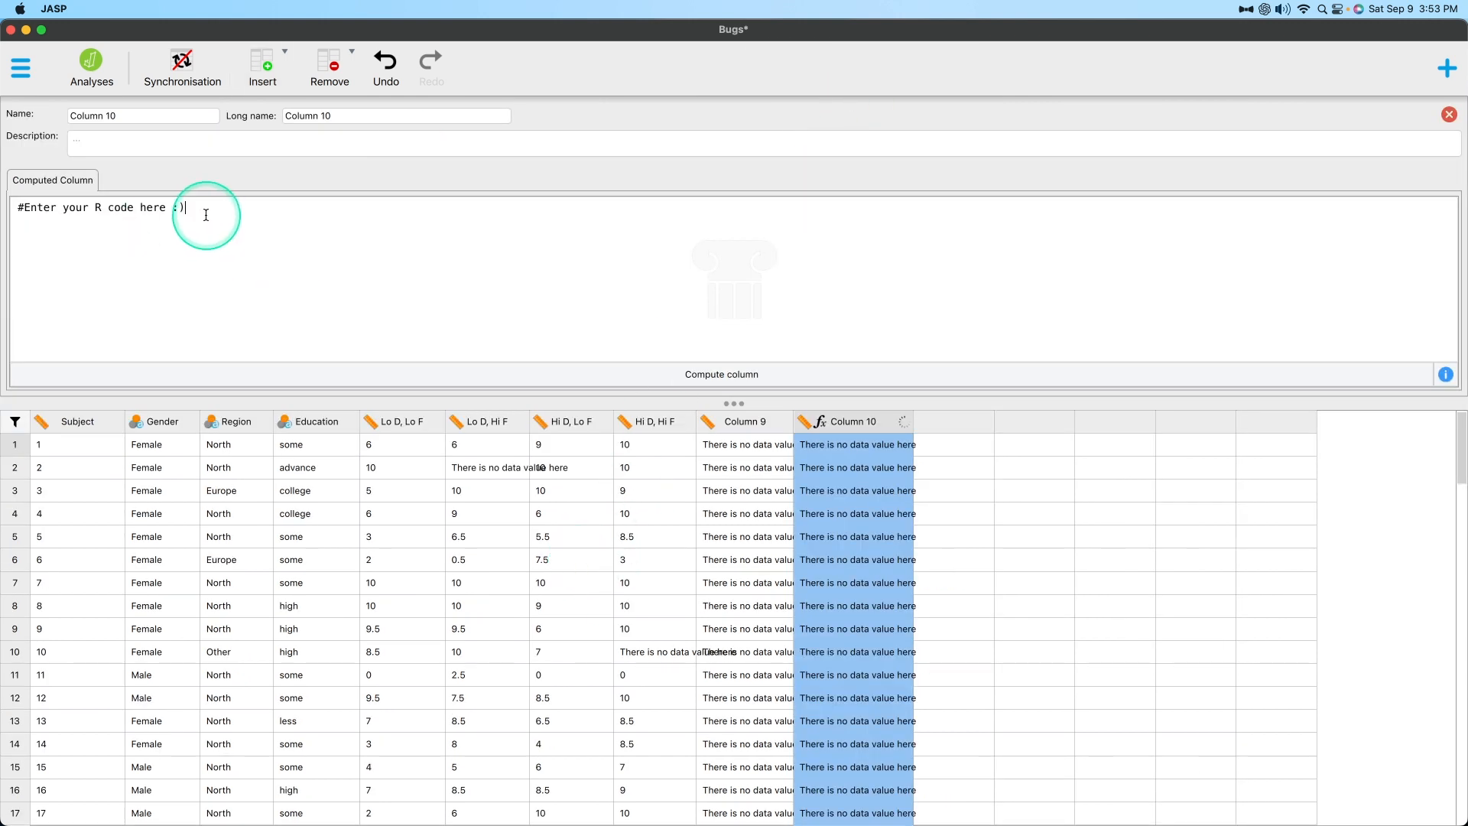
drag(202, 208, 2, 187)
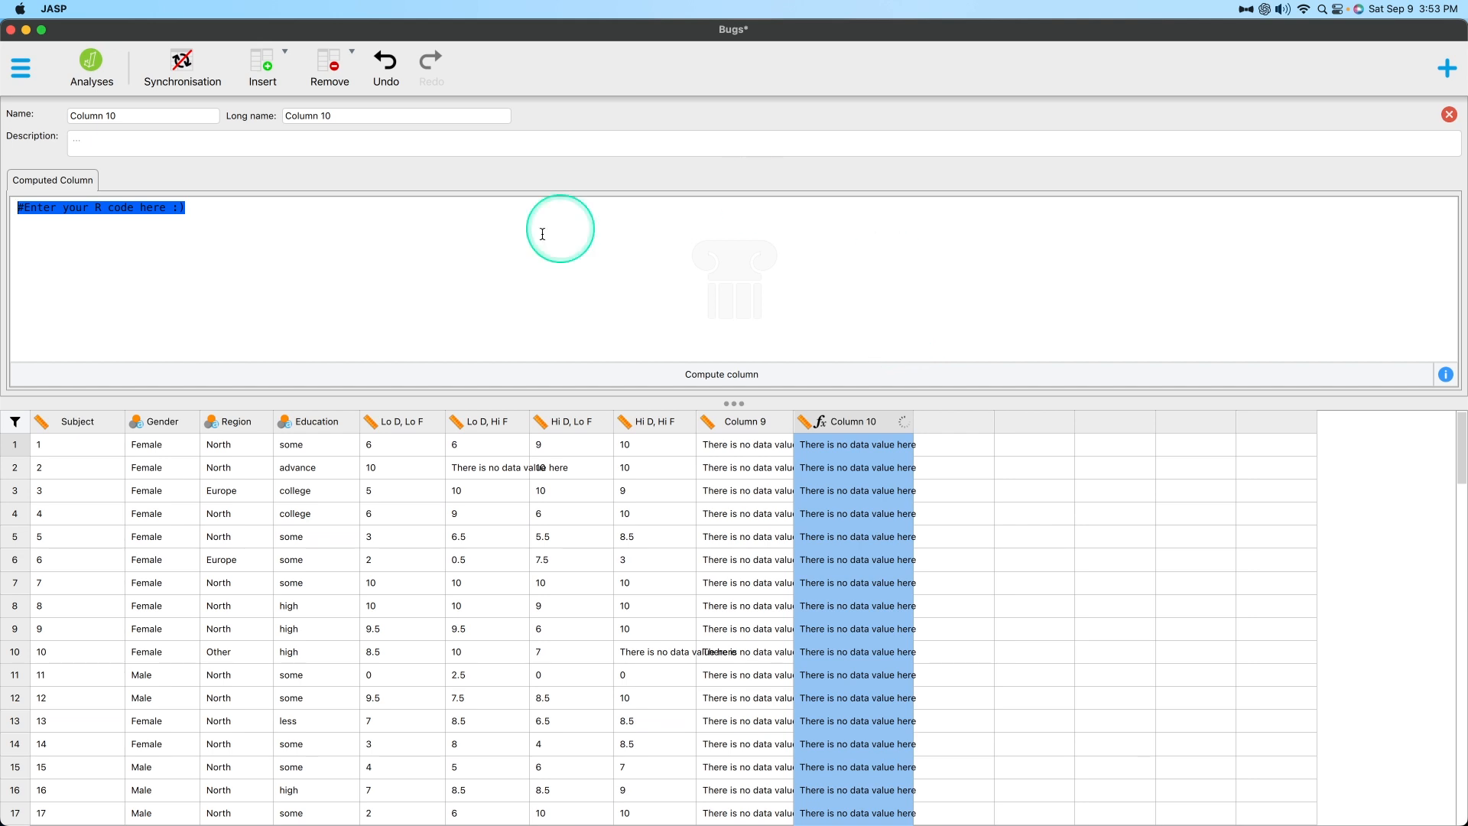
click(252, 61)
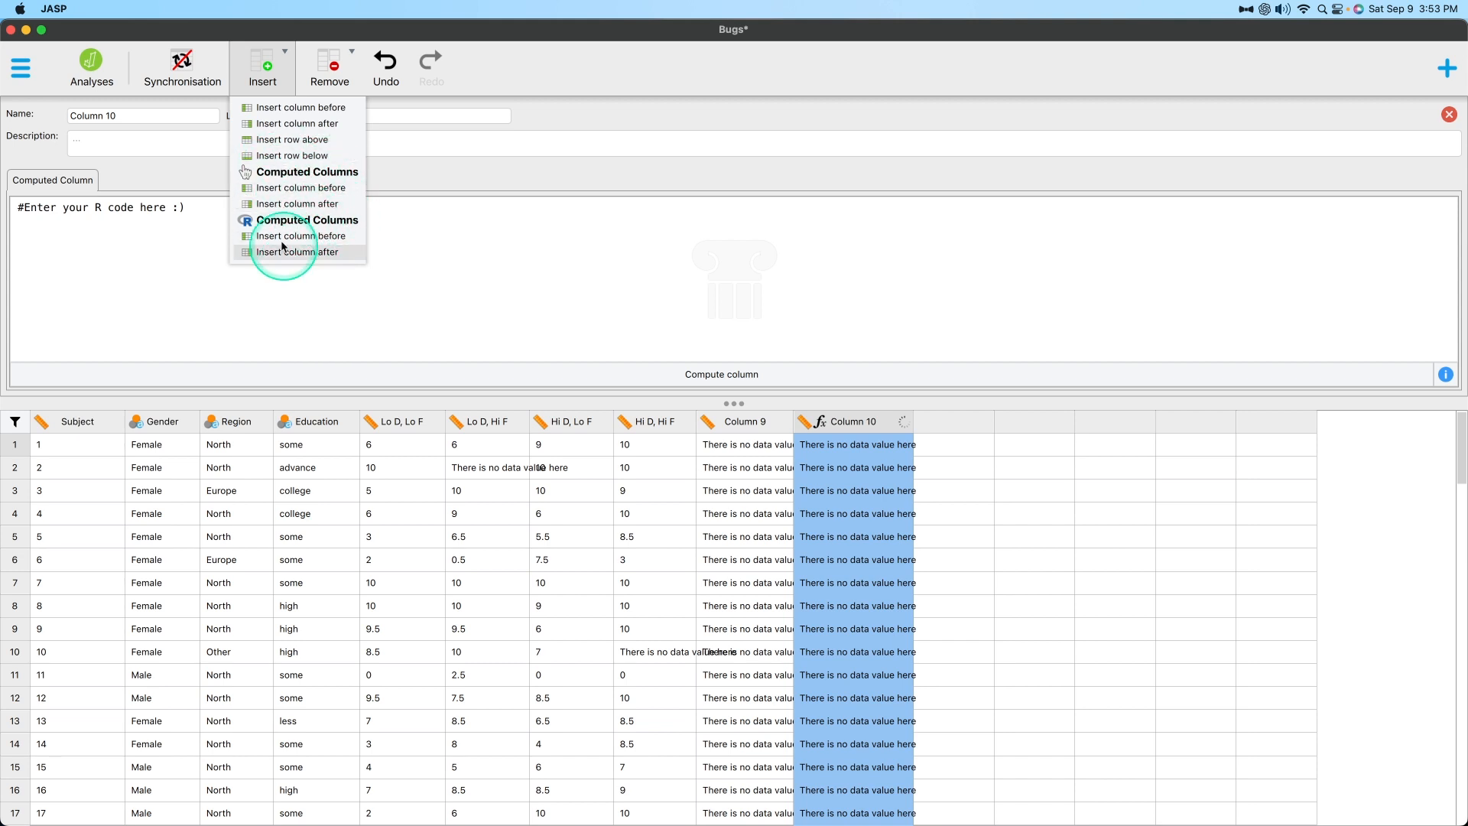
Open the computed-column help and read how to add a computed column and define it with R code.
click(144, 224)
drag(104, 224, 23, 200)
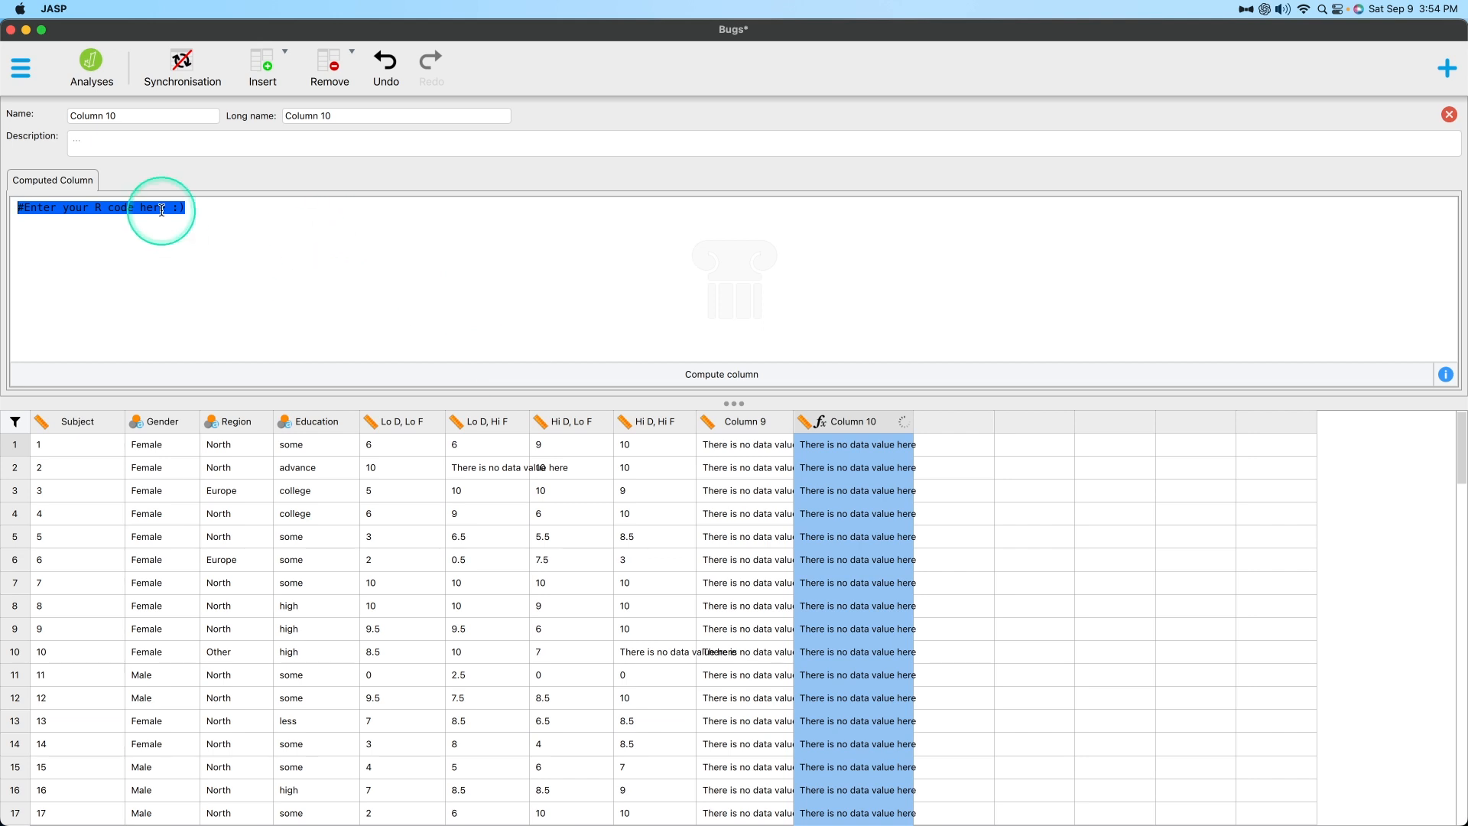
click(267, 224)
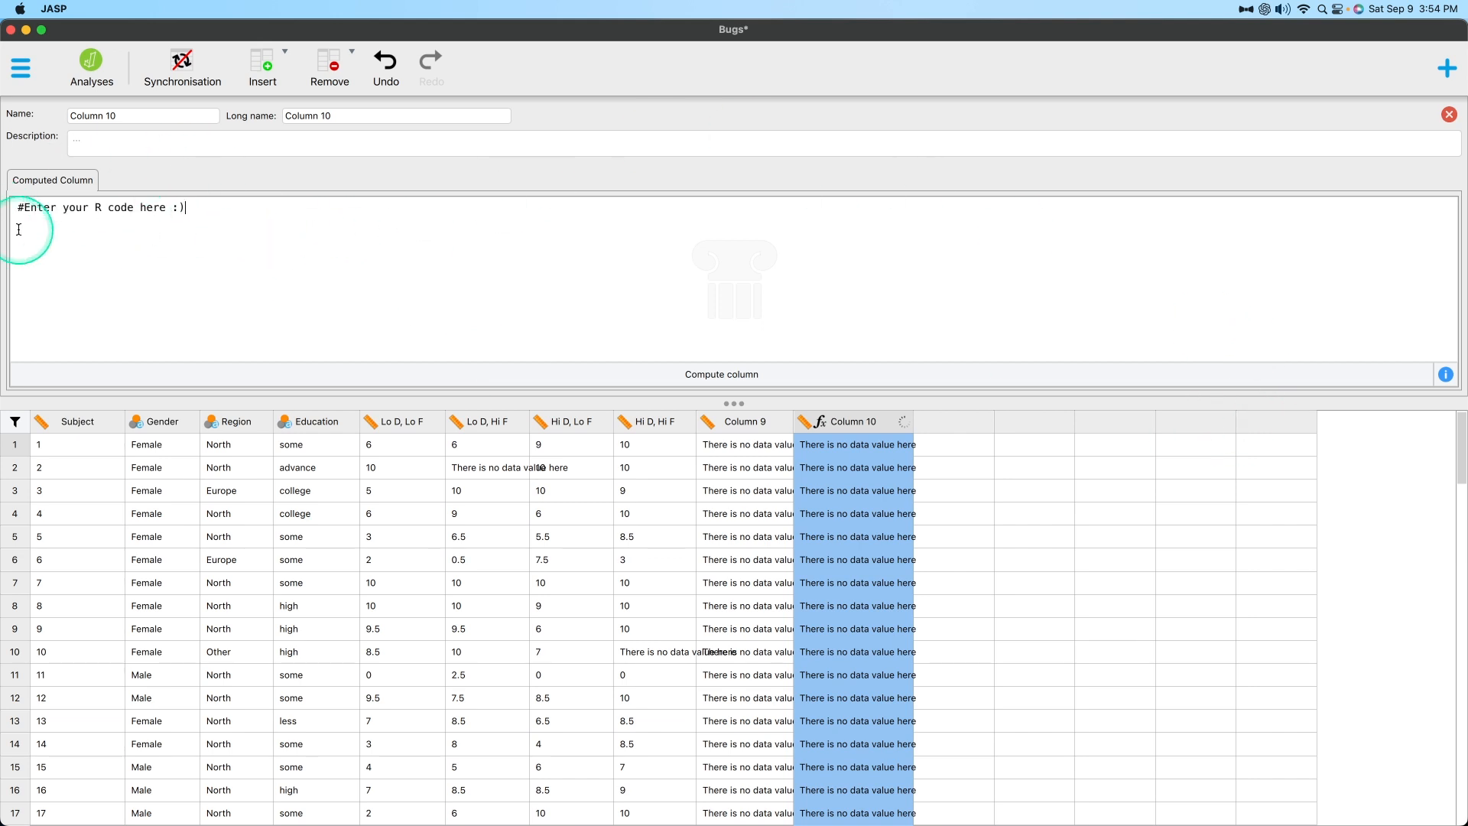
click(1445, 376)
click(634, 201)
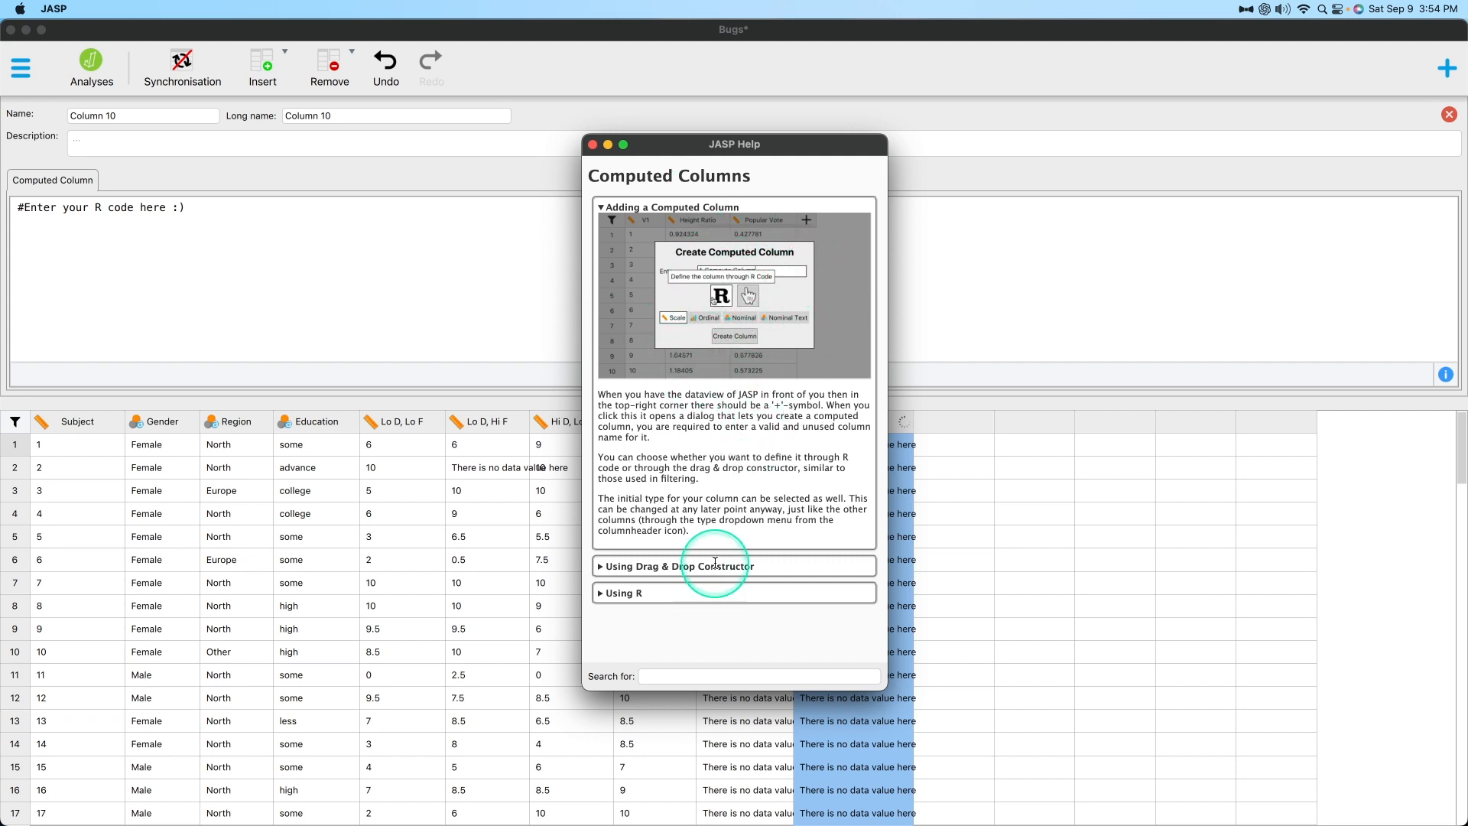
click(601, 592)
scroll(681, 310, down, 5)
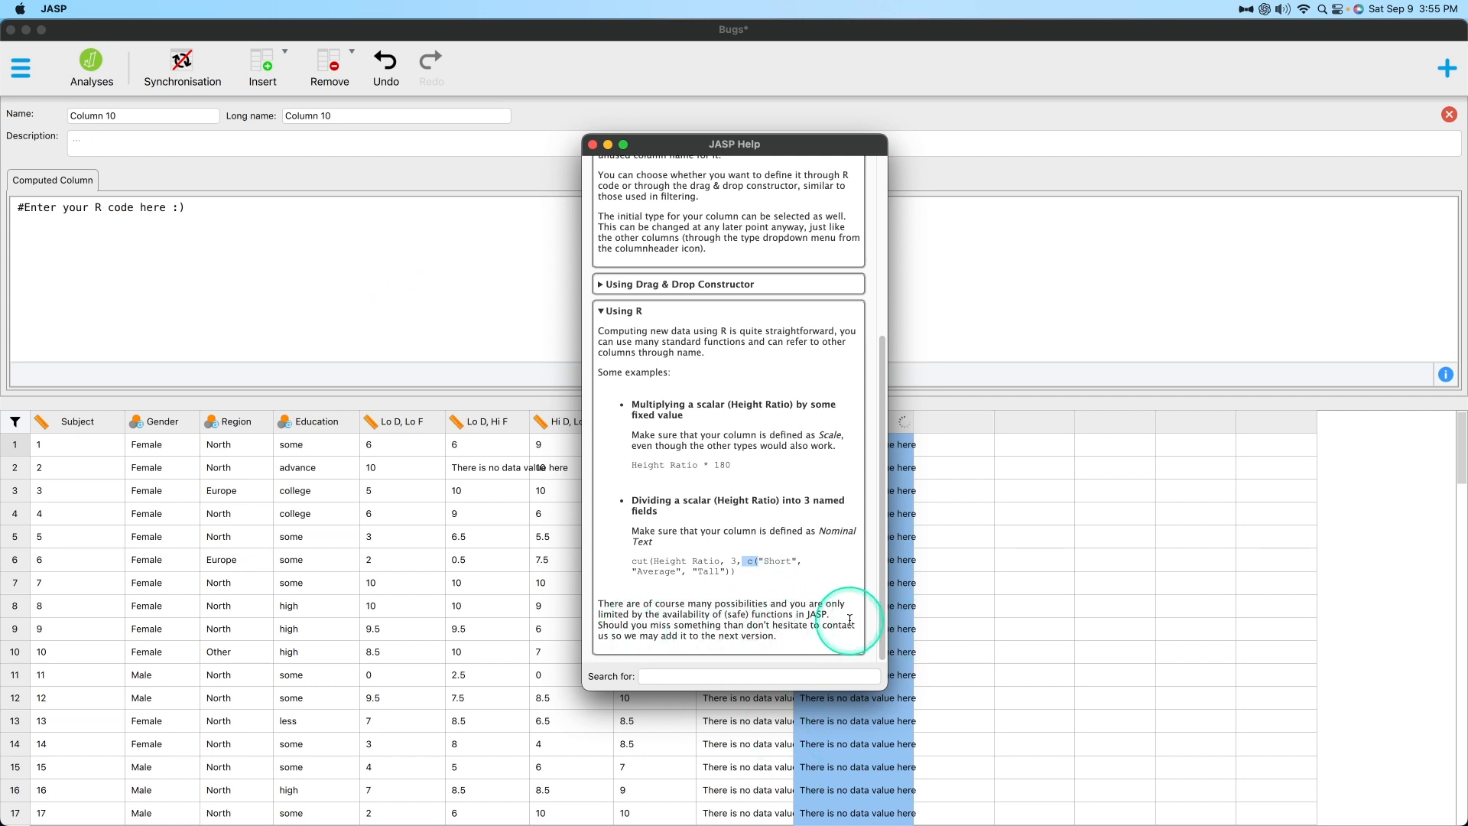
click(780, 631)
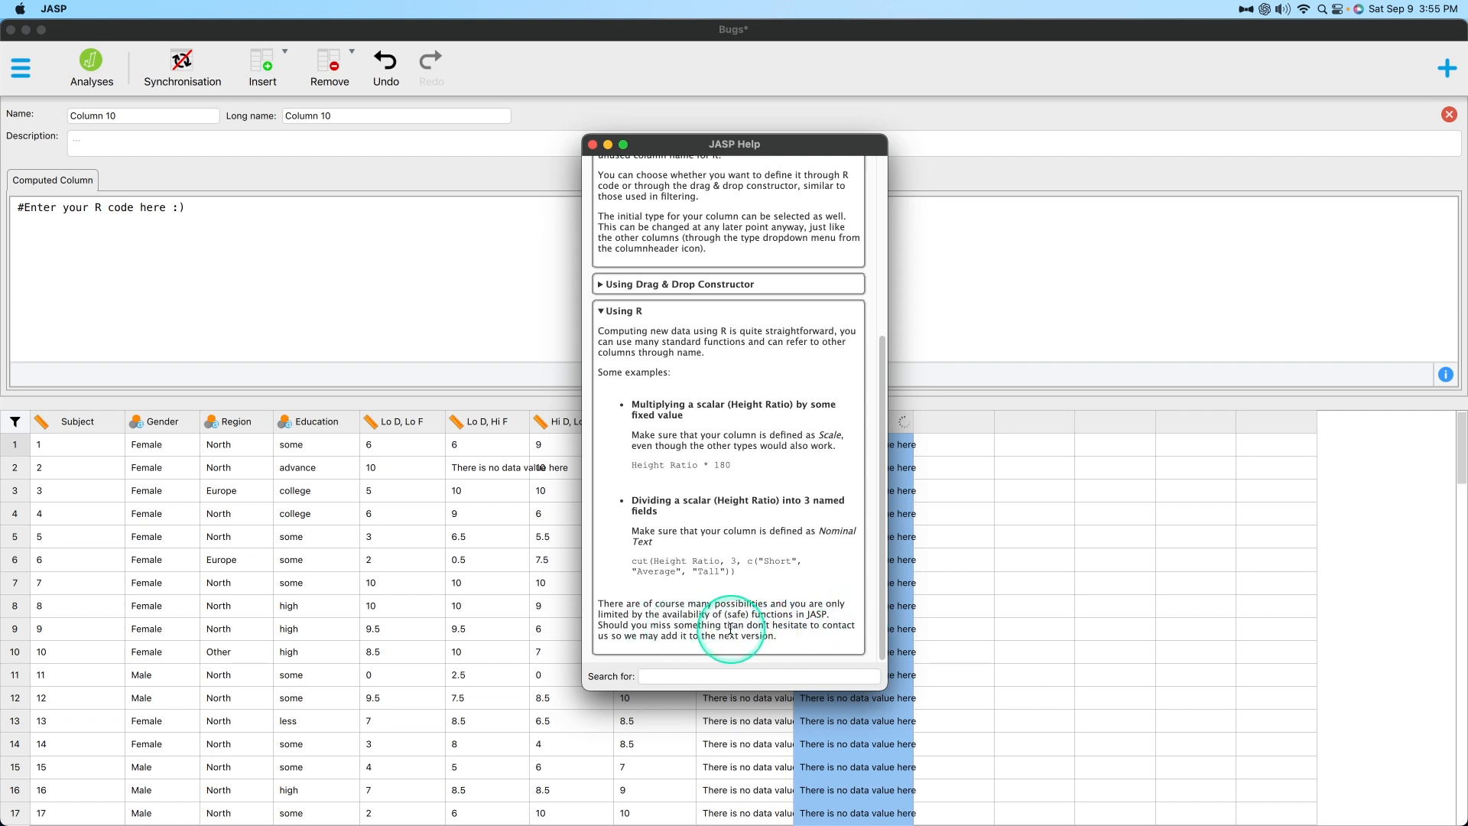
drag(724, 628, 757, 627)
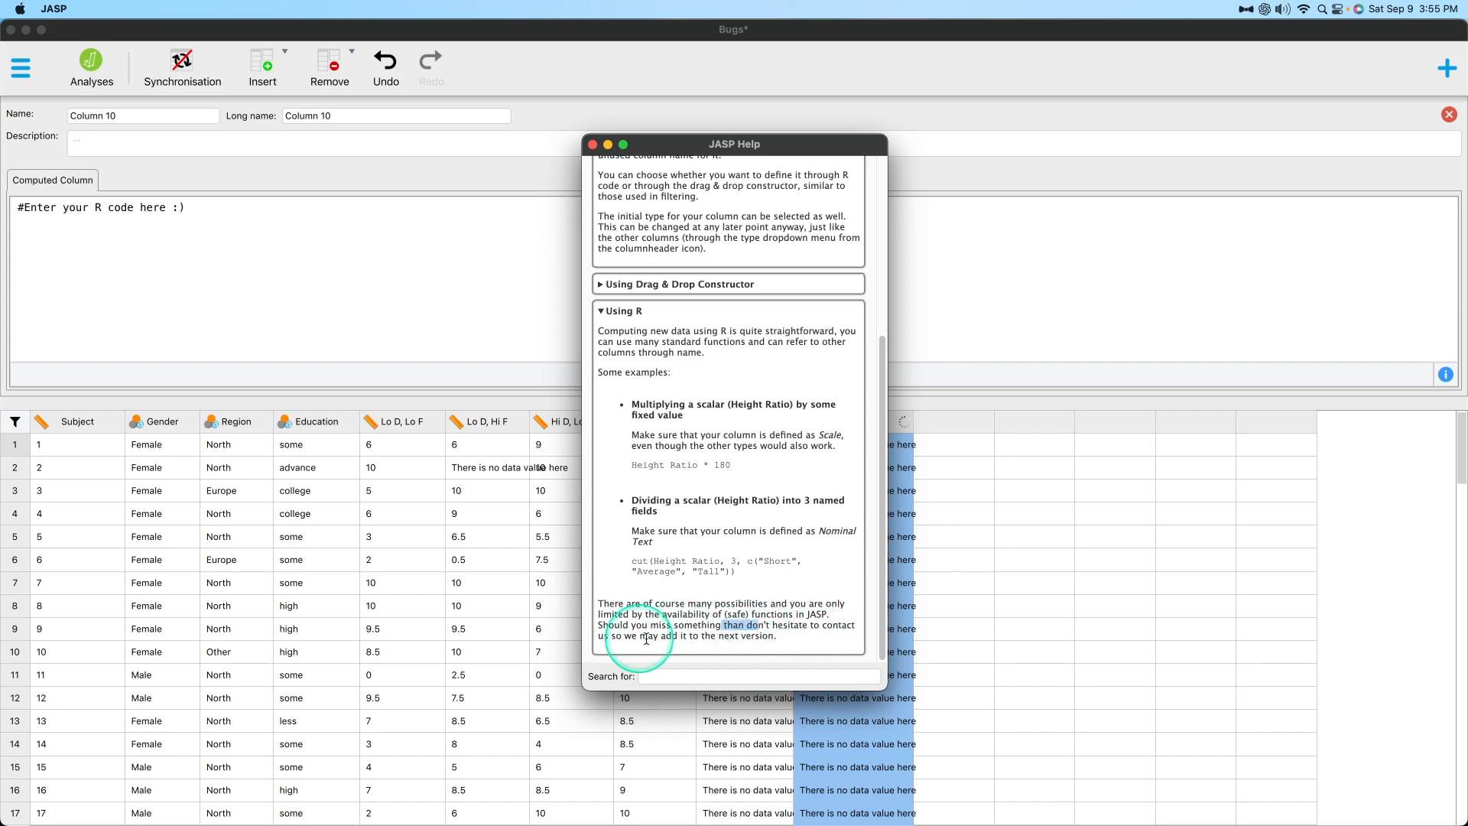
Read the help examples for the drag-and-drop constructor: converting a scale, converting to logical and dividing a scalar into named fields.
scroll(816, 583, up, 5)
click(602, 559)
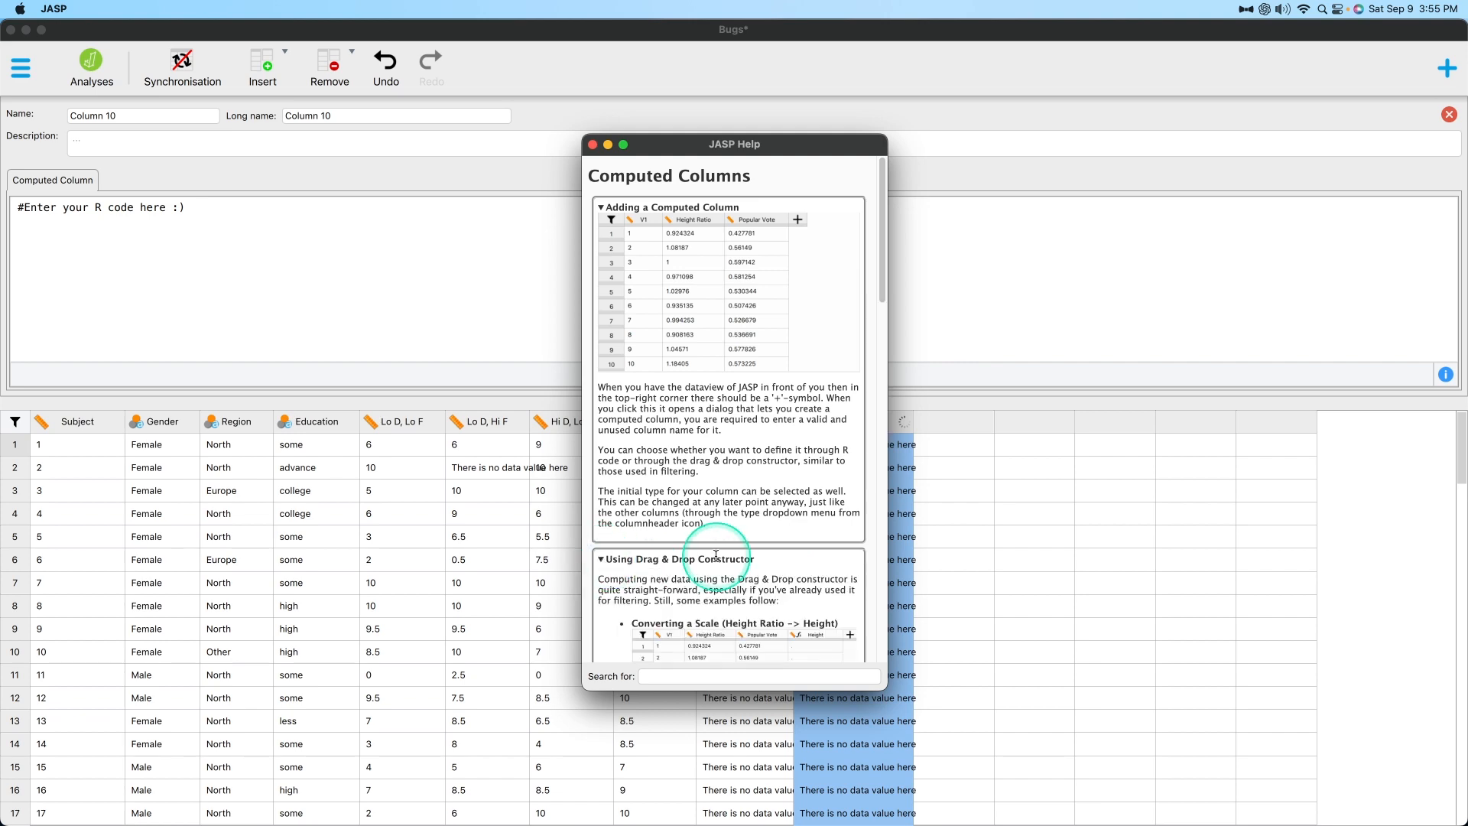
scroll(788, 566, down, 5)
scroll(695, 255, down, 4)
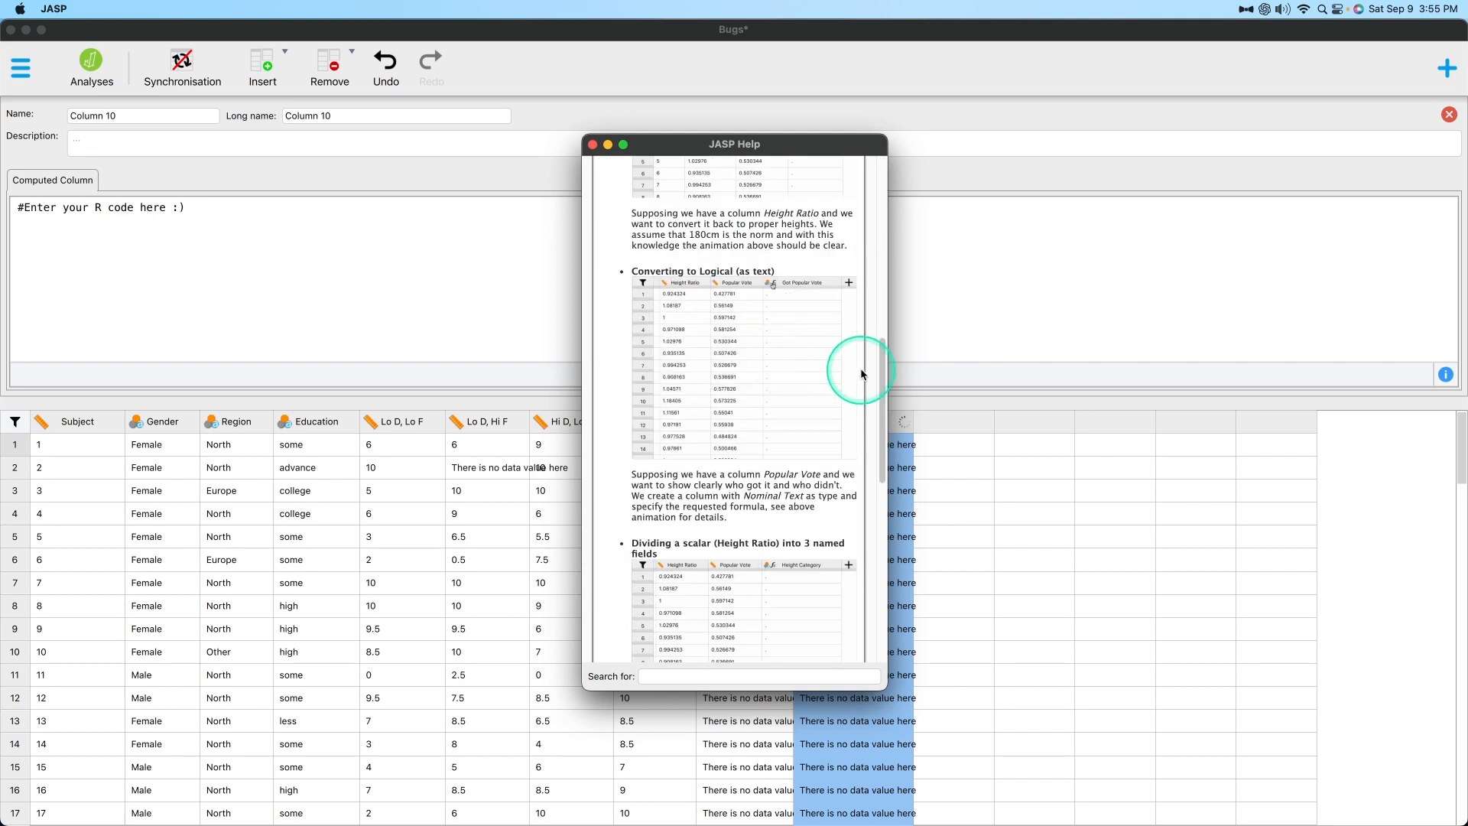
scroll(746, 357, down, 5)
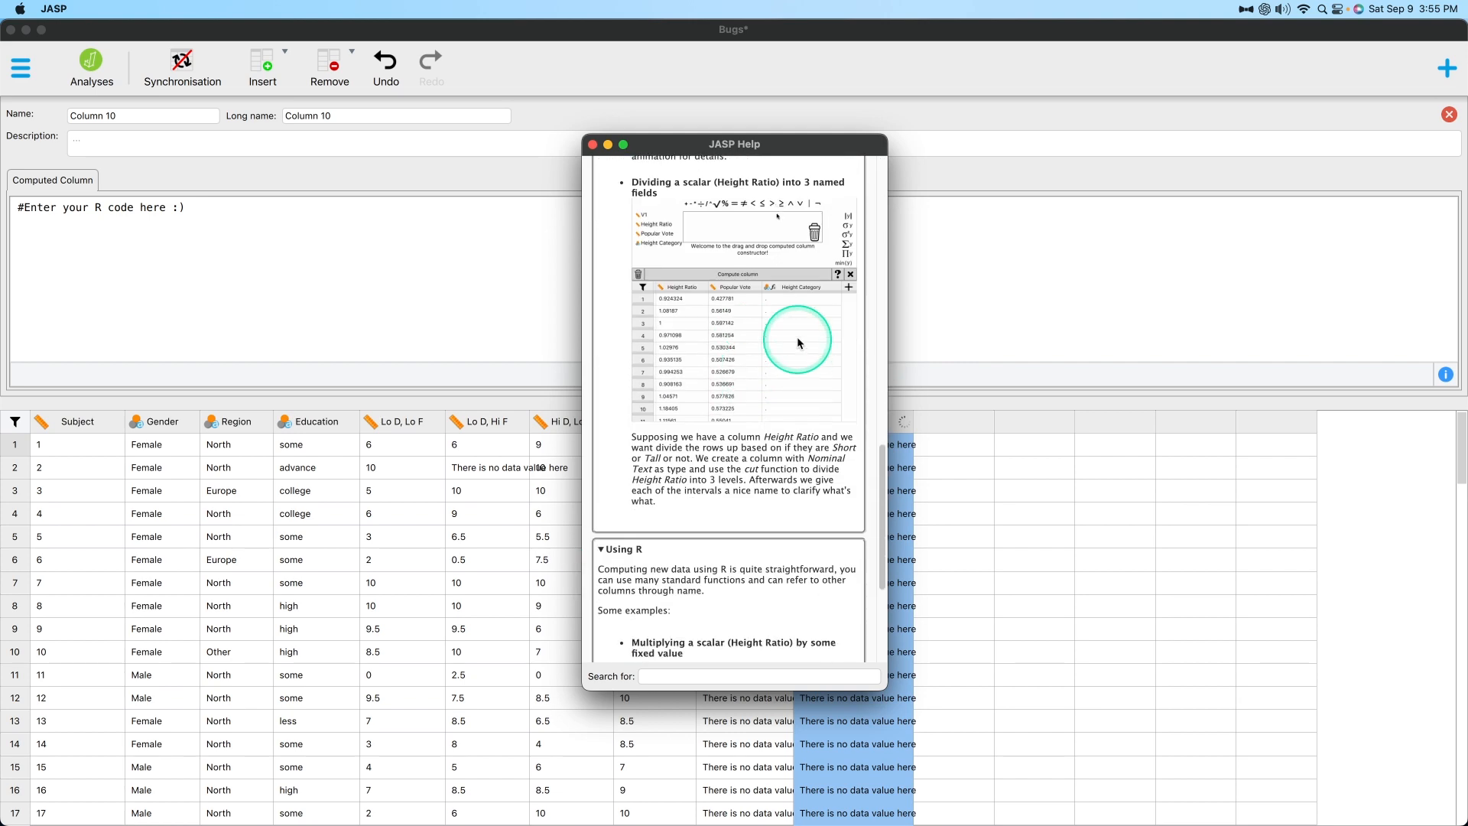
scroll(734, 405, up, 3)
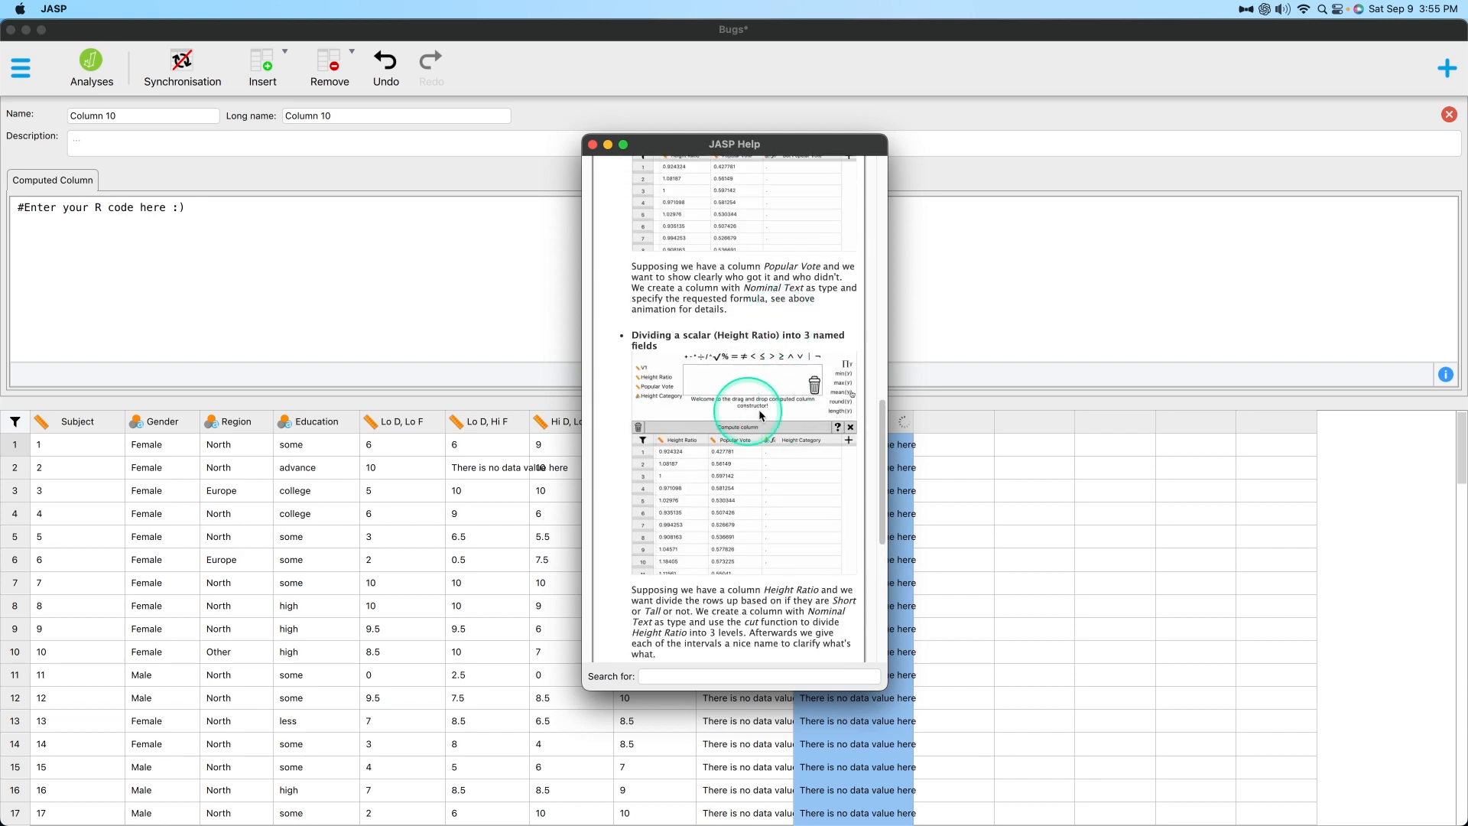
scroll(757, 382, up, 5)
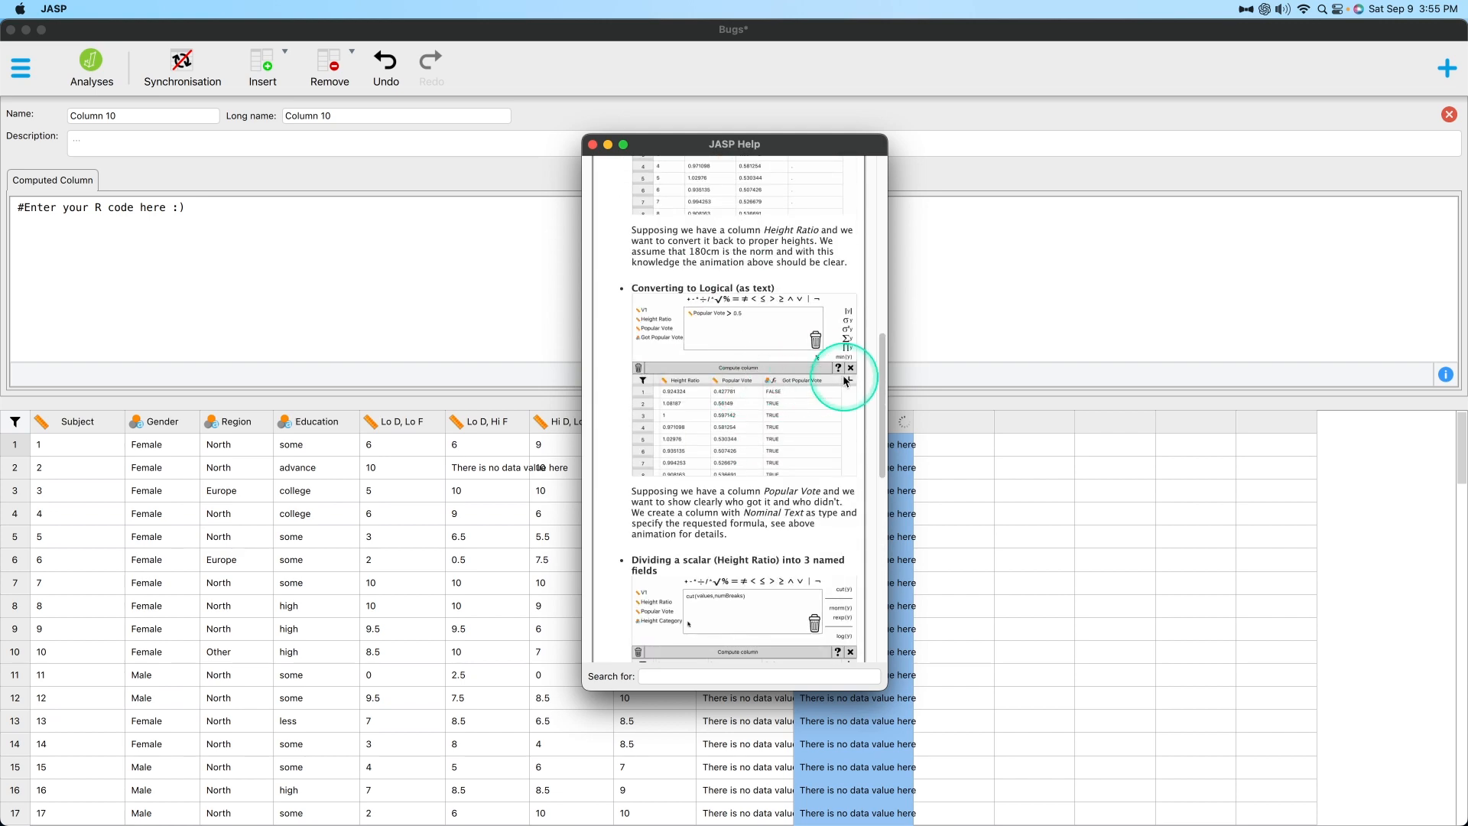
scroll(798, 365, up, 3)
Insert a drag-and-drop computed column after Column 10 and place Gender and zScores(Lo D, Lo F) in its formula area.
click(262, 67)
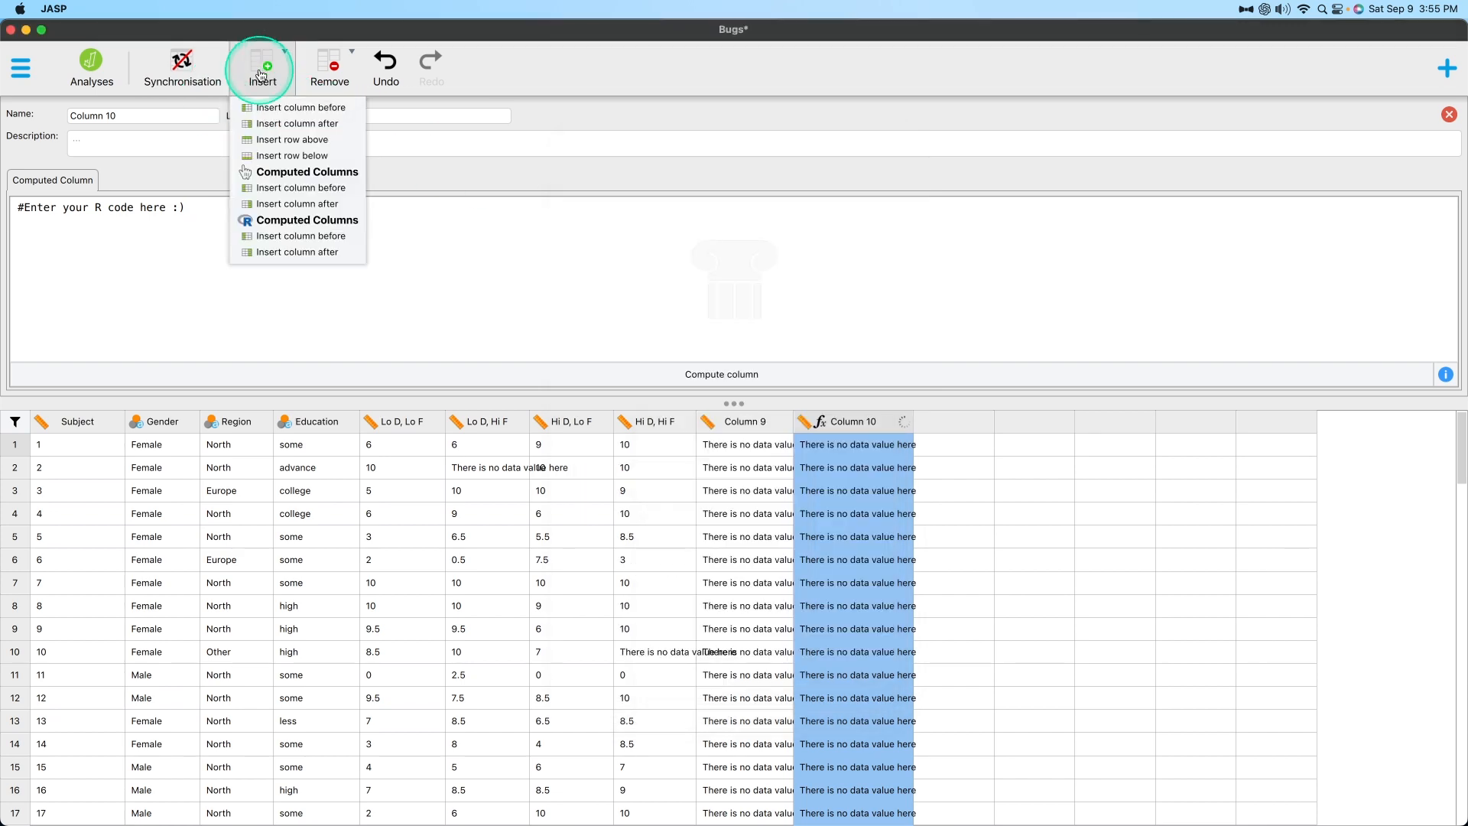
click(289, 204)
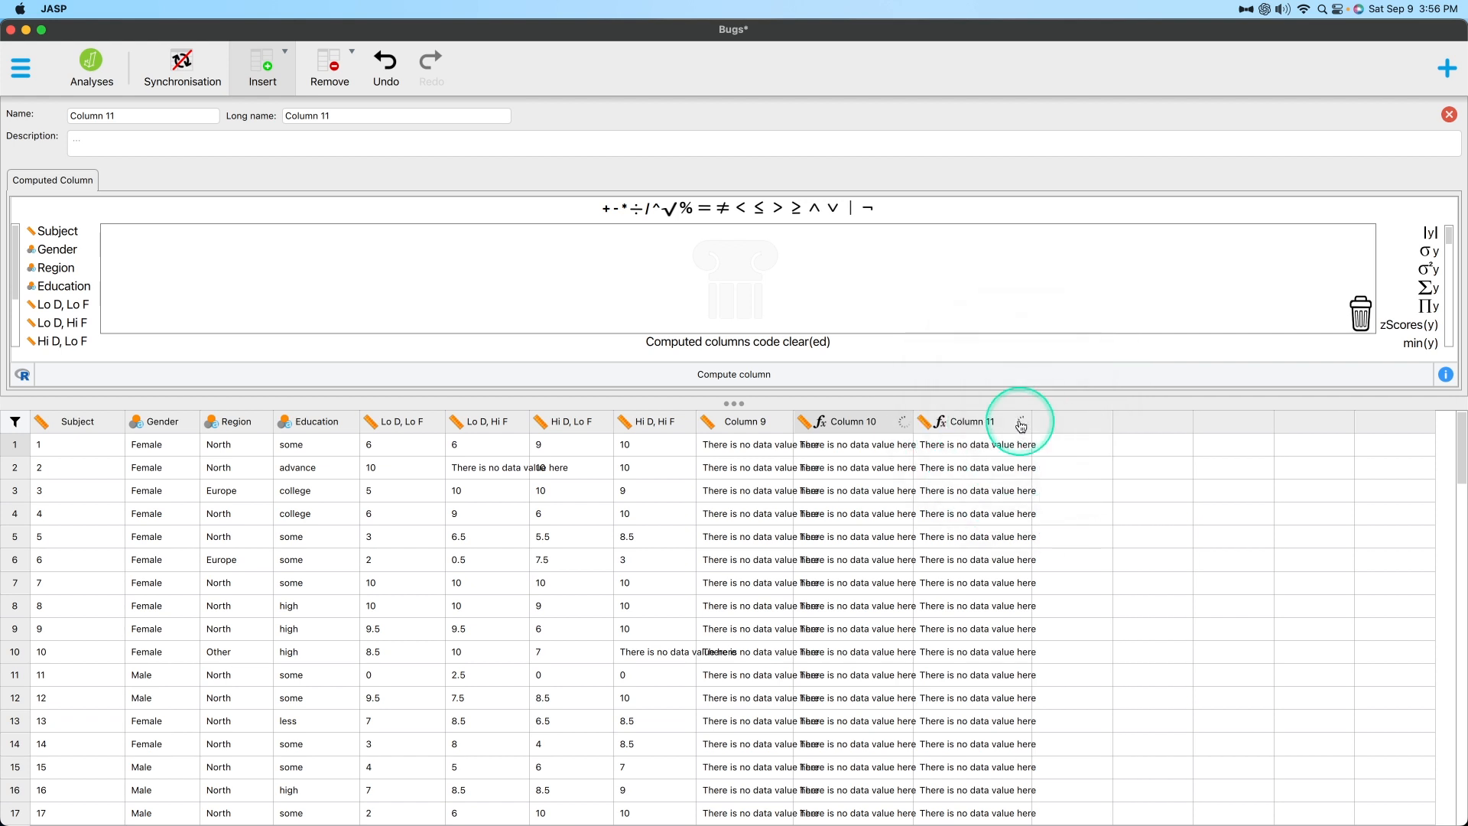
double_click(55, 248)
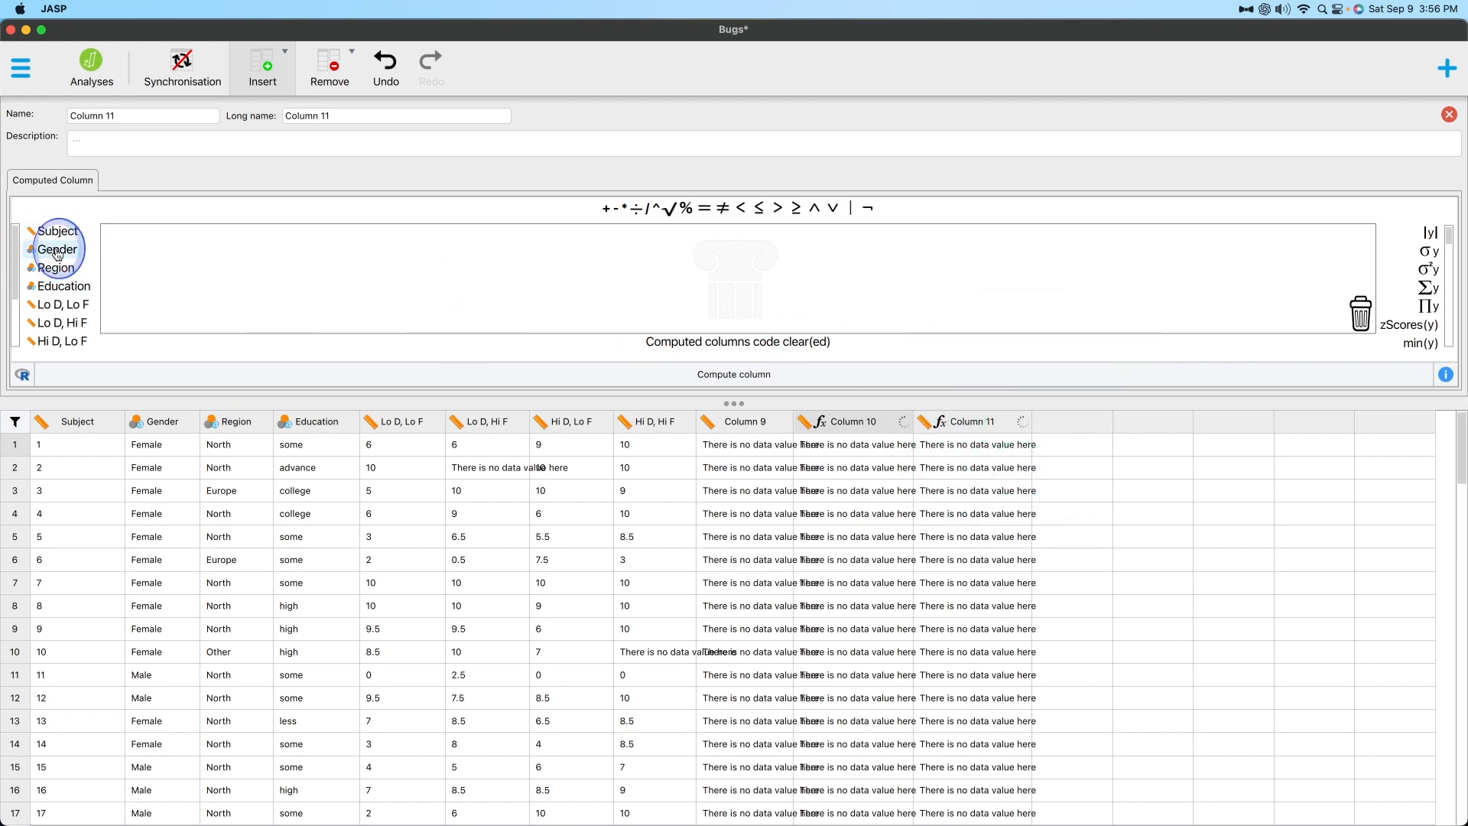
drag(1428, 323, 182, 239)
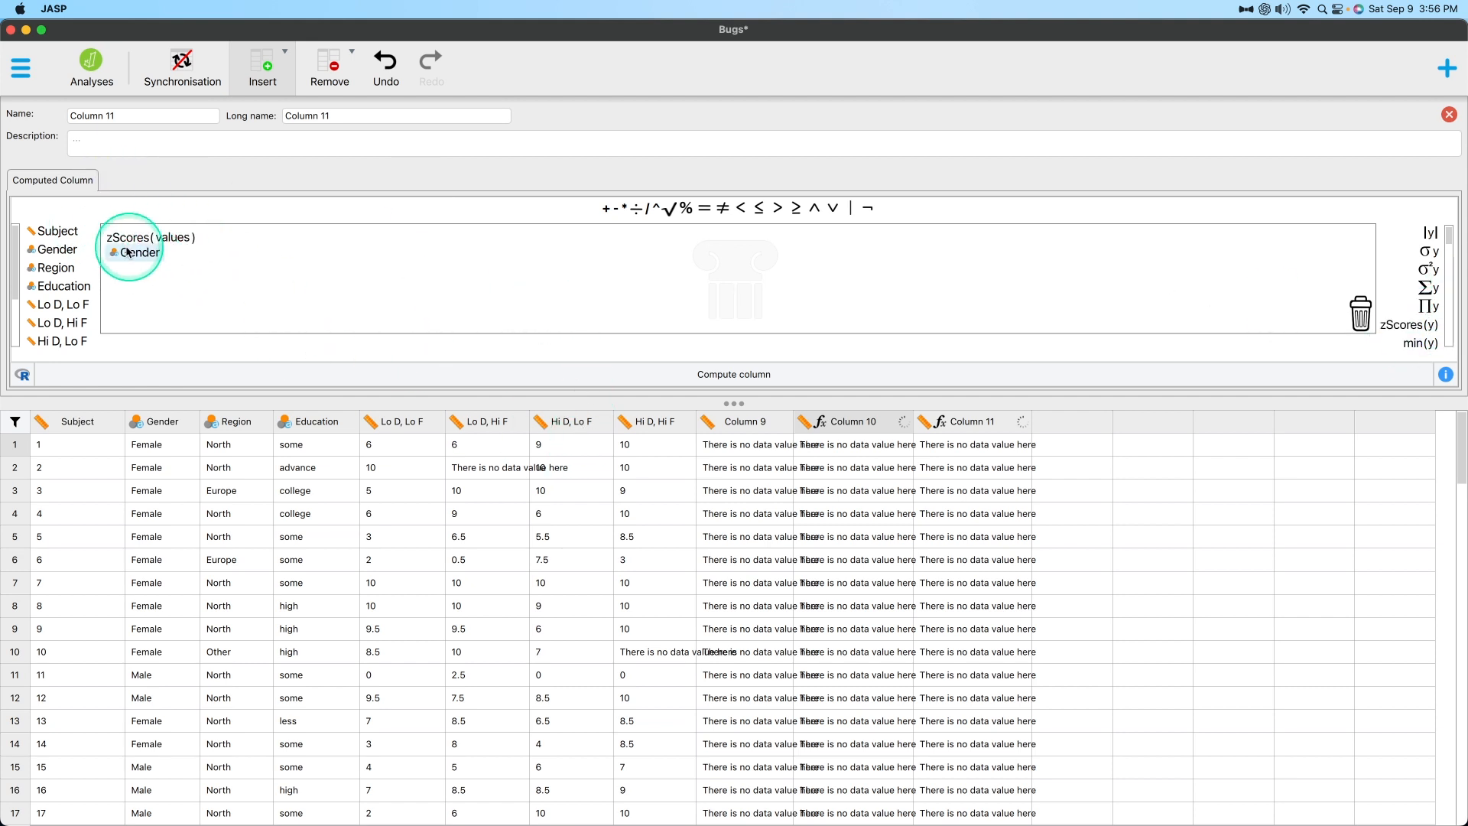
drag(59, 308, 187, 237)
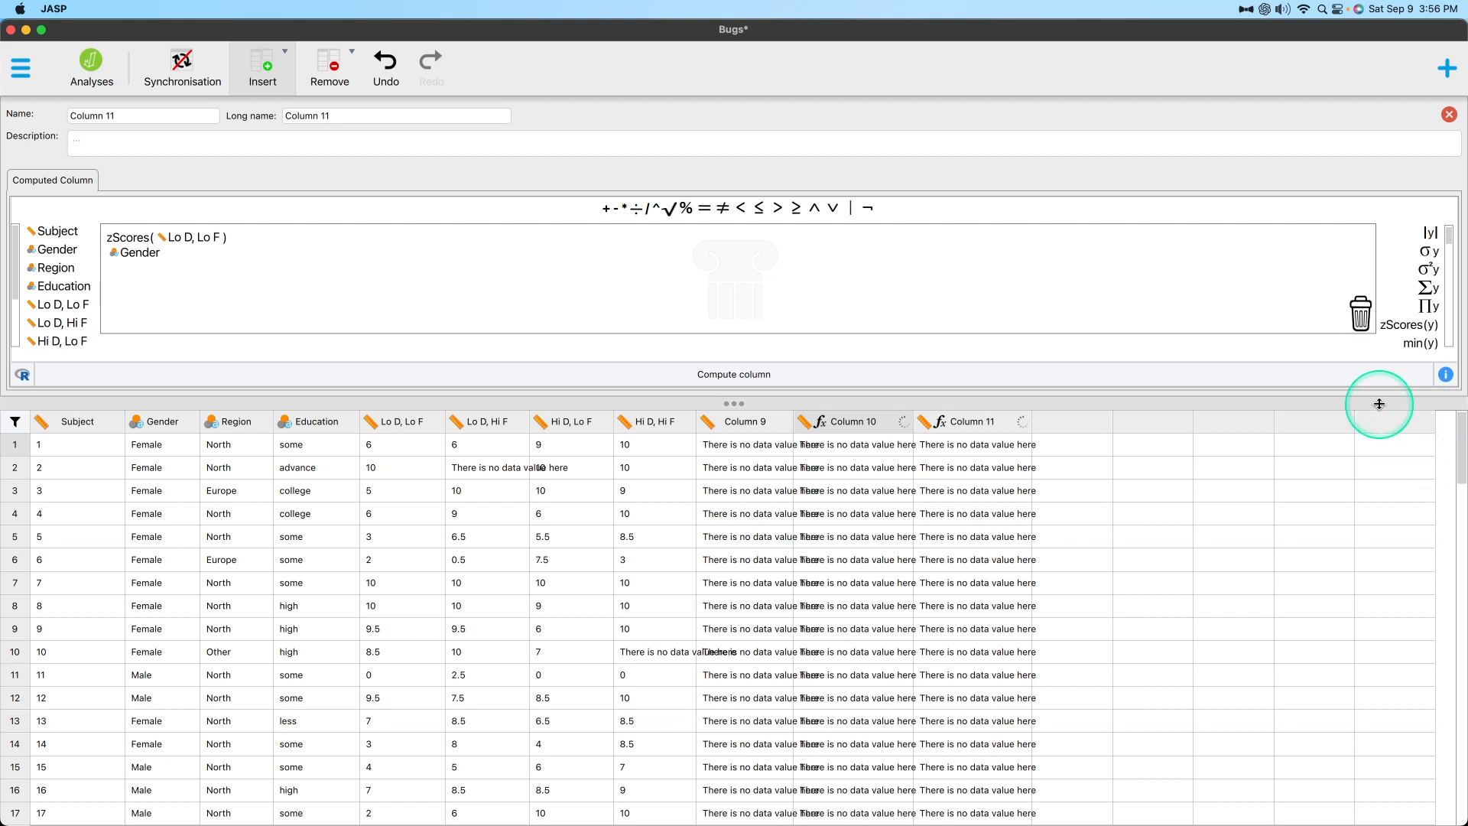
Check the Create Computed Column dialog from the analysis view, close it without creating a column, and return to data editing.
click(86, 67)
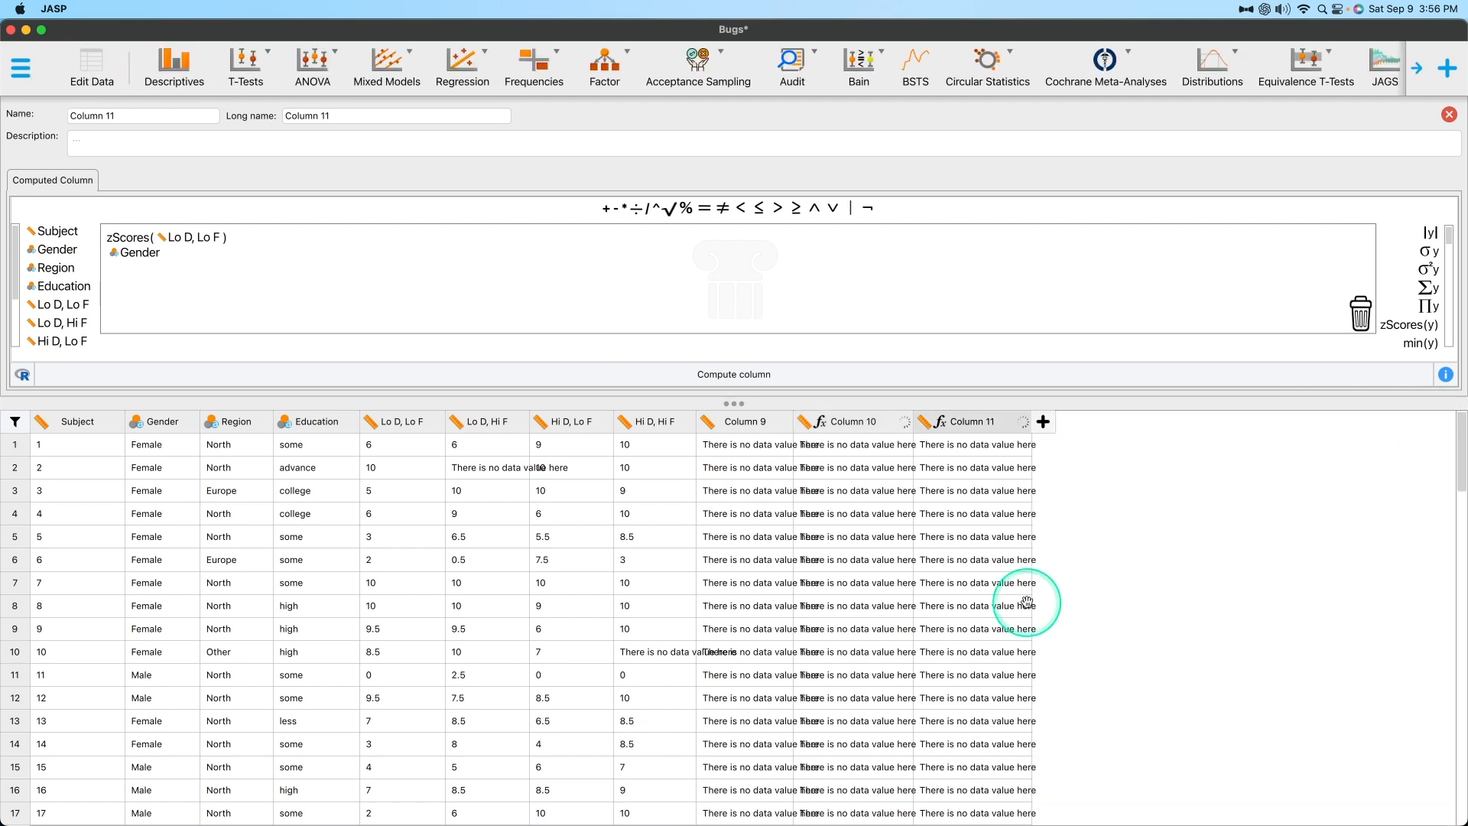
click(1045, 425)
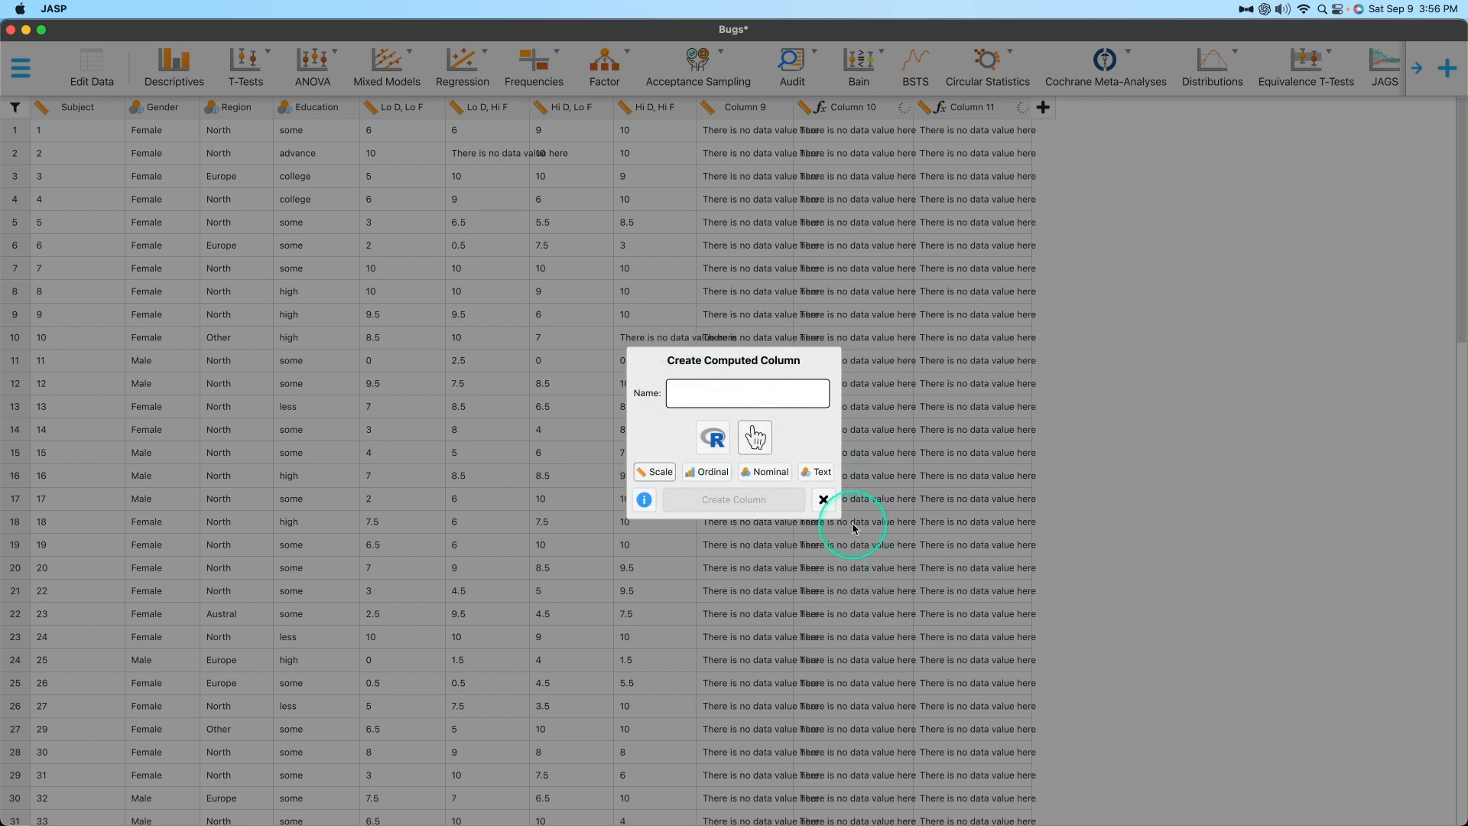
click(823, 499)
click(80, 72)
Set Column 11's description to "ioushfjhsofjsokfjoijsokjfokjasdlkjslkjdflkjsdlkjsd" and close its properties, discarding the unsaved formula changes.
click(973, 107)
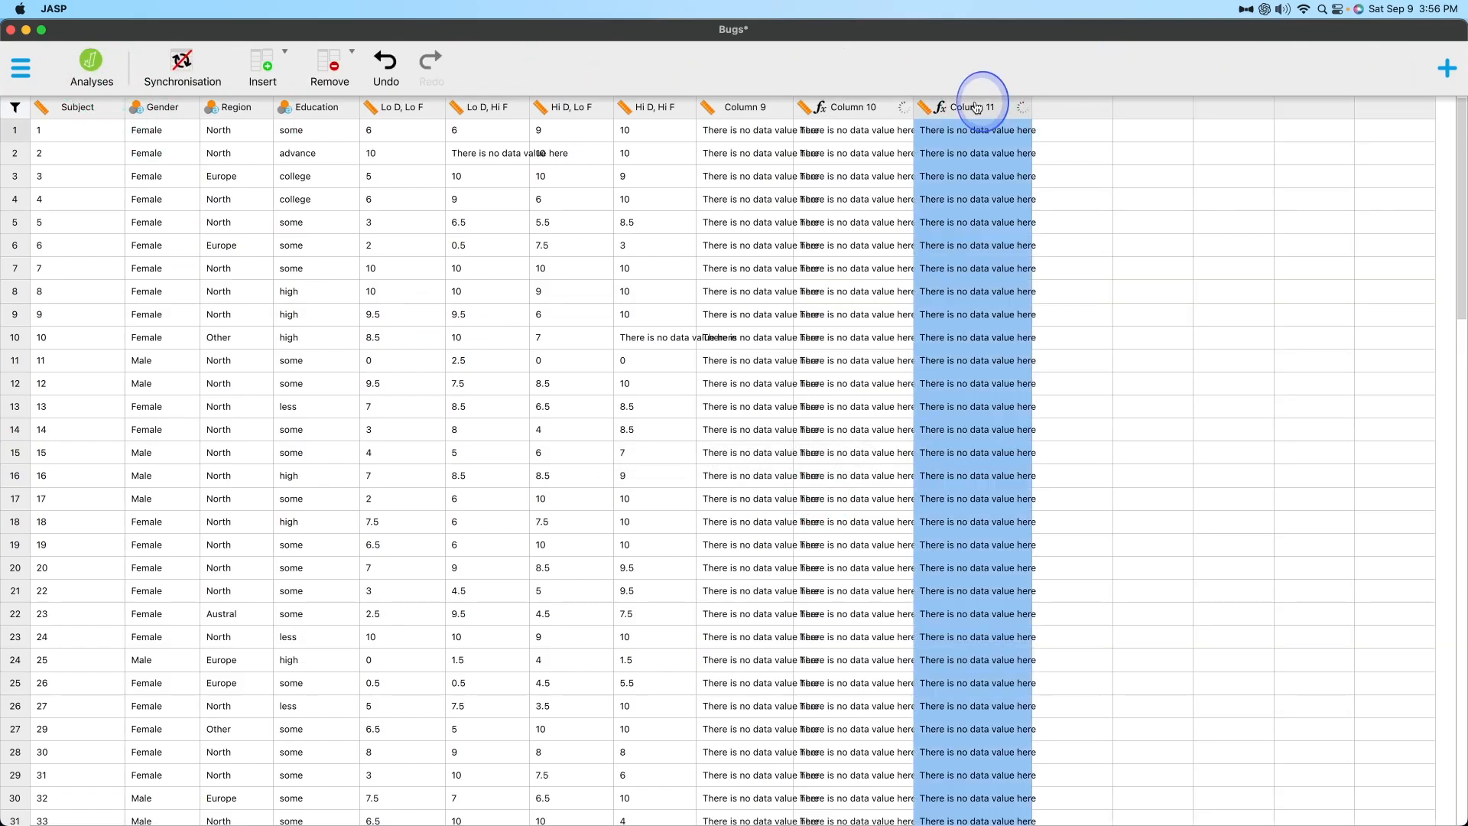
double_click(976, 113)
click(82, 122)
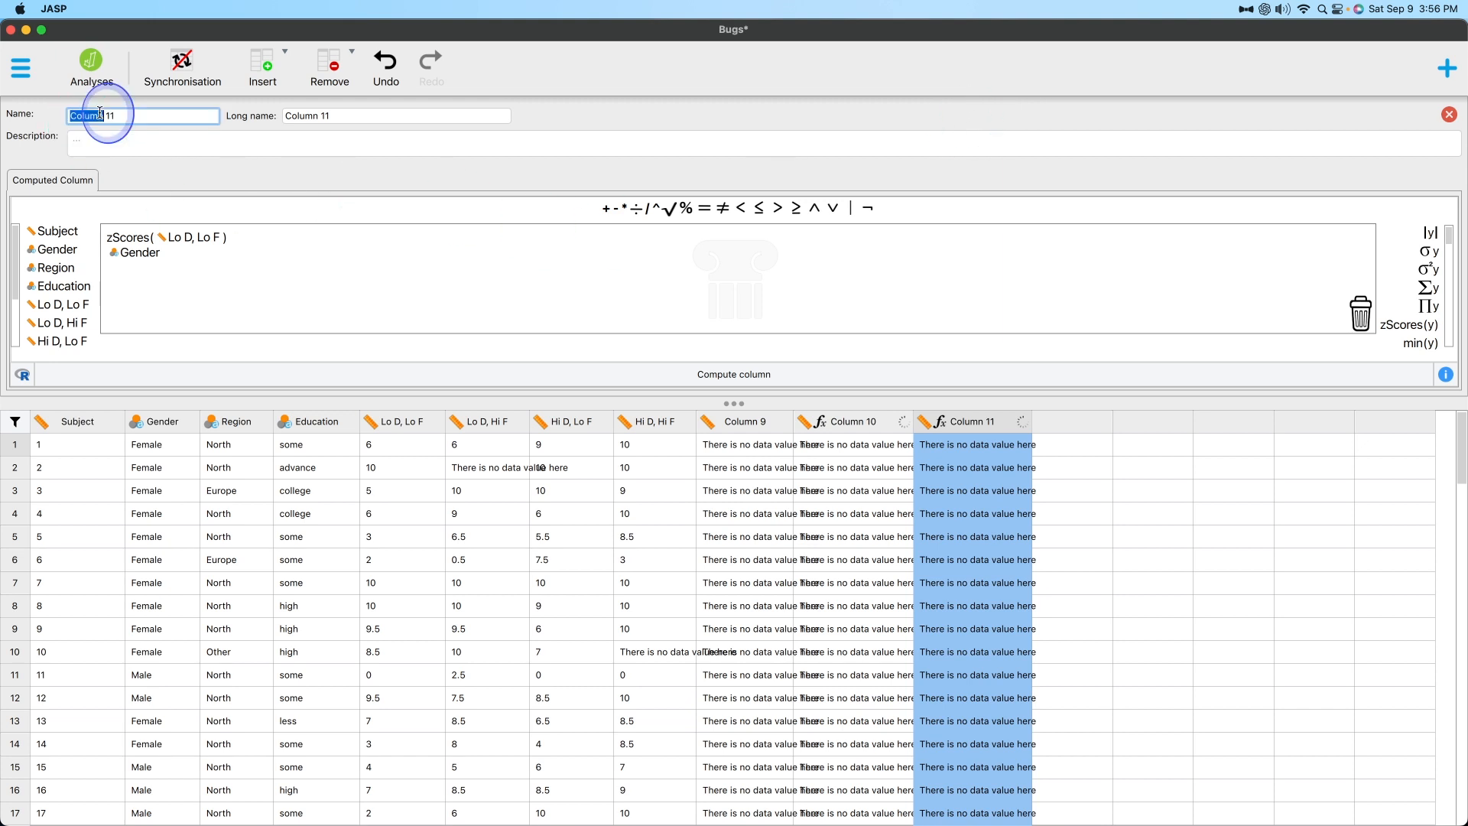
click(388, 111)
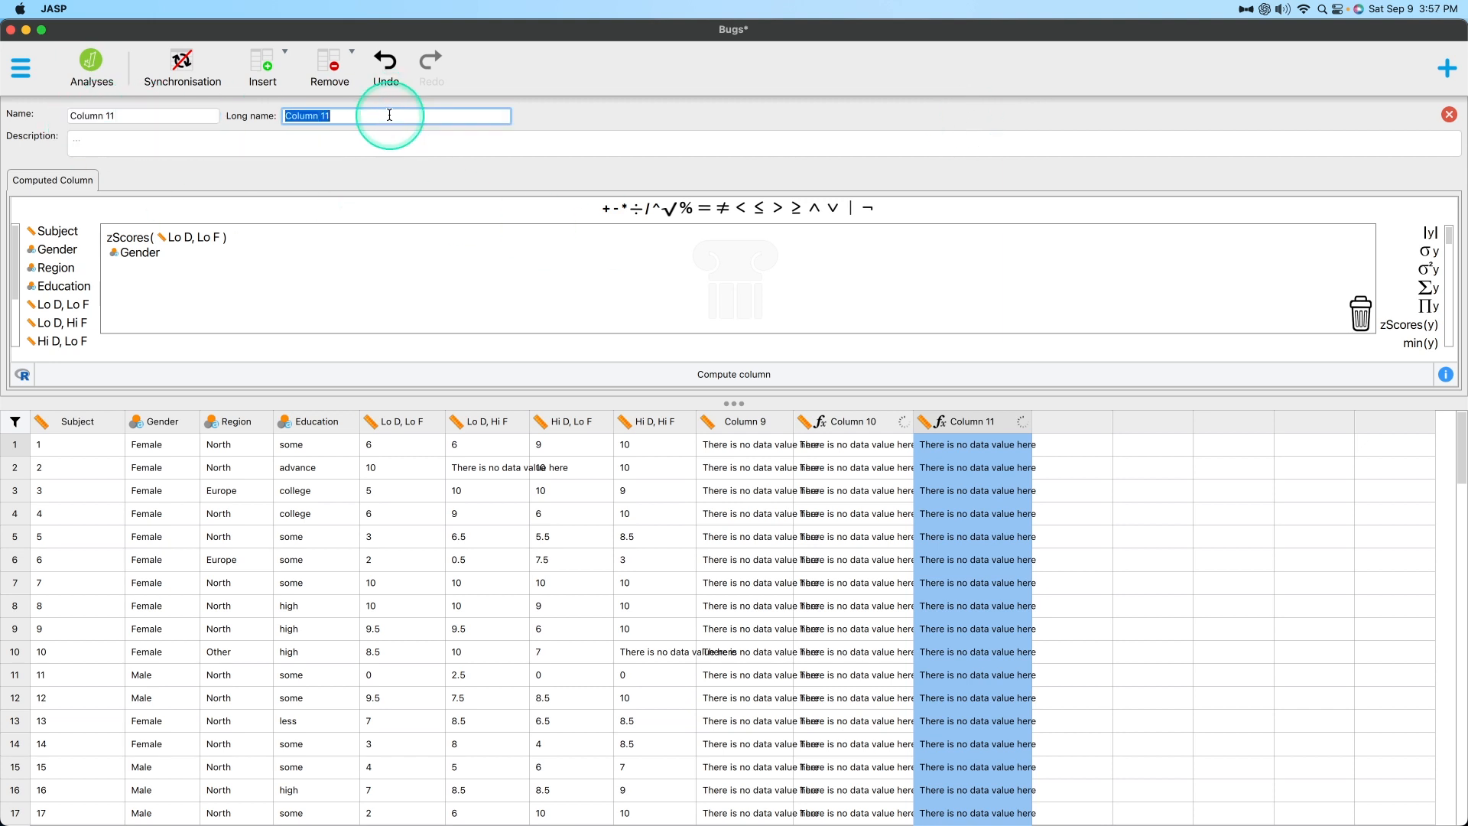
click(149, 136)
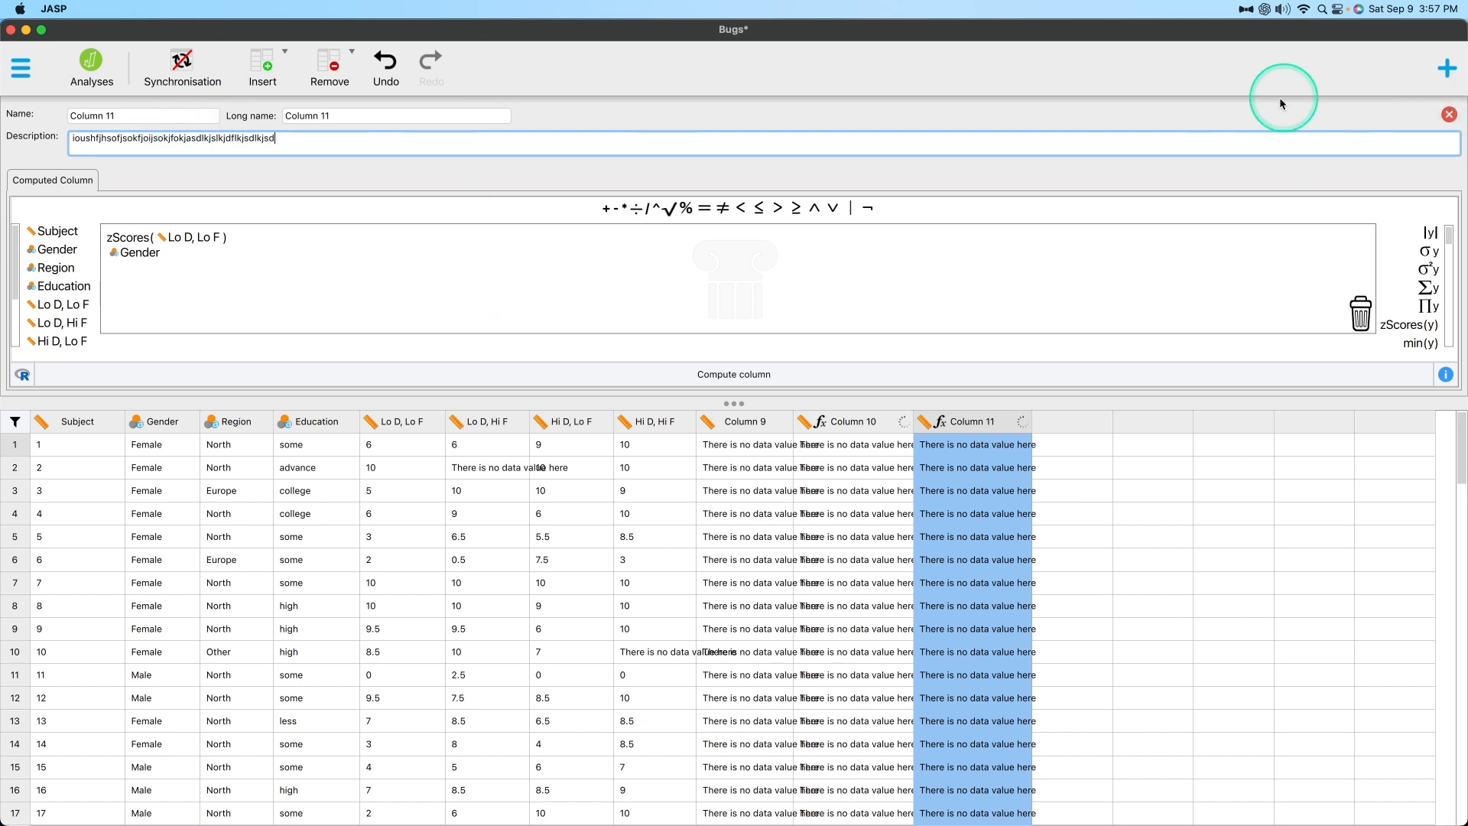
click(1448, 114)
click(699, 415)
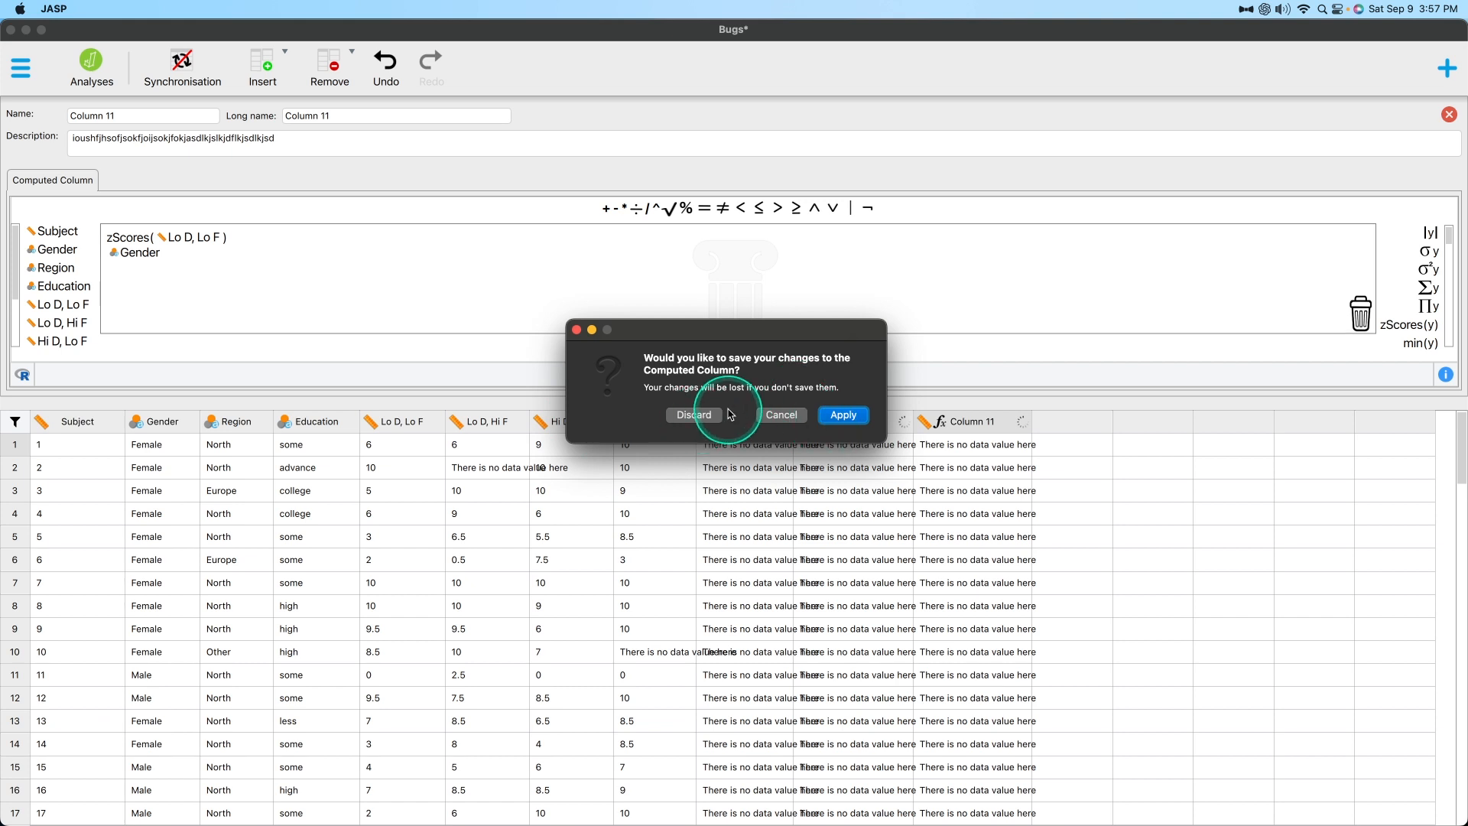
Review the editing, insertion and deletion commands available for Column 11 without applying any.
right_click(979, 115)
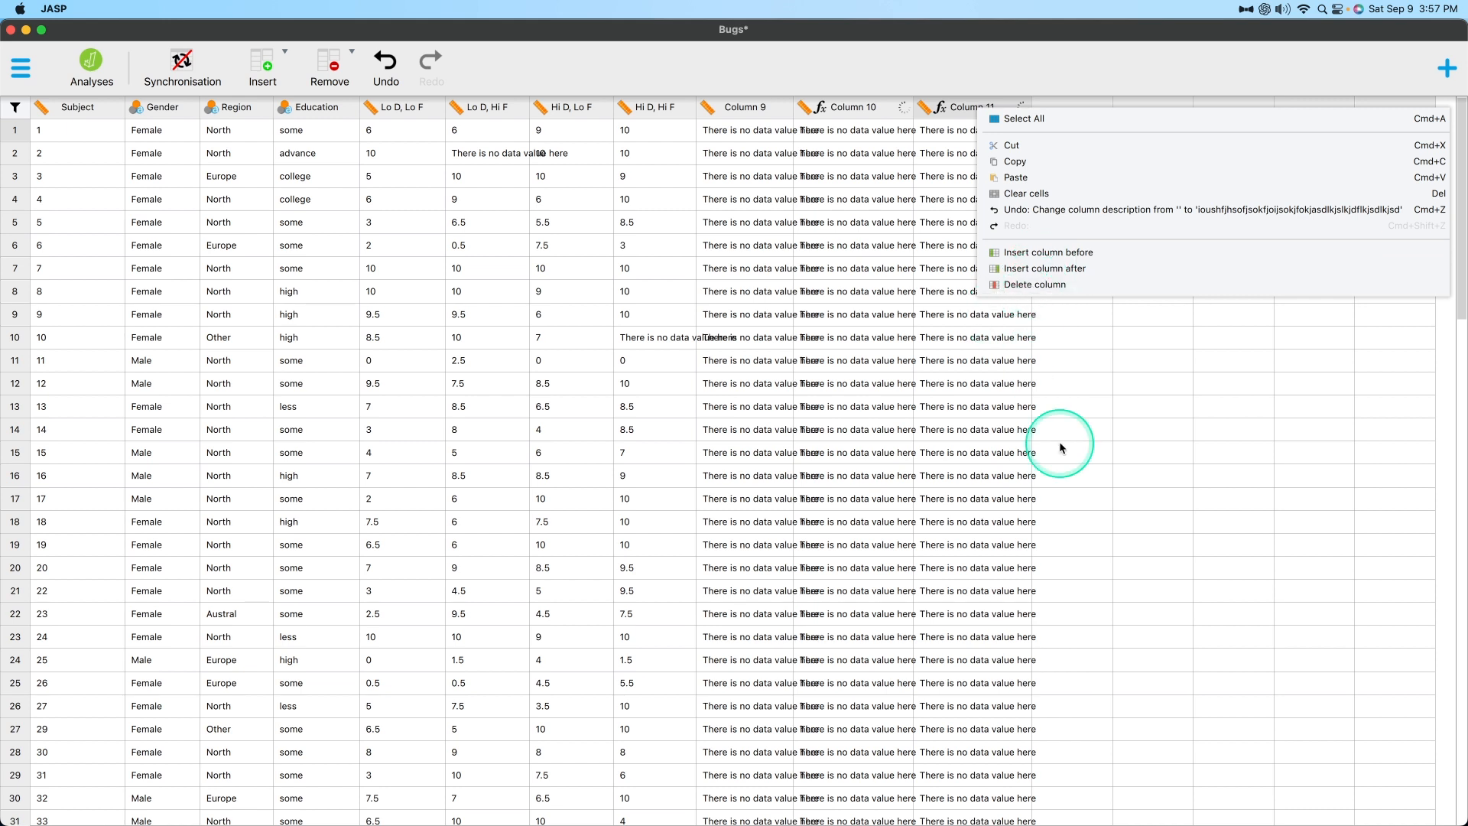
click(1101, 338)
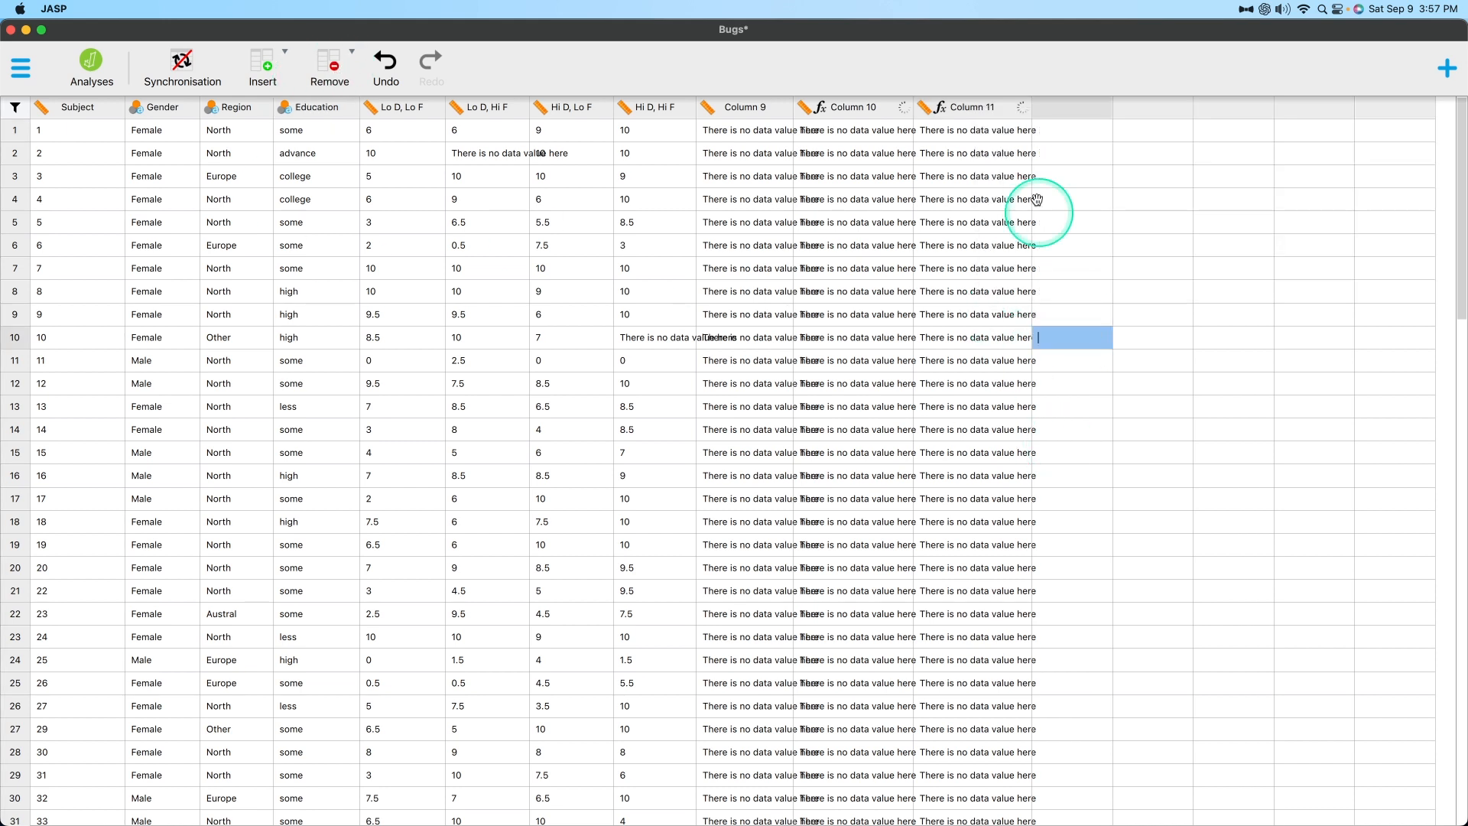
right_click(981, 112)
click(920, 70)
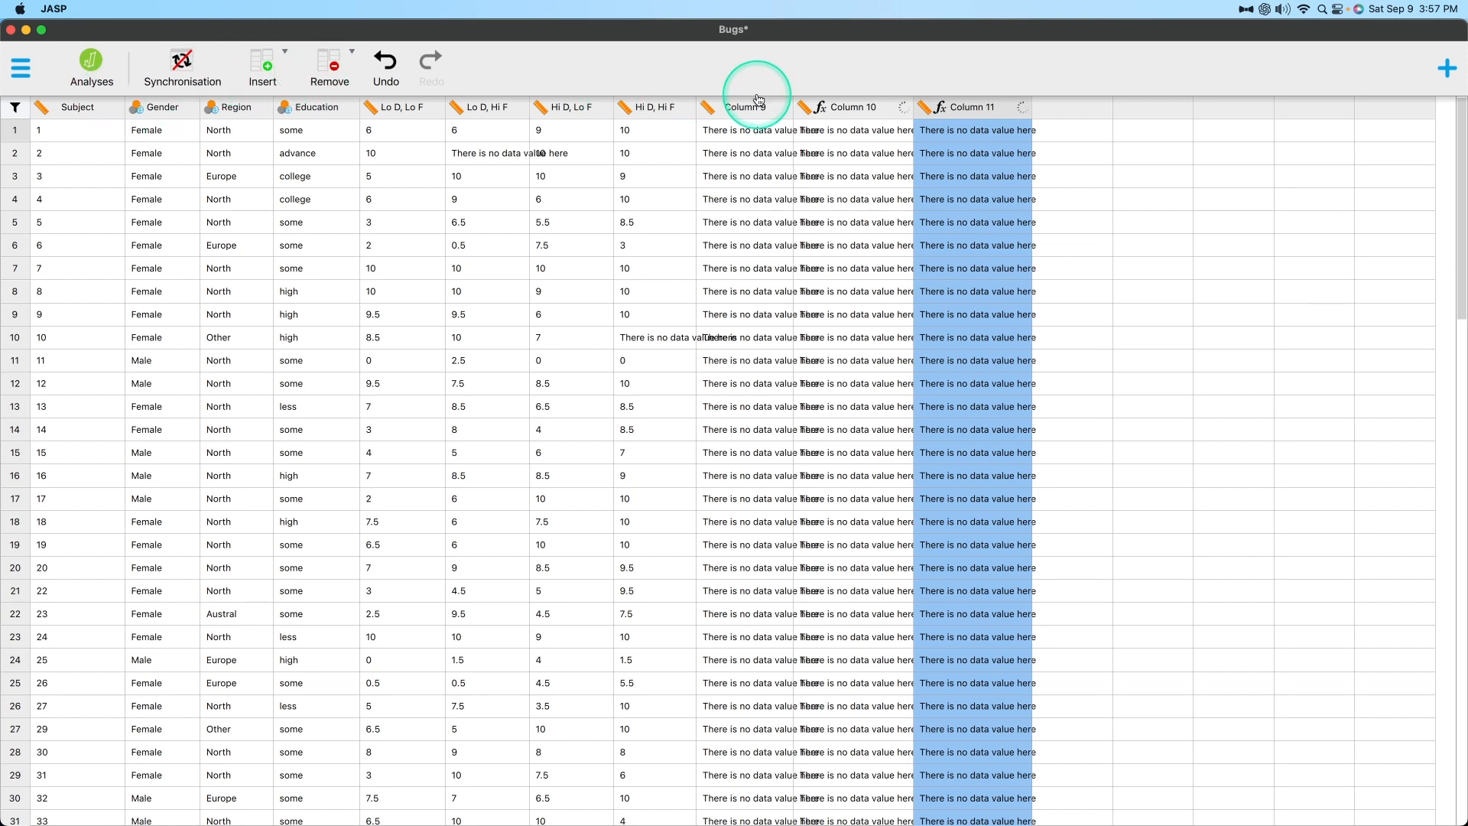
Try to delete the computed columns Column 10 and Column 11 together.
click(846, 107)
click(967, 108)
shift+click(878, 114)
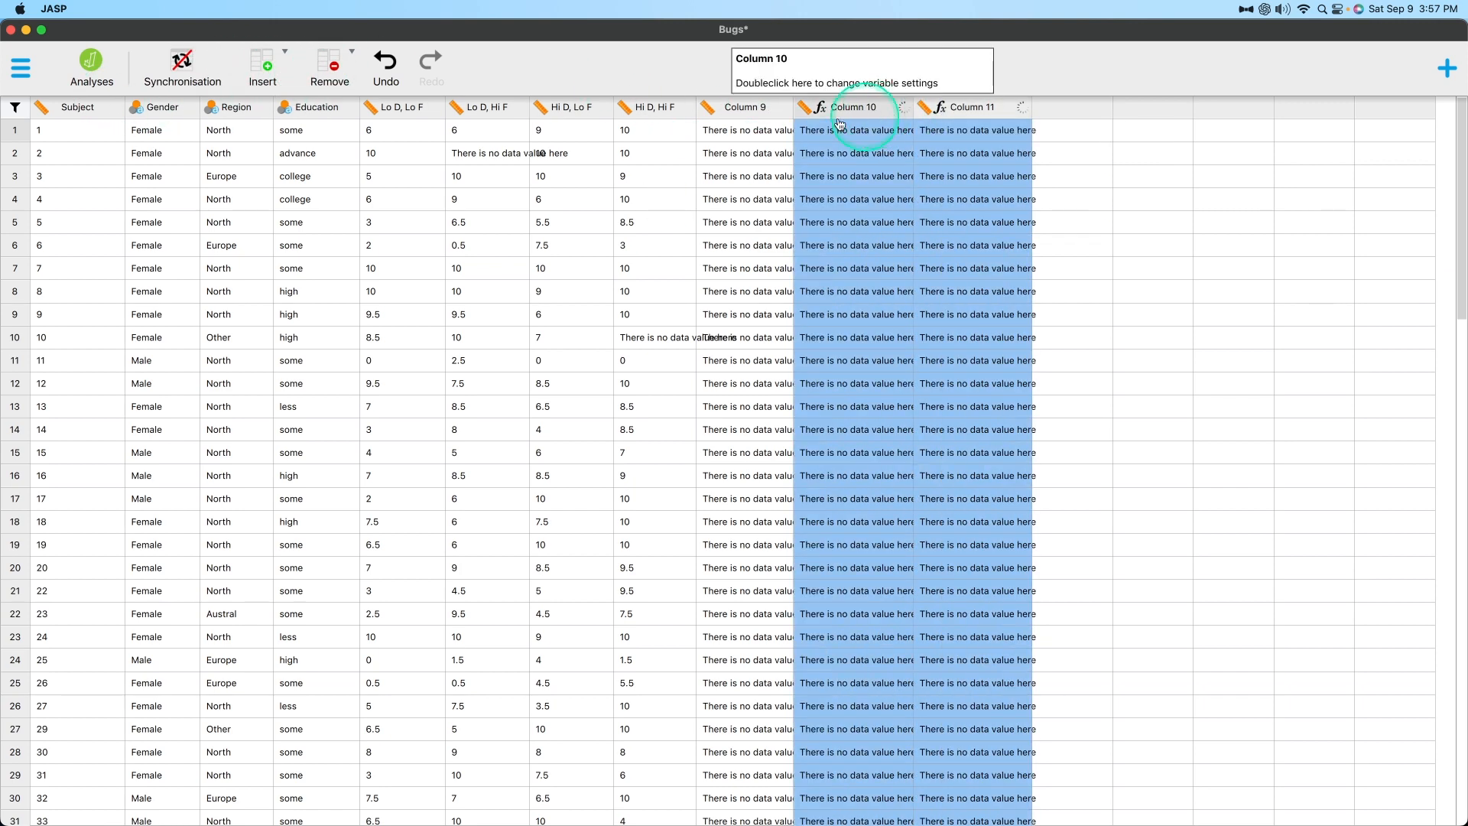
click(329, 67)
click(368, 107)
click(850, 418)
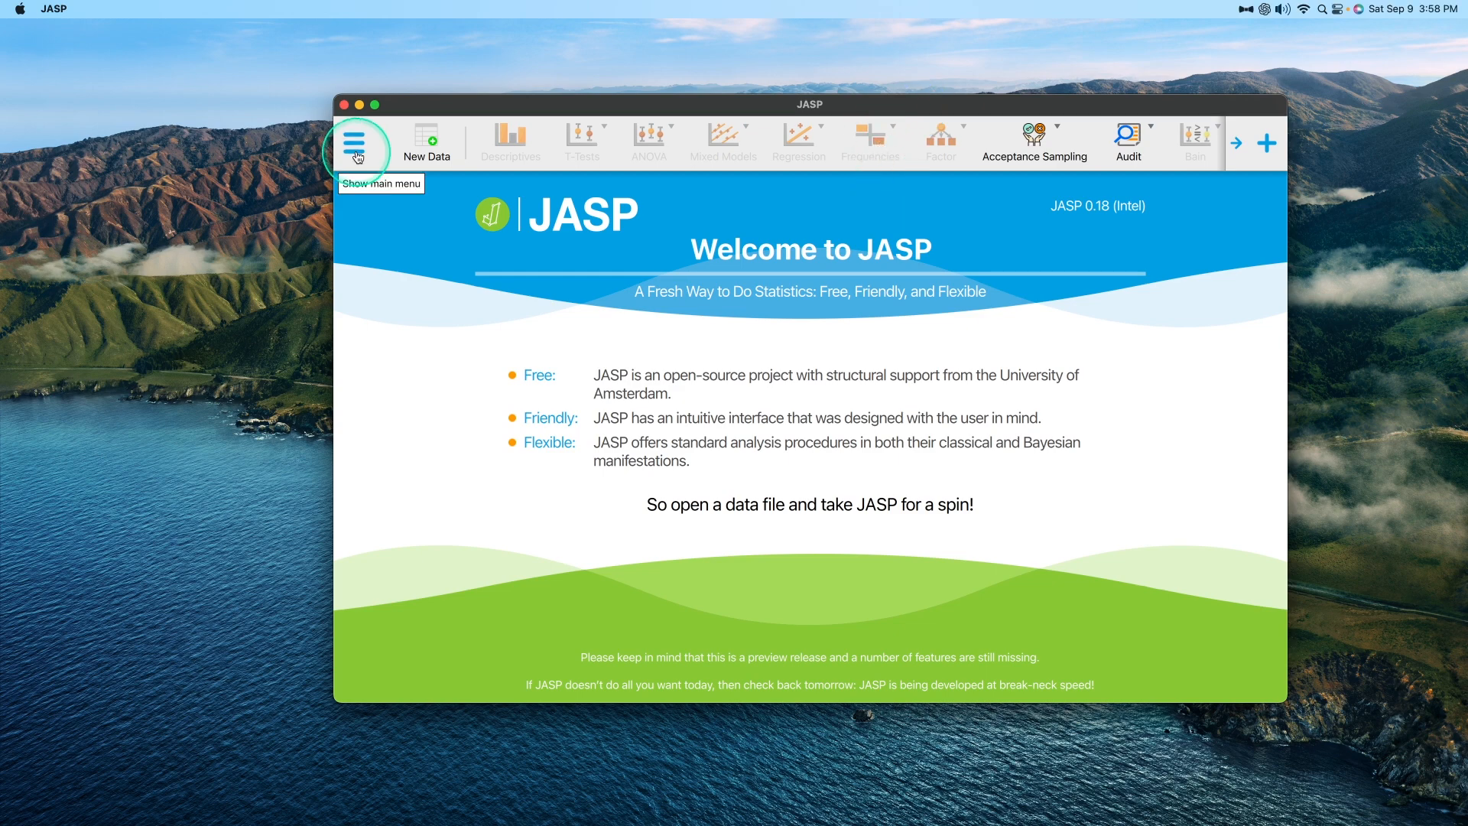
In JASP, reopen Bugs.csv from the recent files and maximize the window.
click(353, 142)
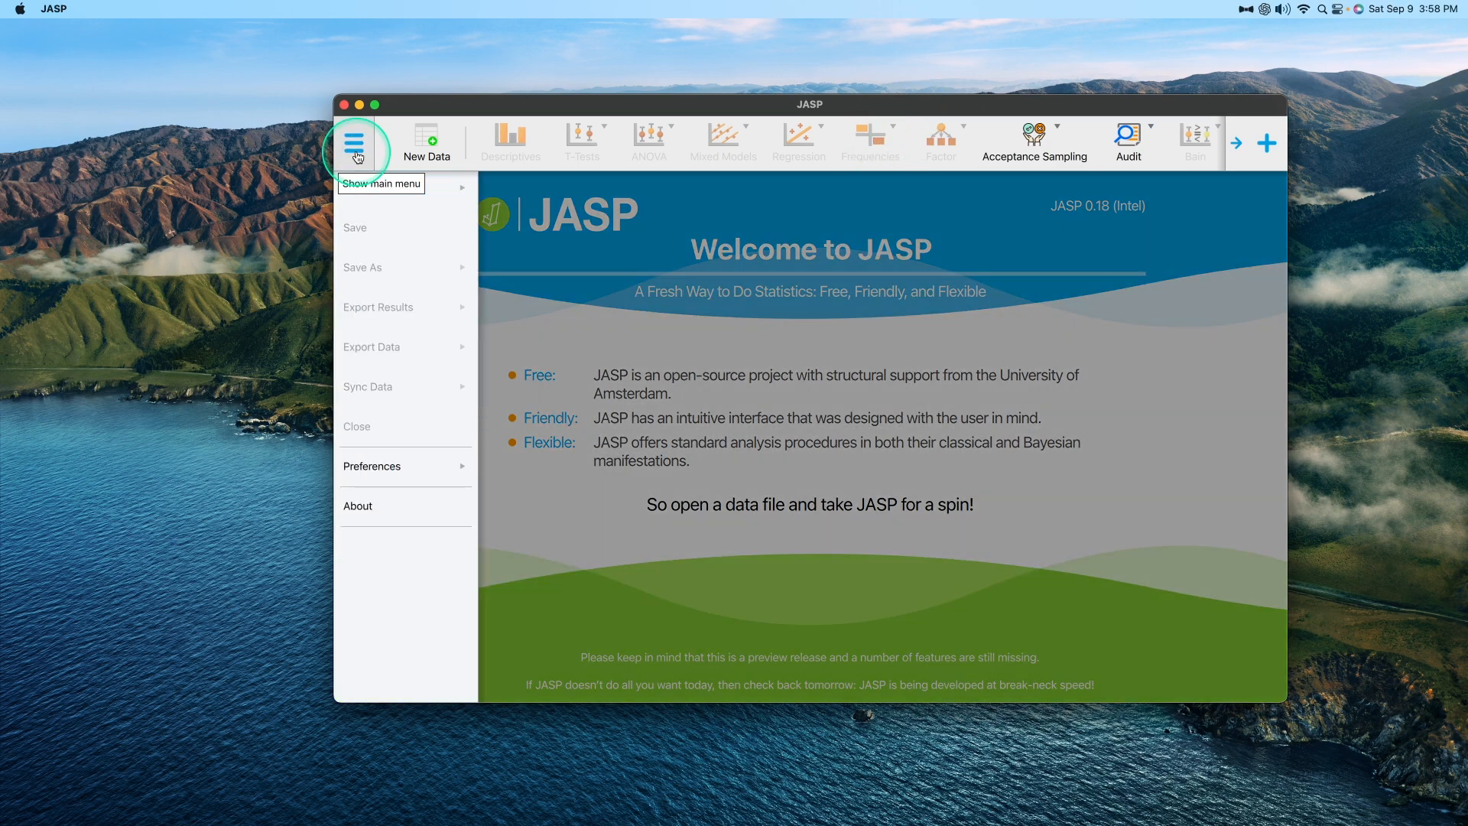
click(392, 190)
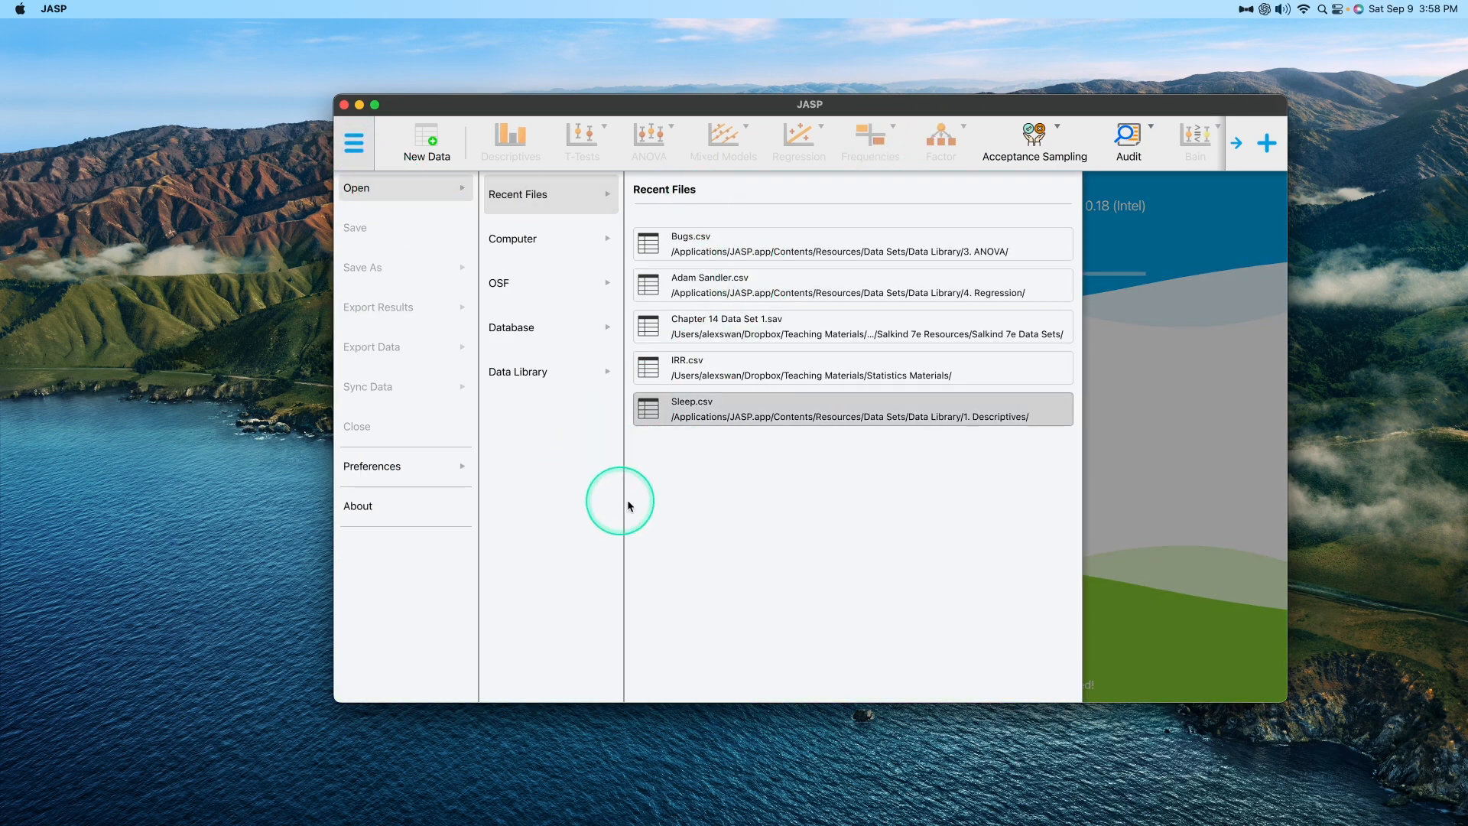
click(836, 242)
drag(1074, 111, 764, 36)
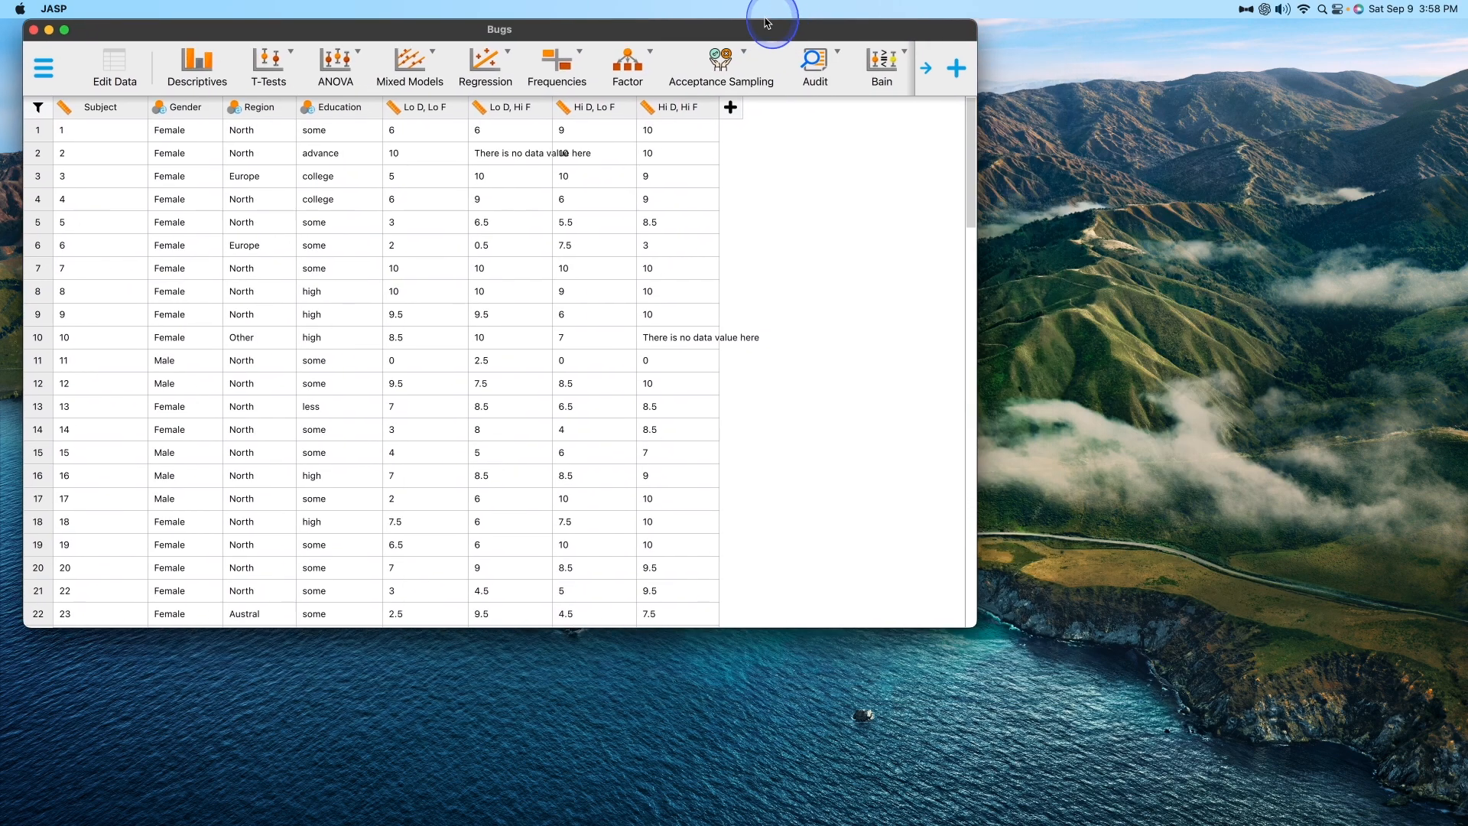
click(65, 30)
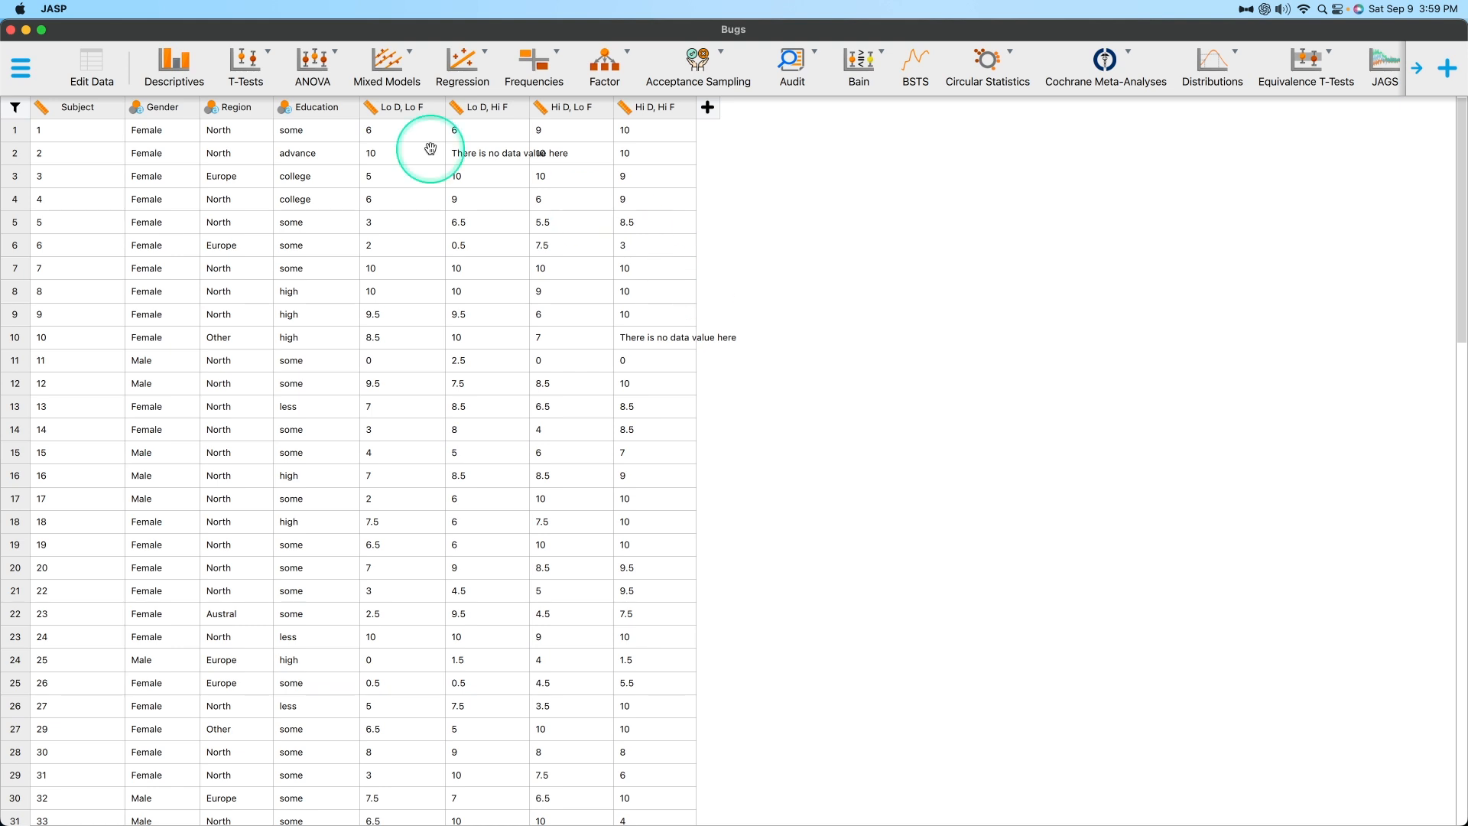
Switch Bugs to data editing and review the available column, row and cell removal commands without applying any.
click(90, 66)
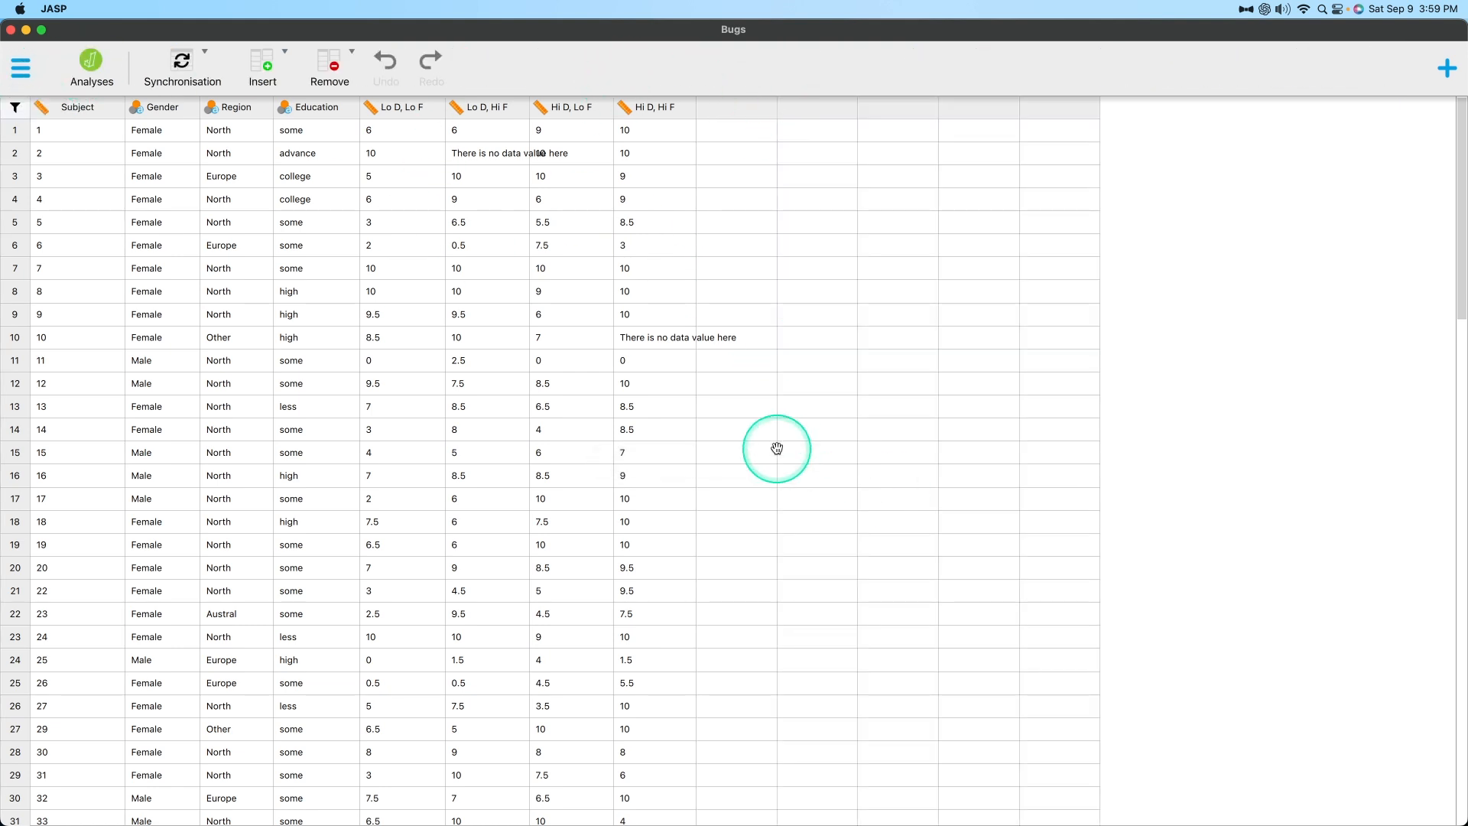
click(330, 76)
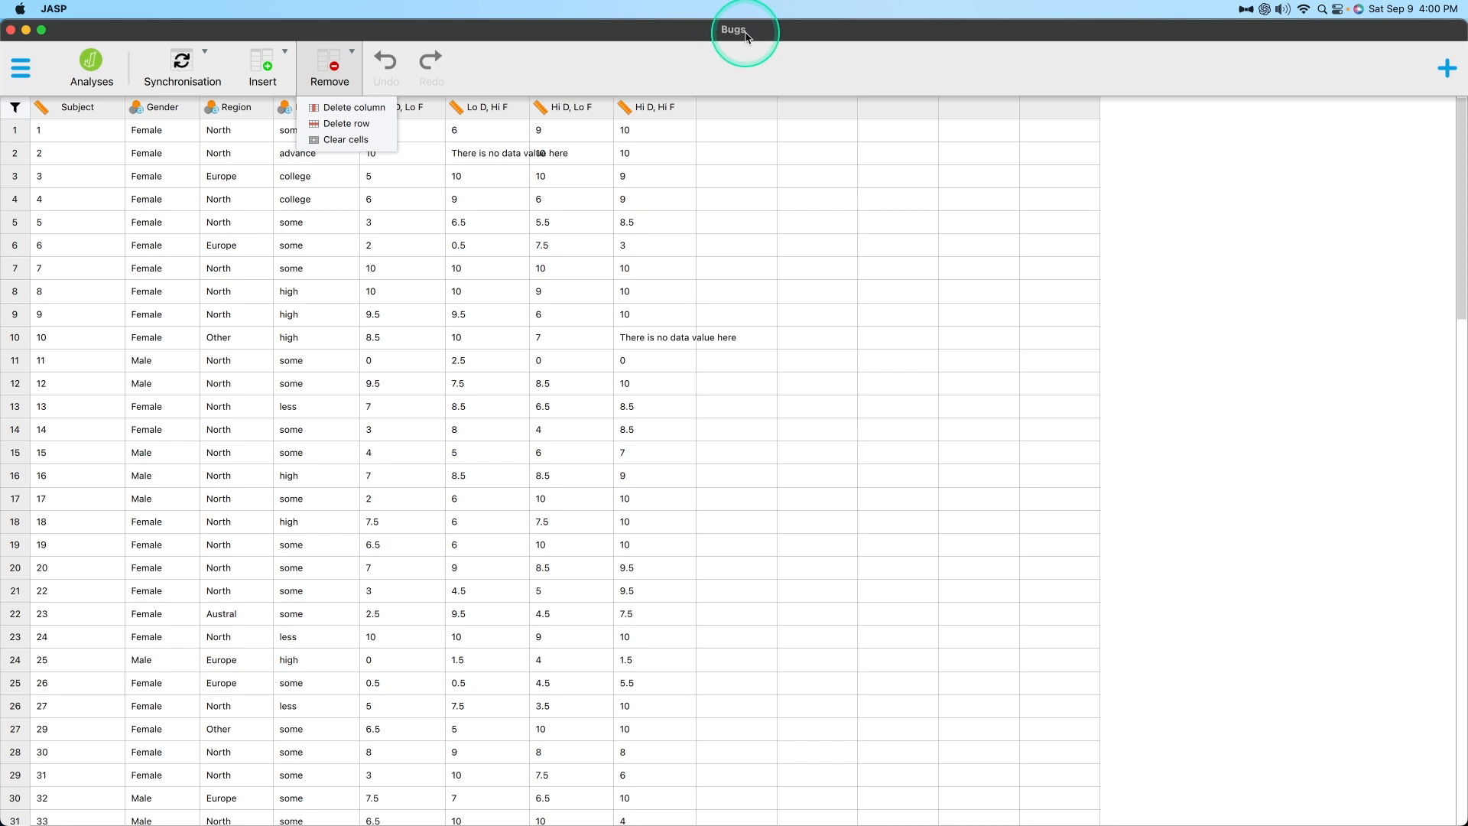
click(1208, 505)
Close the Bugs data set and create a new blank data set.
click(6, 65)
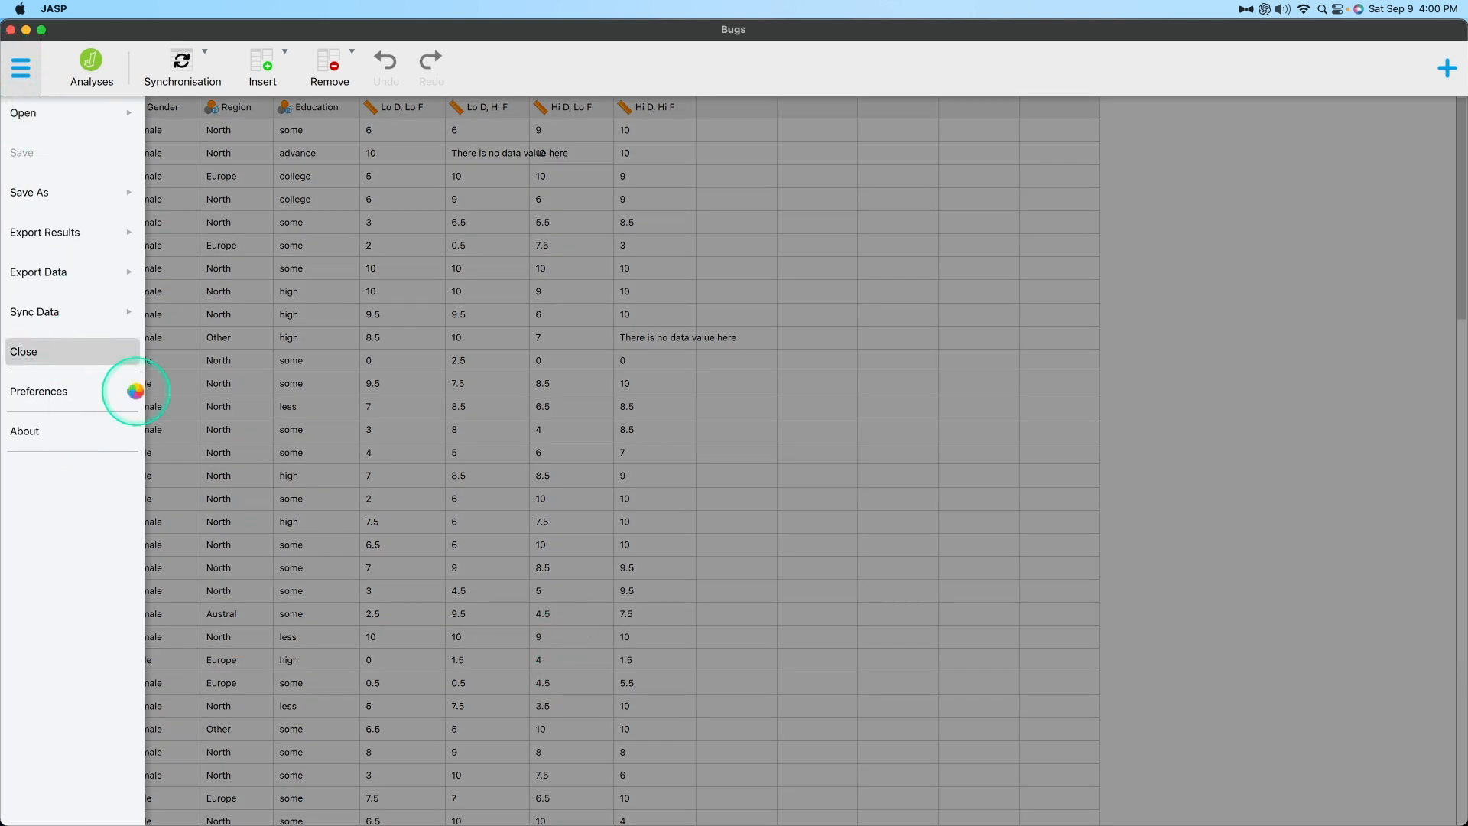
click(42, 354)
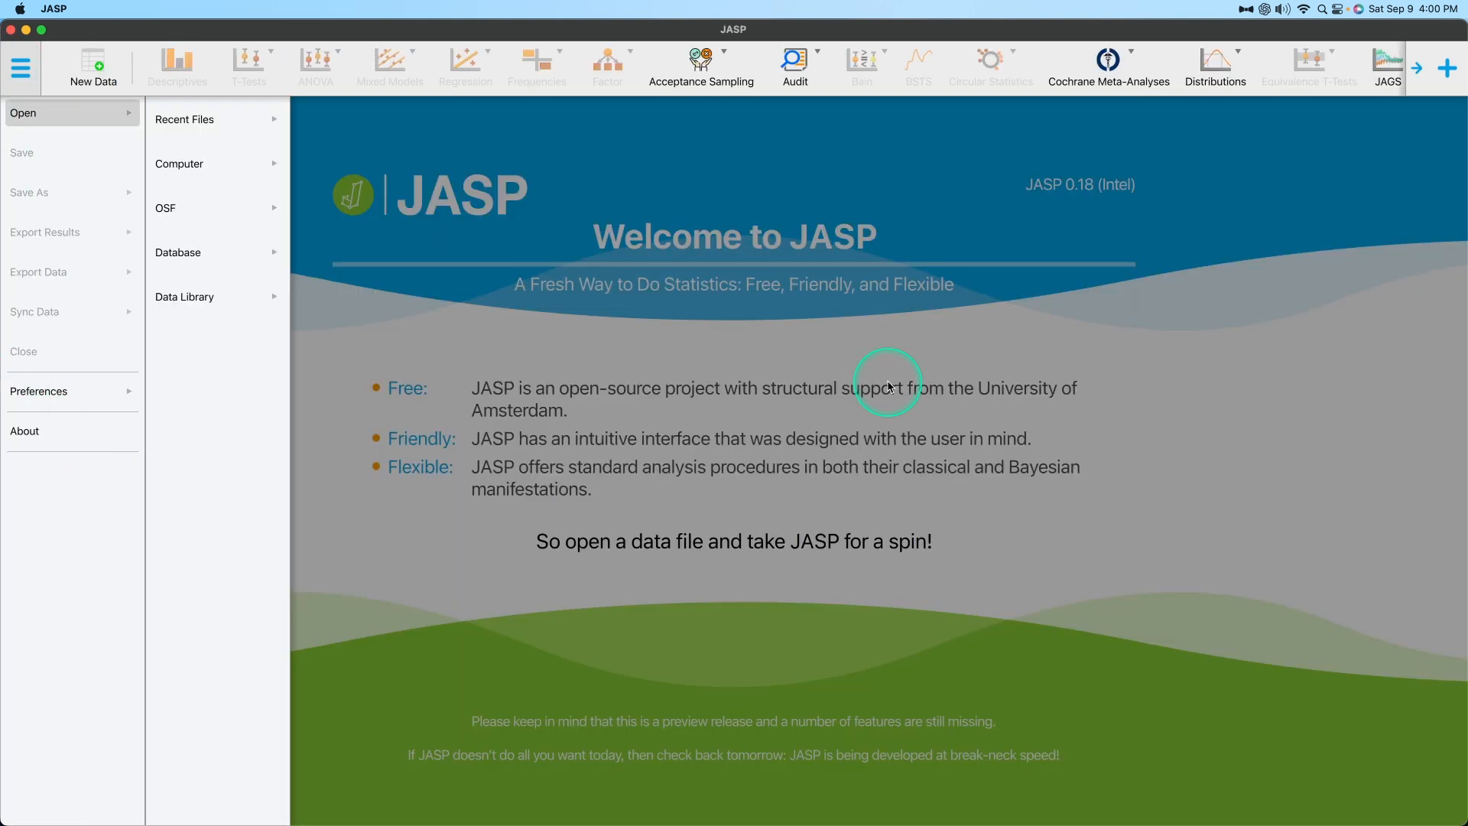
click(888, 386)
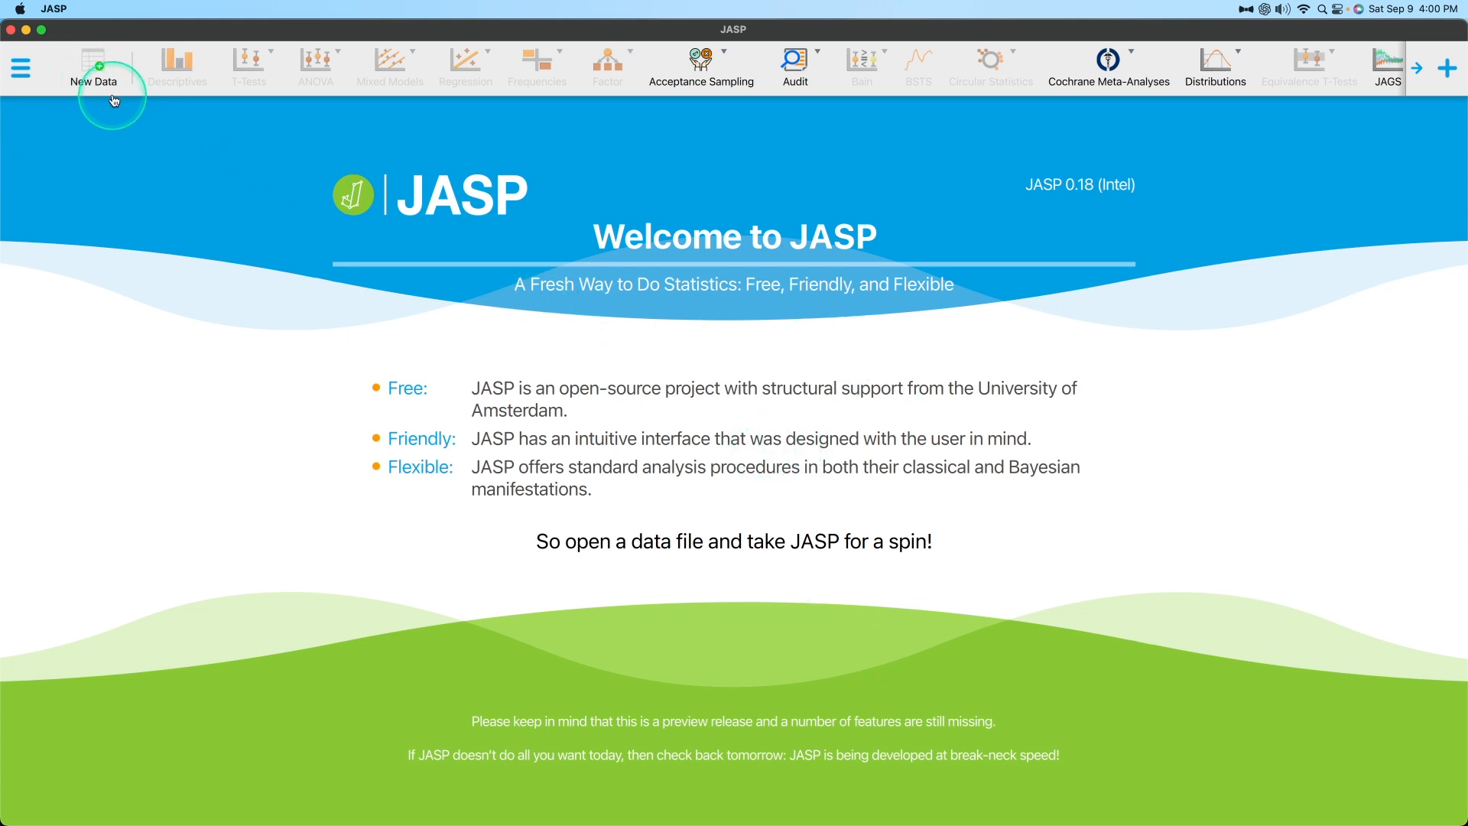
click(98, 74)
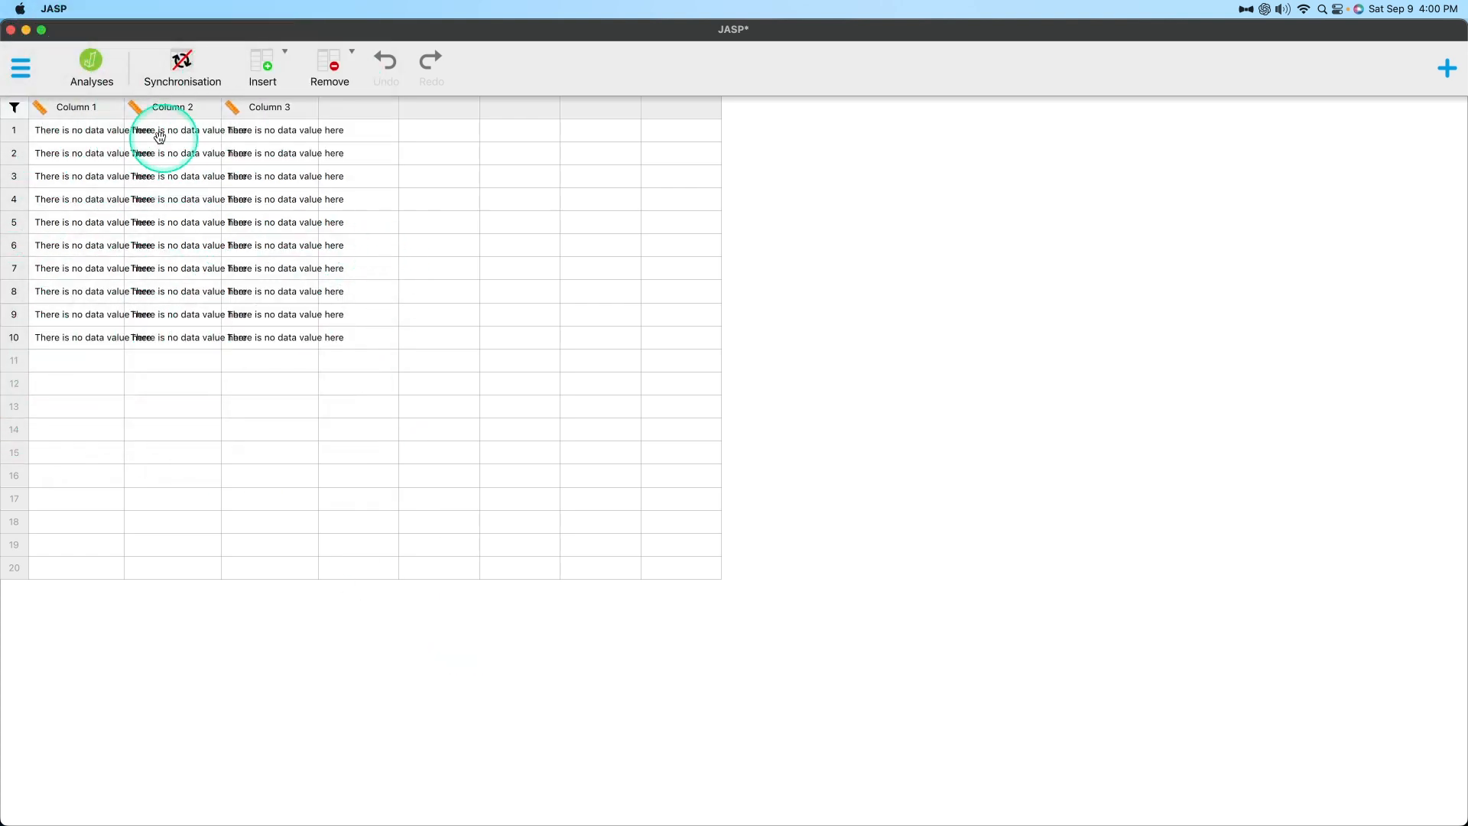
Try to remove the missing-value placeholder text by clearing all cells of Columns 1 to 3.
click(65, 128)
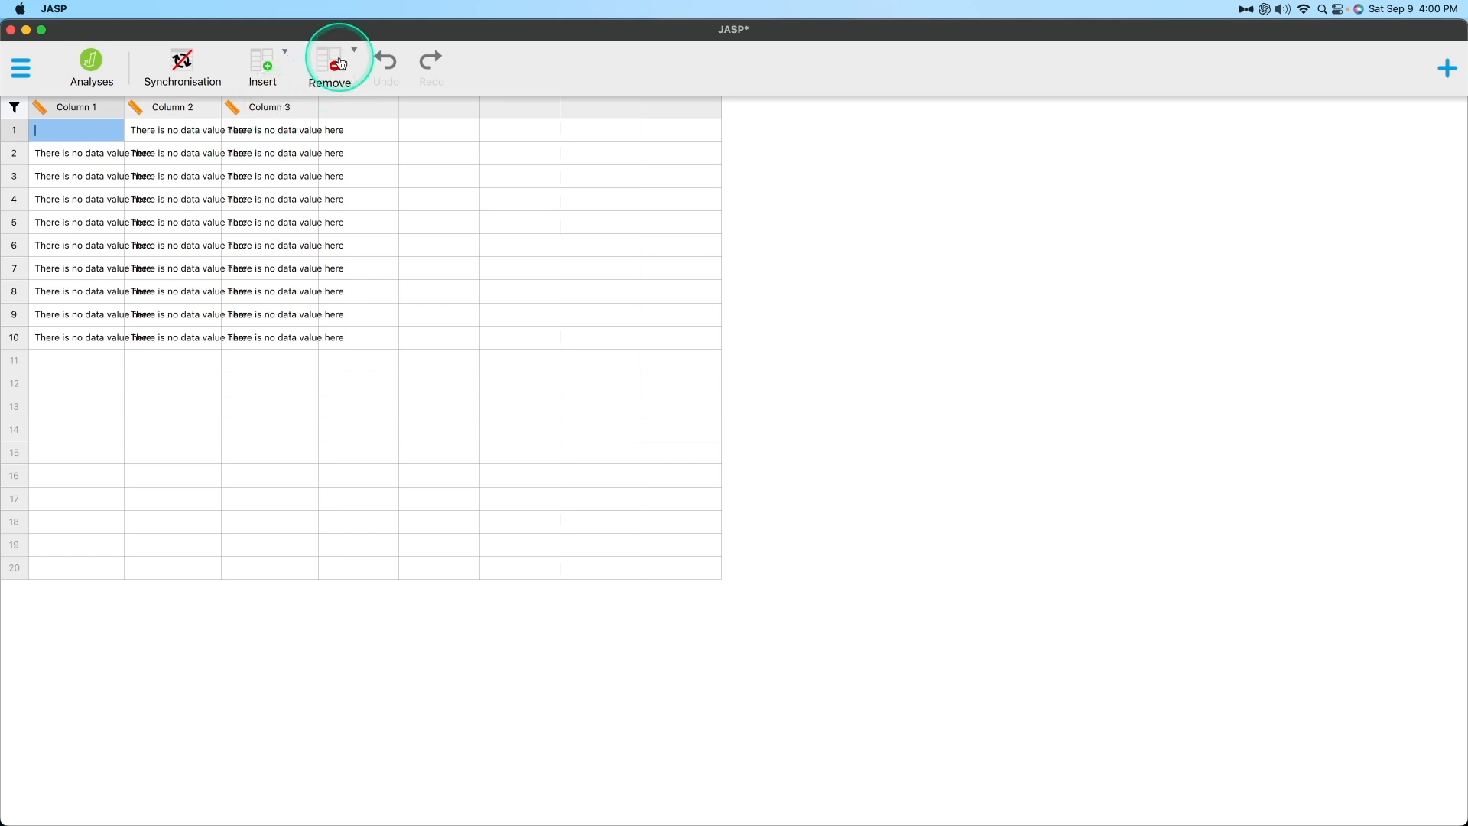
click(334, 64)
right_click(96, 113)
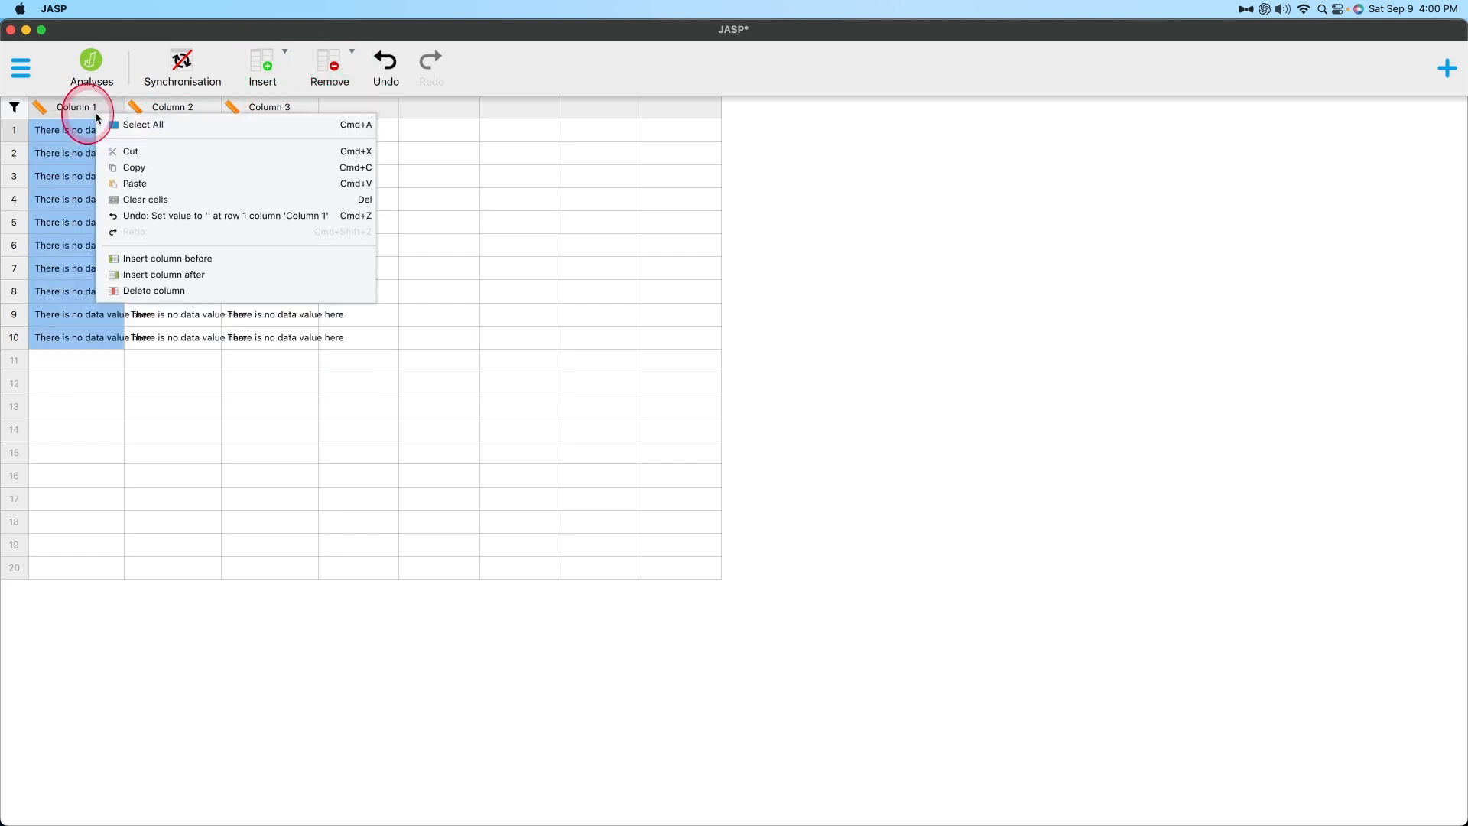
click(116, 127)
click(321, 57)
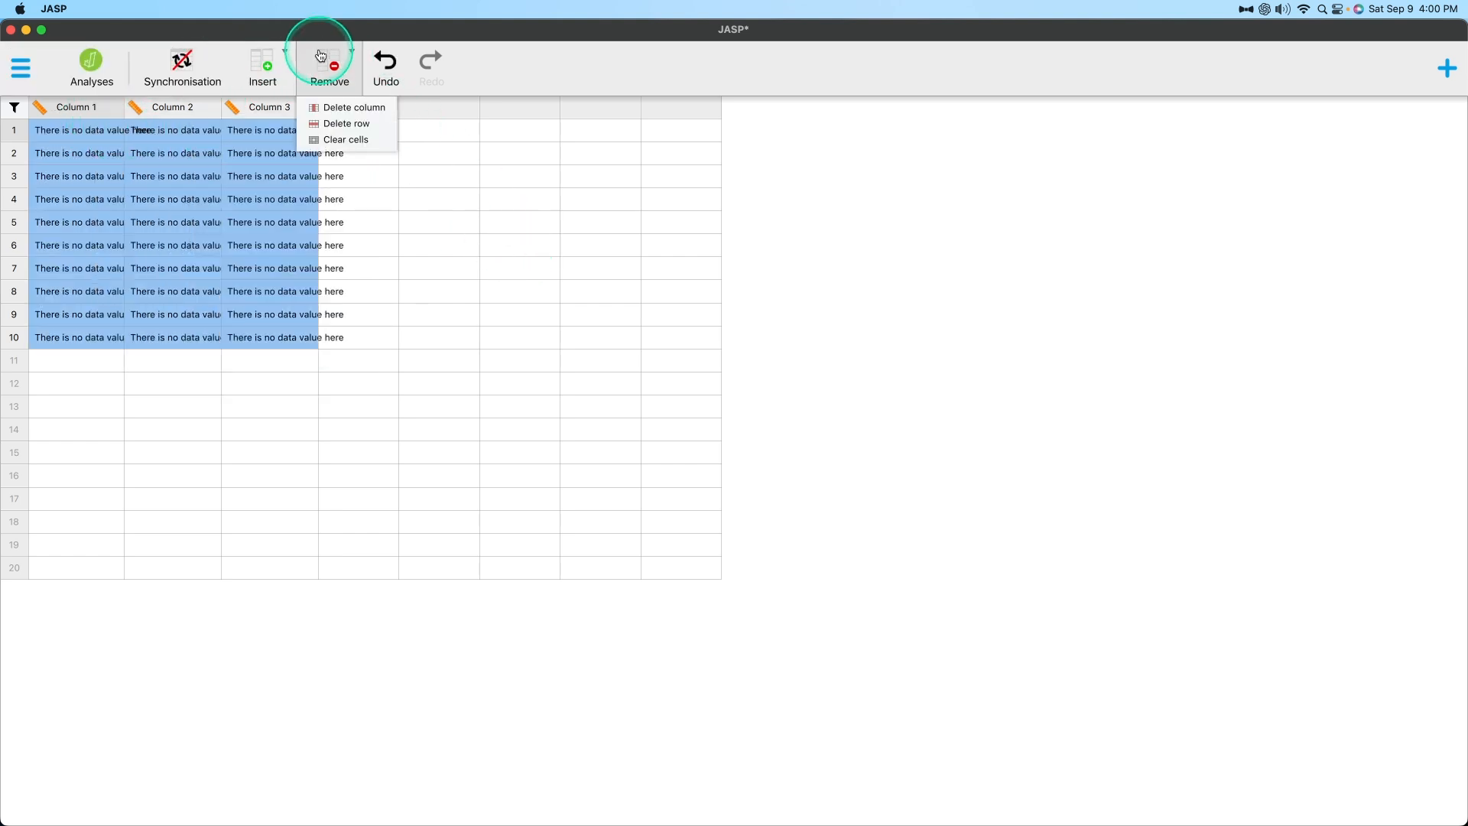
click(367, 138)
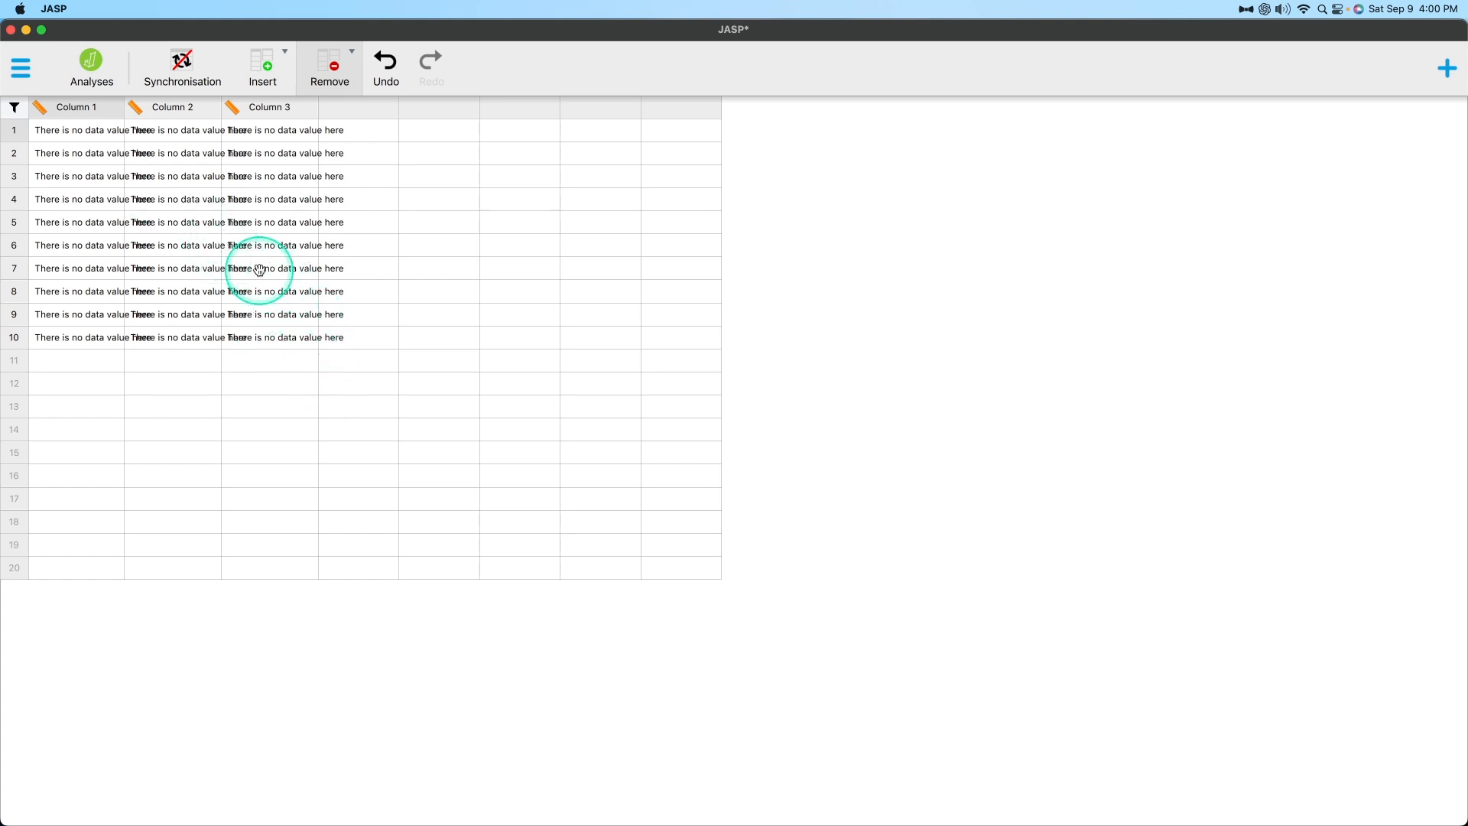
click(283, 338)
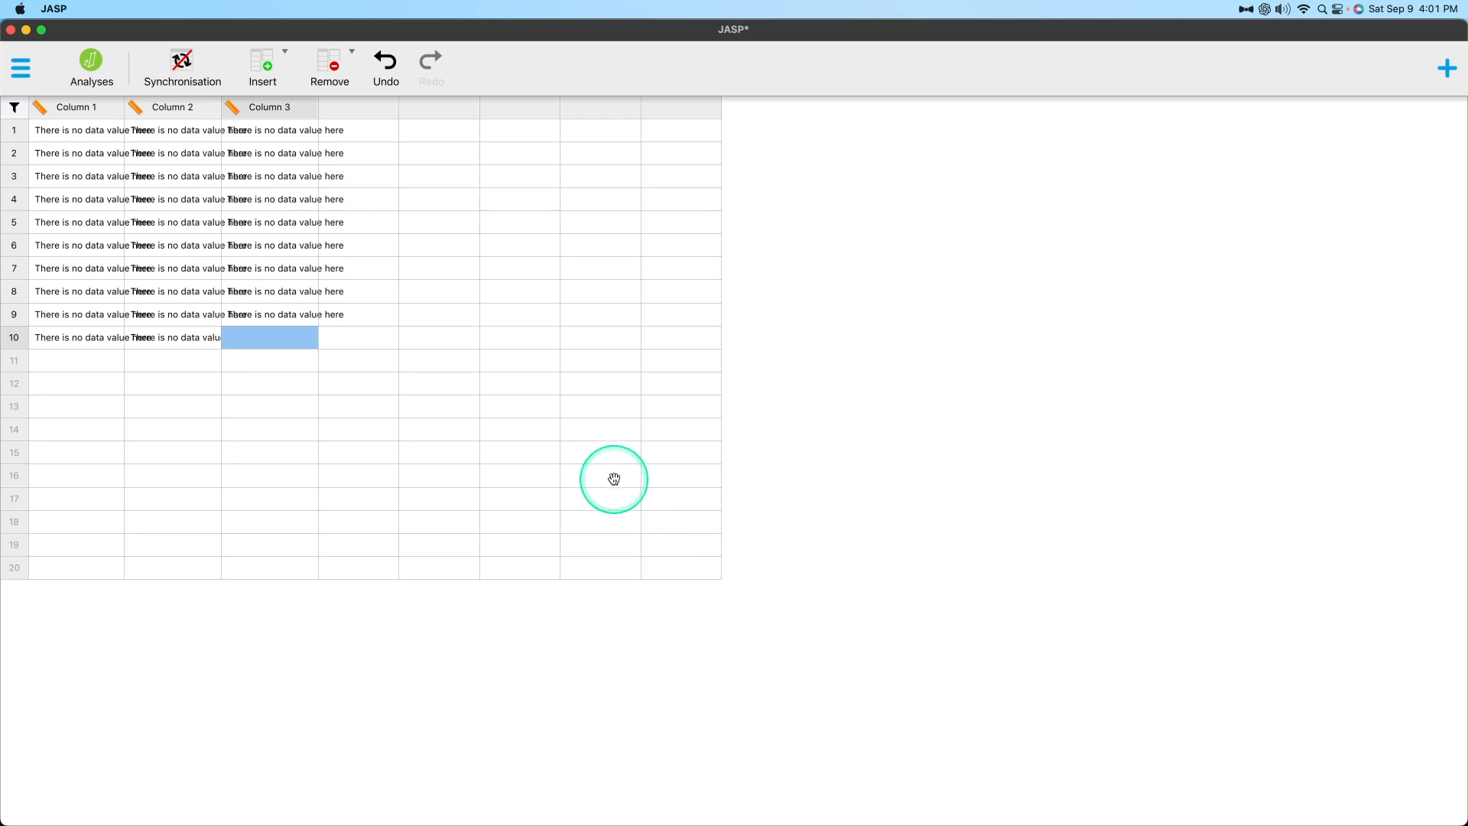
In the data preferences, empty the text used to show missing values.
click(20, 68)
click(108, 411)
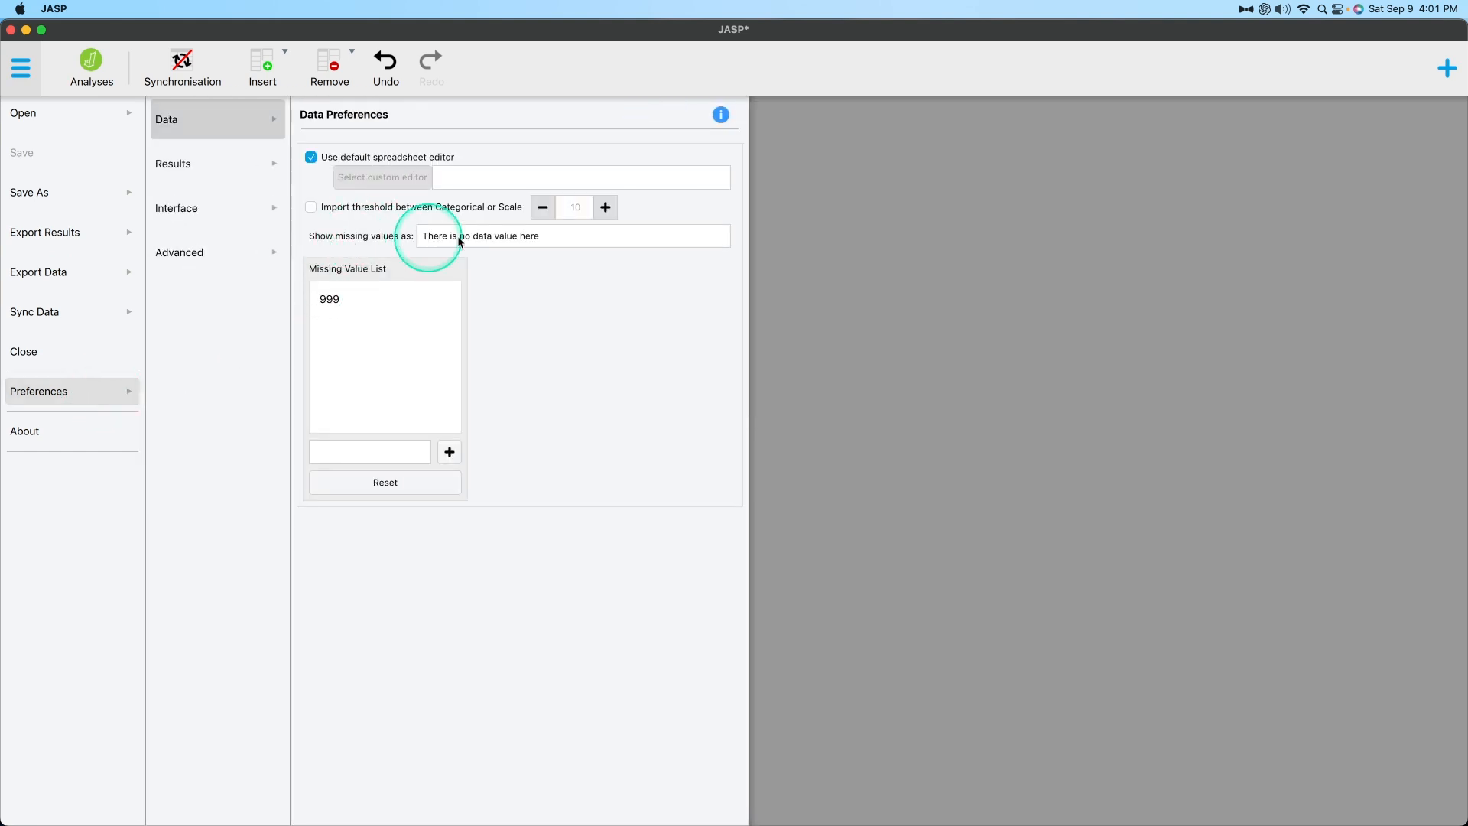
double_click(515, 237)
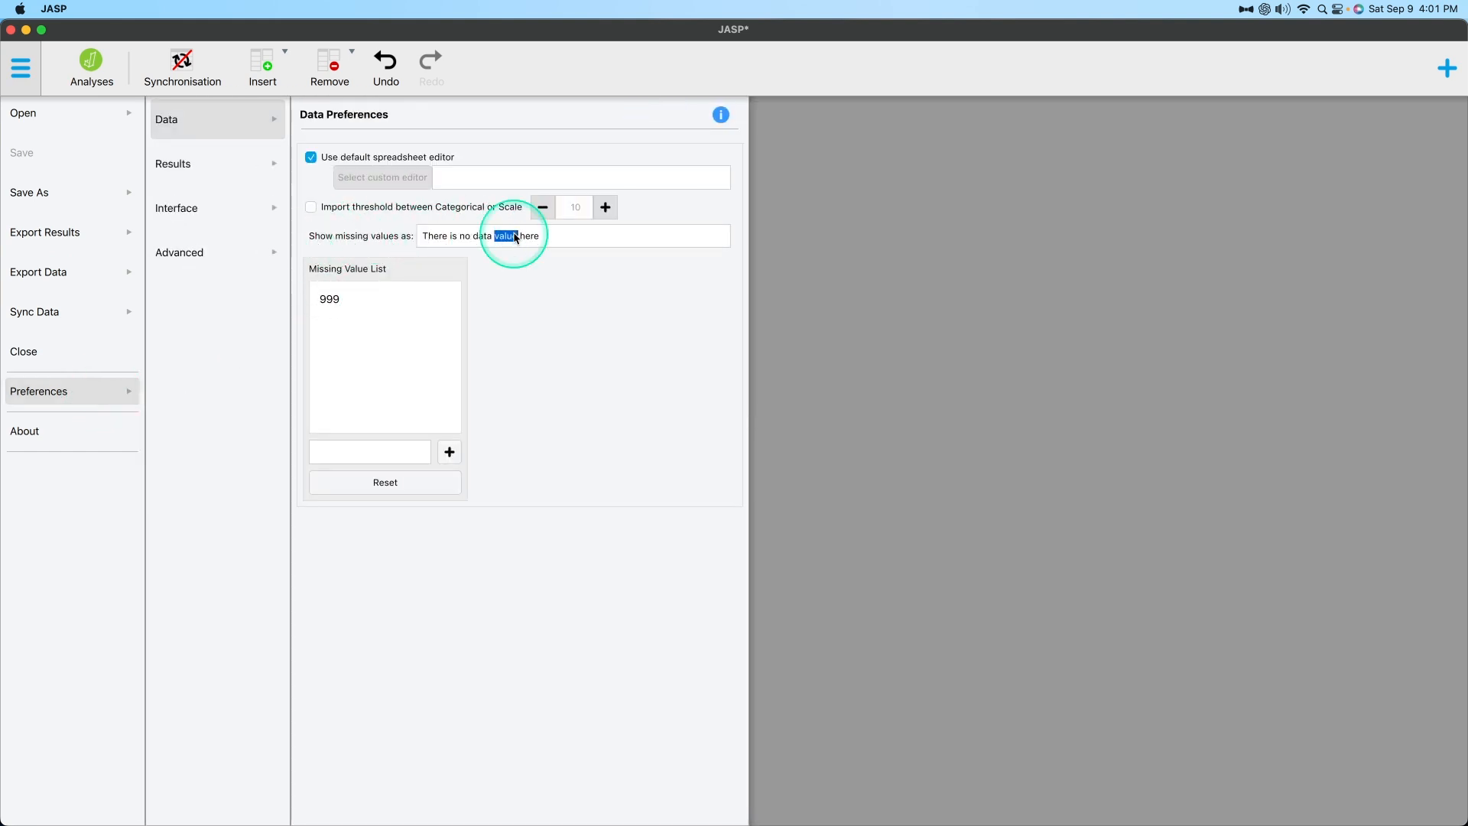
triple_click(516, 237)
key(BackSpace)
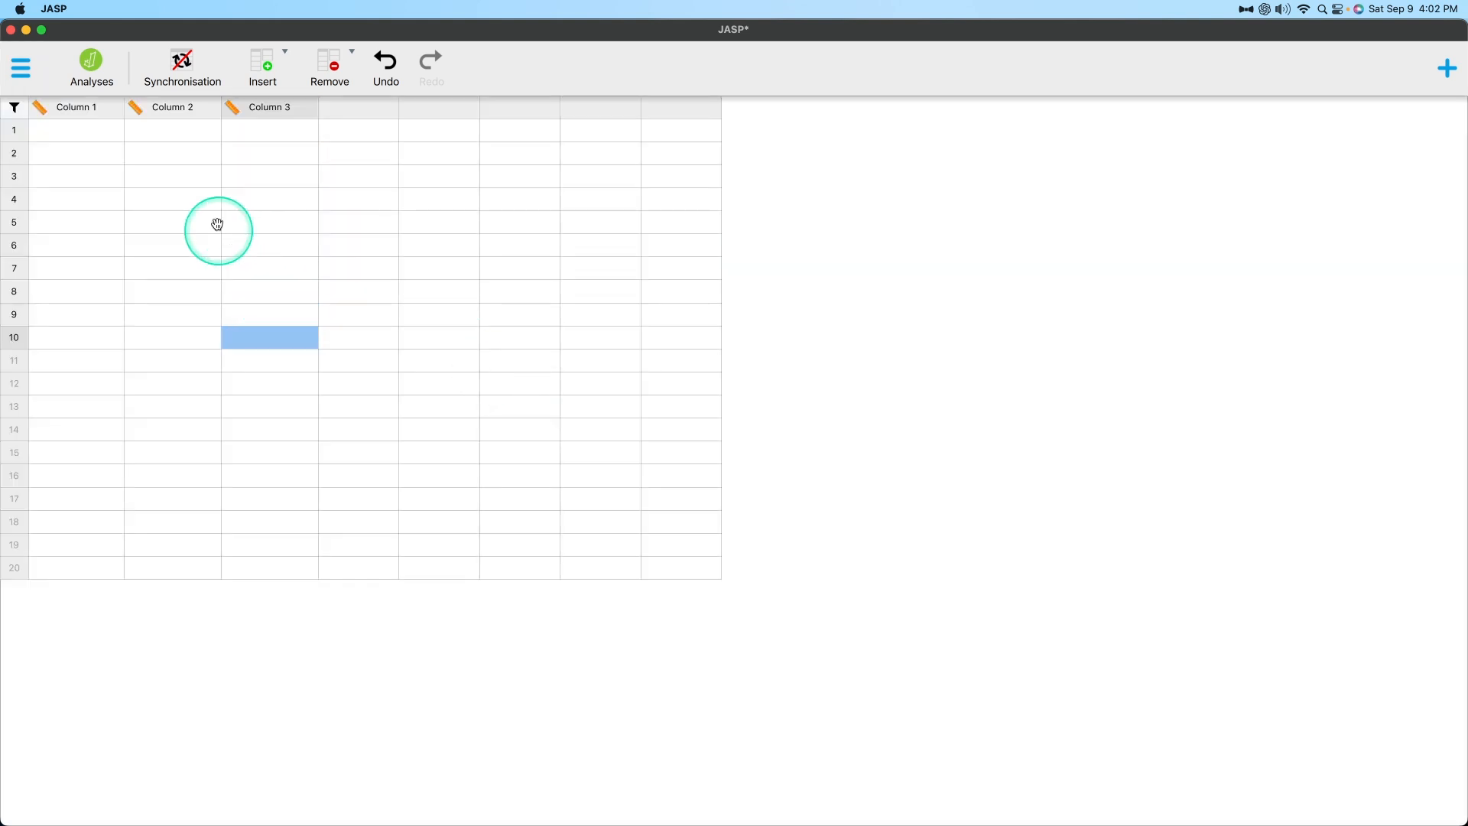
Fill rows 1 to 10 of Column 1 with the consecutive numbers 1 through 10.
click(101, 131)
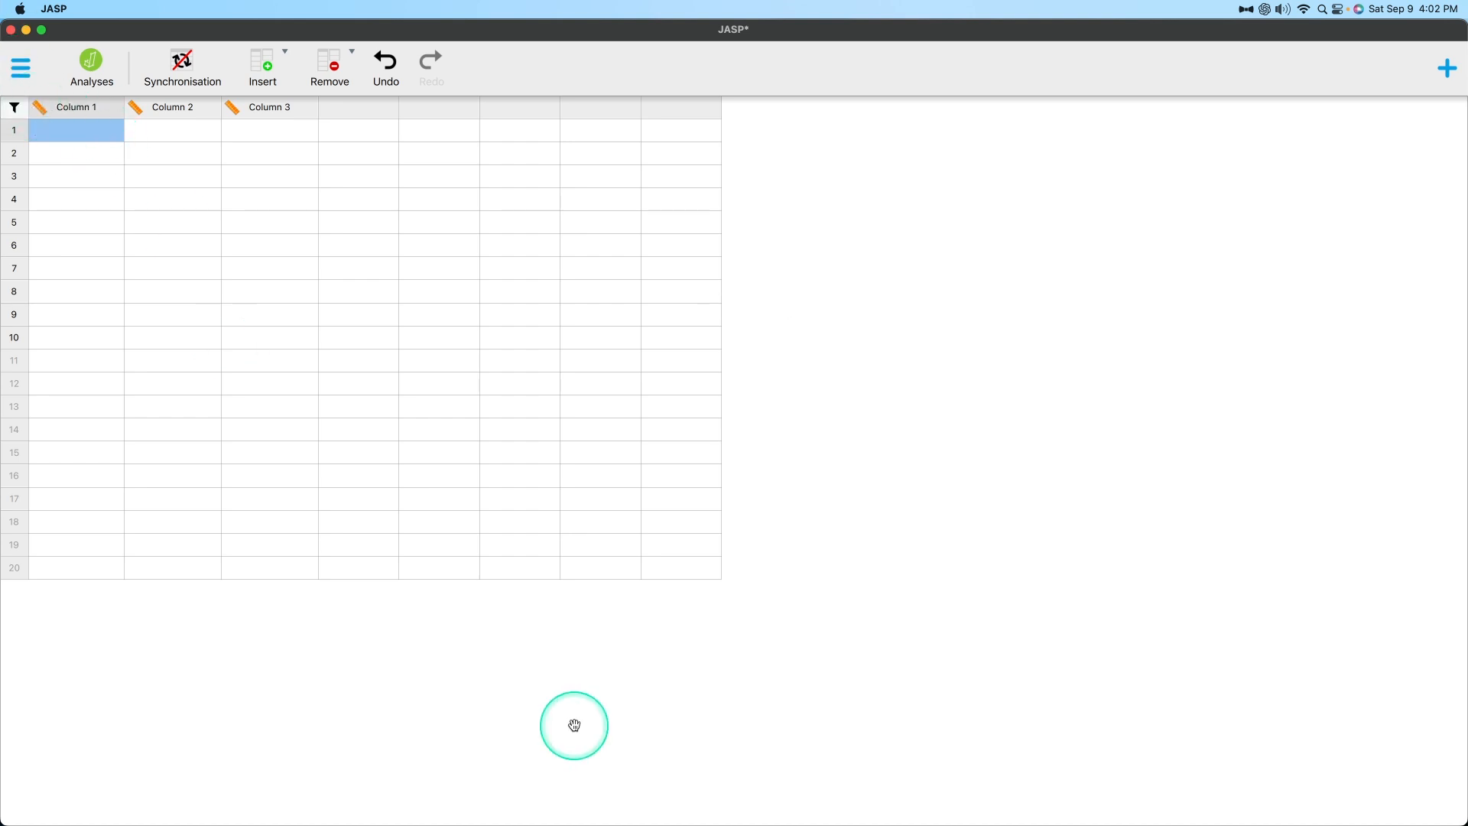
text(1)
key(Return)
text(2)
key(Return)
text(3)
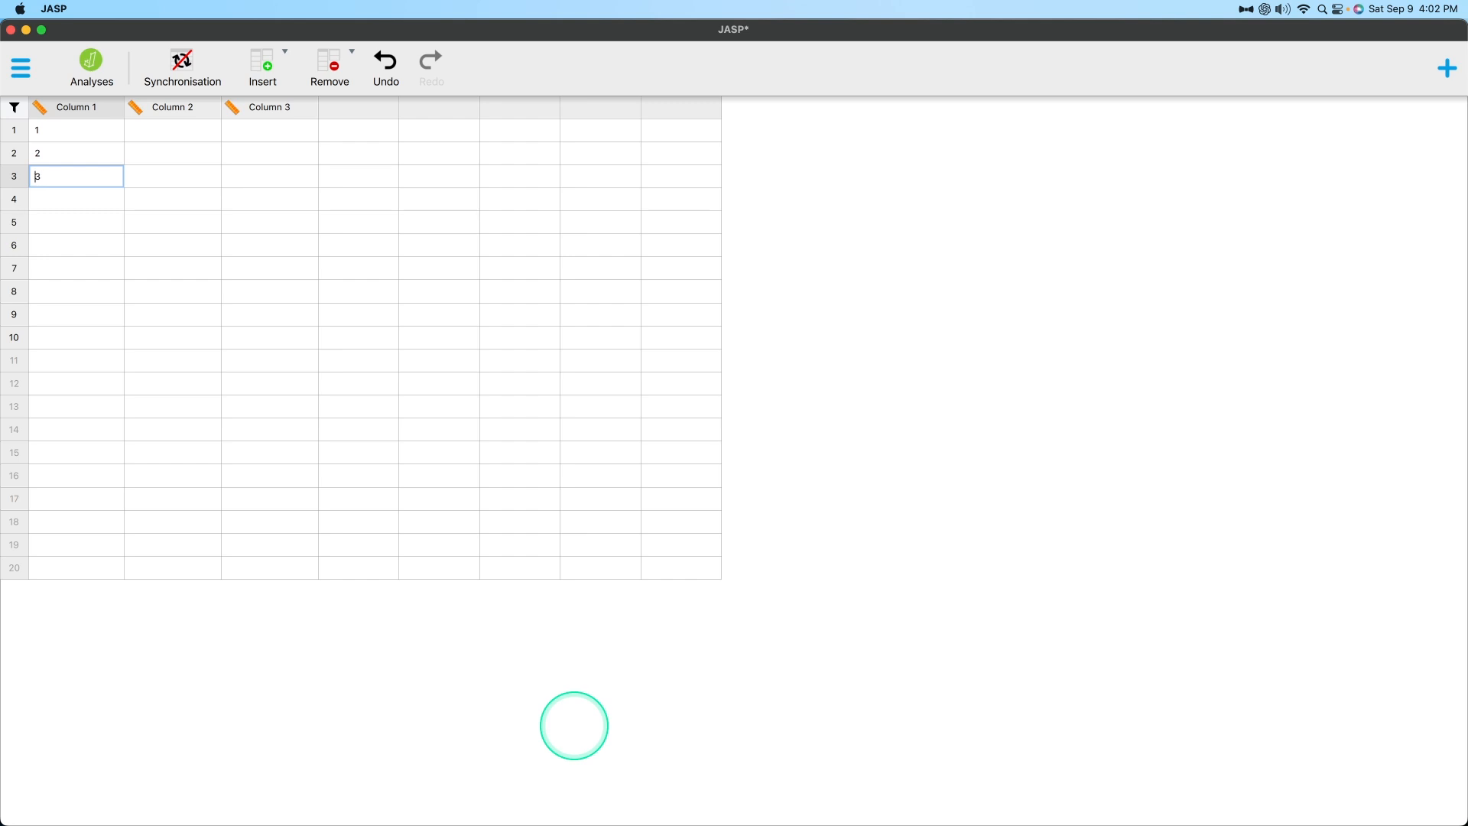
key(Return)
text(4)
key(Return)
text(5)
key(Return)
text(6)
key(Return)
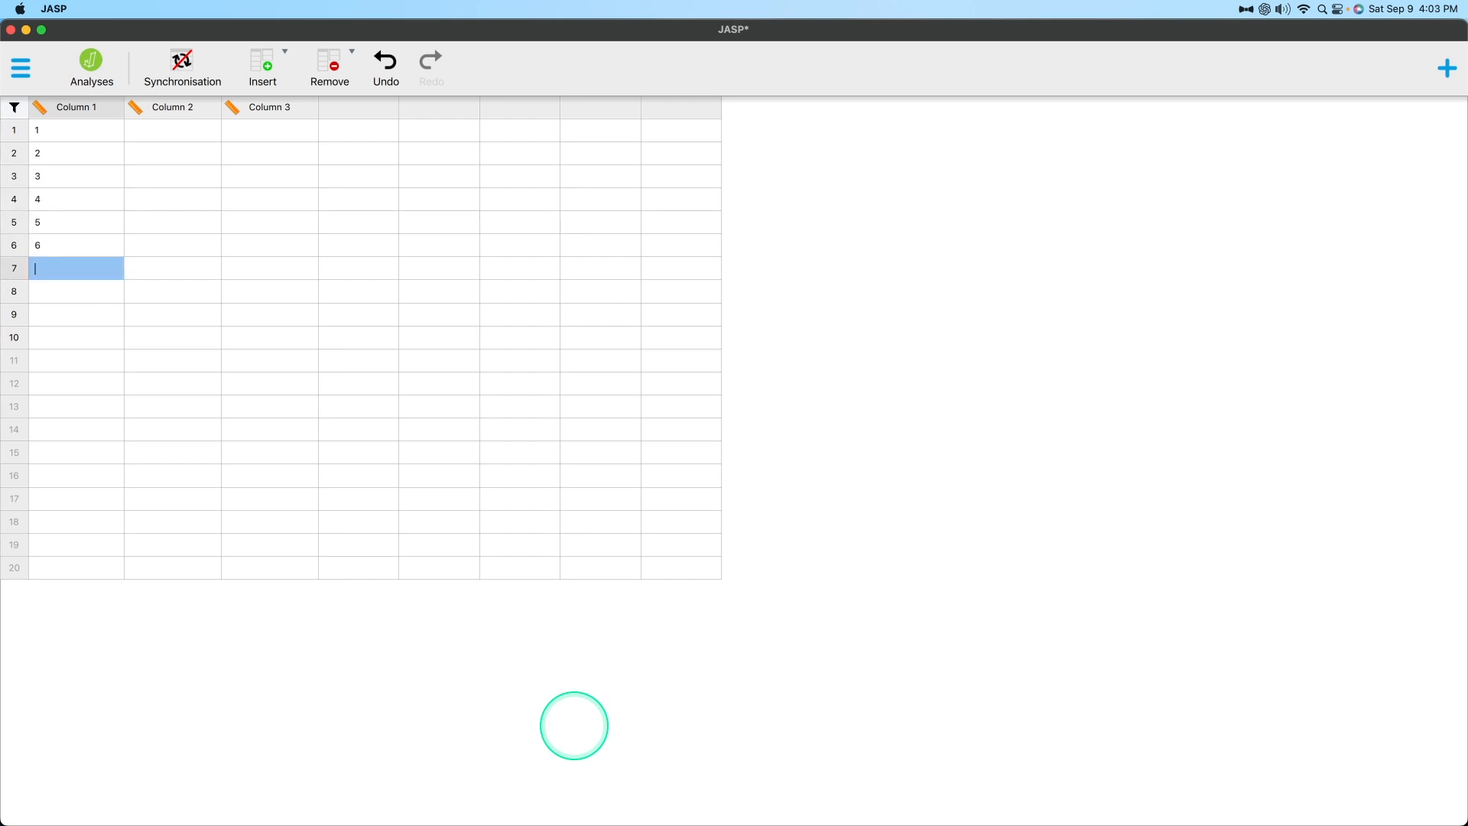
text(7)
key(Return)
text(8)
key(Return)
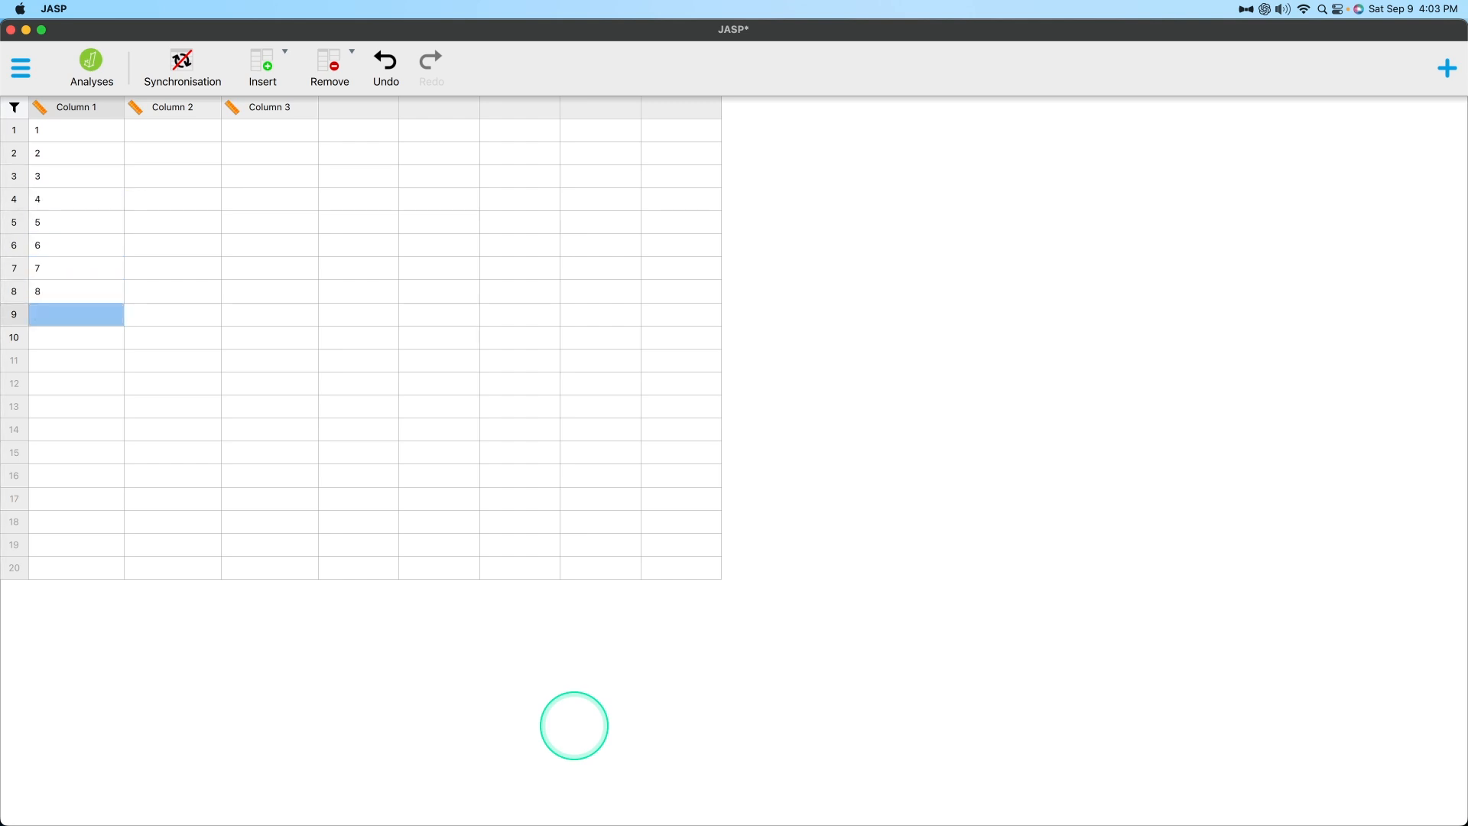
text(9)
key(Return)
text(10)
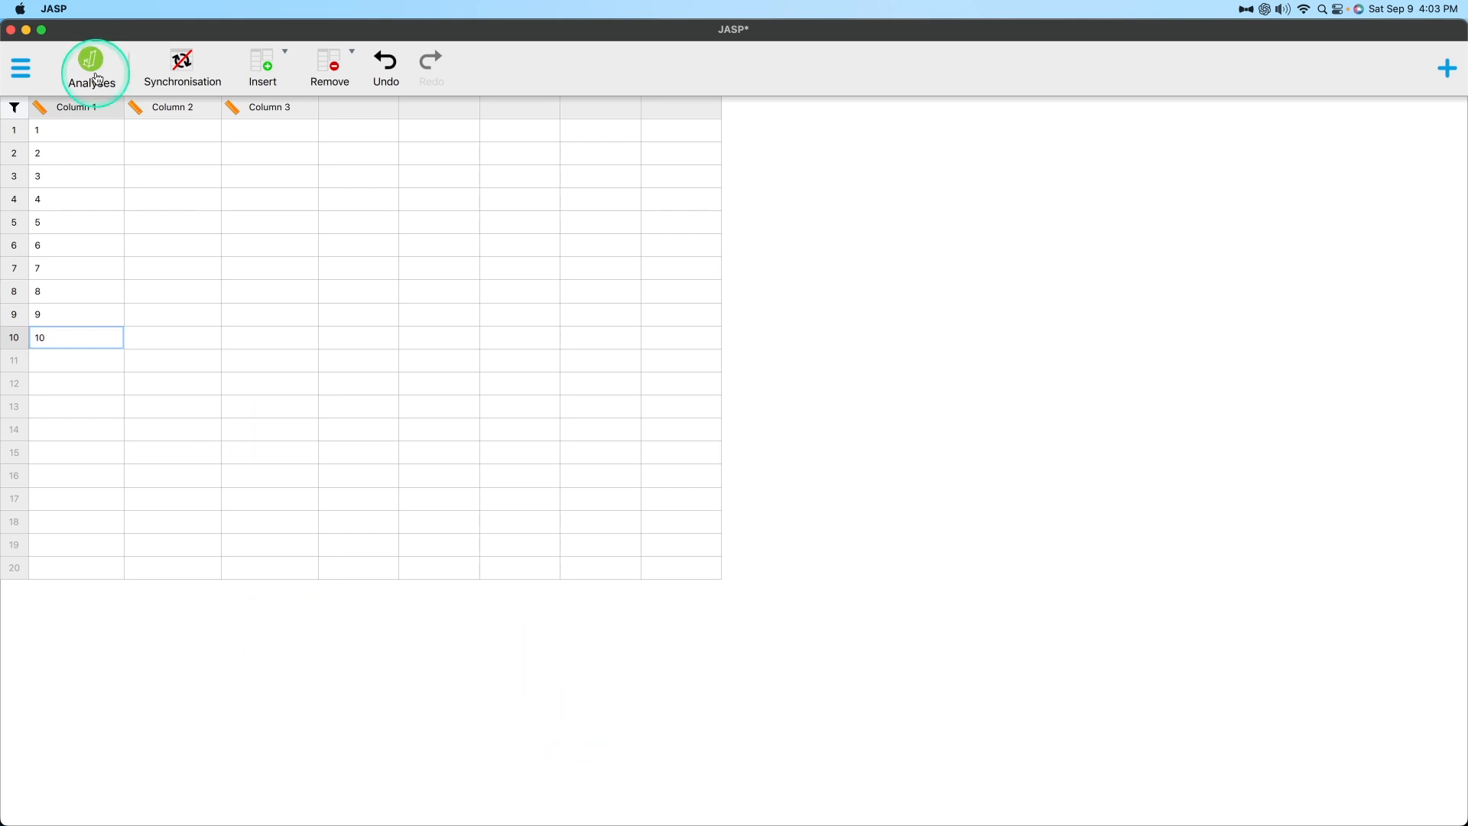
Rename Column 1 as "Subject", give it the description "This was the subject ID." and close its properties.
double_click(83, 108)
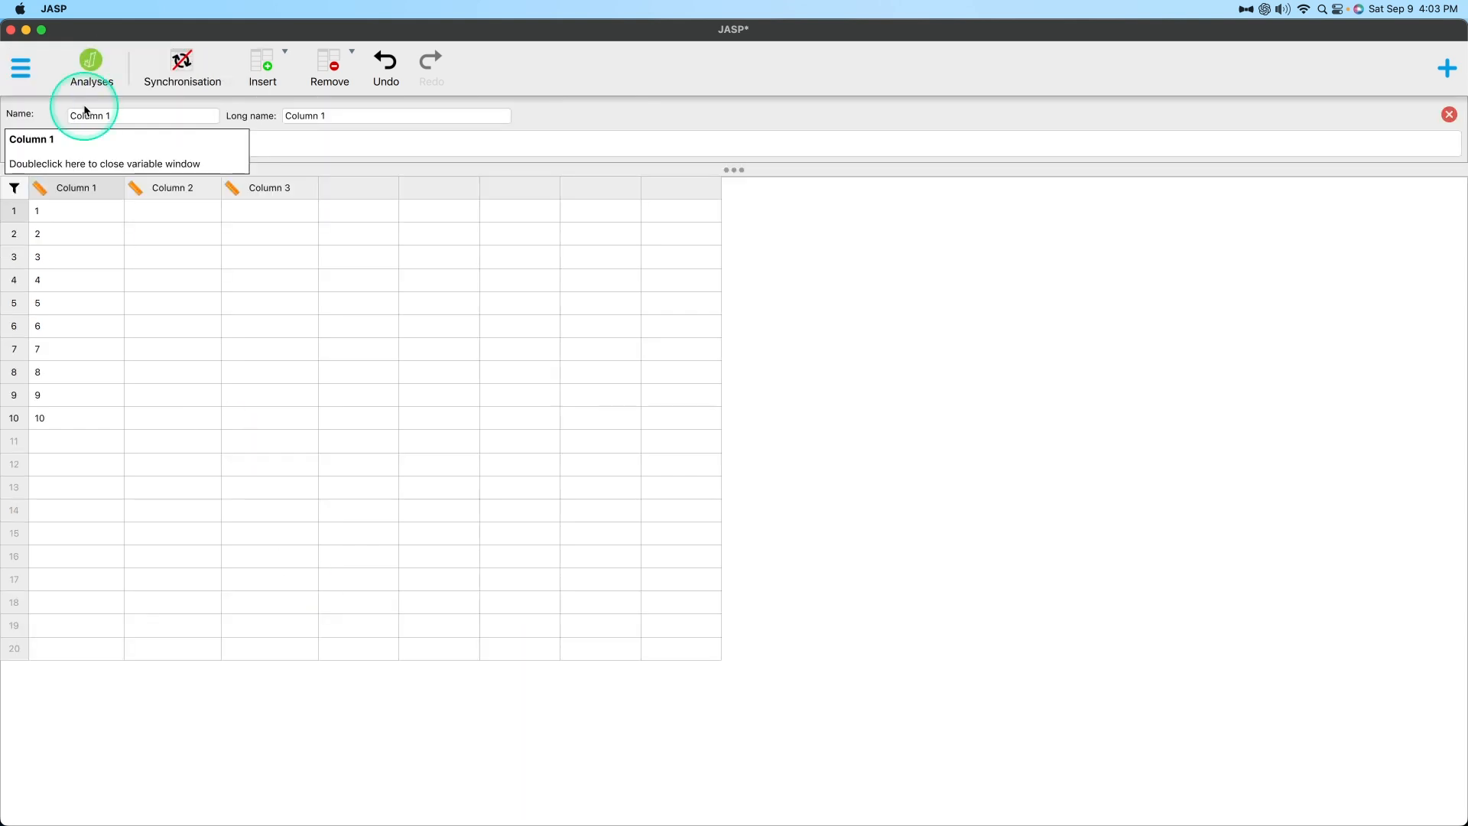
triple_click(129, 117)
text(Subject)
key(Tab)
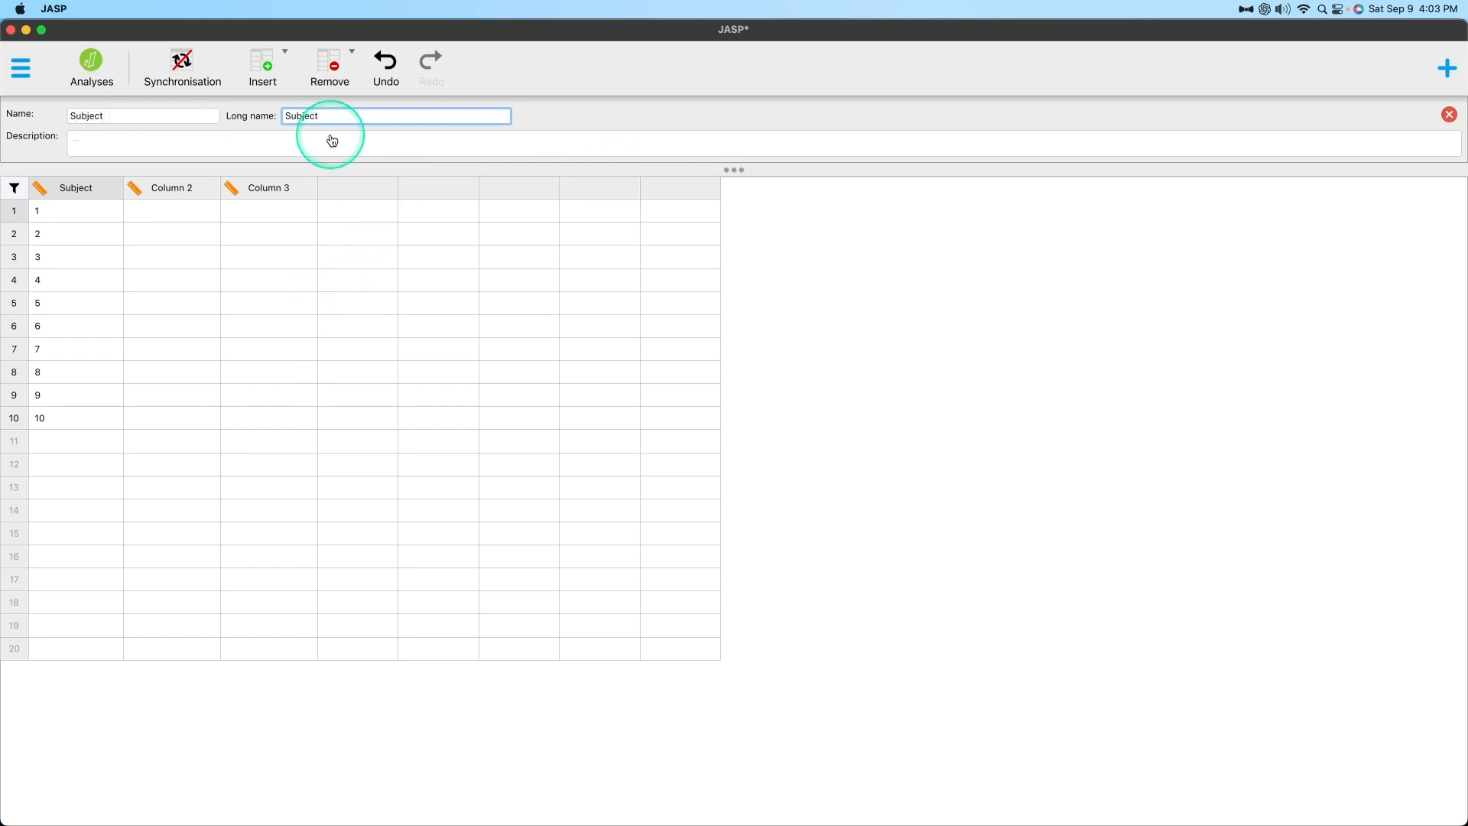
click(108, 151)
text(This was the sub)
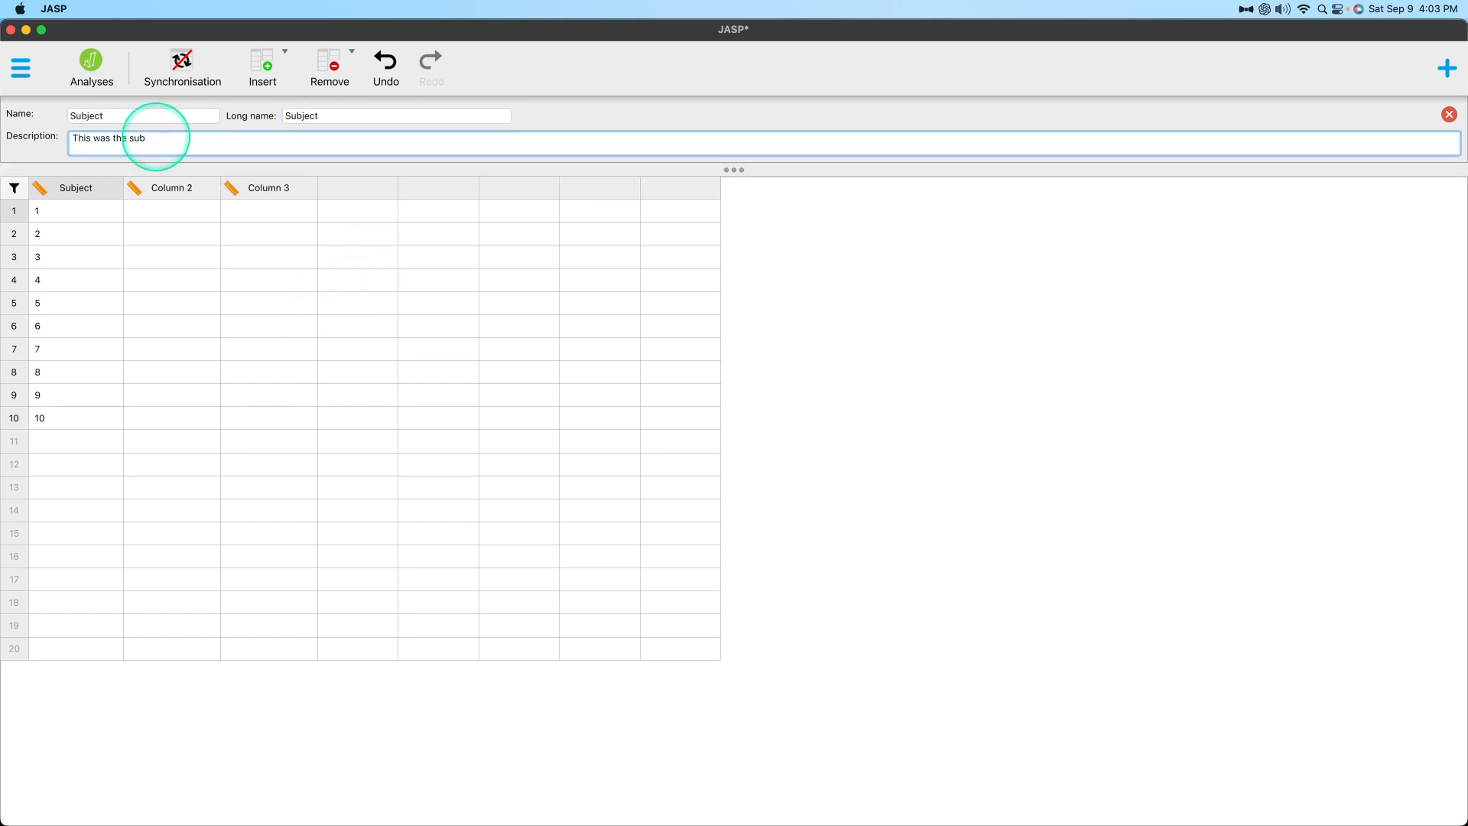
text(ject ID.)
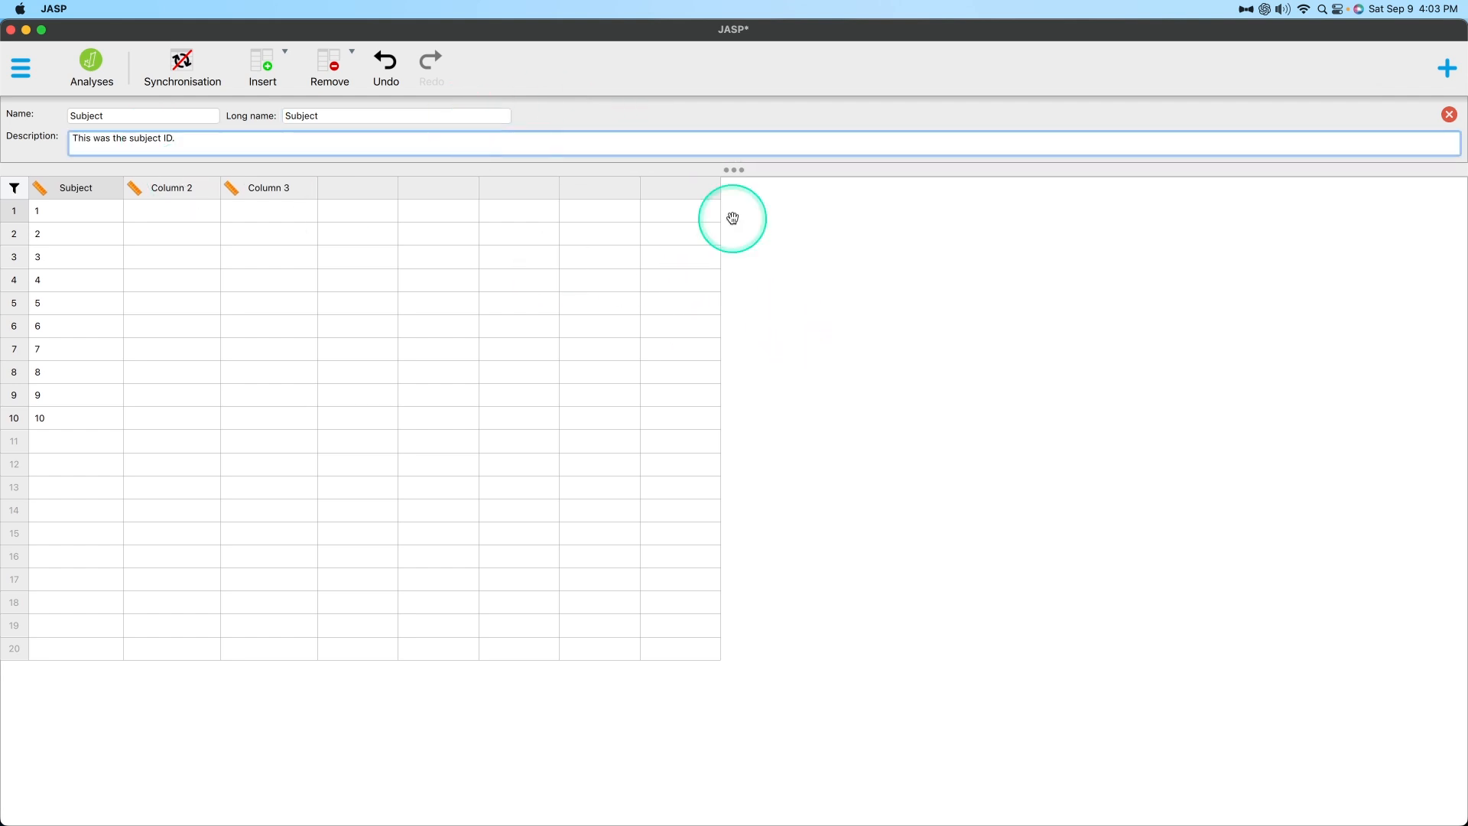
click(1449, 114)
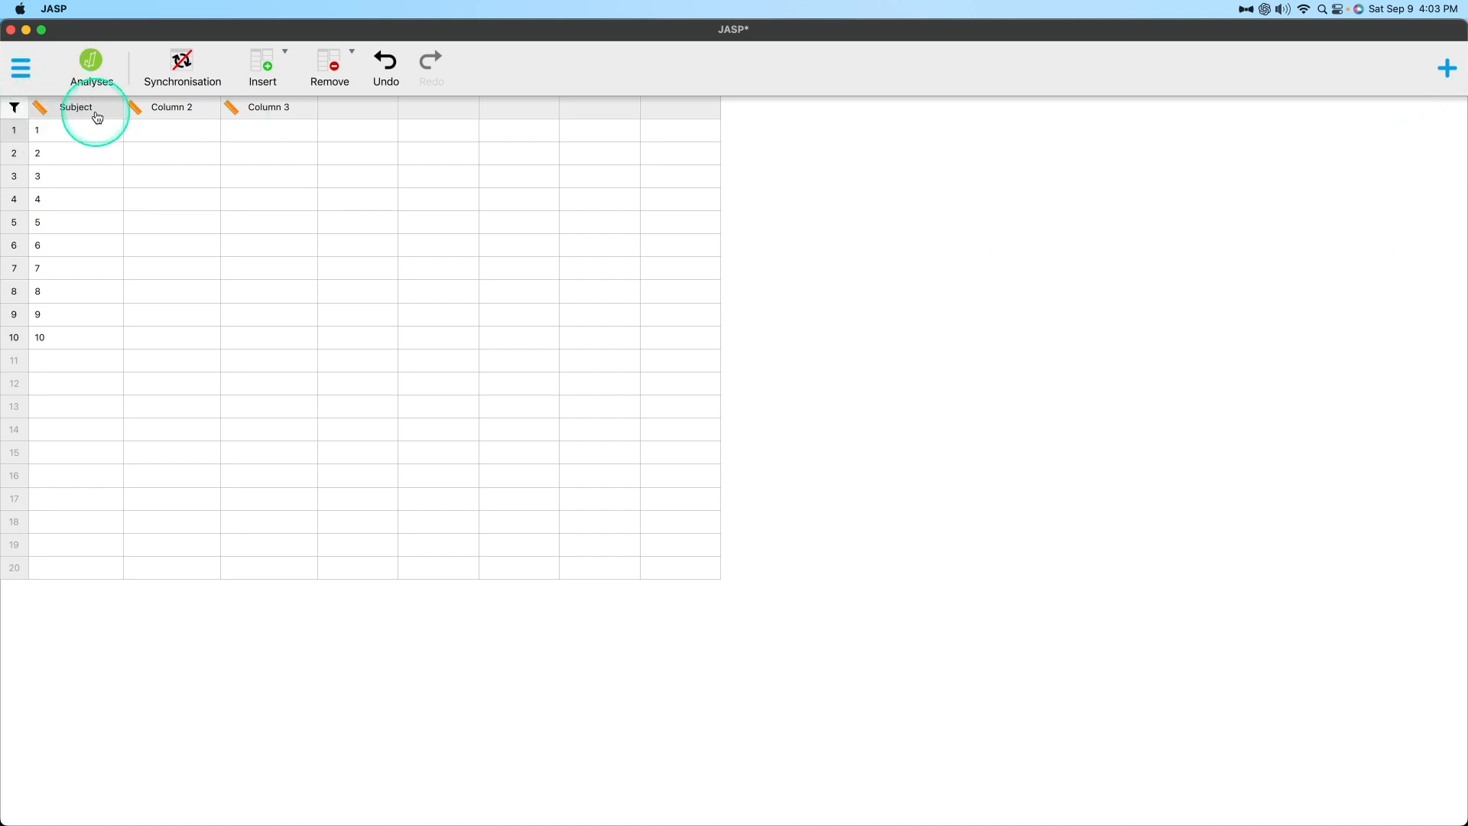
Change the Subject column's measurement type to Nominal.
click(44, 114)
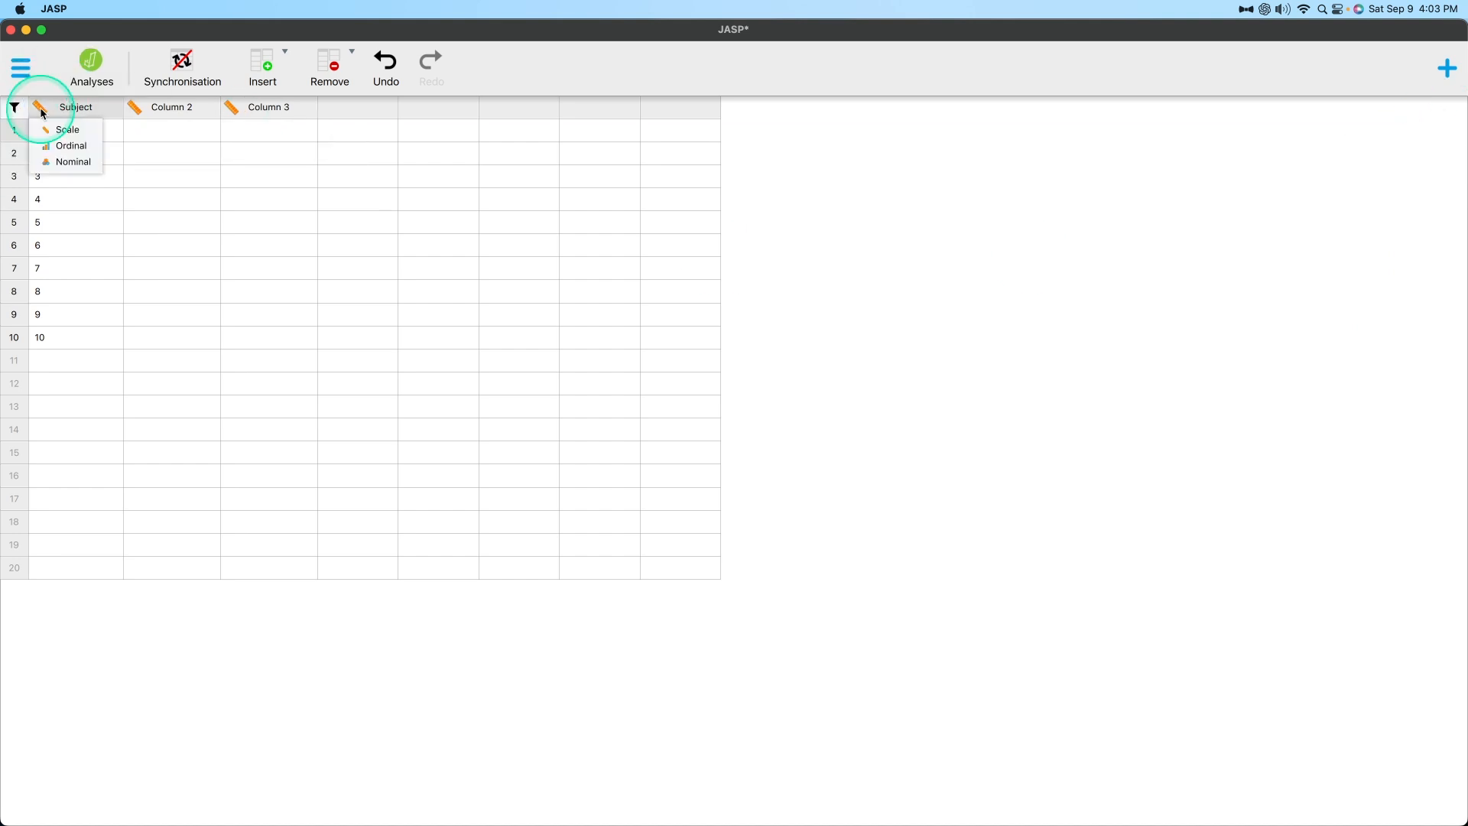
click(61, 161)
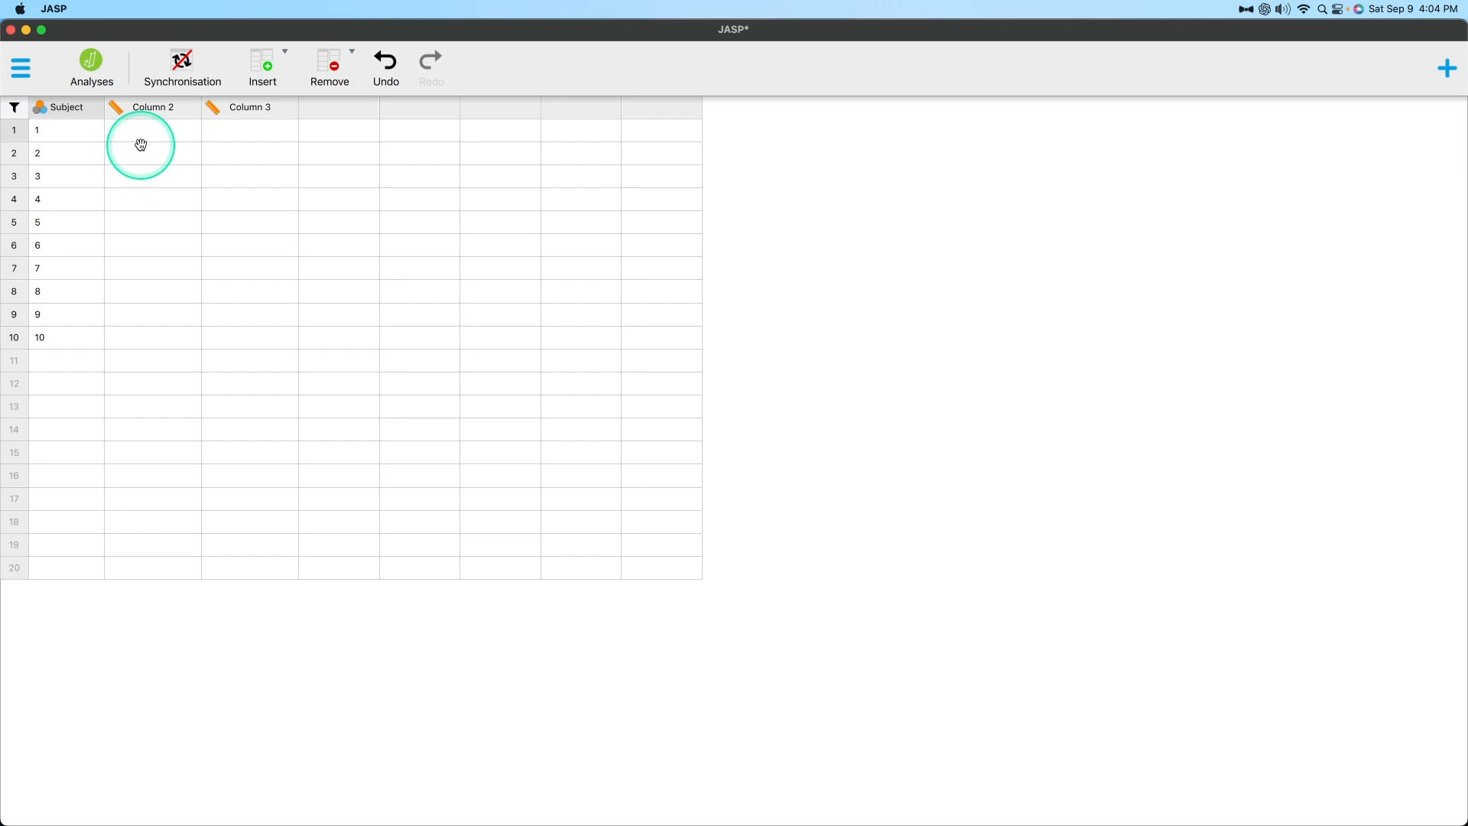
click(42, 108)
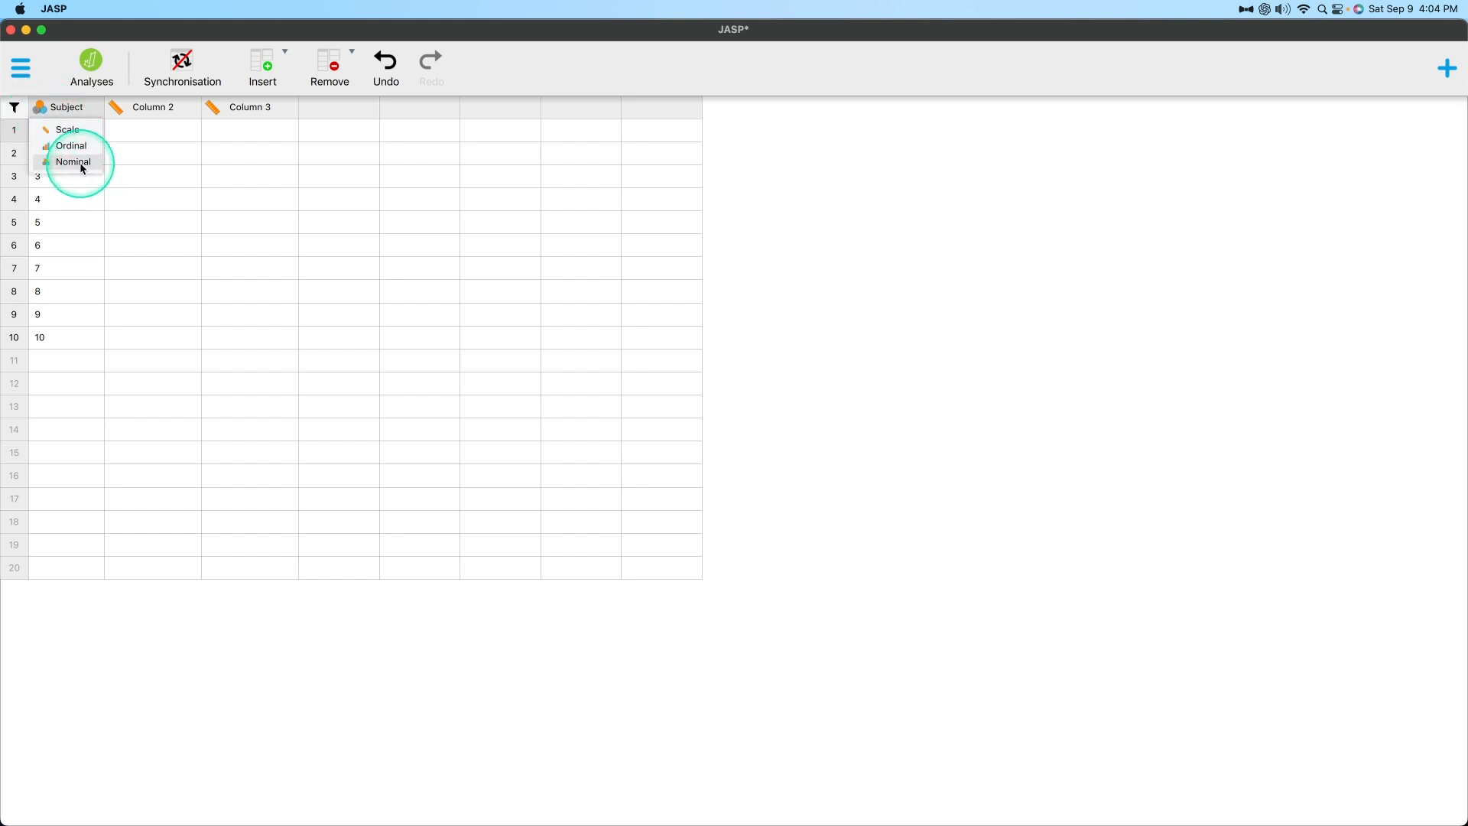
click(219, 191)
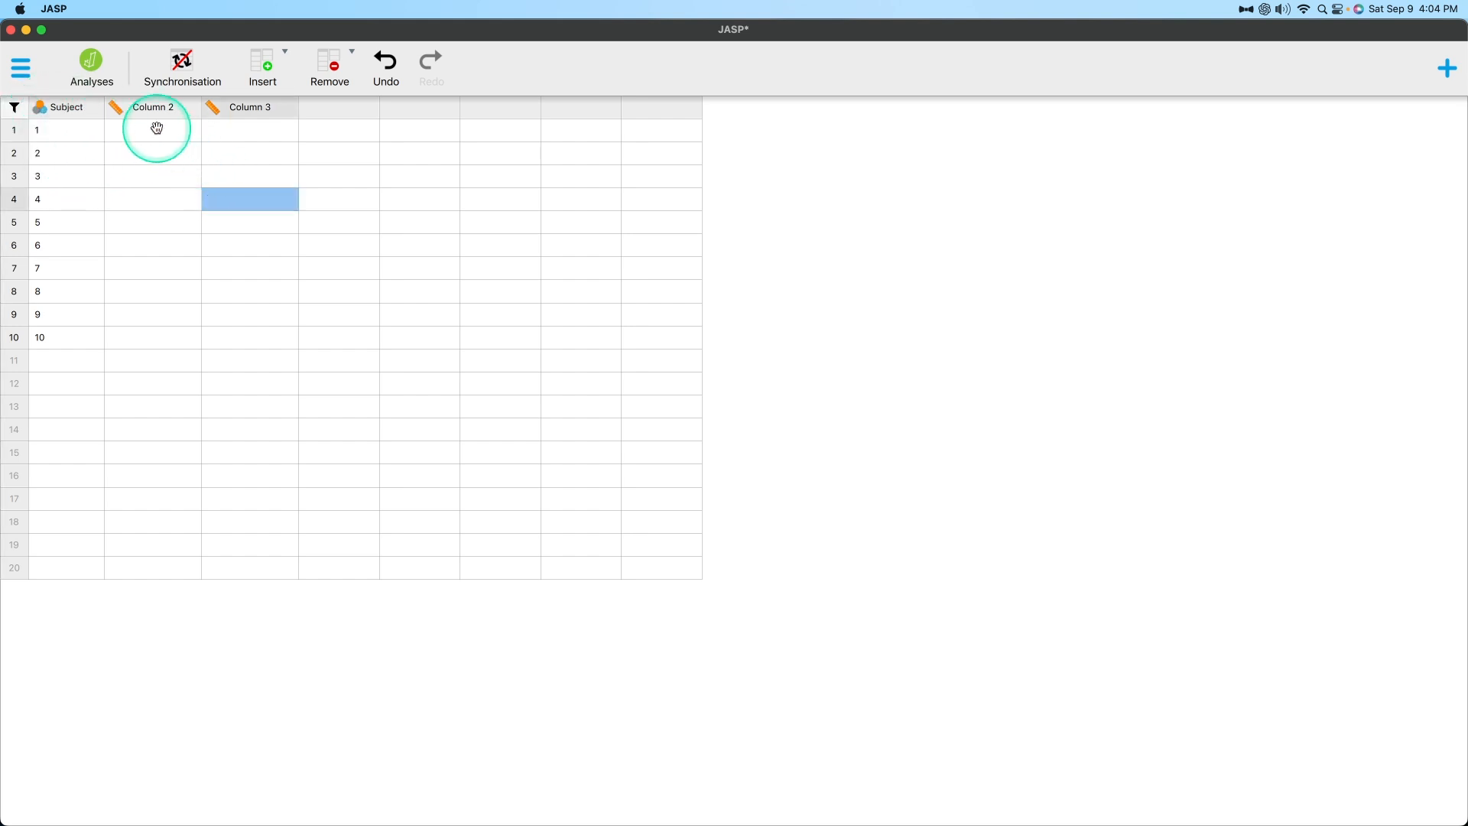
Fill rows 1 to 10 of Column 2 with 94, 44, 33, 98, 67, 87, 12, 79, 88 and 91.
click(157, 128)
text(94)
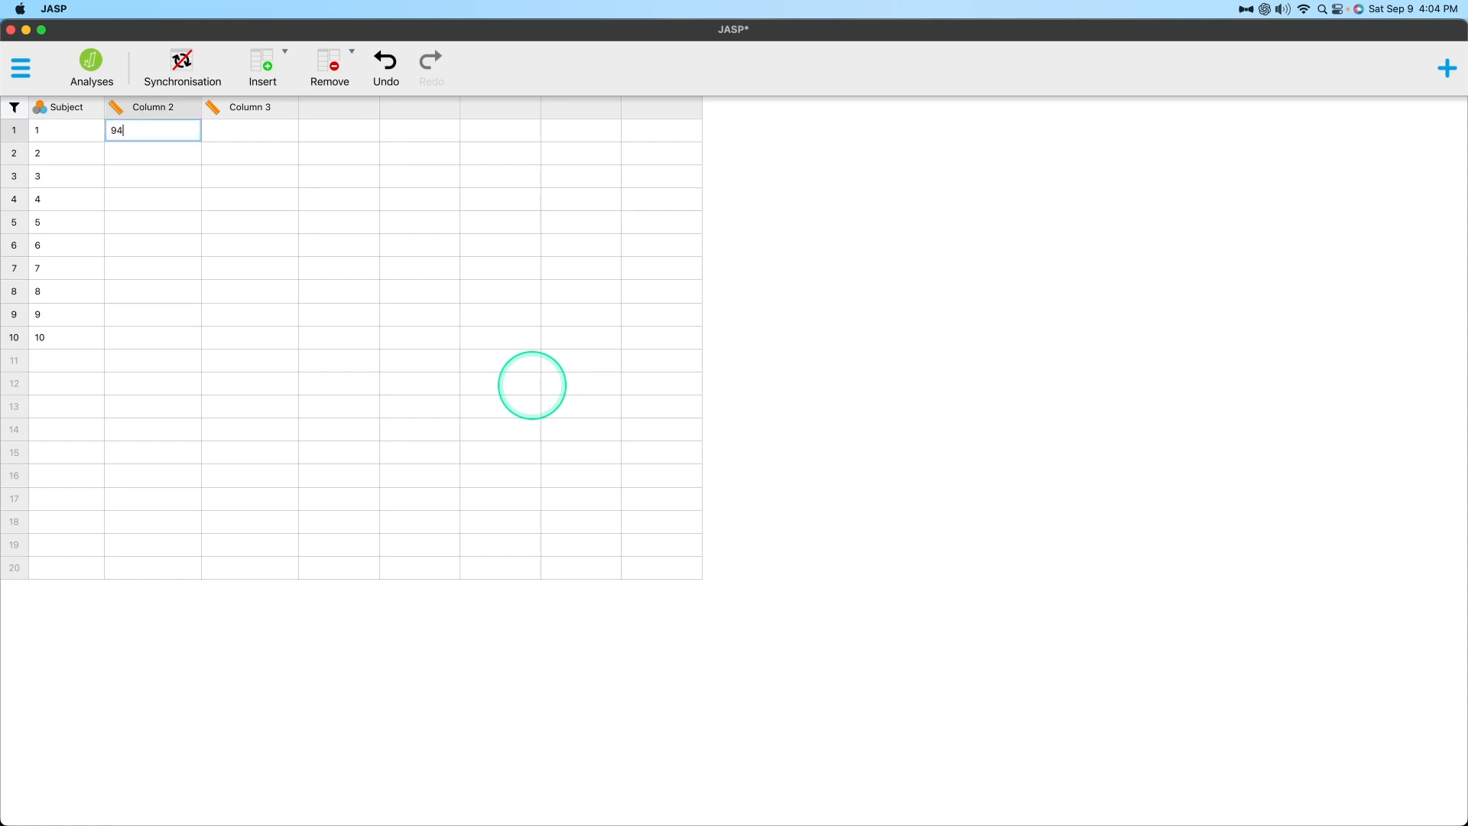
key(Return)
text(44)
key(Return)
text(33)
key(Return)
text(98)
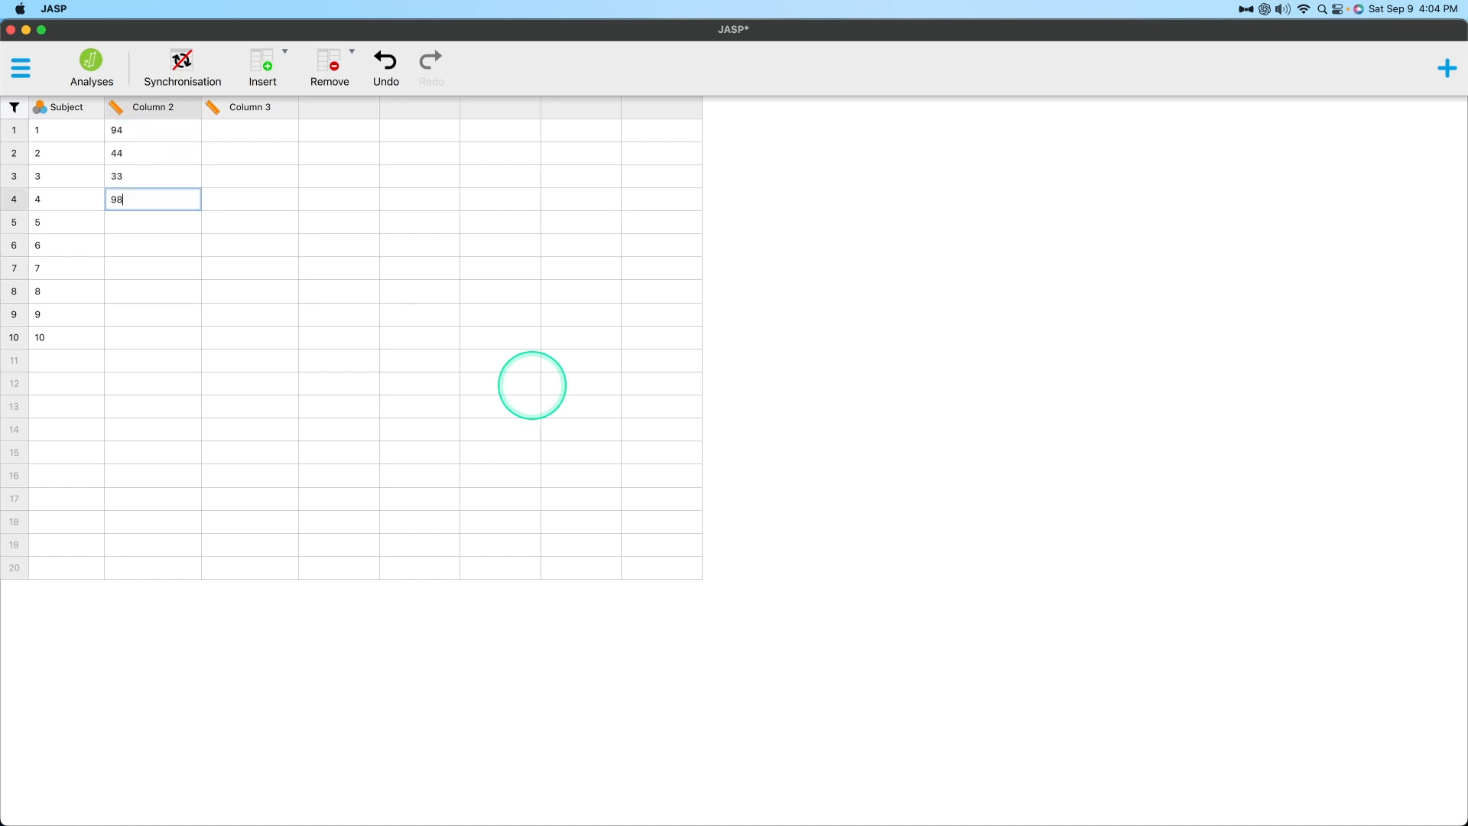
key(Return)
text(67)
key(Return)
text(87)
key(Return)
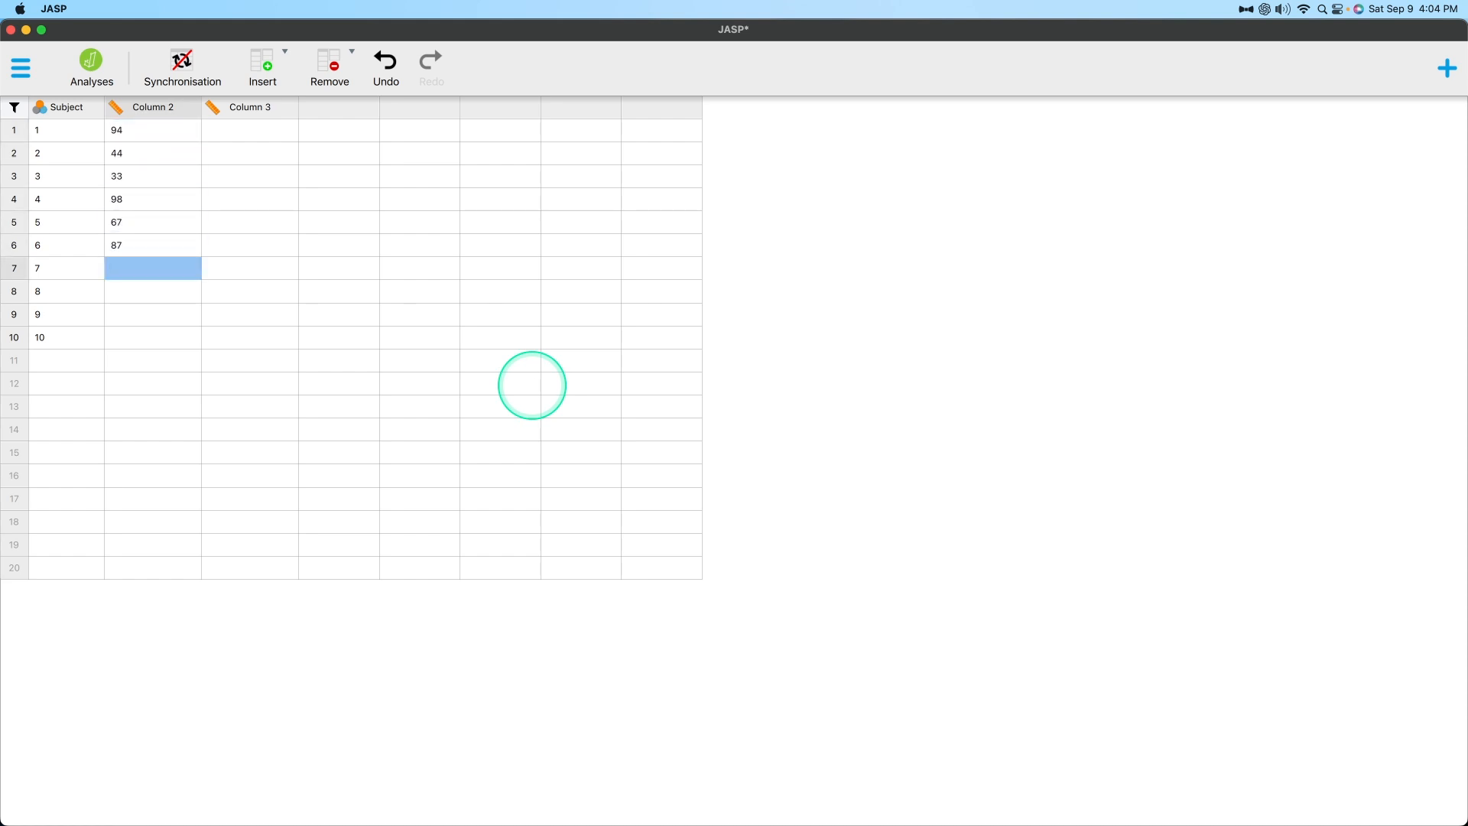
text(12)
key(Return)
text(7)
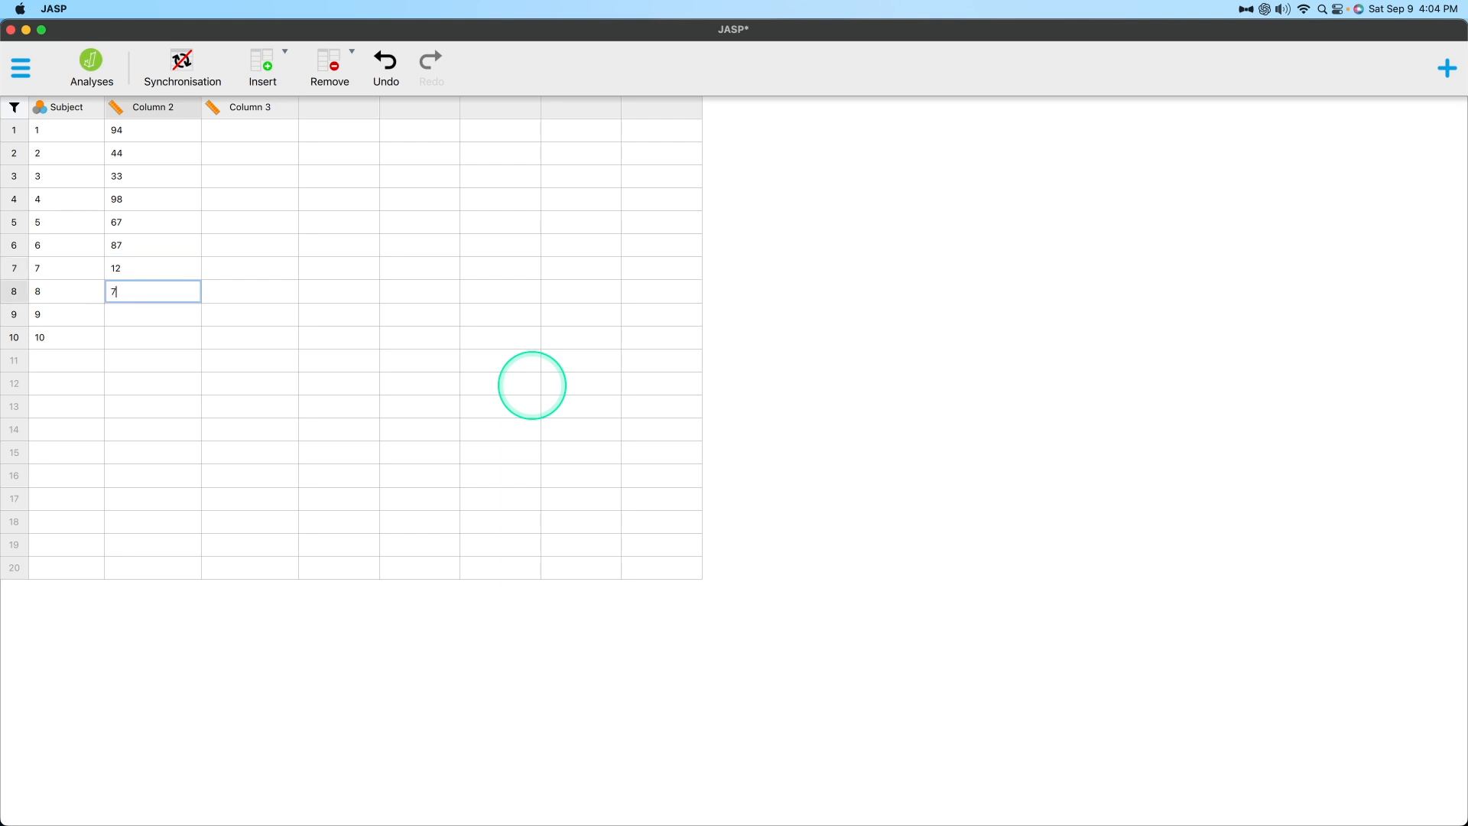
text(98)
key(BackSpace)
key(Return)
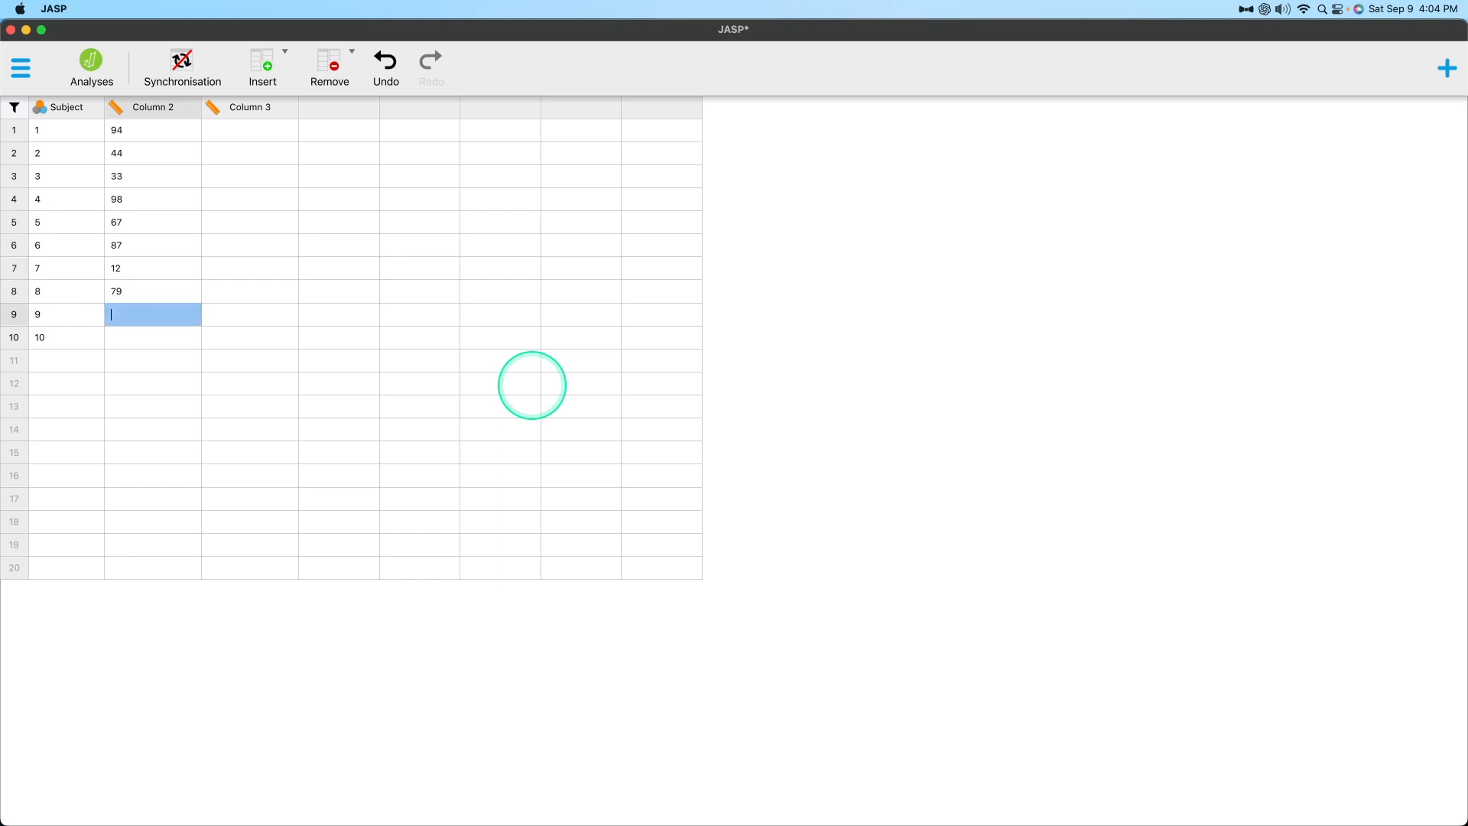
text(88)
key(Return)
text(91)
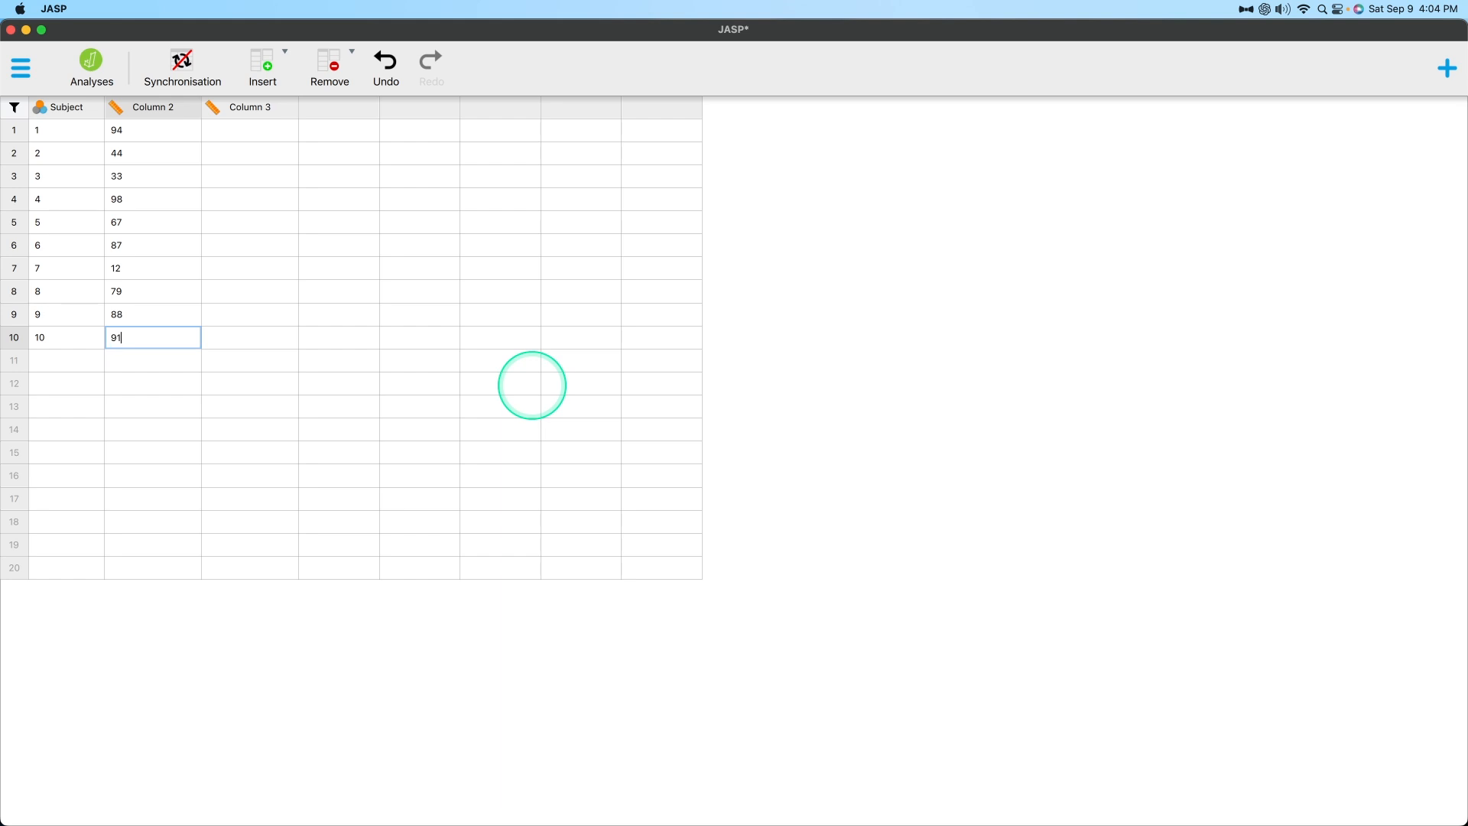
key(Tab)
key(Left)
key(Up)
key(Up)
key(Up)
key(Up)
key(Up)
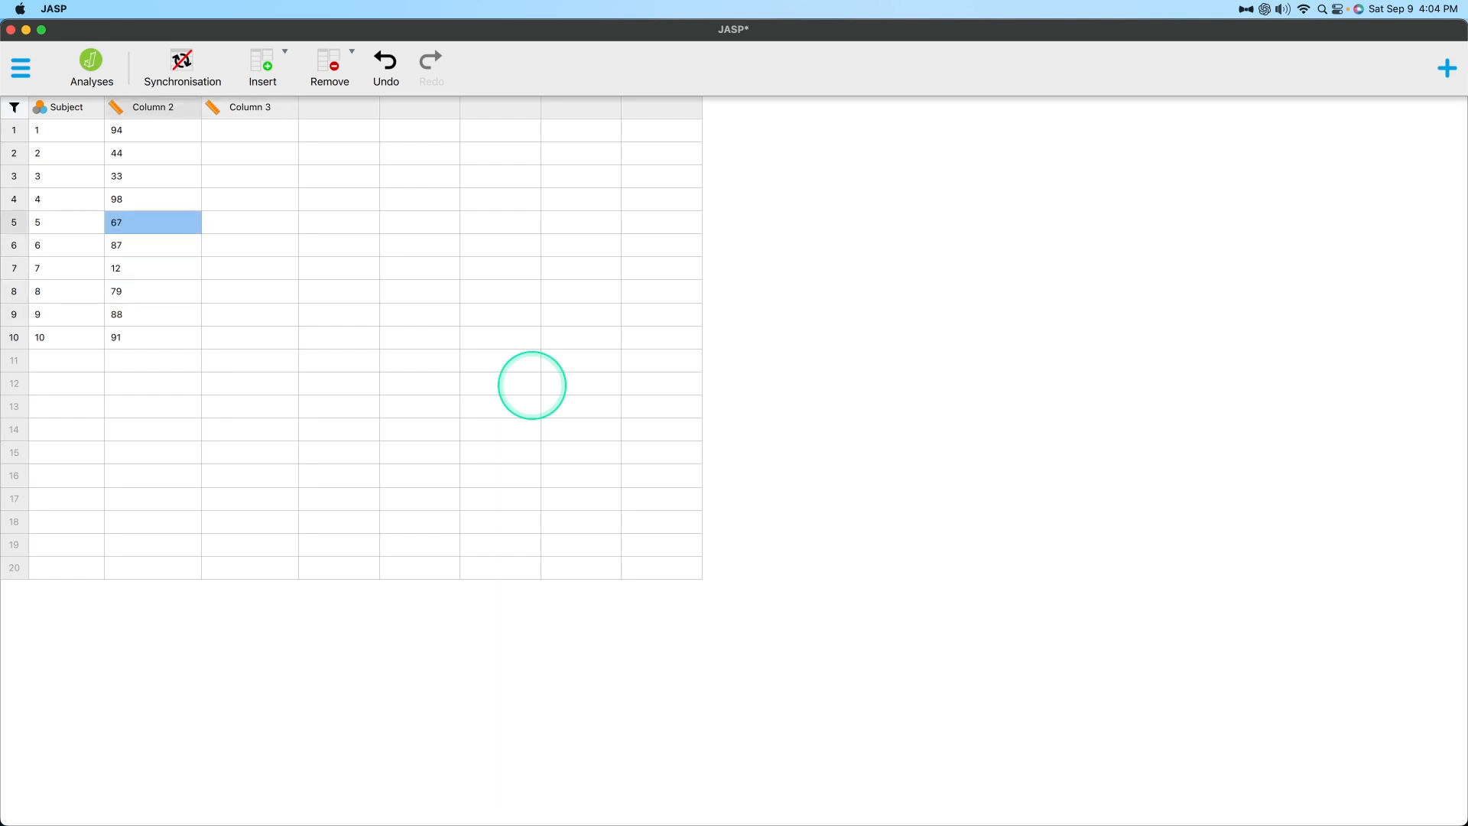
key(Up)
key(Up)
key(Up)
key(Return)
key(Return)
key(Down)
key(Down)
key(Return)
key(Tab)
key(Up)
key(Up)
key(Up)
key(Up)
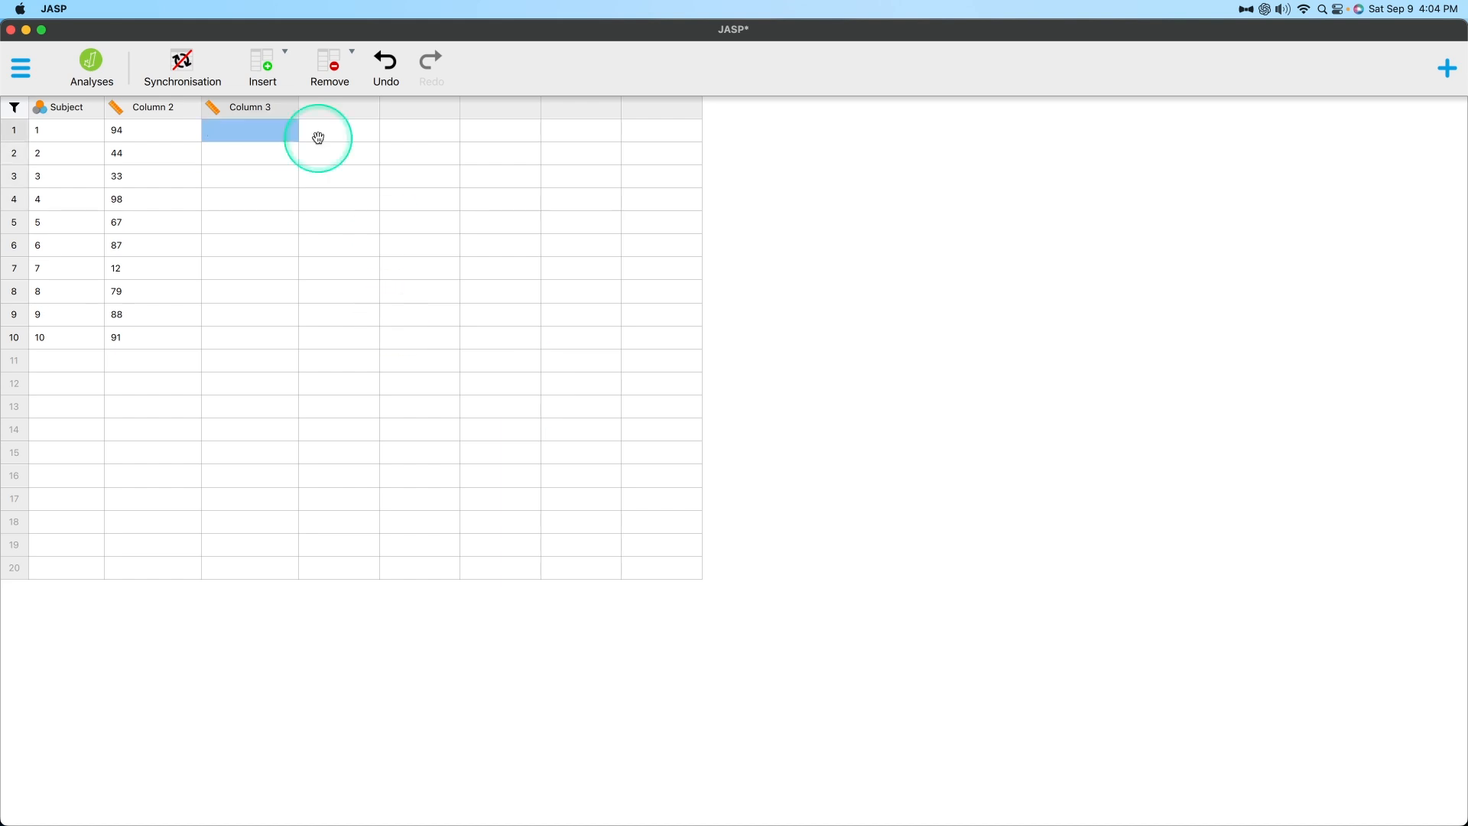
Rename Column 2 as "Testscore" in its column properties.
click(163, 115)
double_click(164, 120)
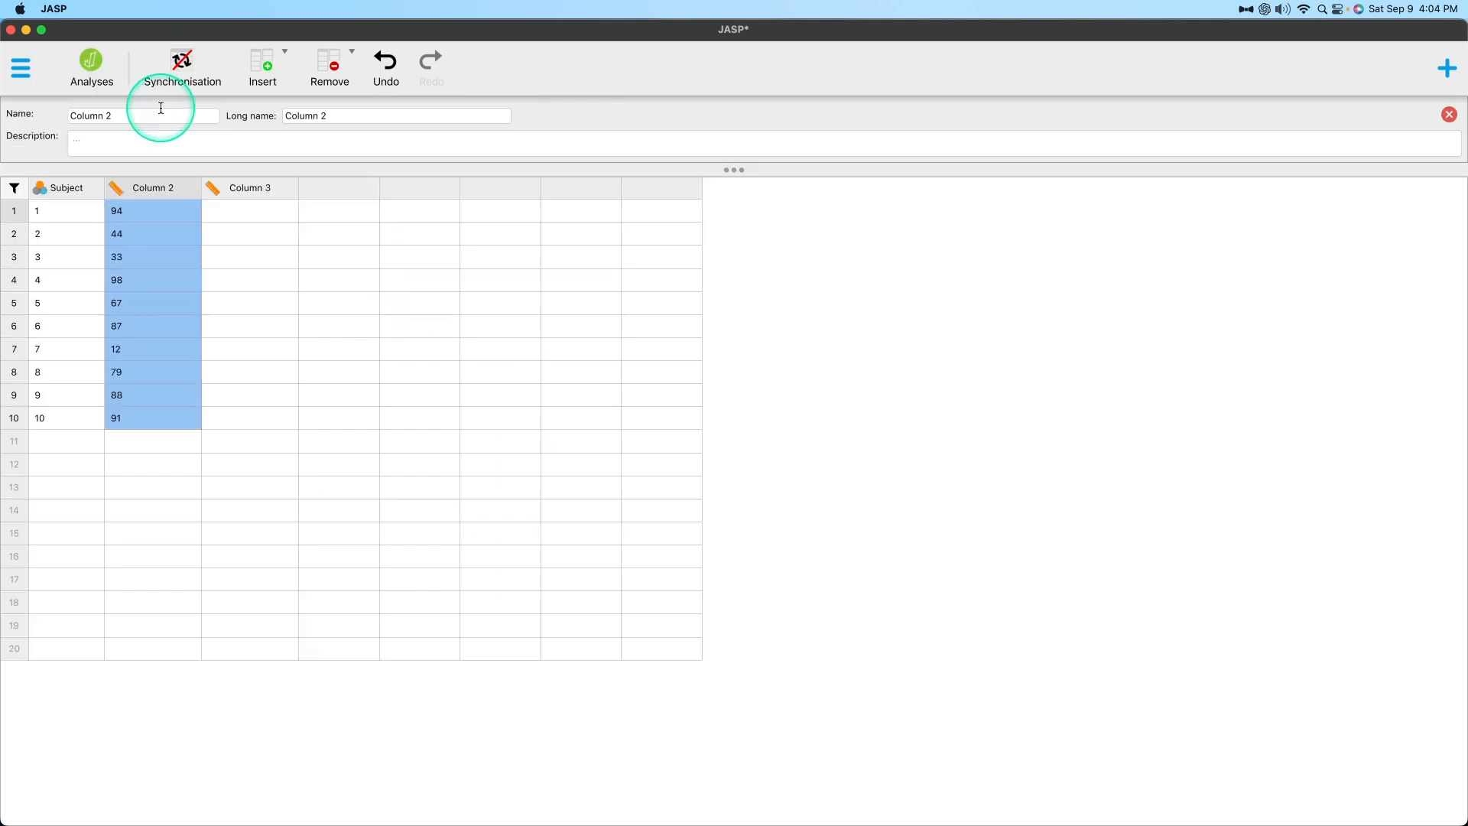
triple_click(109, 113)
text(Terstscore)
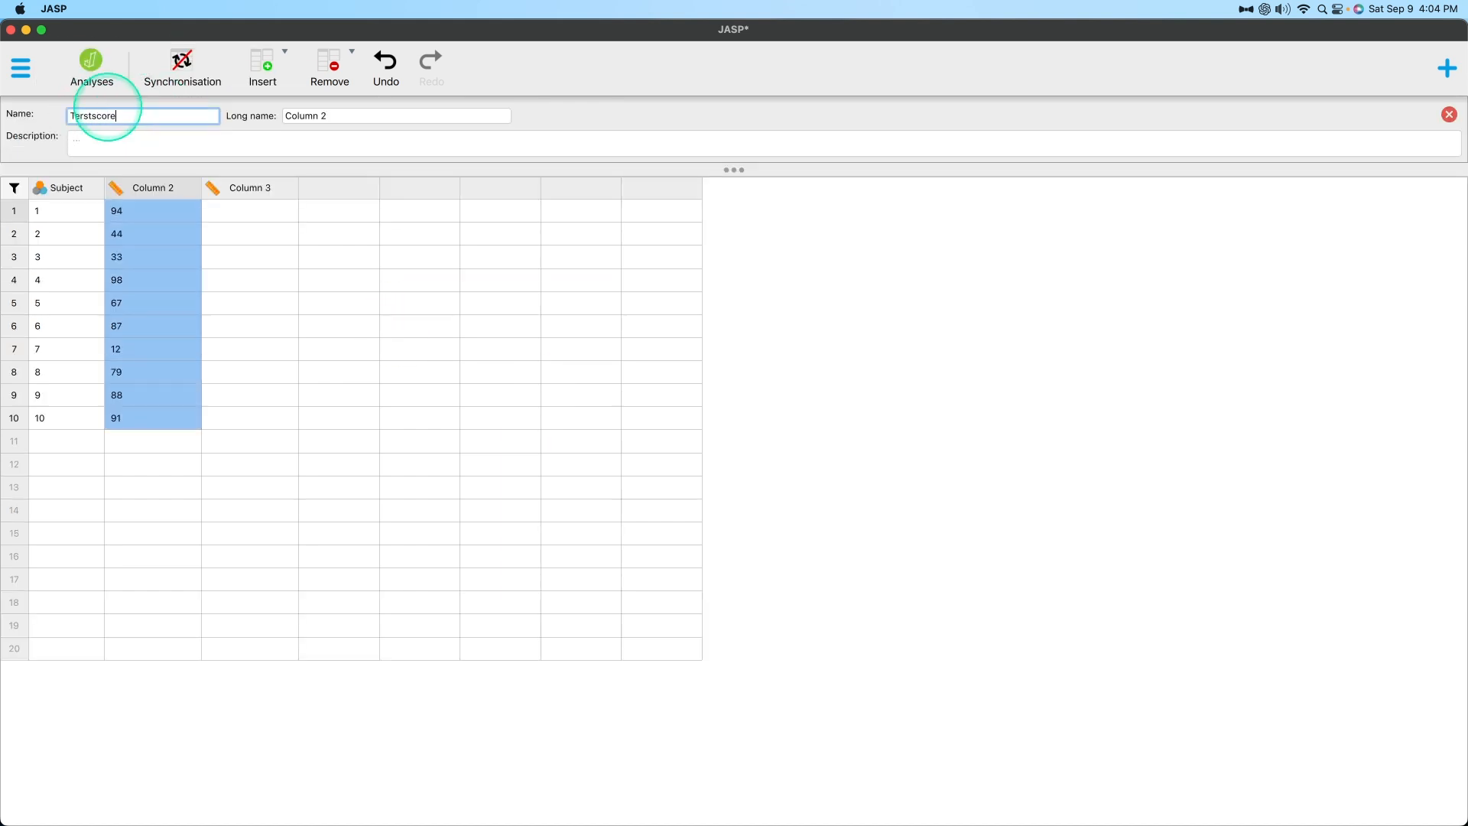
key(Return)
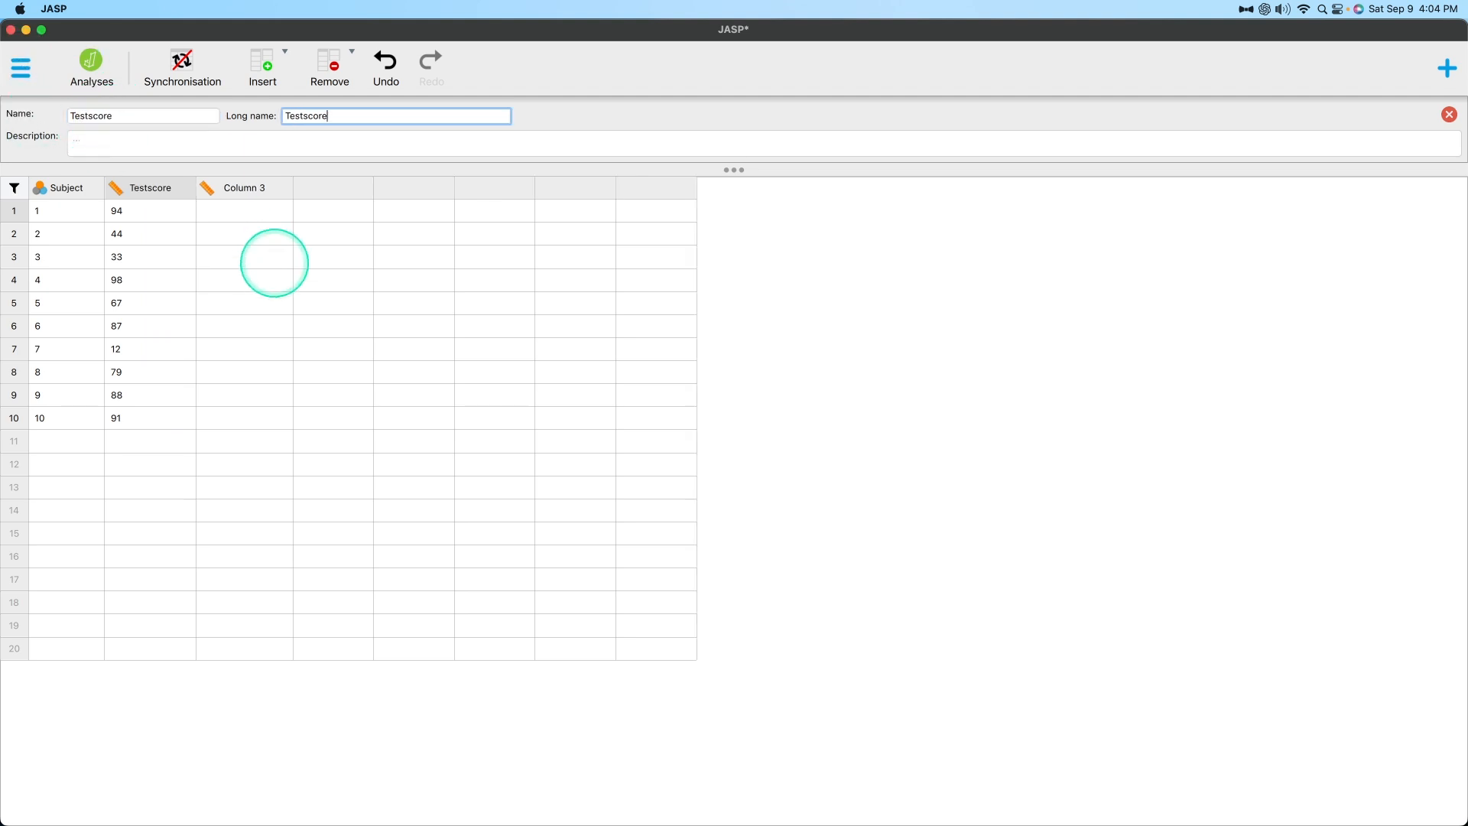
Set the Testscore column's long name to "Student Statistics Test Score", close its properties and reopen them to check the entry.
key(BackSpace)
key(BackSpace)
key(BackSpace)
key(BackSpace)
key(BackSpace)
key(BackSpace)
key(BackSpace)
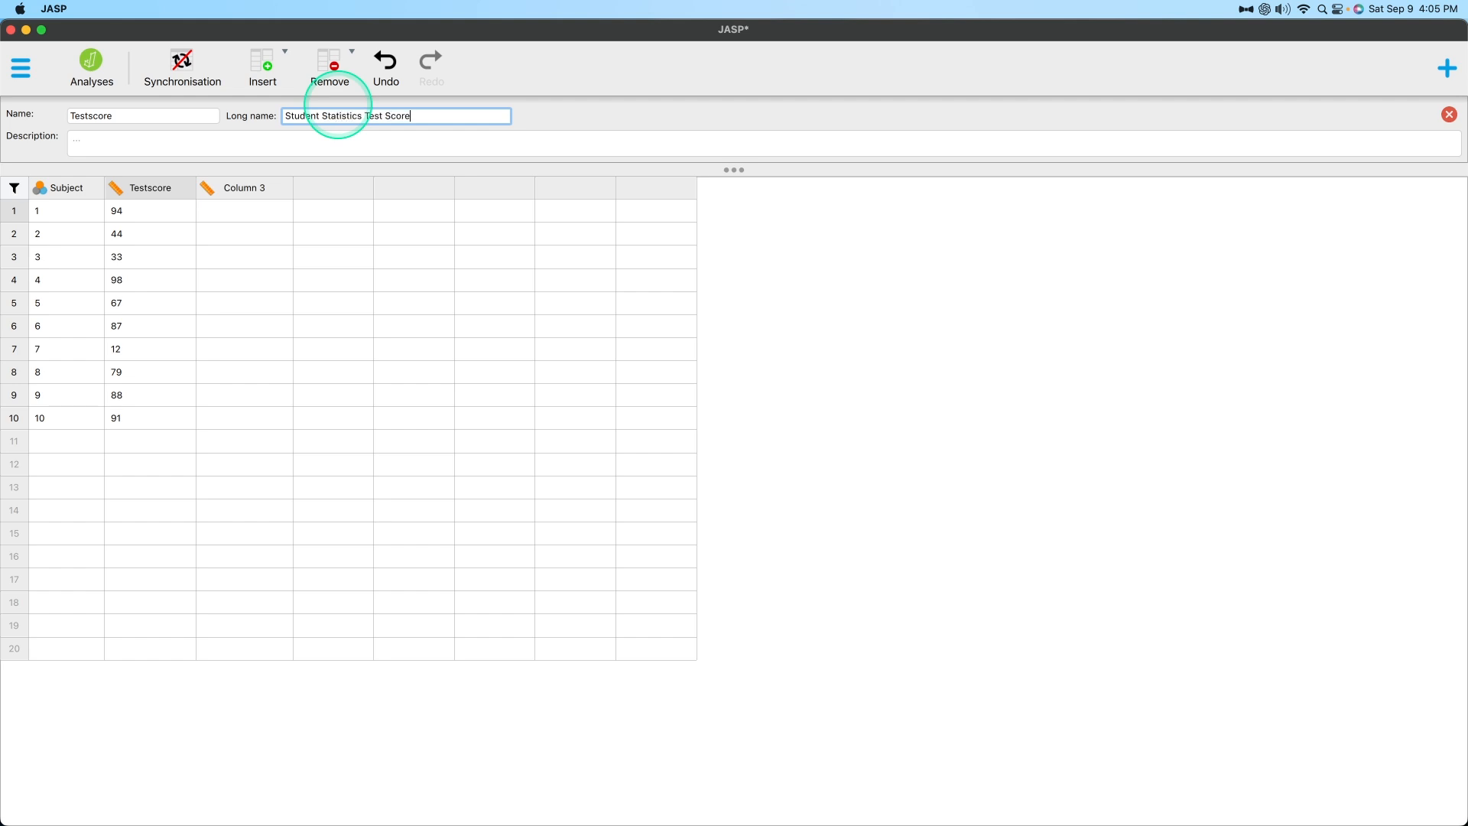
key(Tab)
click(395, 297)
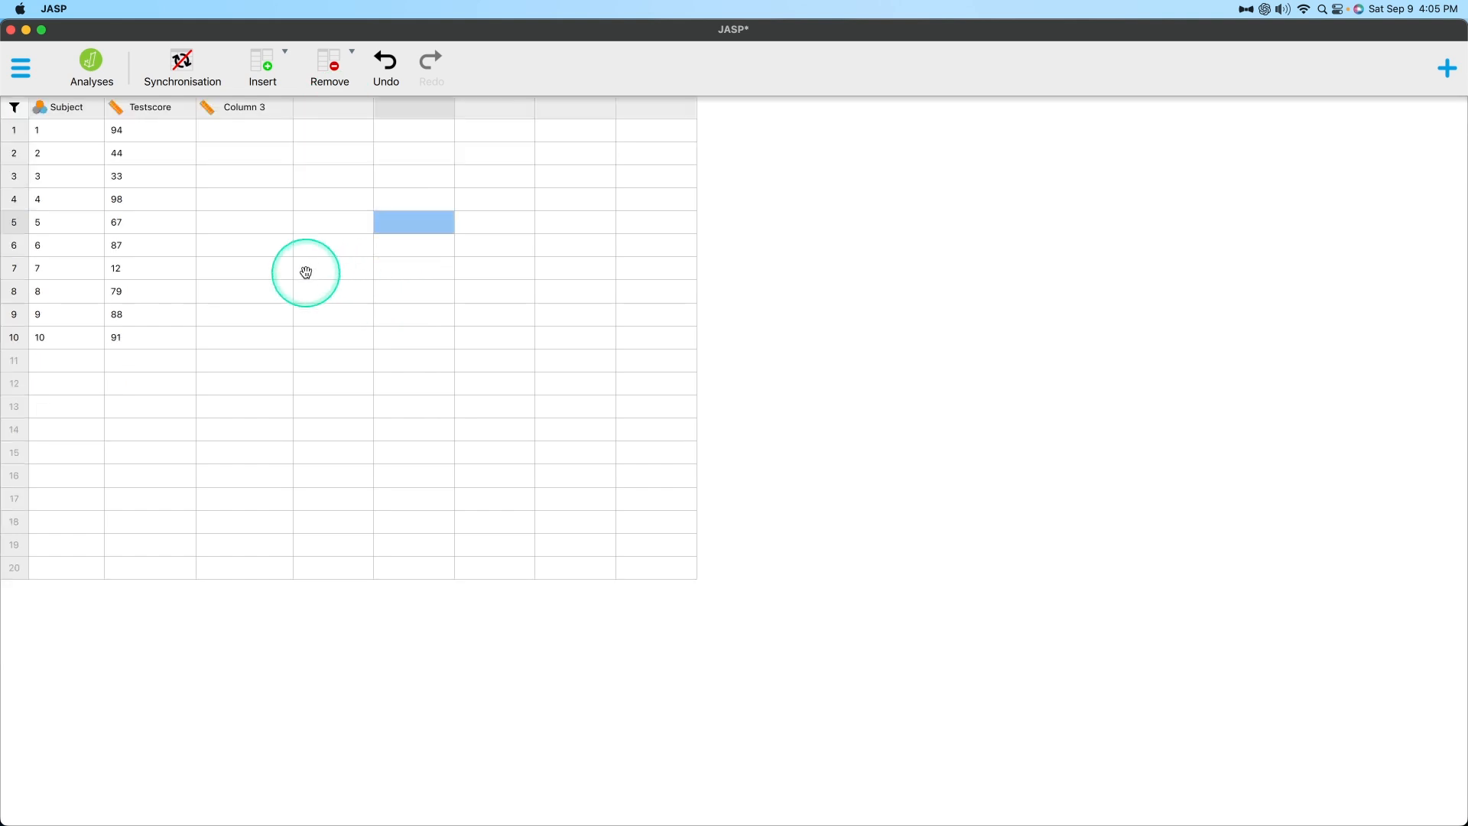
click(190, 119)
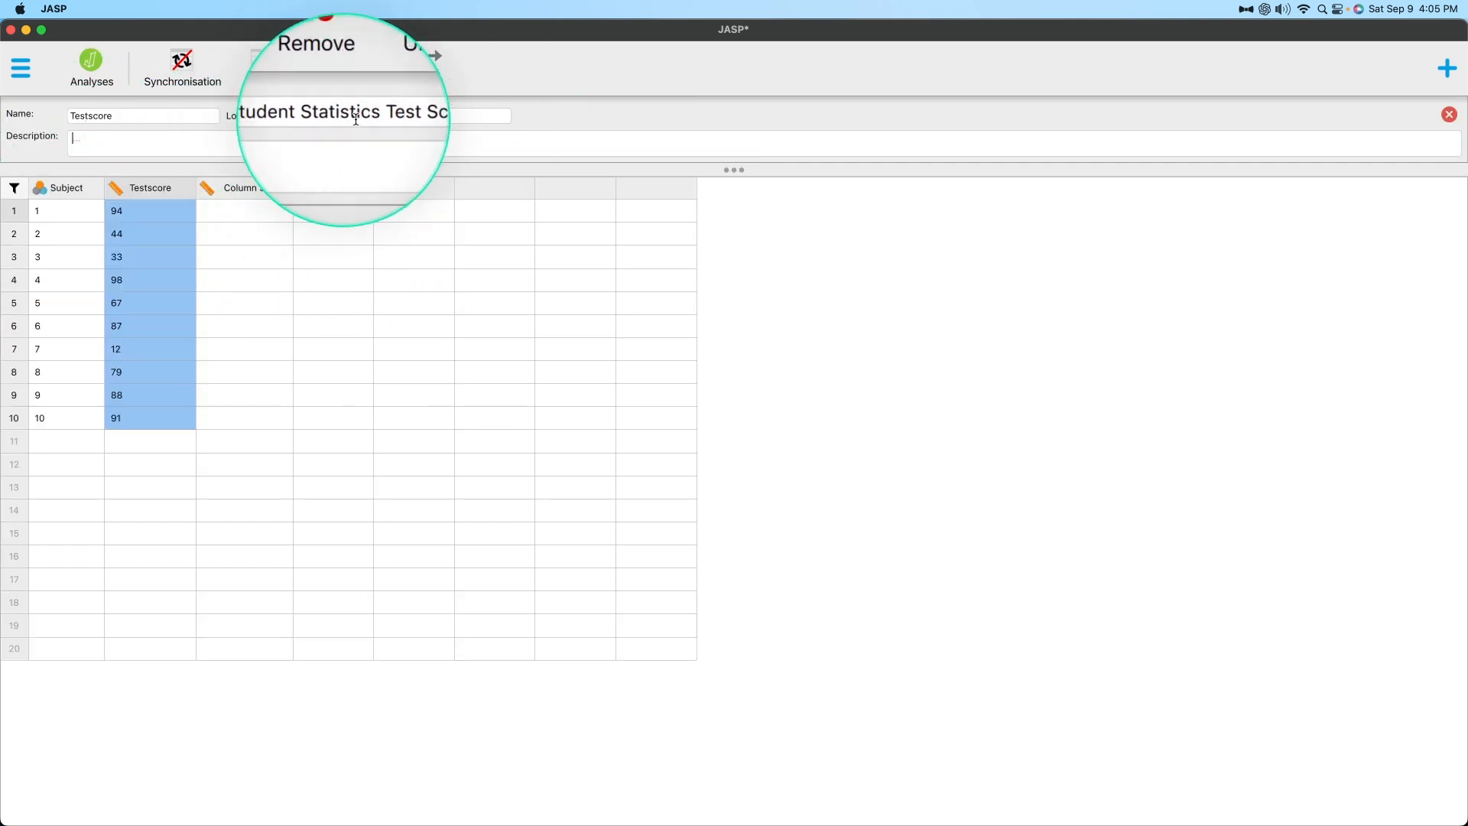
Fill rows 1 to 10 of Column 3 with 3.99, 3.3, 2.12, 3.6, 2.8, 1.9, 3.75, 3.87, 2.76 and 3.2.
click(269, 189)
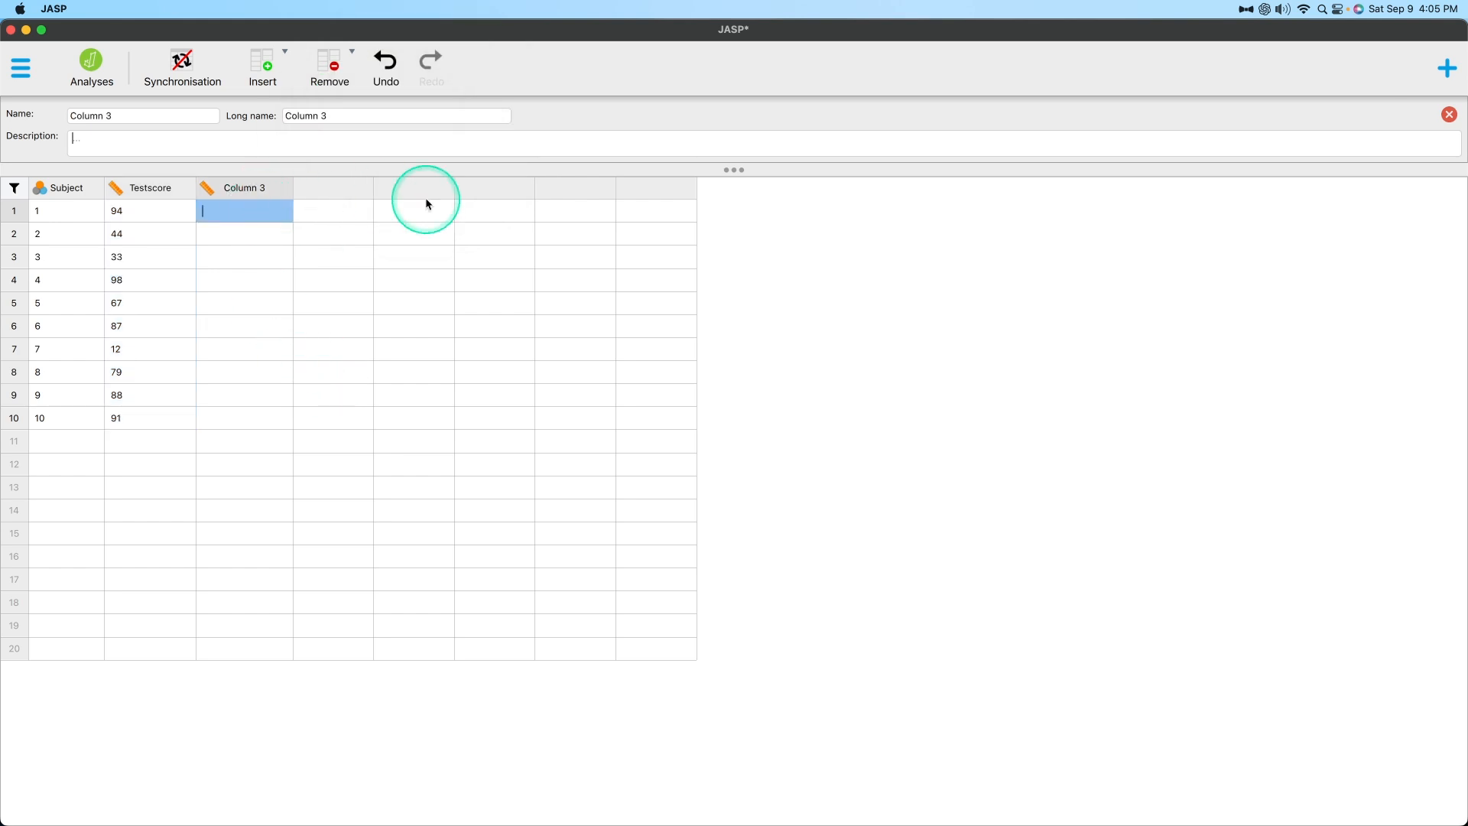
text(3.99)
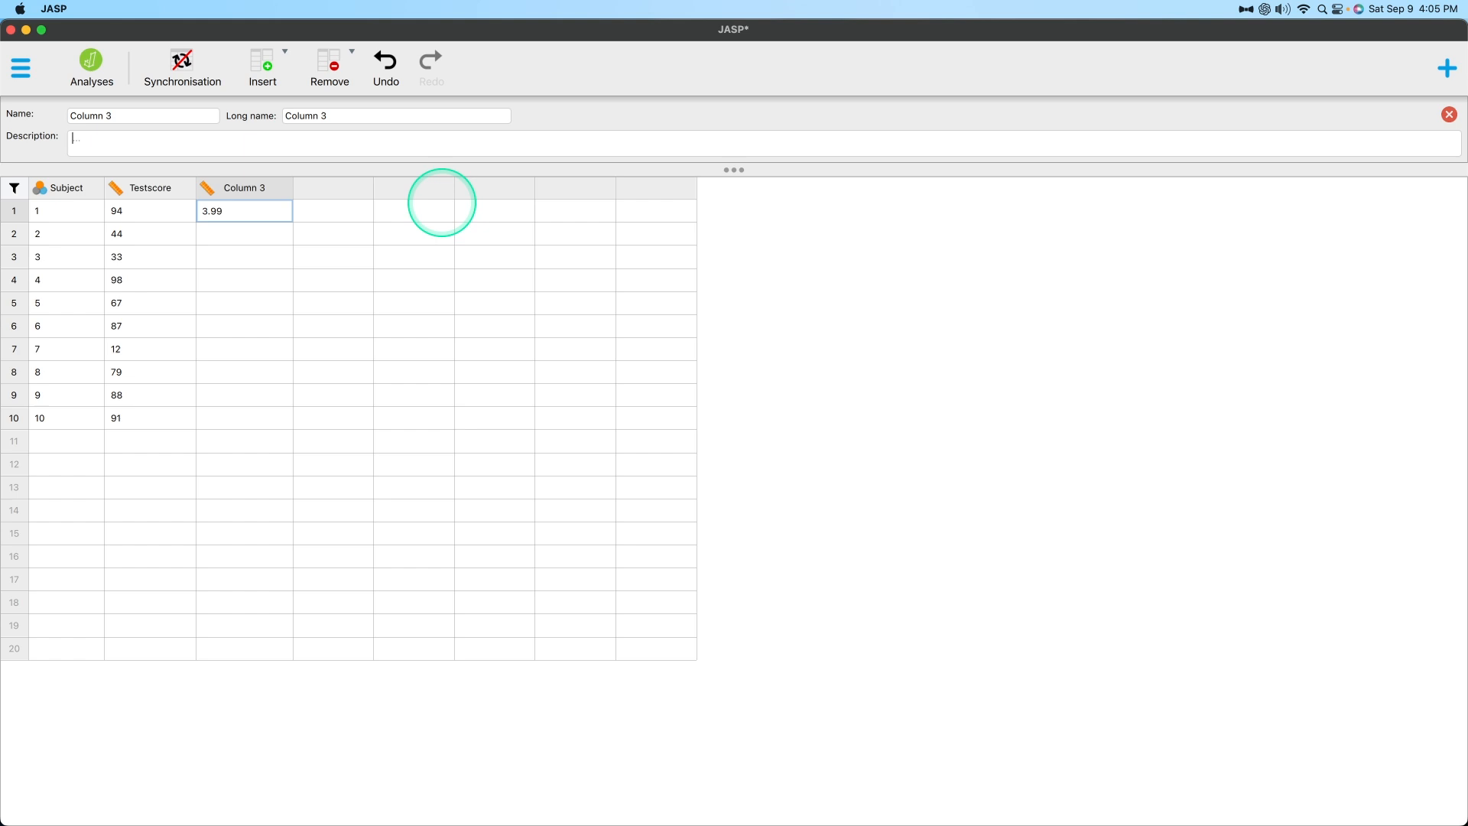
key(Return)
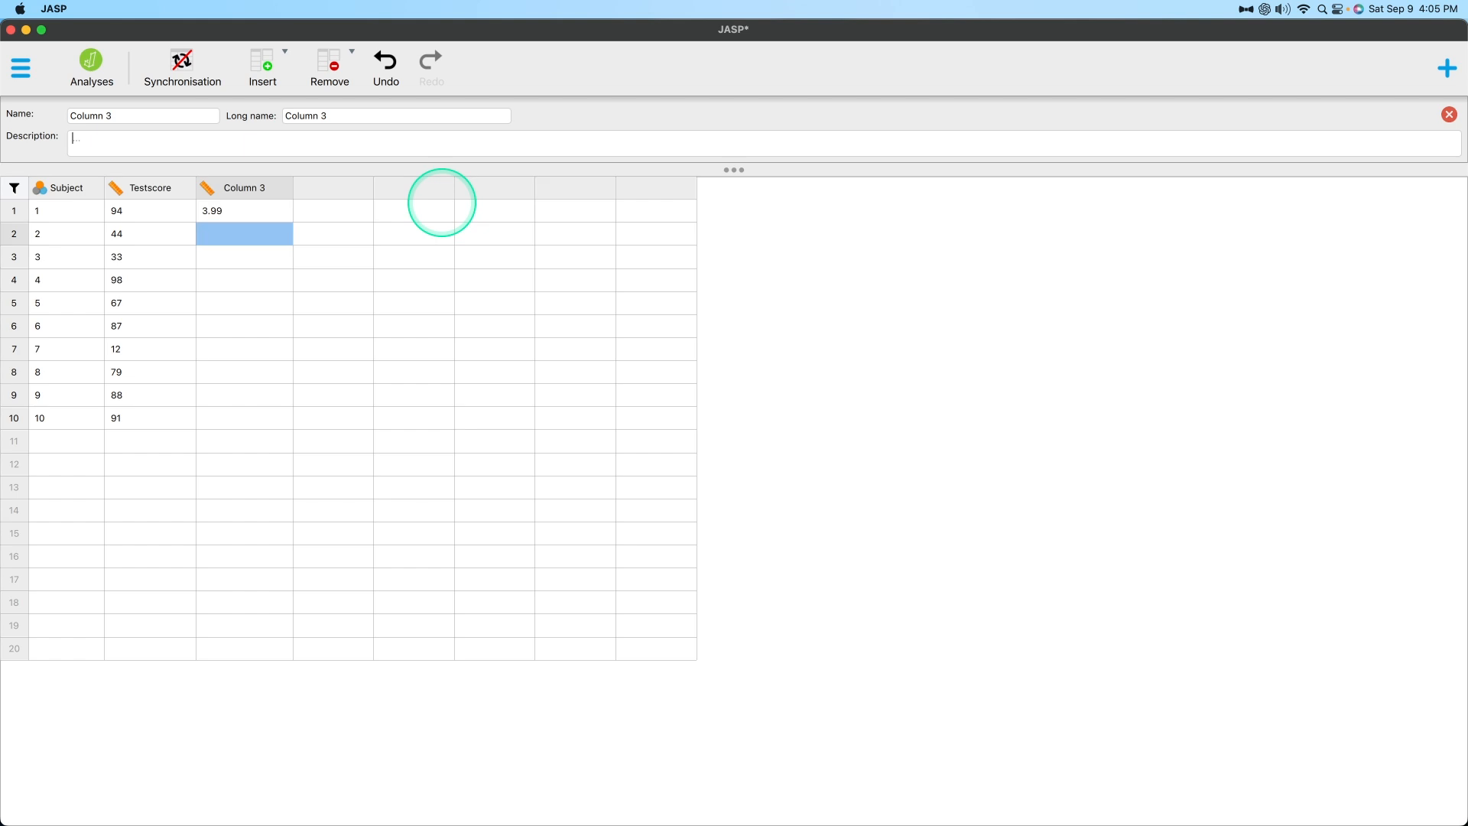
text(4)
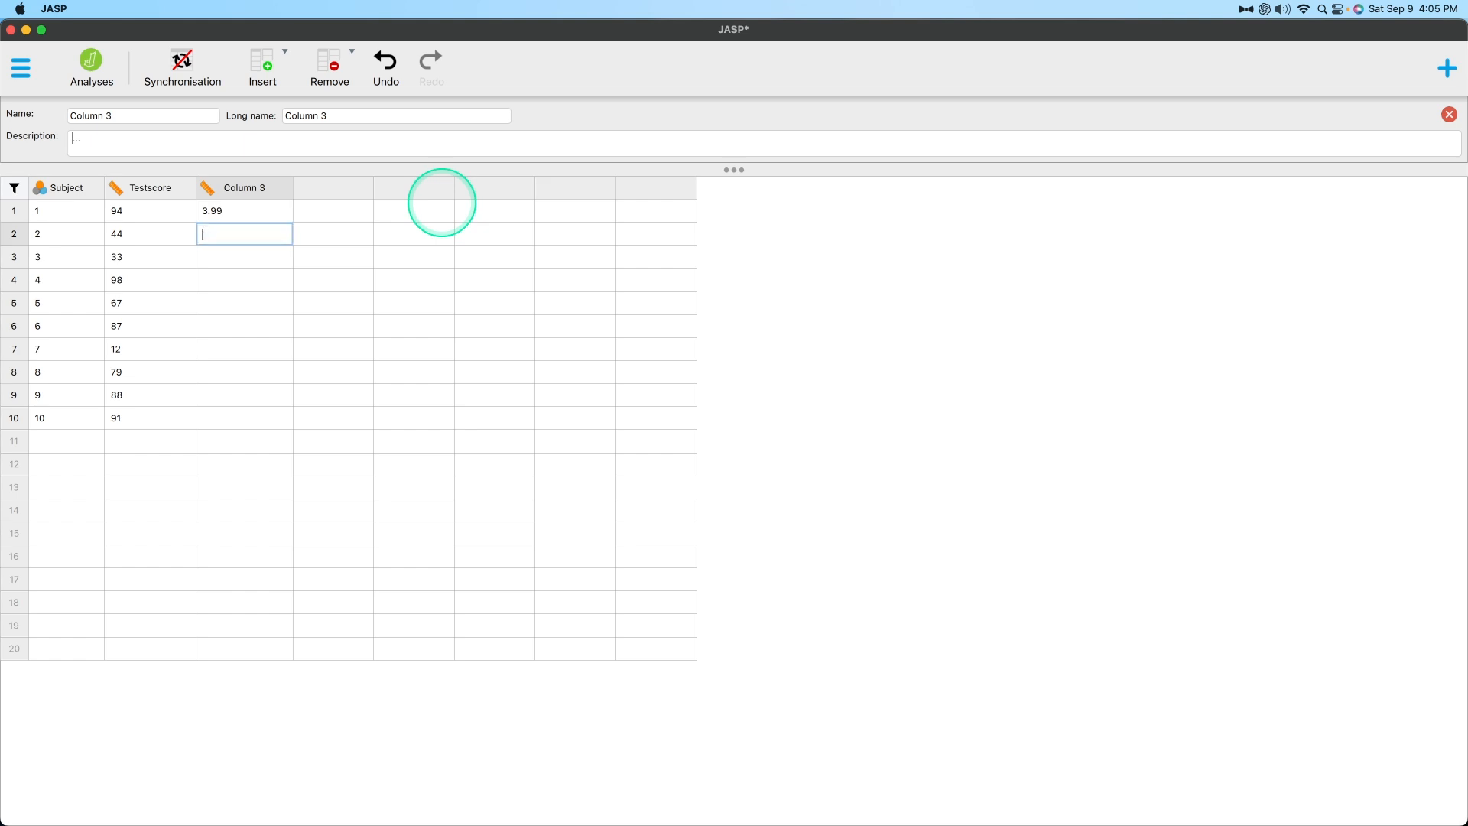
text(.3)
key(Return)
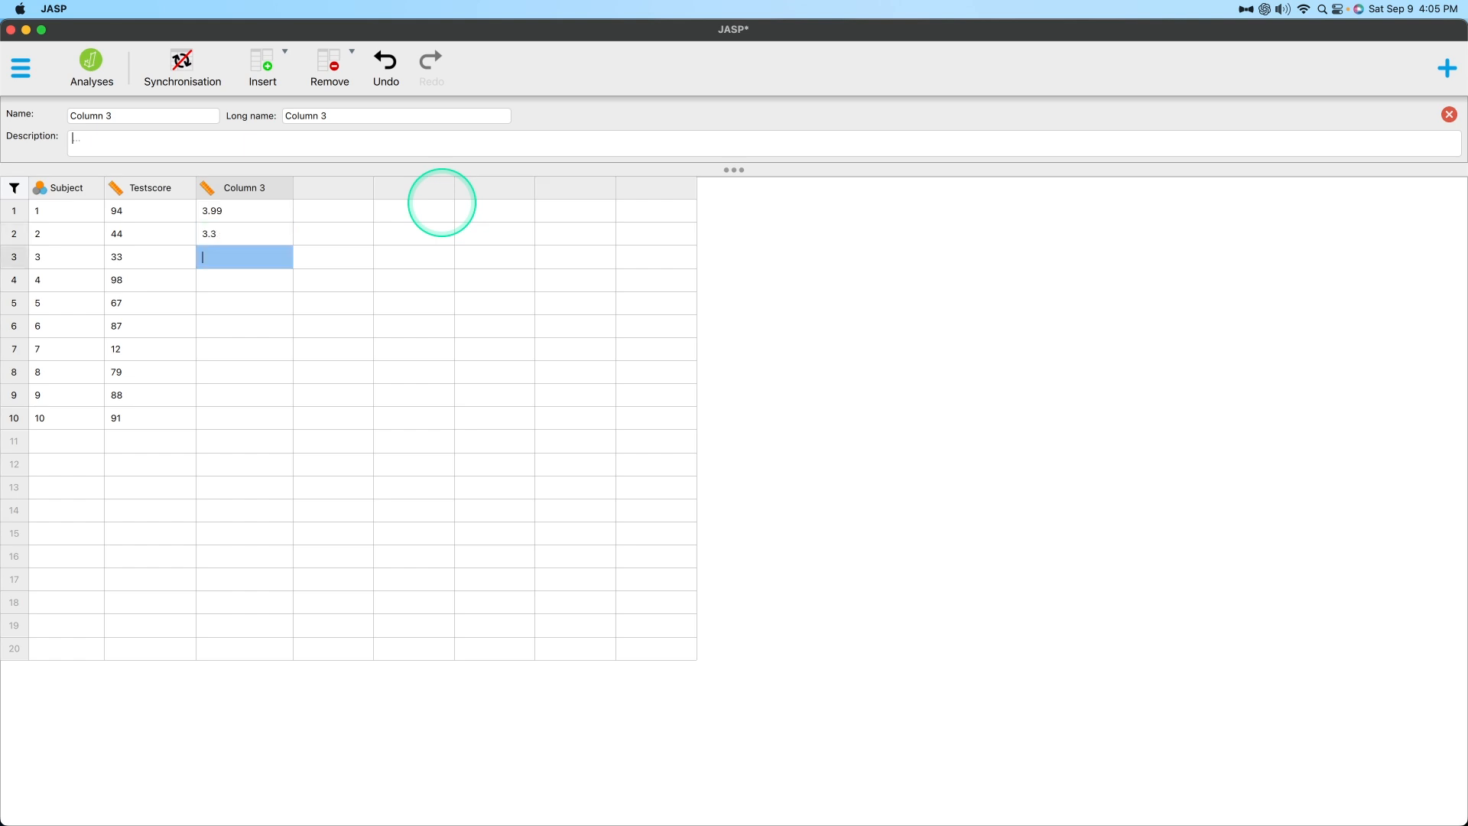
text(2.12)
key(Return)
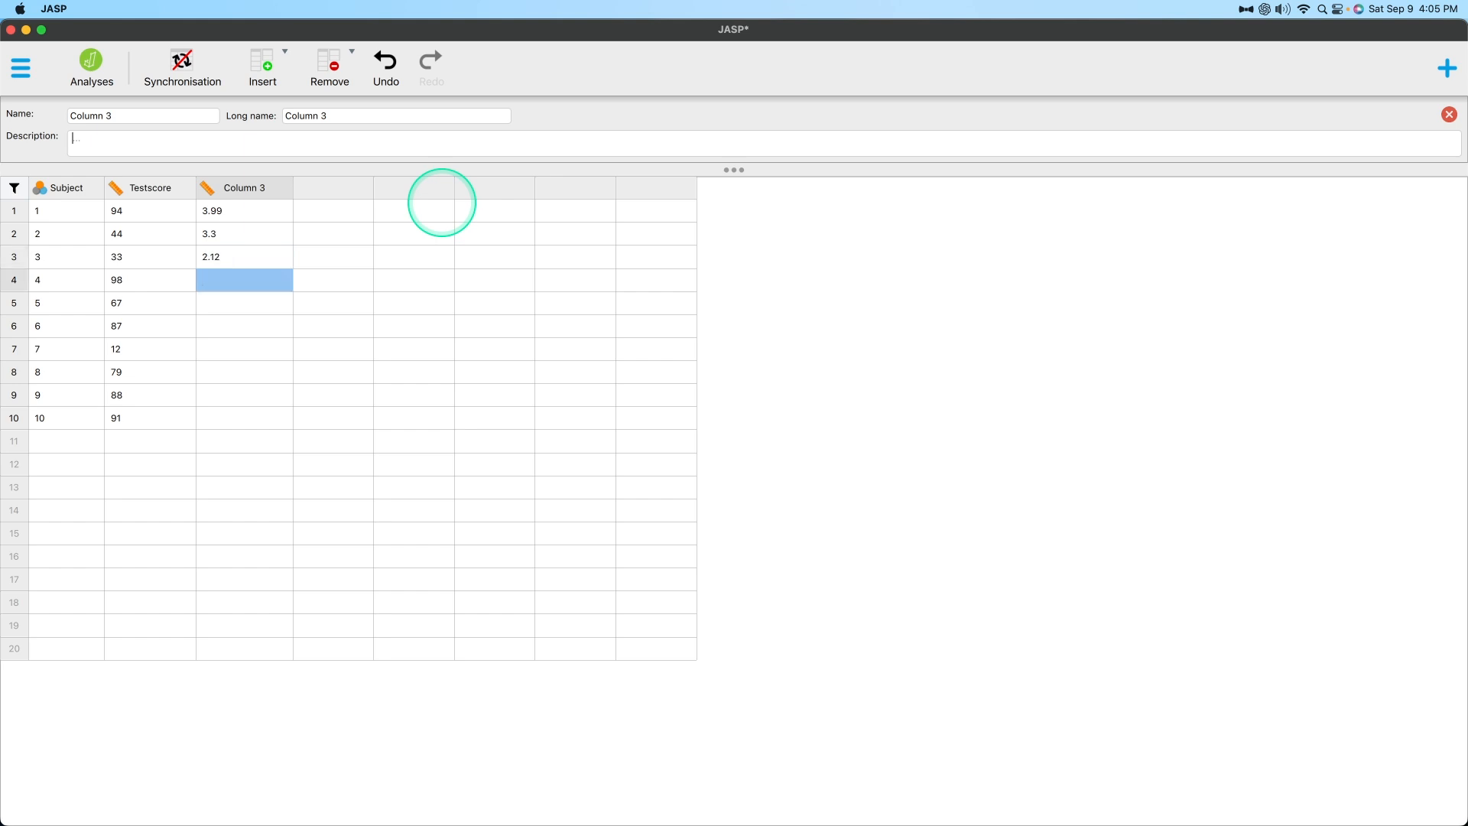
text(3.6)
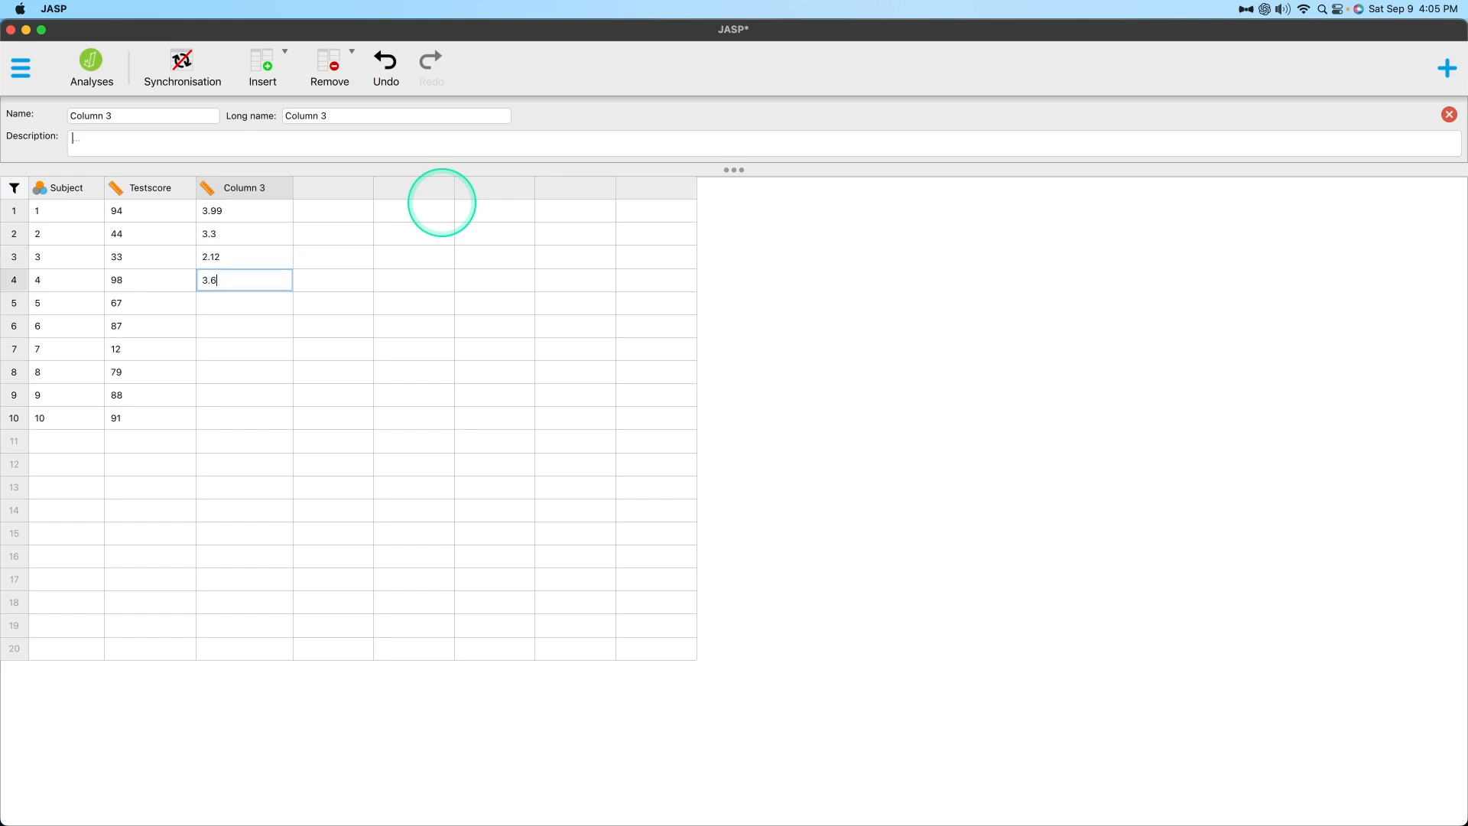
key(Return)
text(2.80)
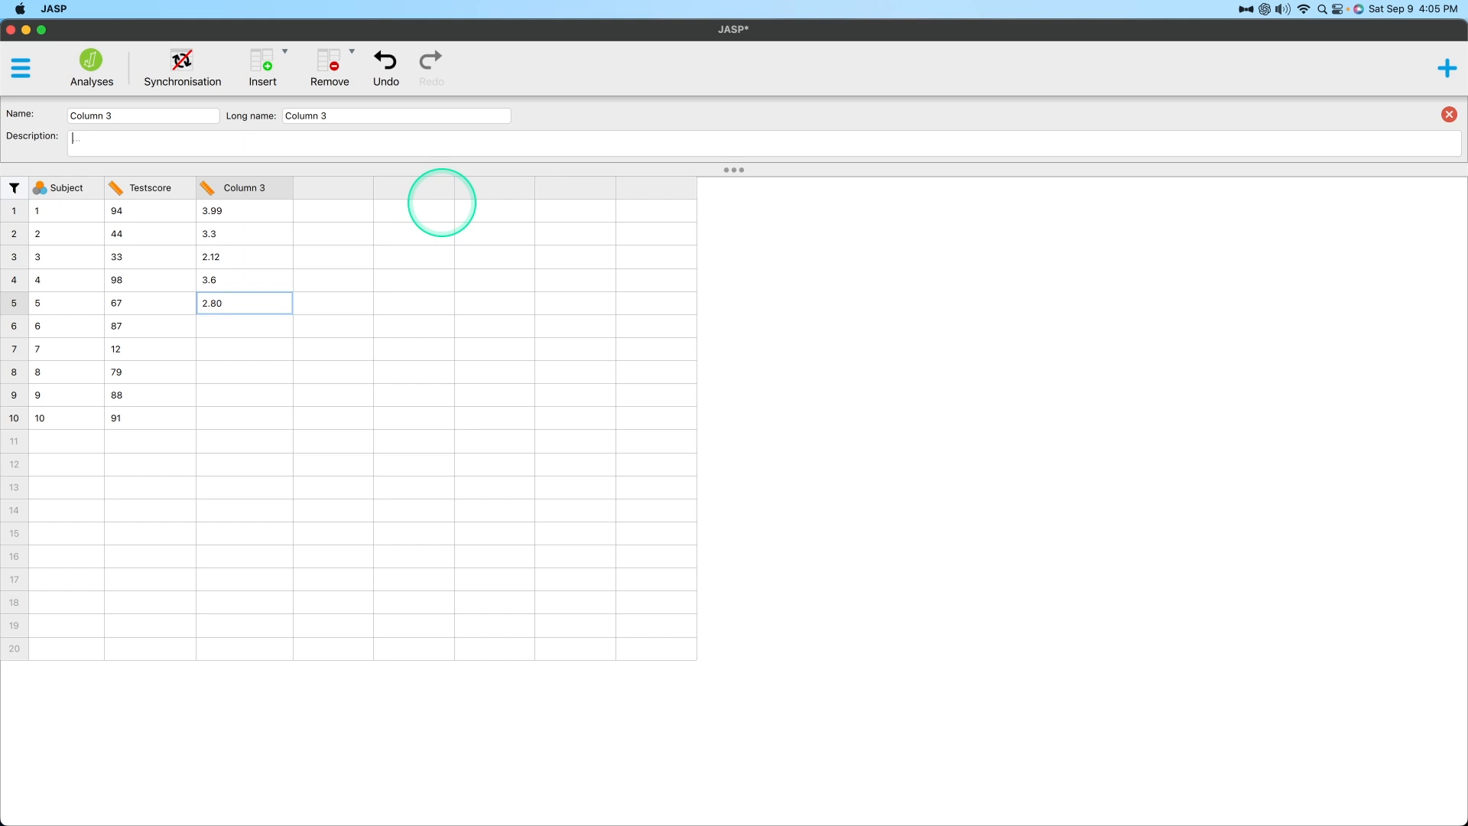
key(Return)
text(1.9)
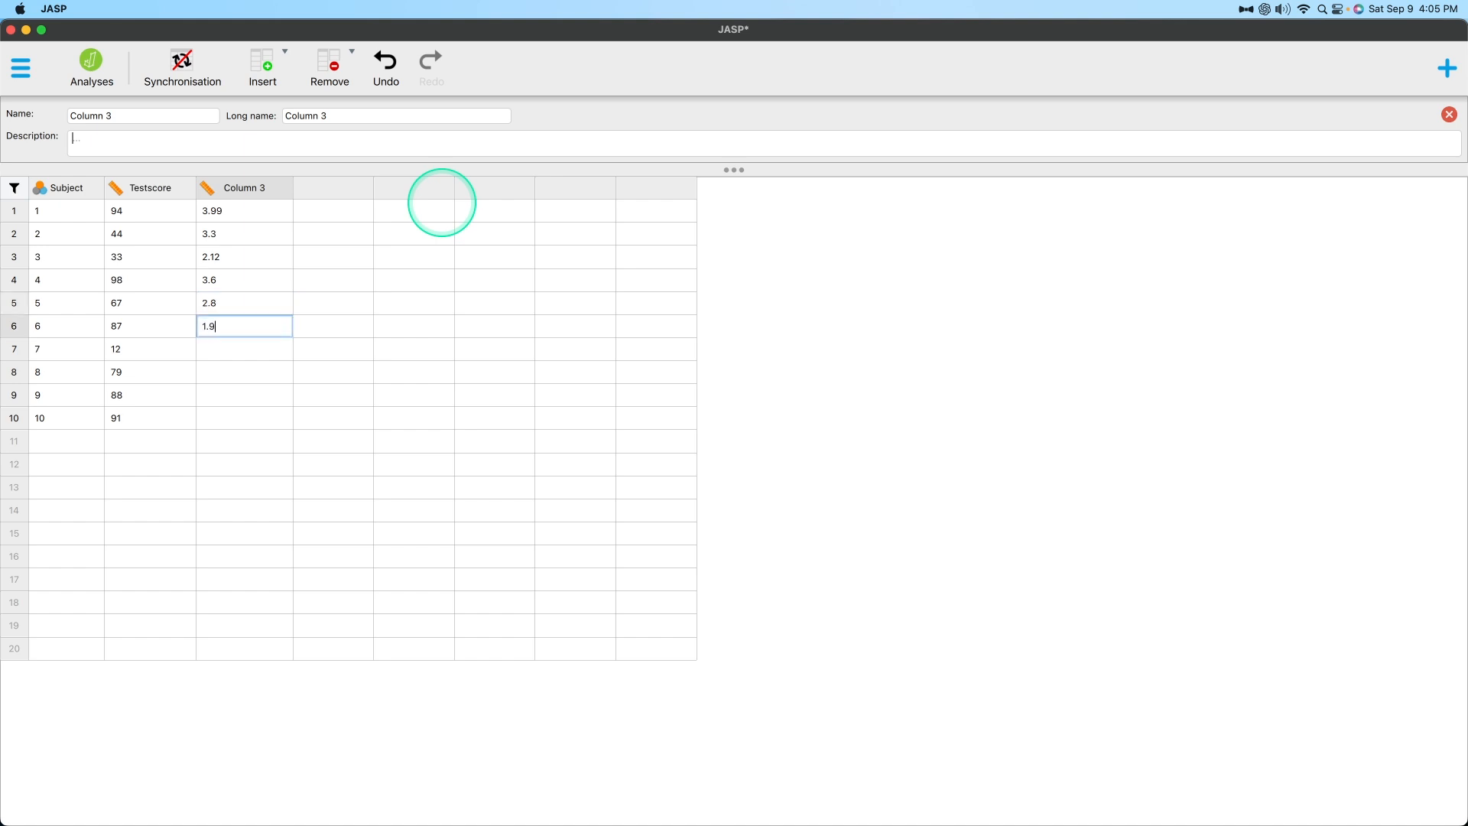
key(Return)
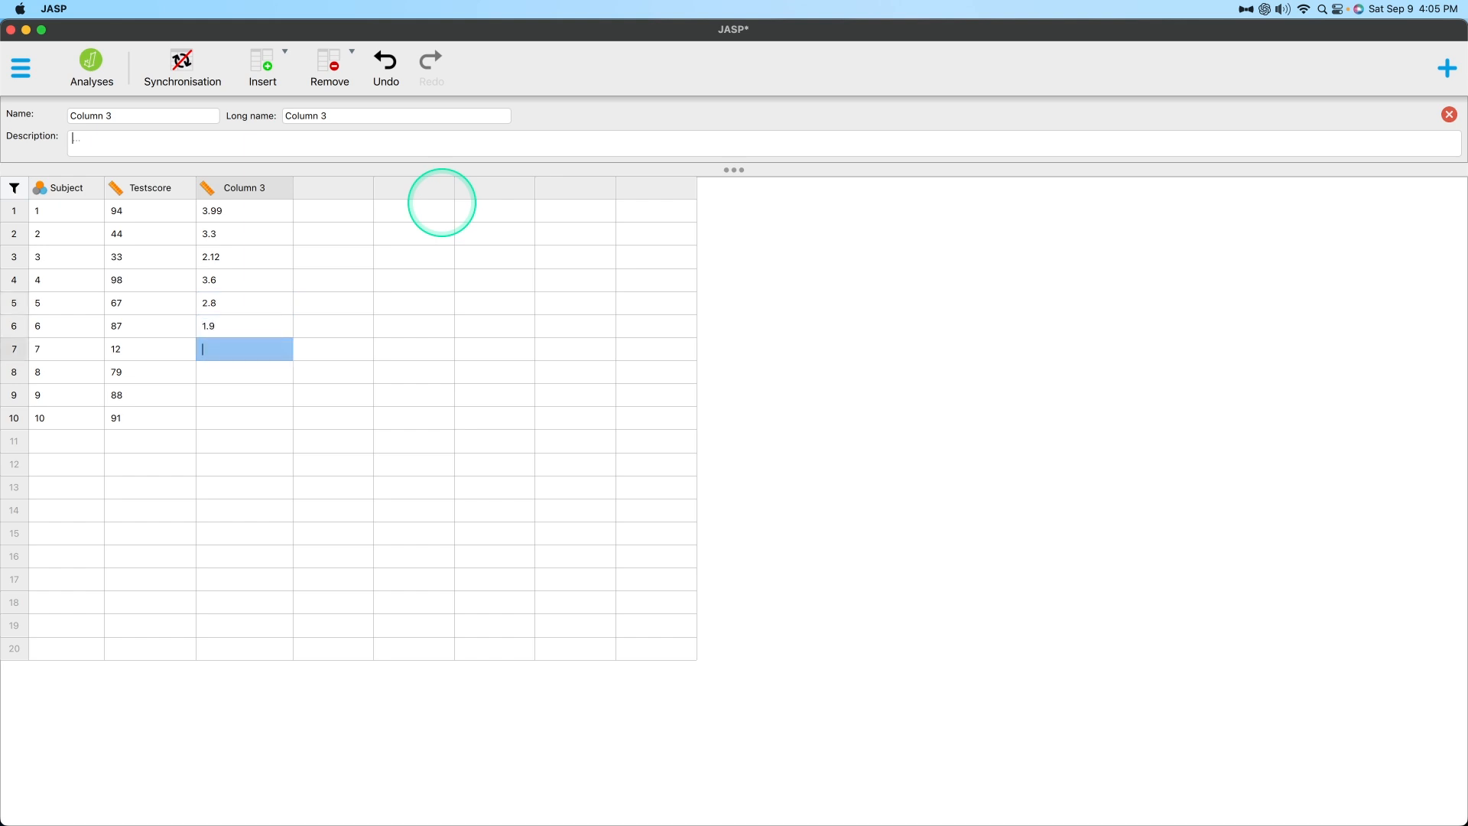
text(3.75)
key(Return)
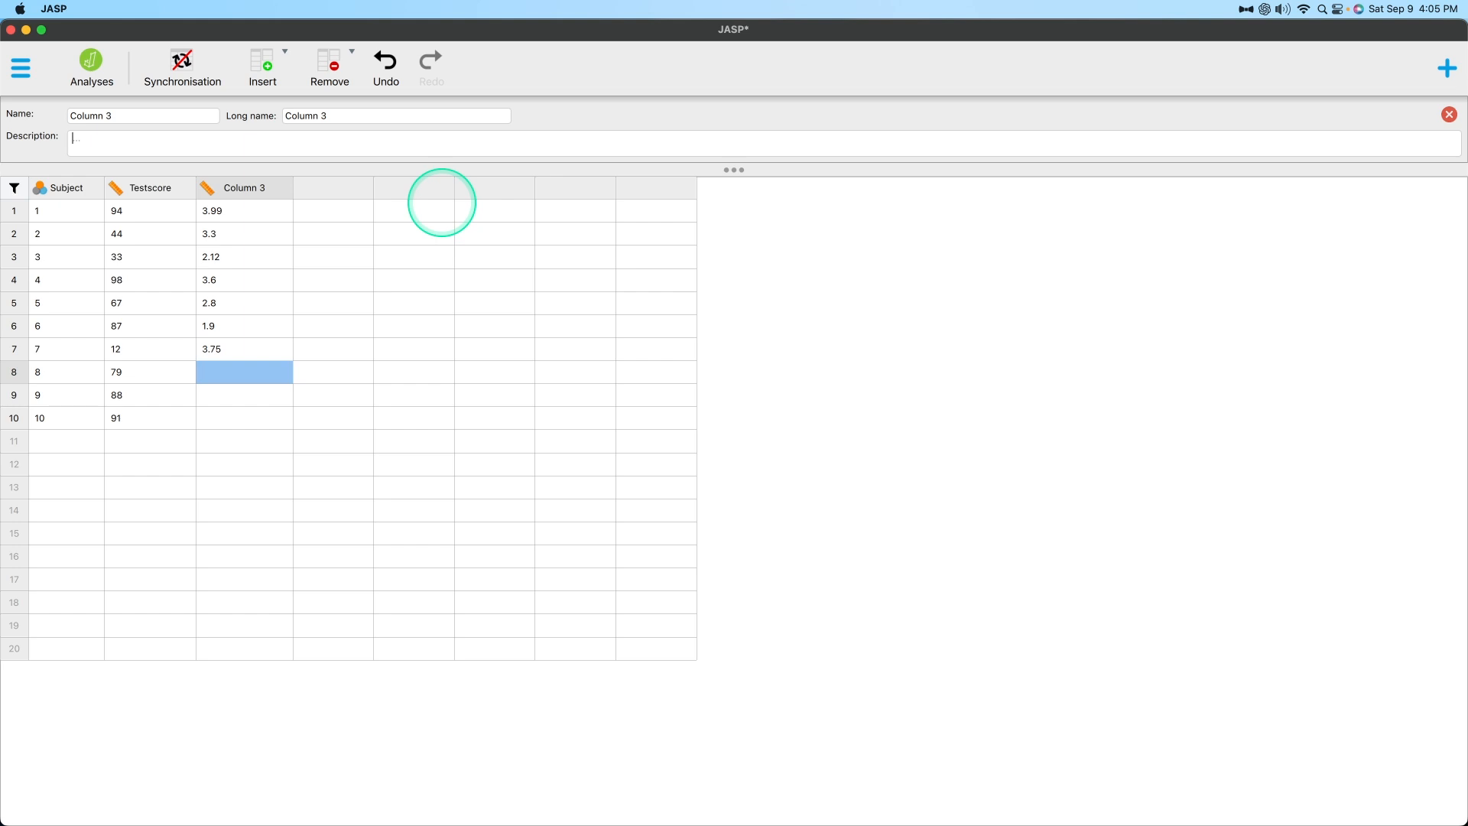
text(3.87)
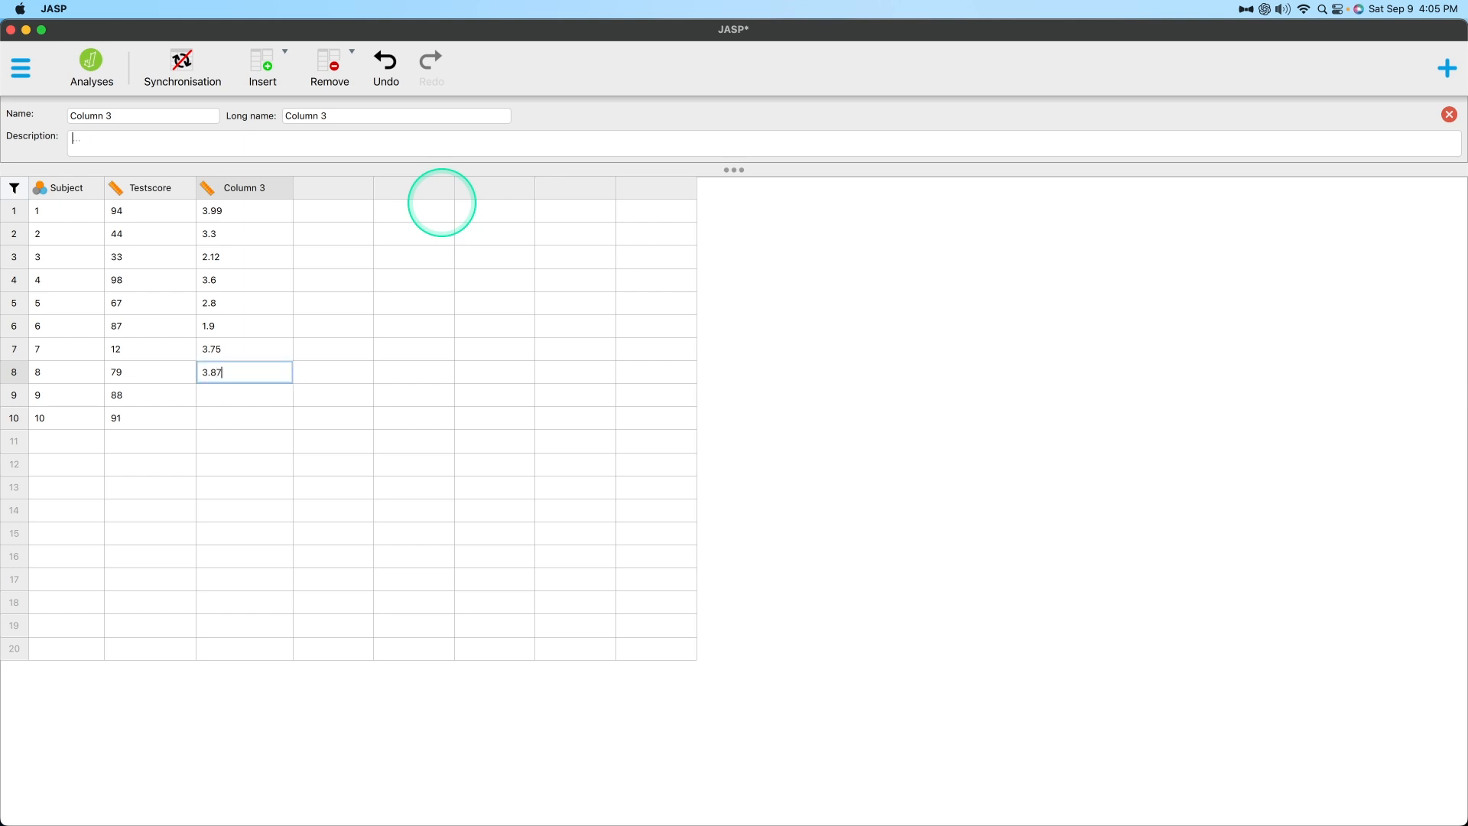
key(Return)
text(2.76)
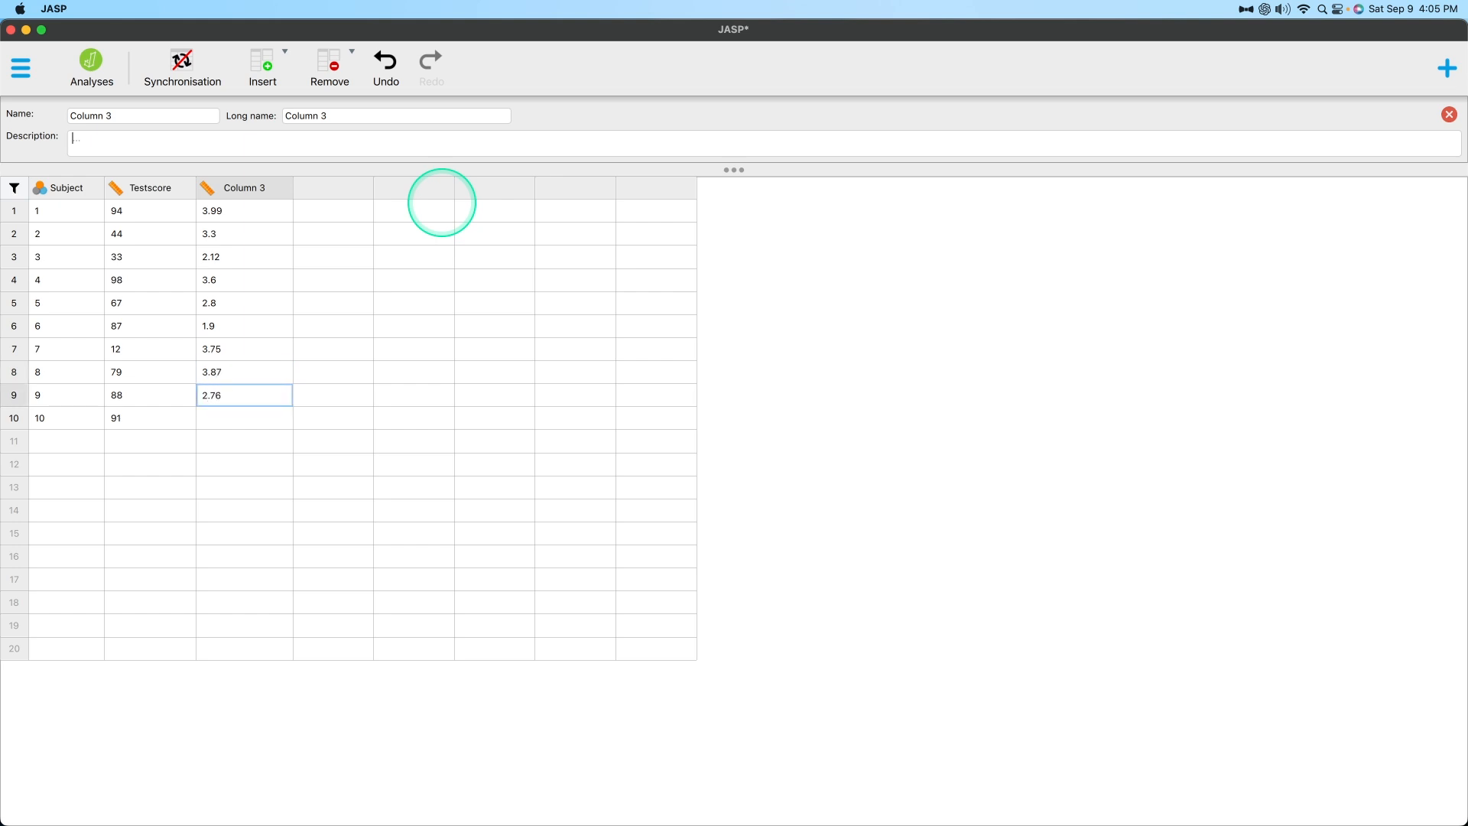
key(Return)
text(3)
key(BackSpace)
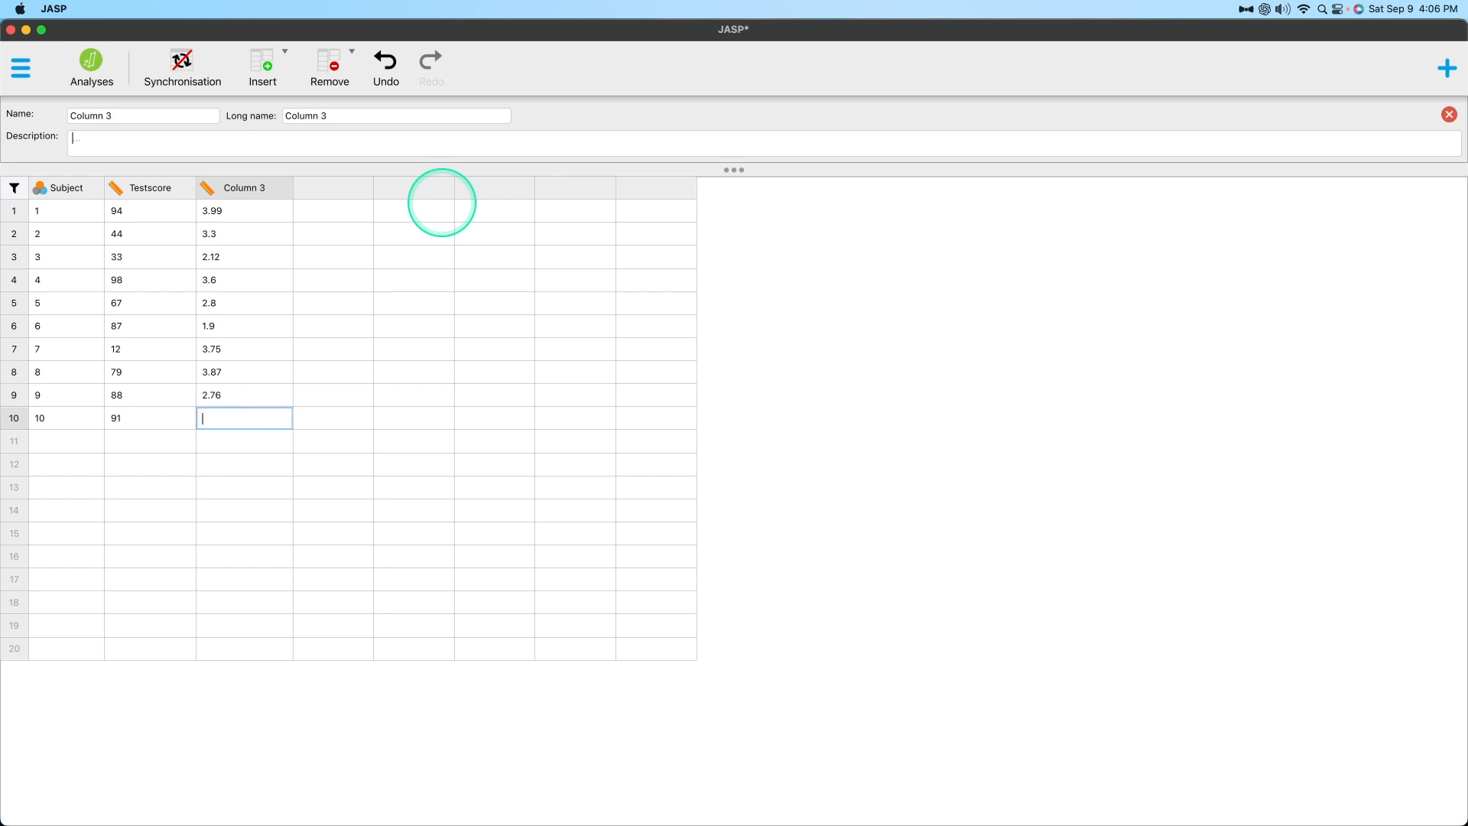
key(Up)
key(Up)
key(Up)
key(Up)
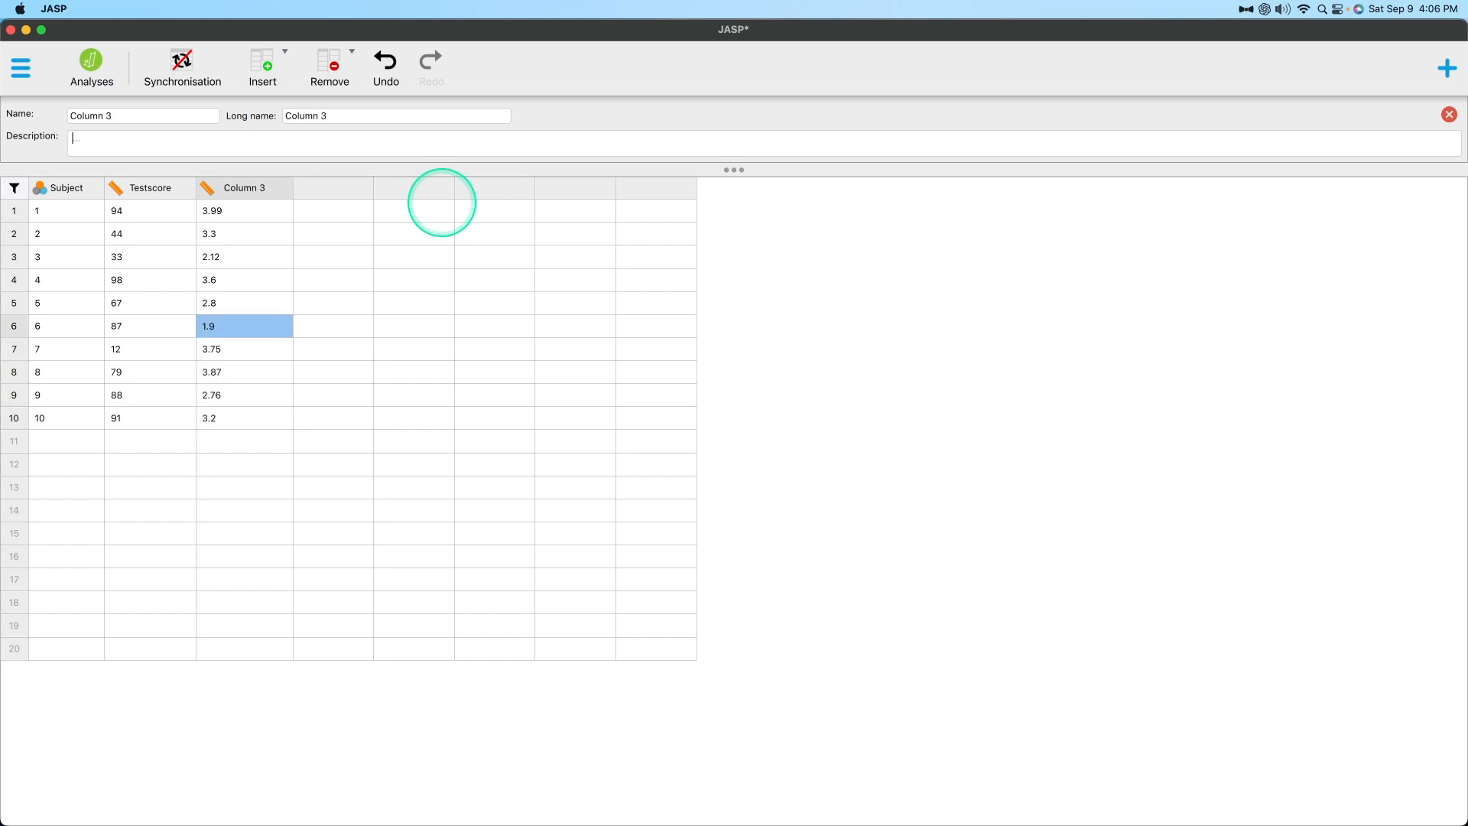
Try to rewrite the row 4 value of Column 3 with two decimals as 3.60.
key(Up)
key(Up)
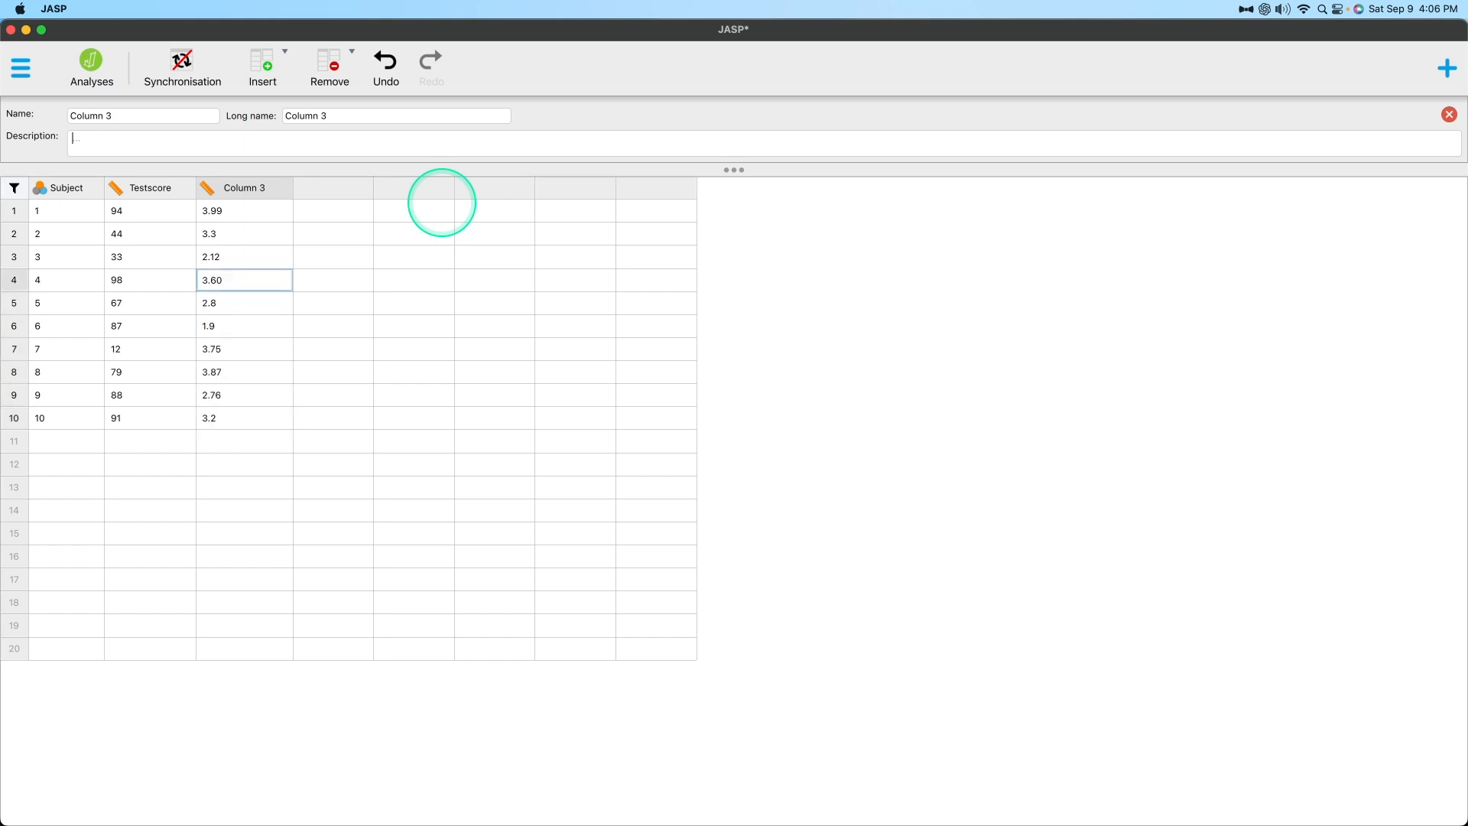
key(Down)
key(Down)
key(Down)
key(Down)
key(Down)
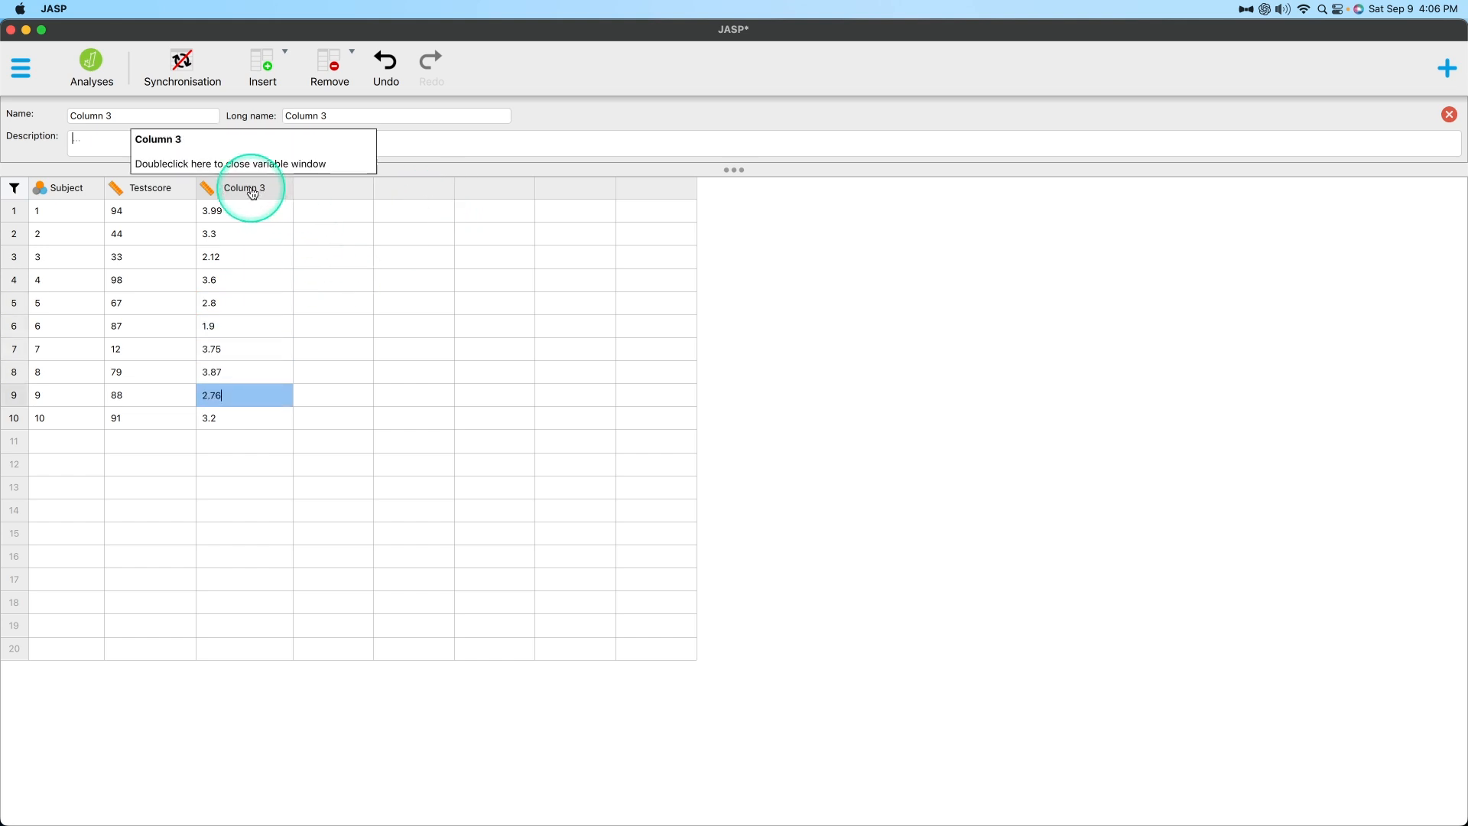
Rename Column 3 as "GPA" and close its properties.
click(208, 189)
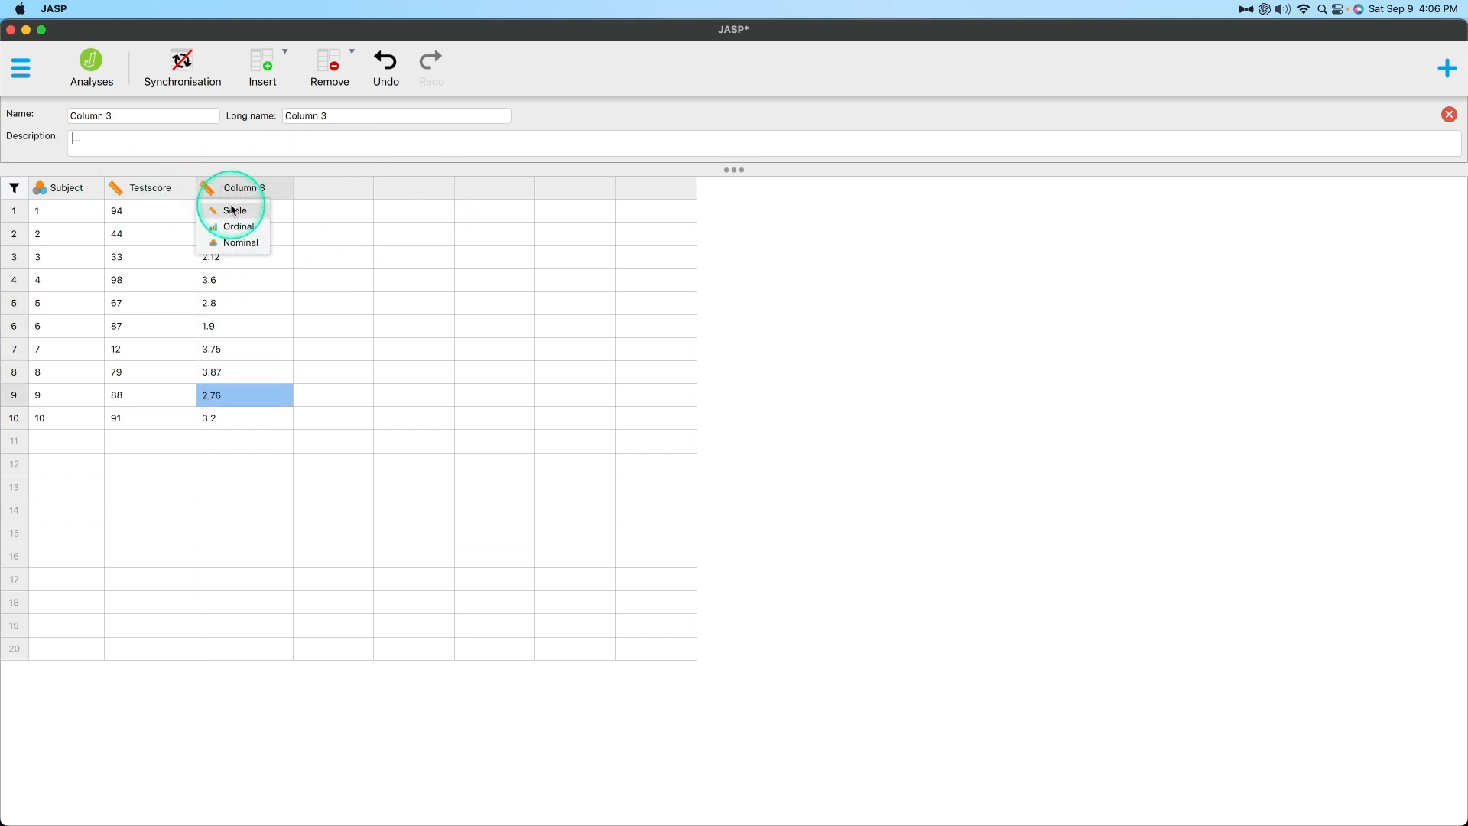
click(288, 183)
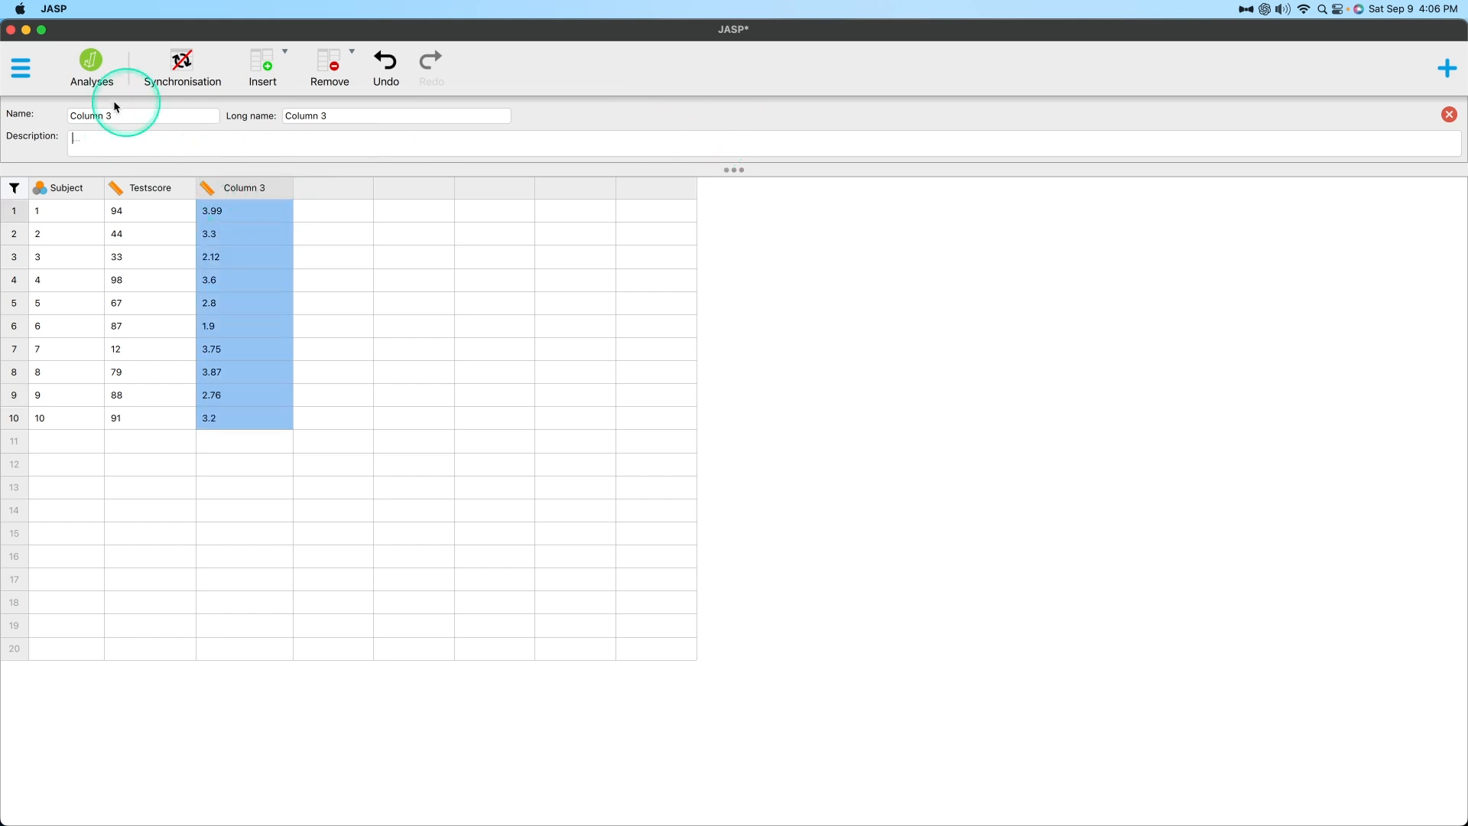
click(143, 115)
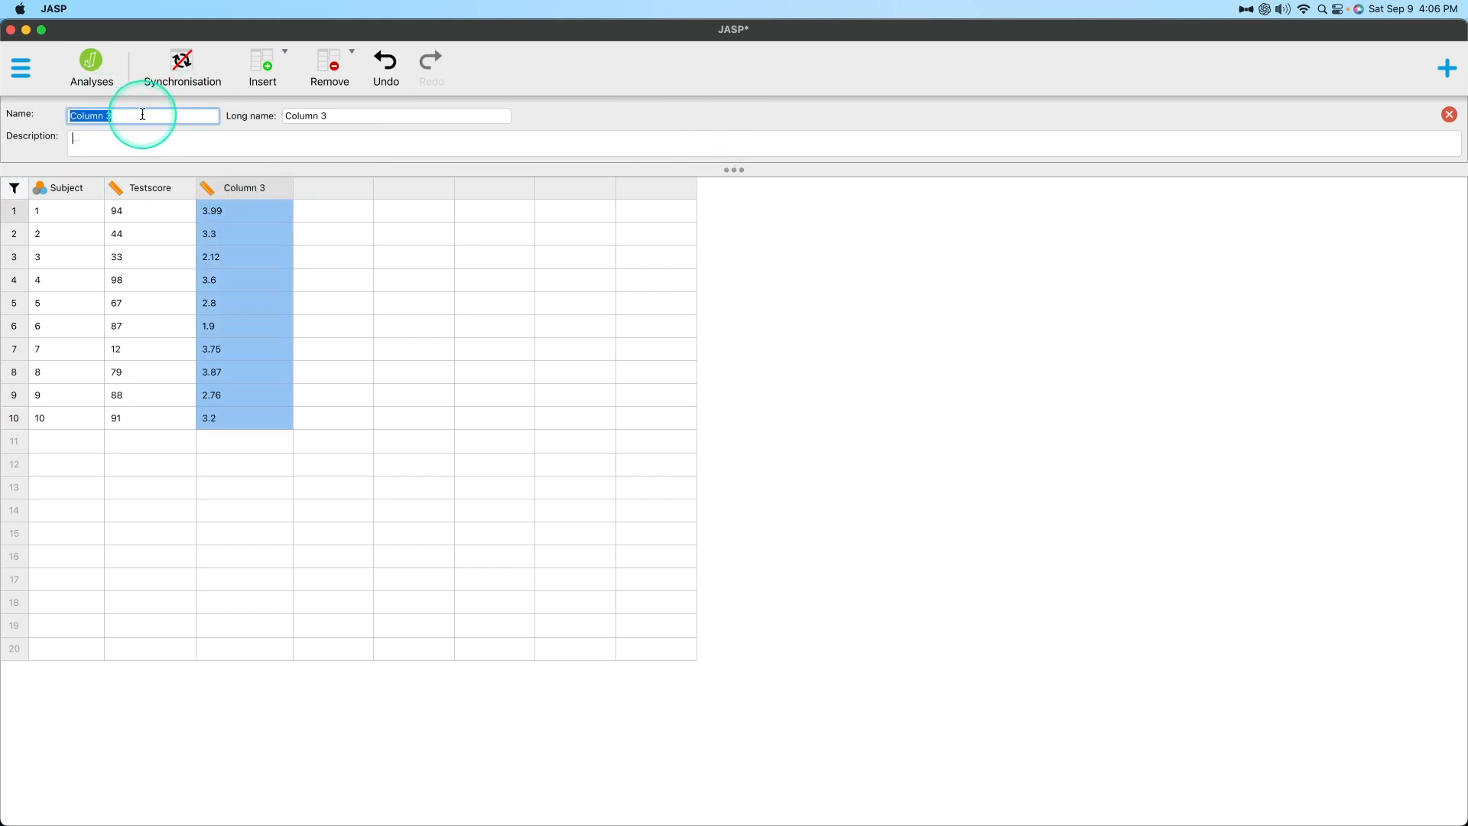
text(GPA)
key(Tab)
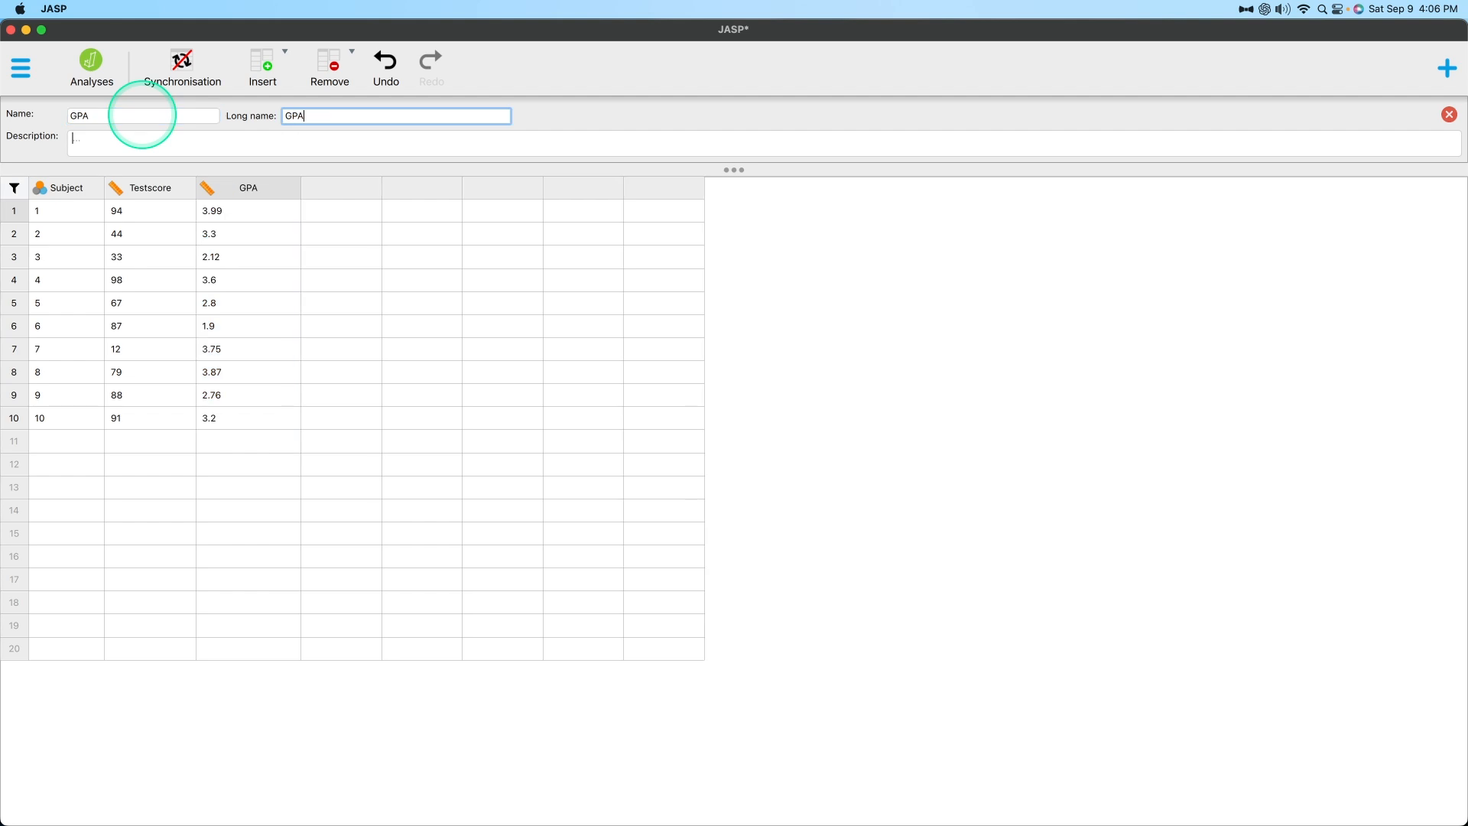
click(1448, 115)
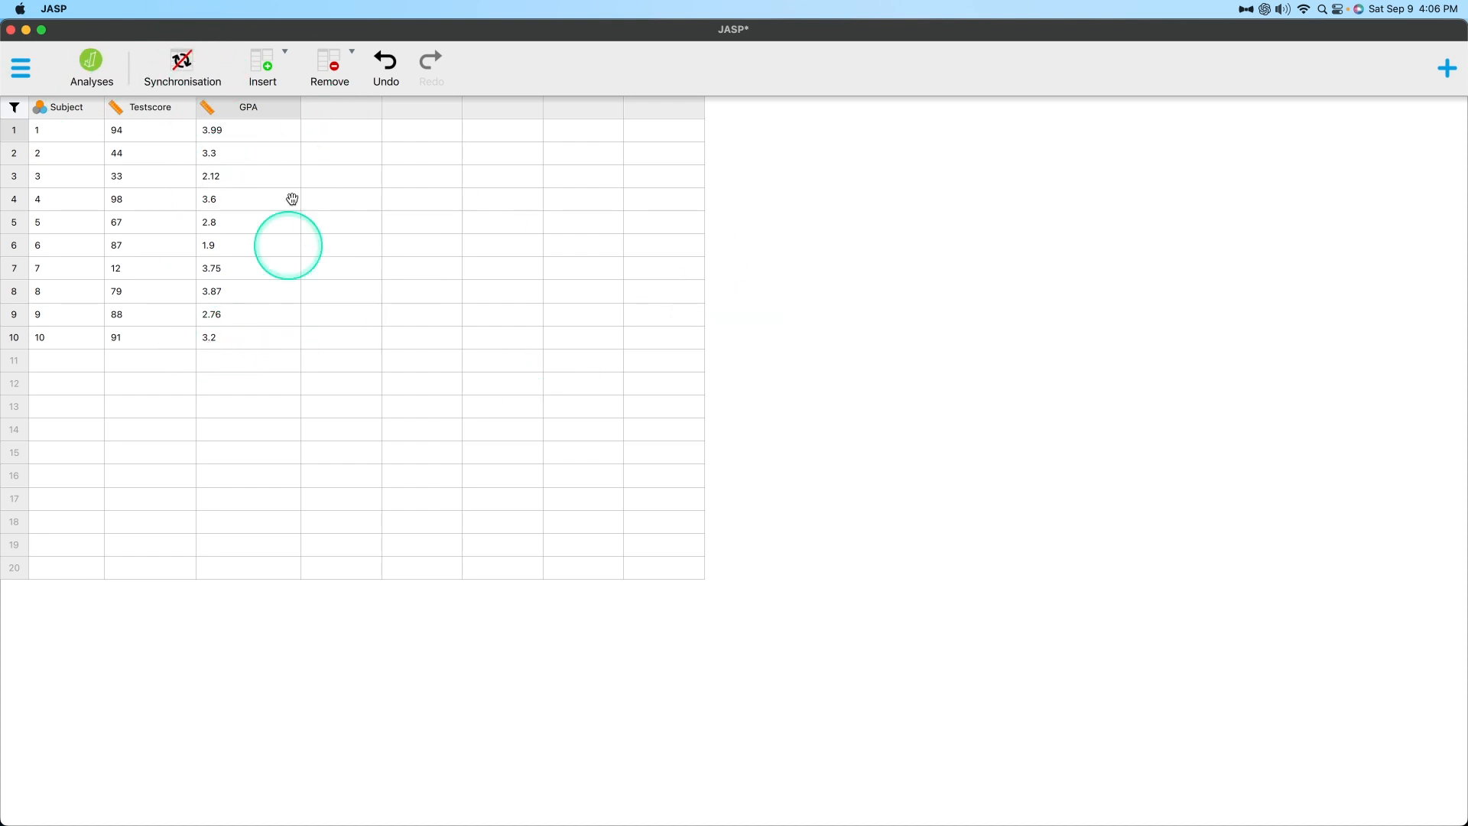
Try to turn on external data synchronisation by generating and saving a CSV data file for the new data set.
click(182, 63)
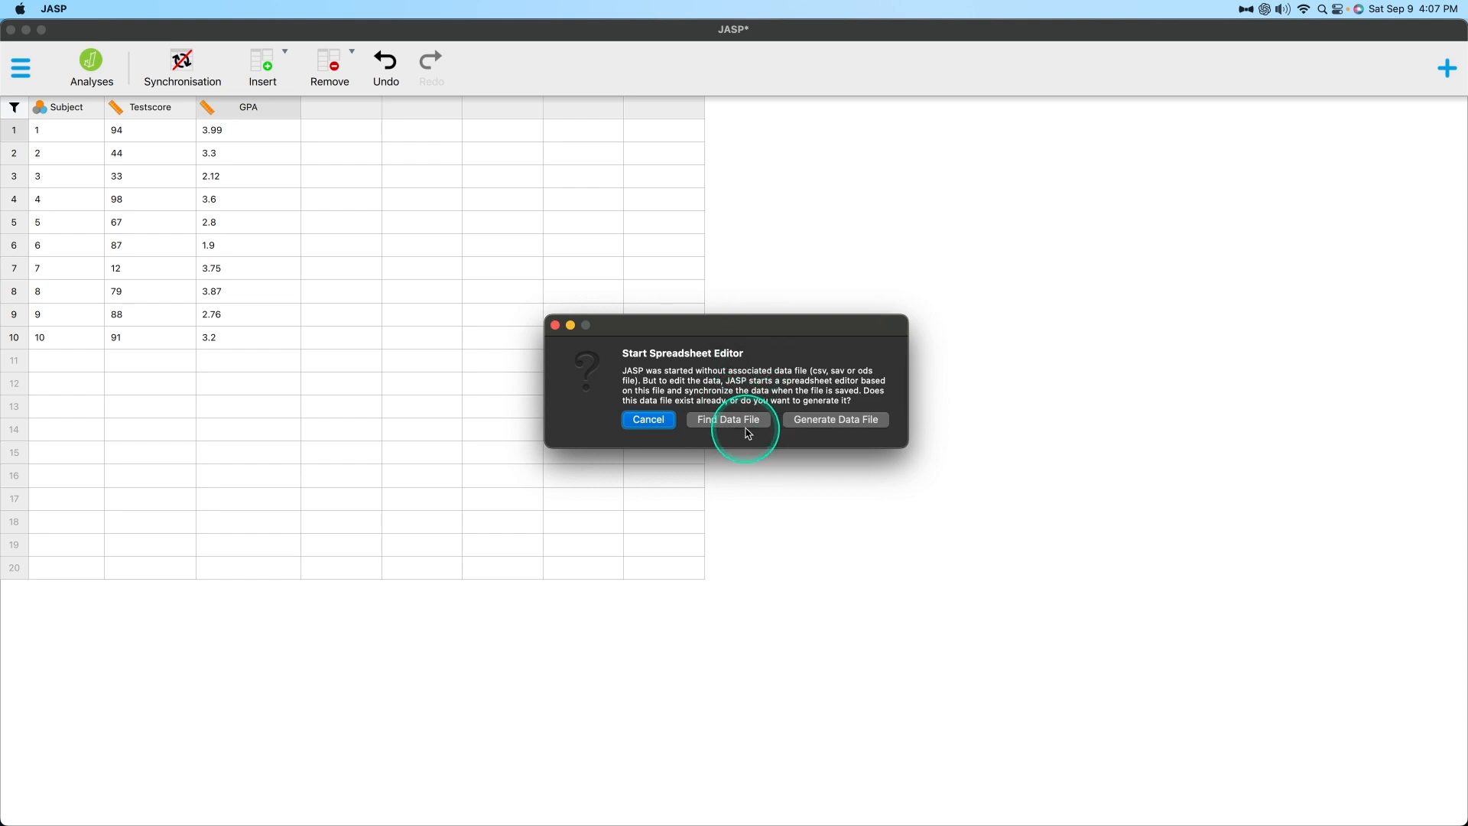
click(852, 424)
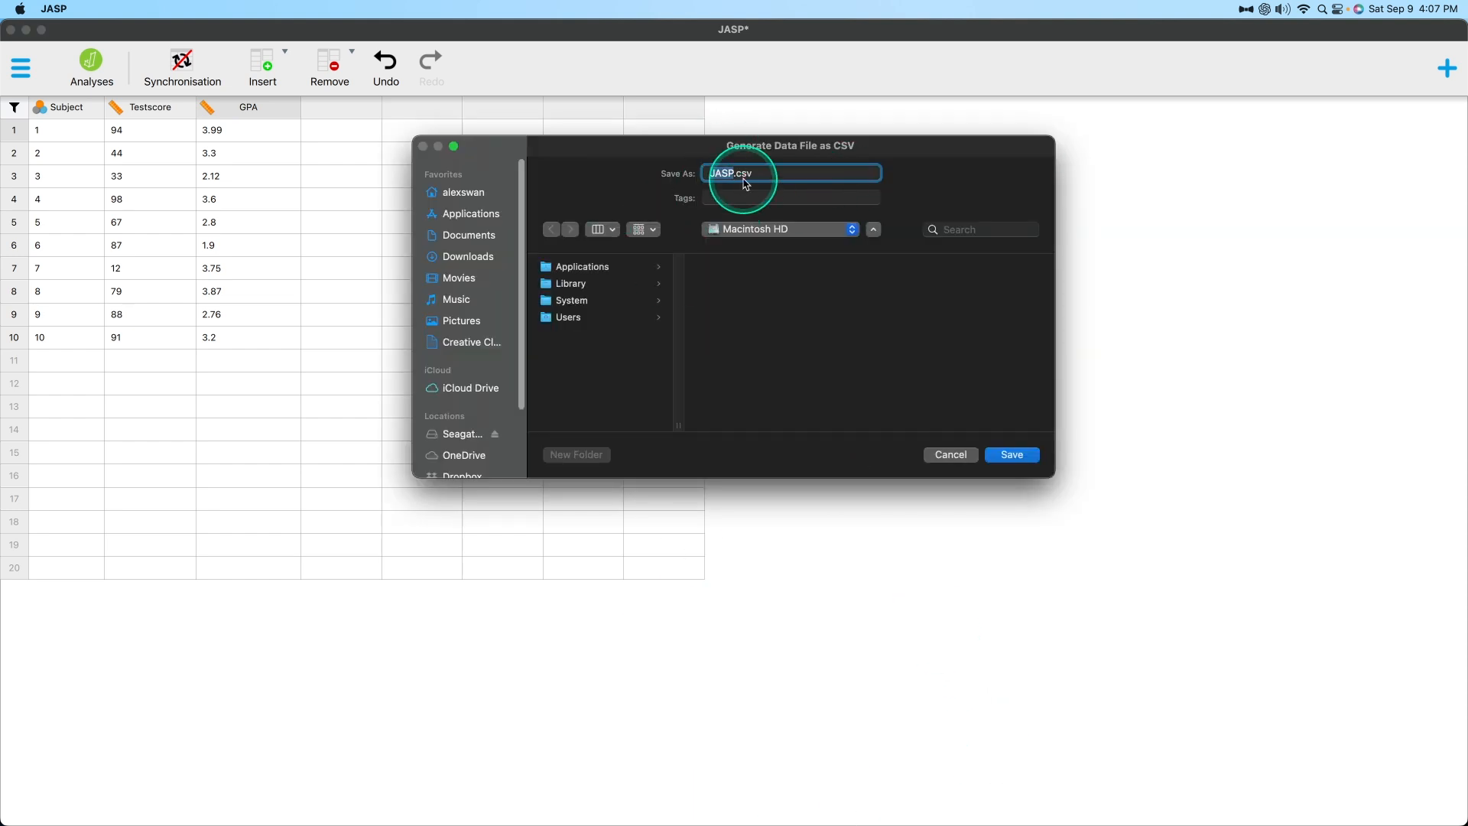
key(BackSpace)
click(1016, 456)
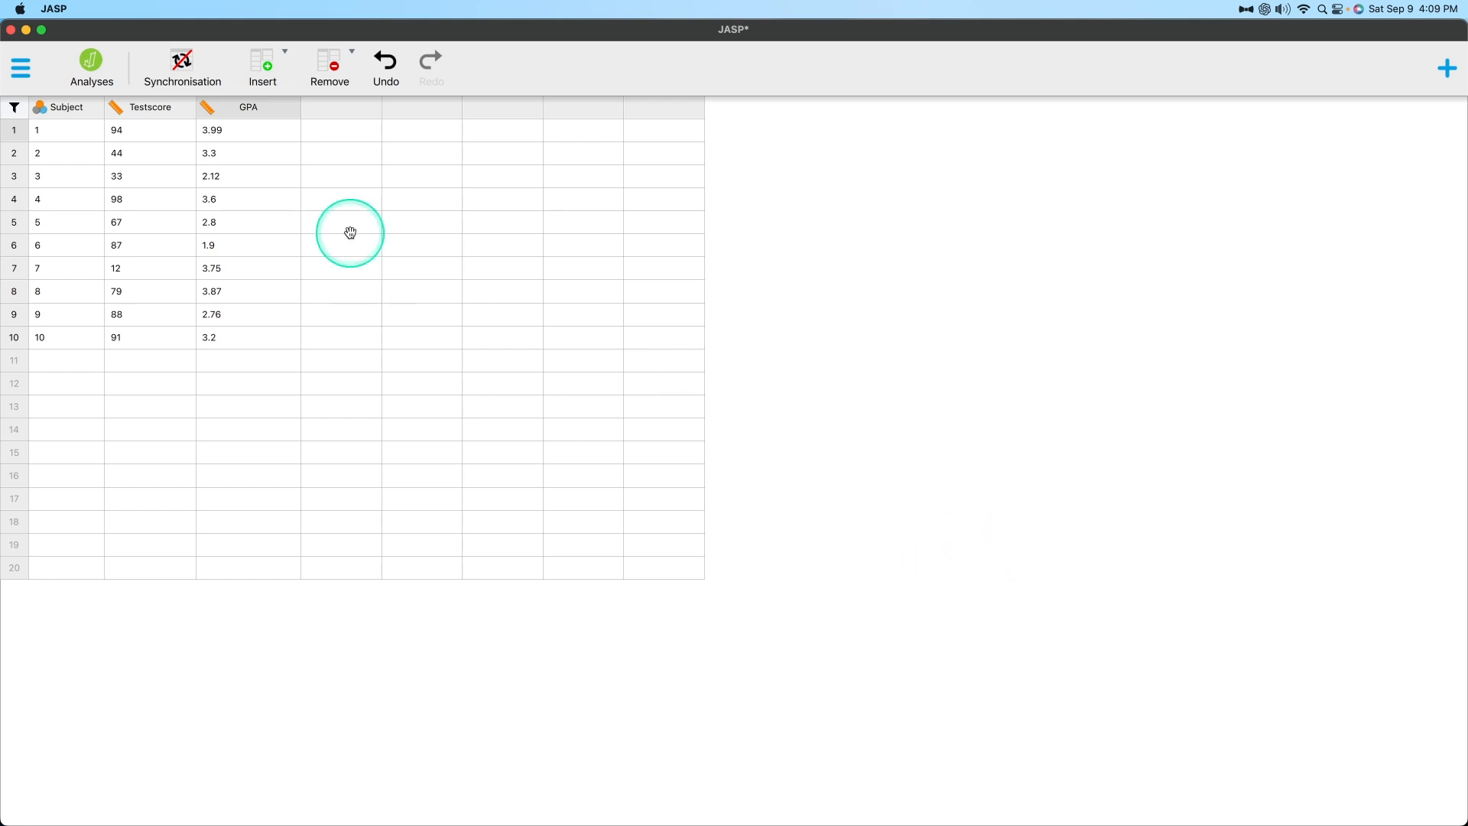
click(263, 68)
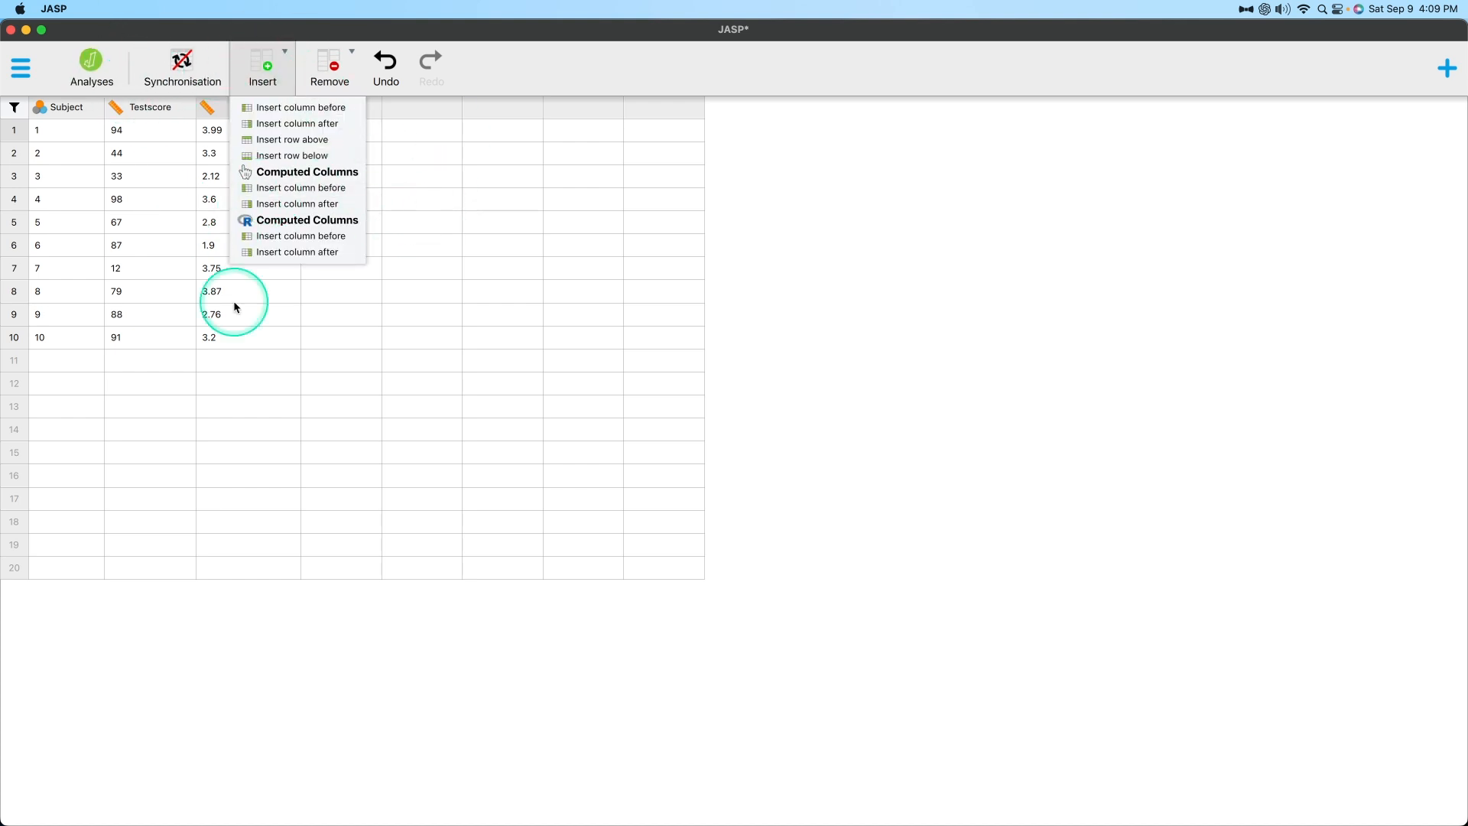
click(602, 264)
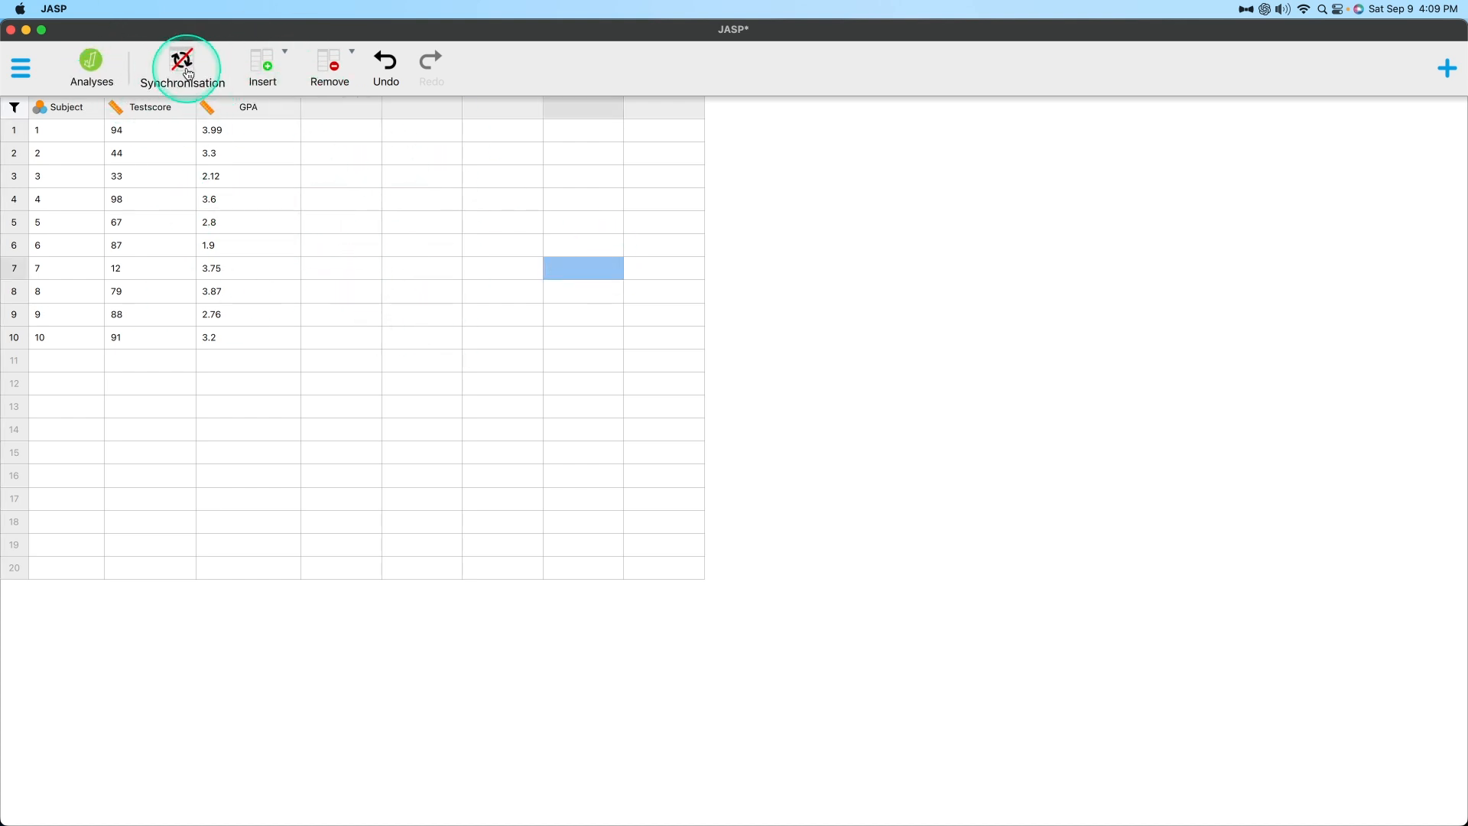
click(182, 62)
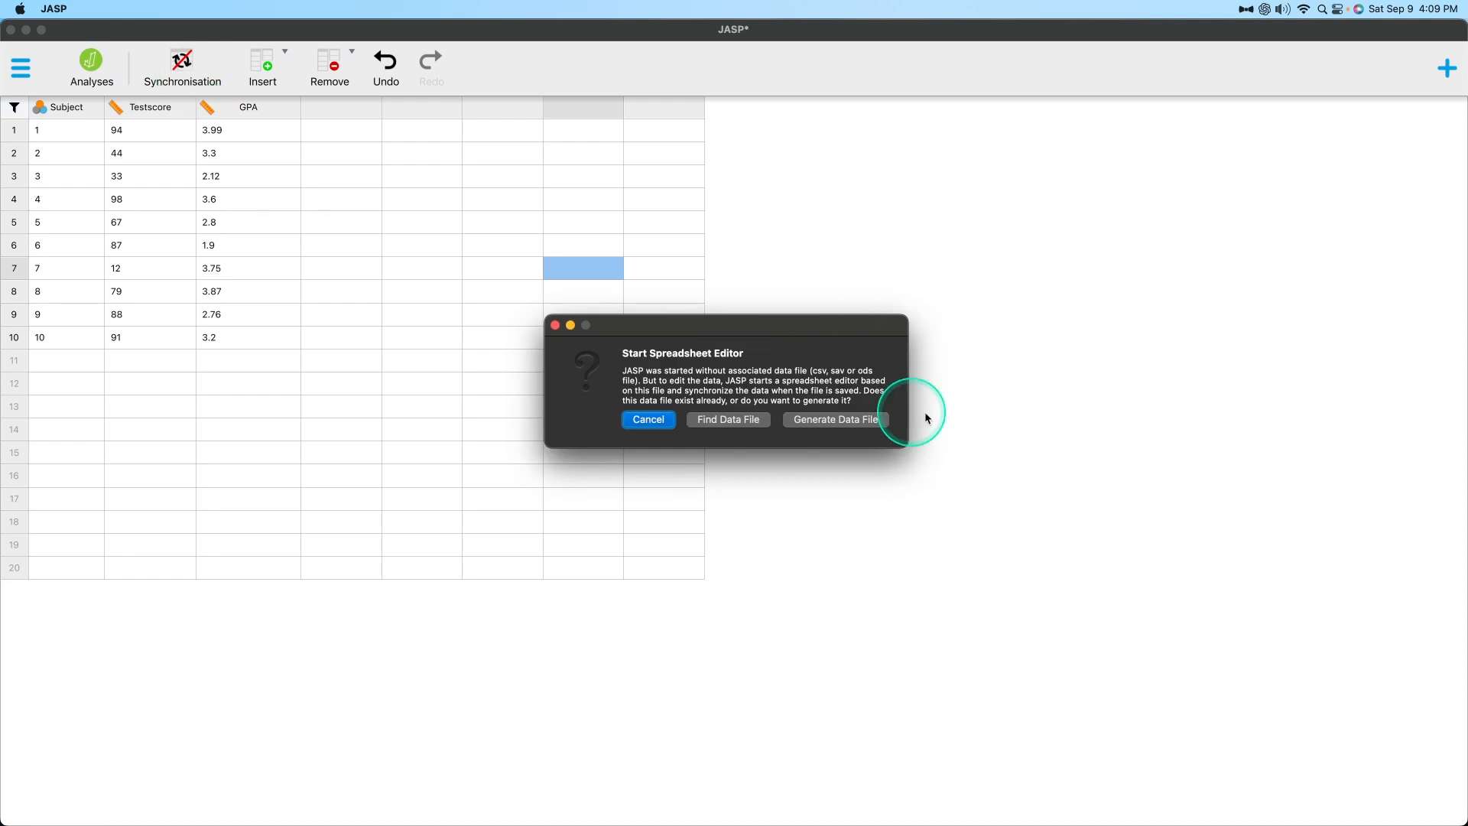
click(648, 419)
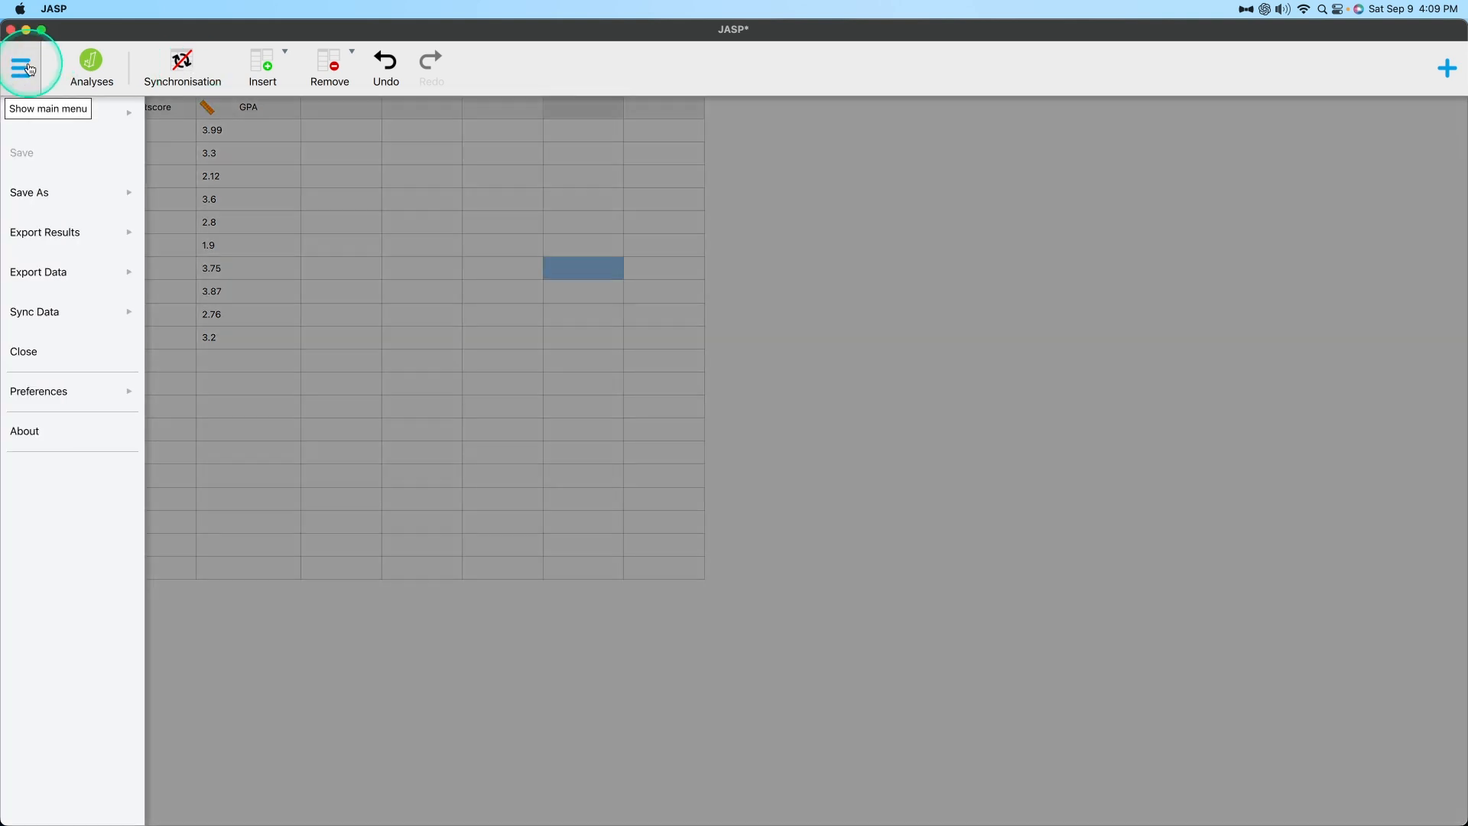
Save the new data set as a JASP file named "test" in the Downloads folder on the computer.
click(20, 67)
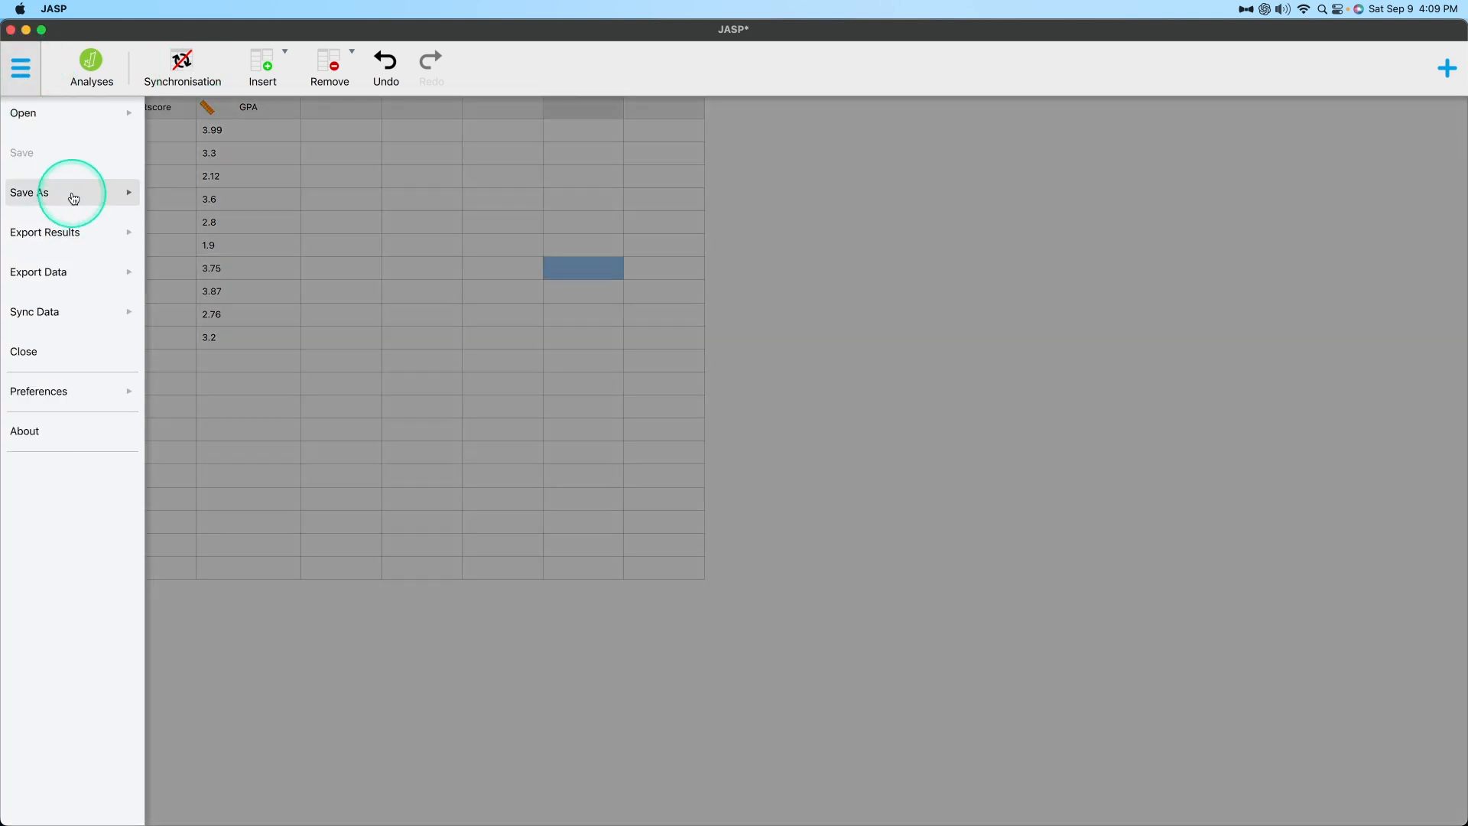
click(73, 197)
click(191, 122)
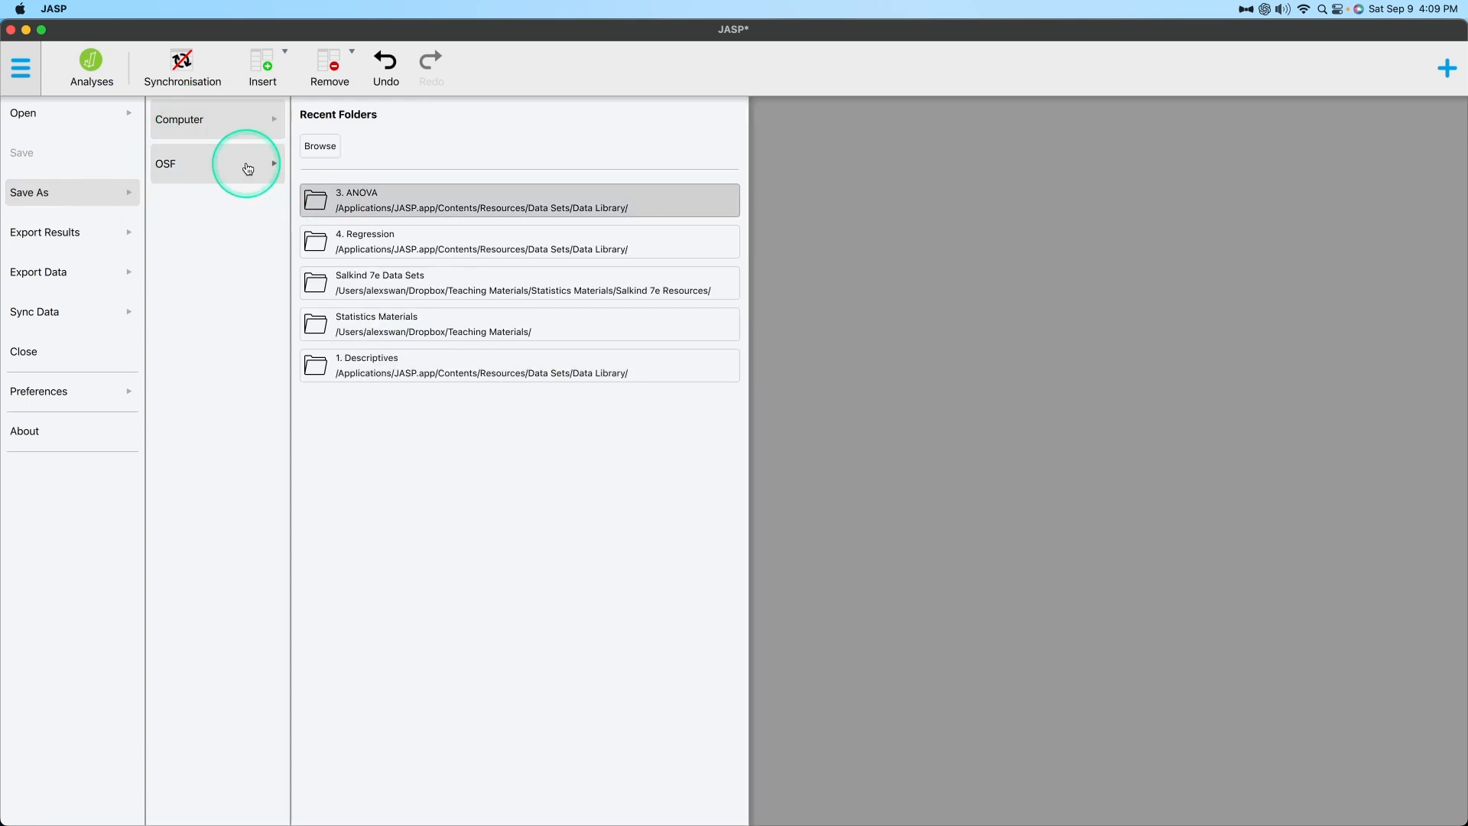
click(246, 162)
click(260, 121)
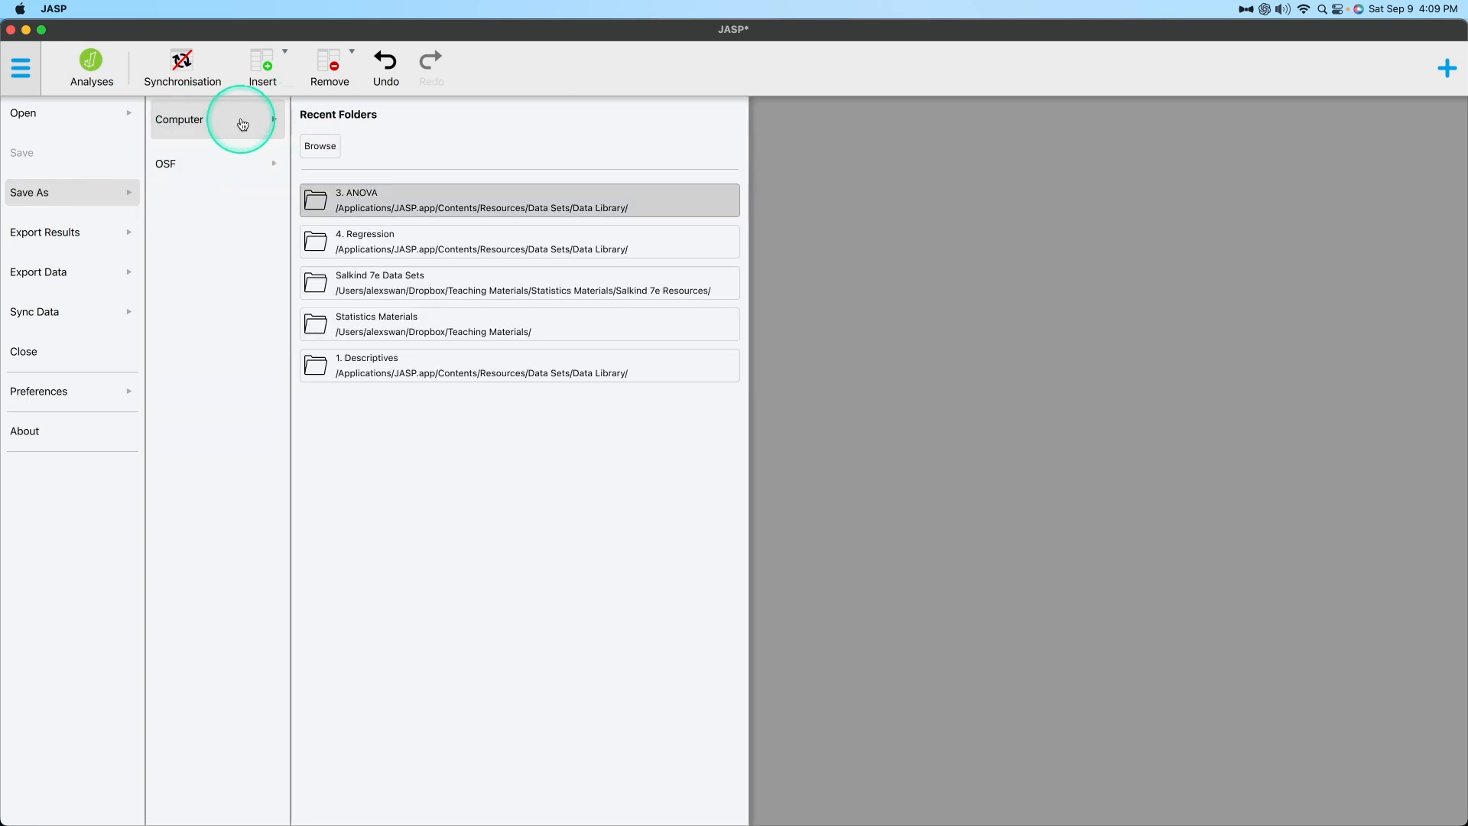
click(321, 145)
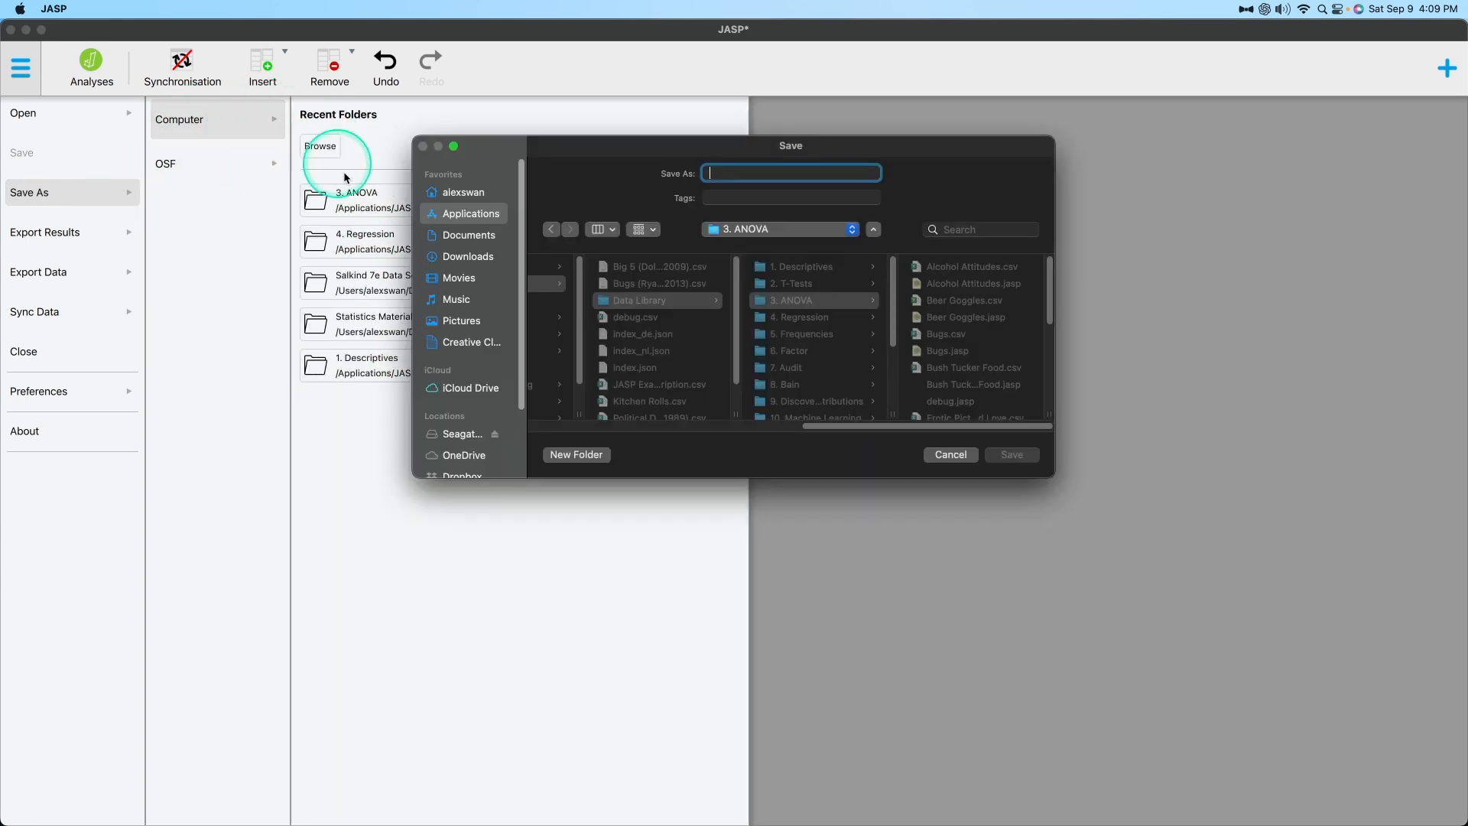
click(453, 257)
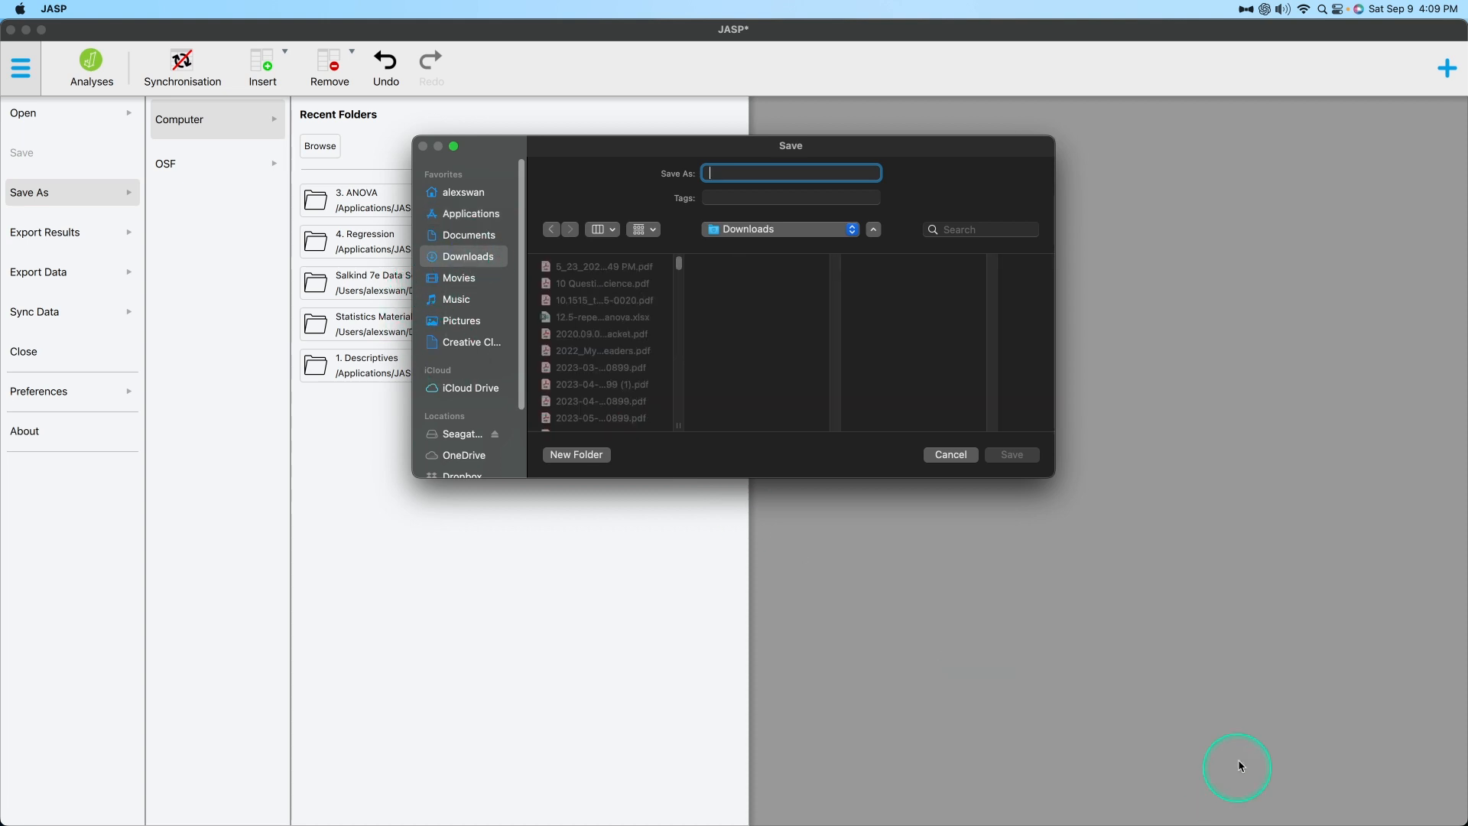
text(test)
click(1012, 454)
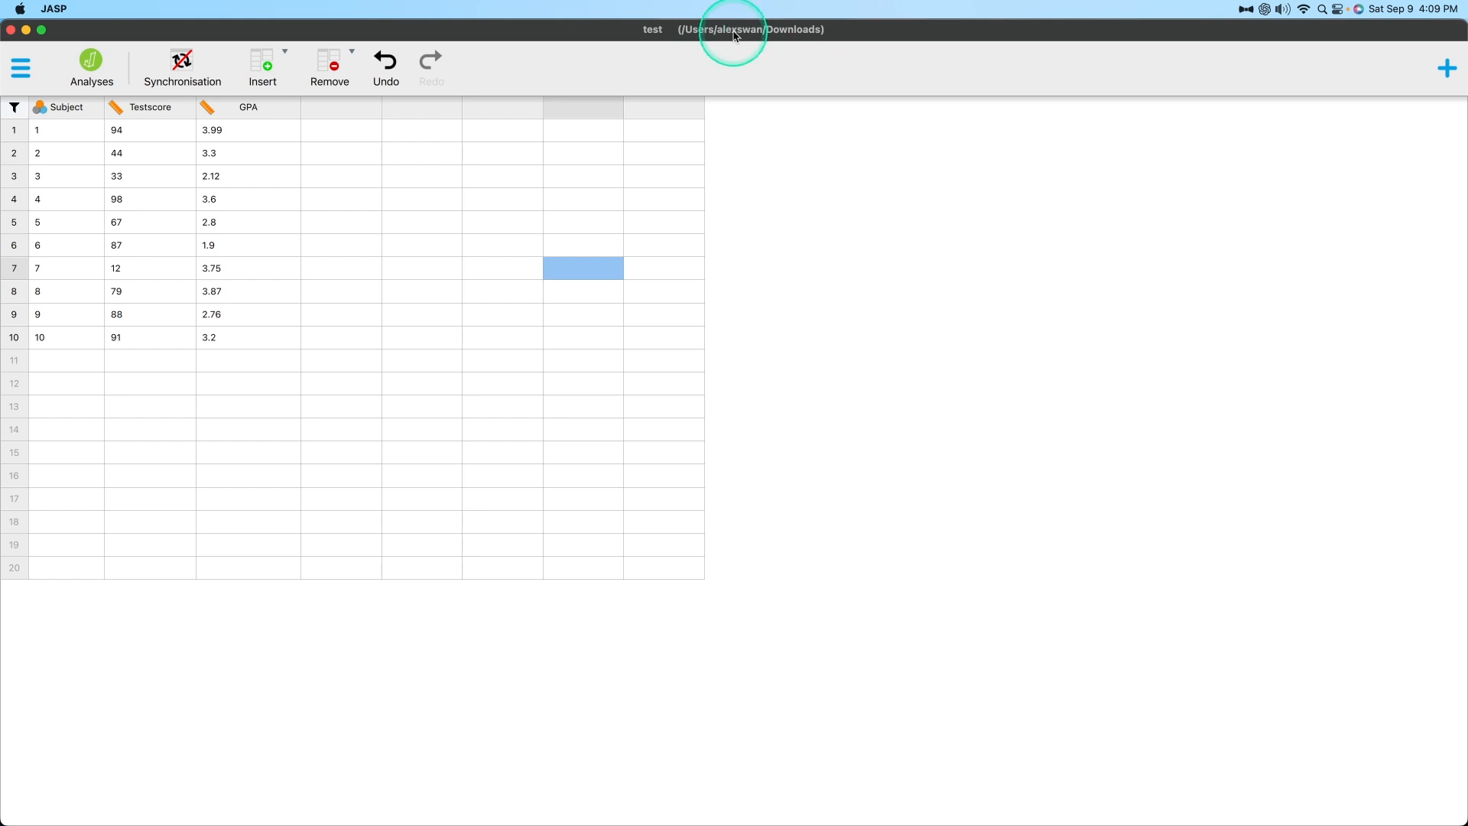
Try to link an existing data file for synchronisation by searching the computer for "test", and cancel the synchronisation prompt.
double_click(279, 318)
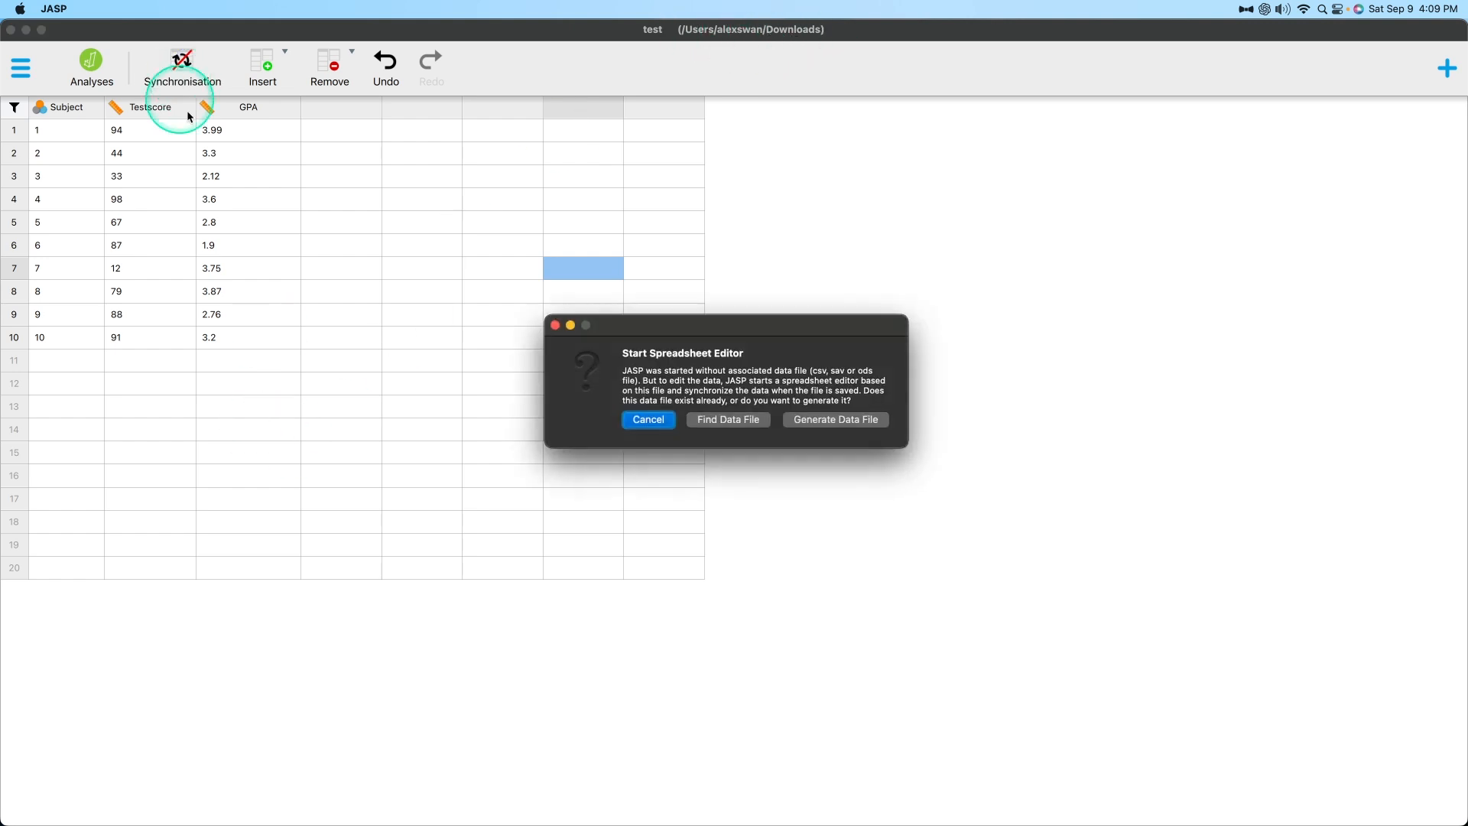
click(728, 421)
scroll(761, 295, down, 10)
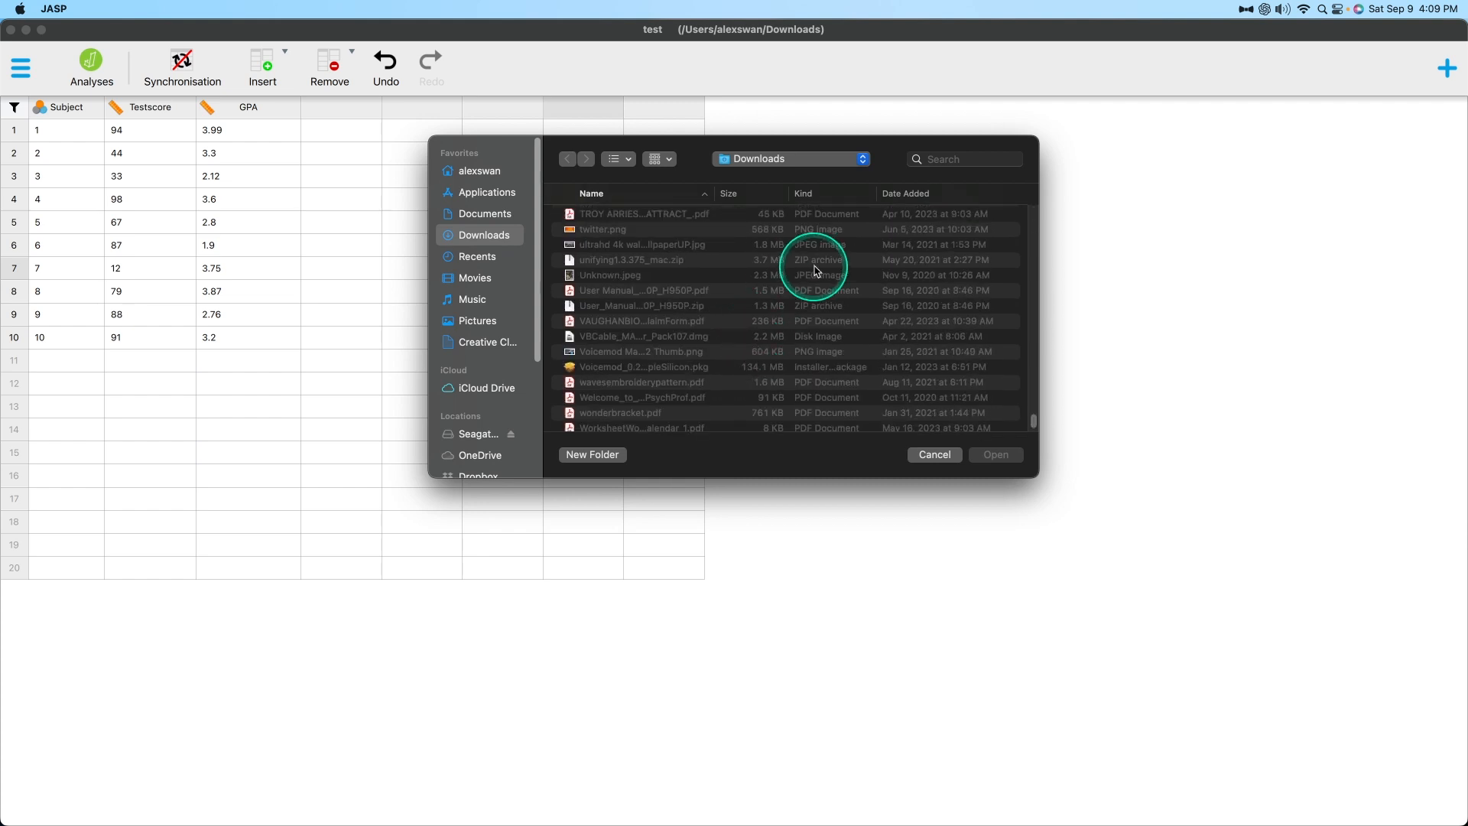
click(929, 158)
text(test)
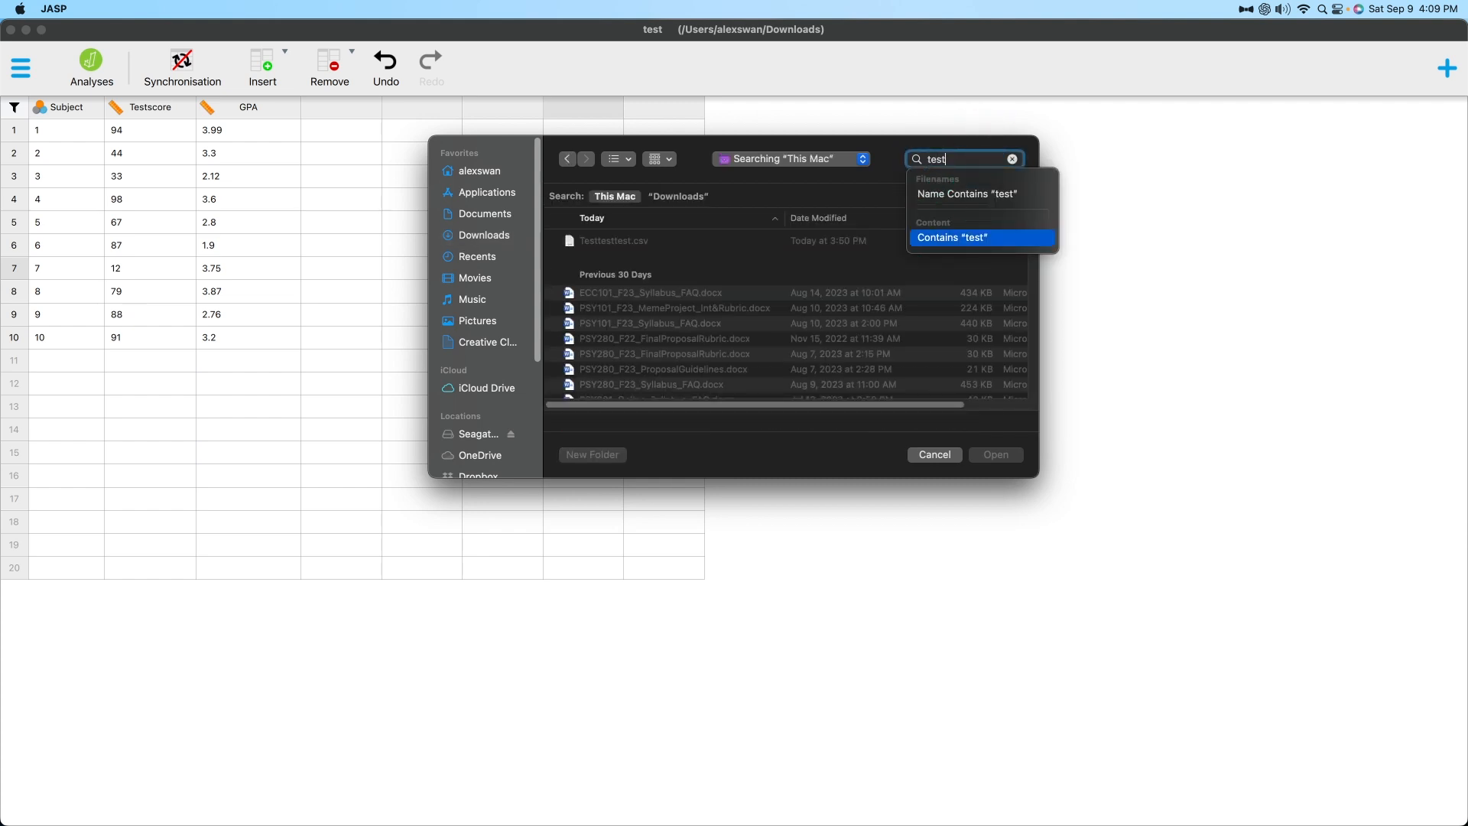
double_click(807, 237)
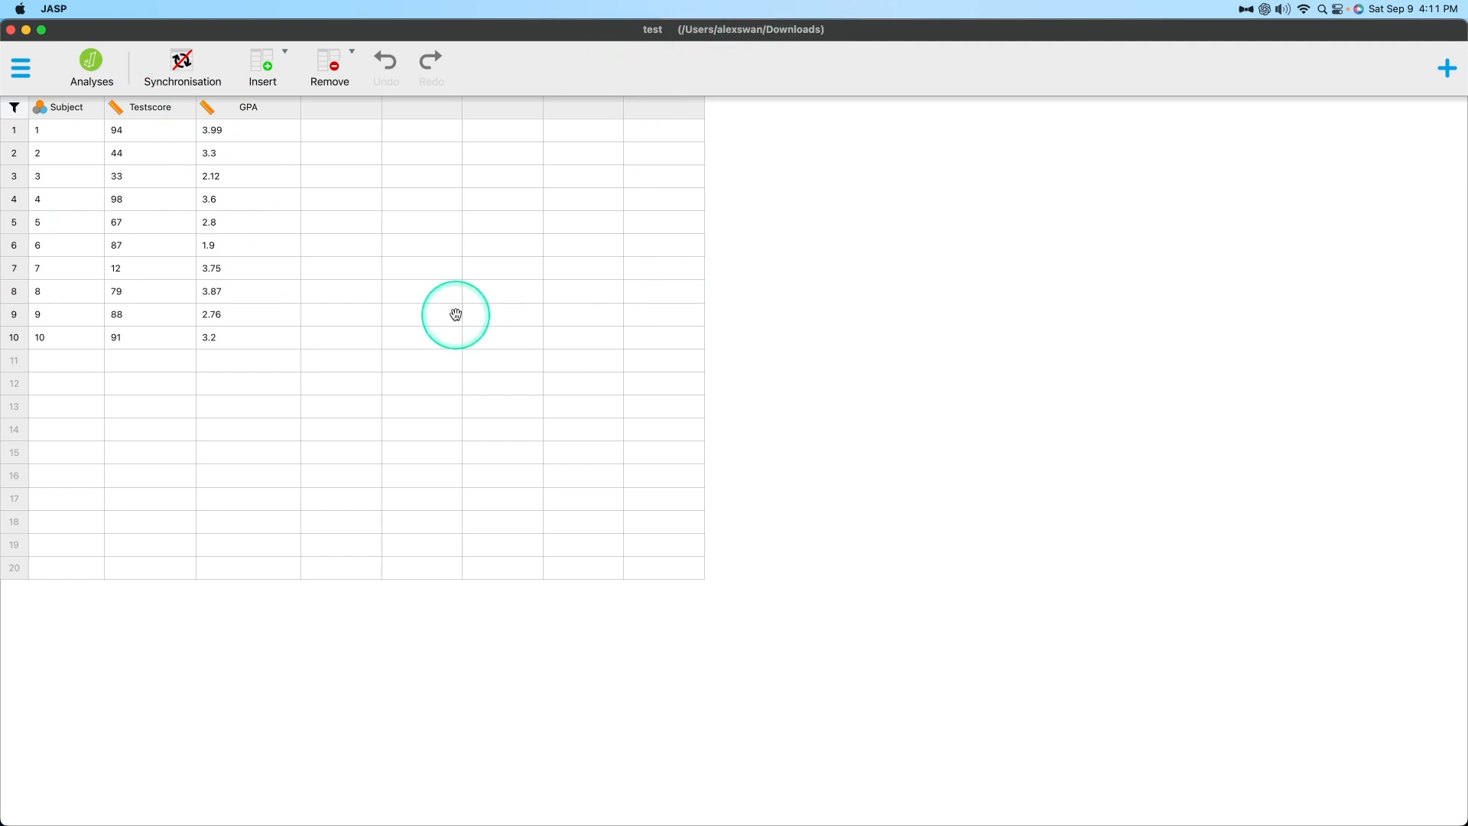
click(179, 60)
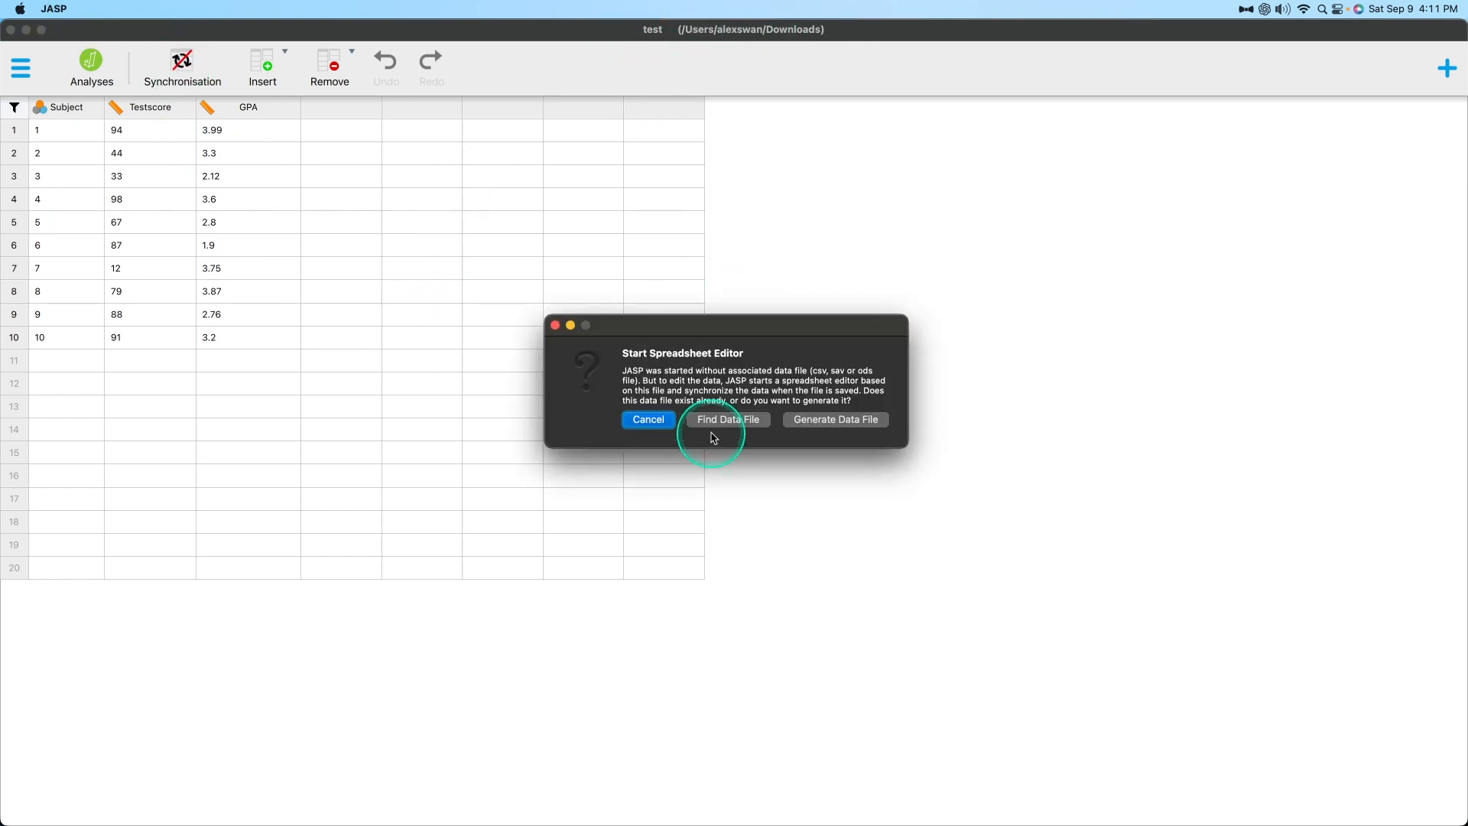
click(648, 420)
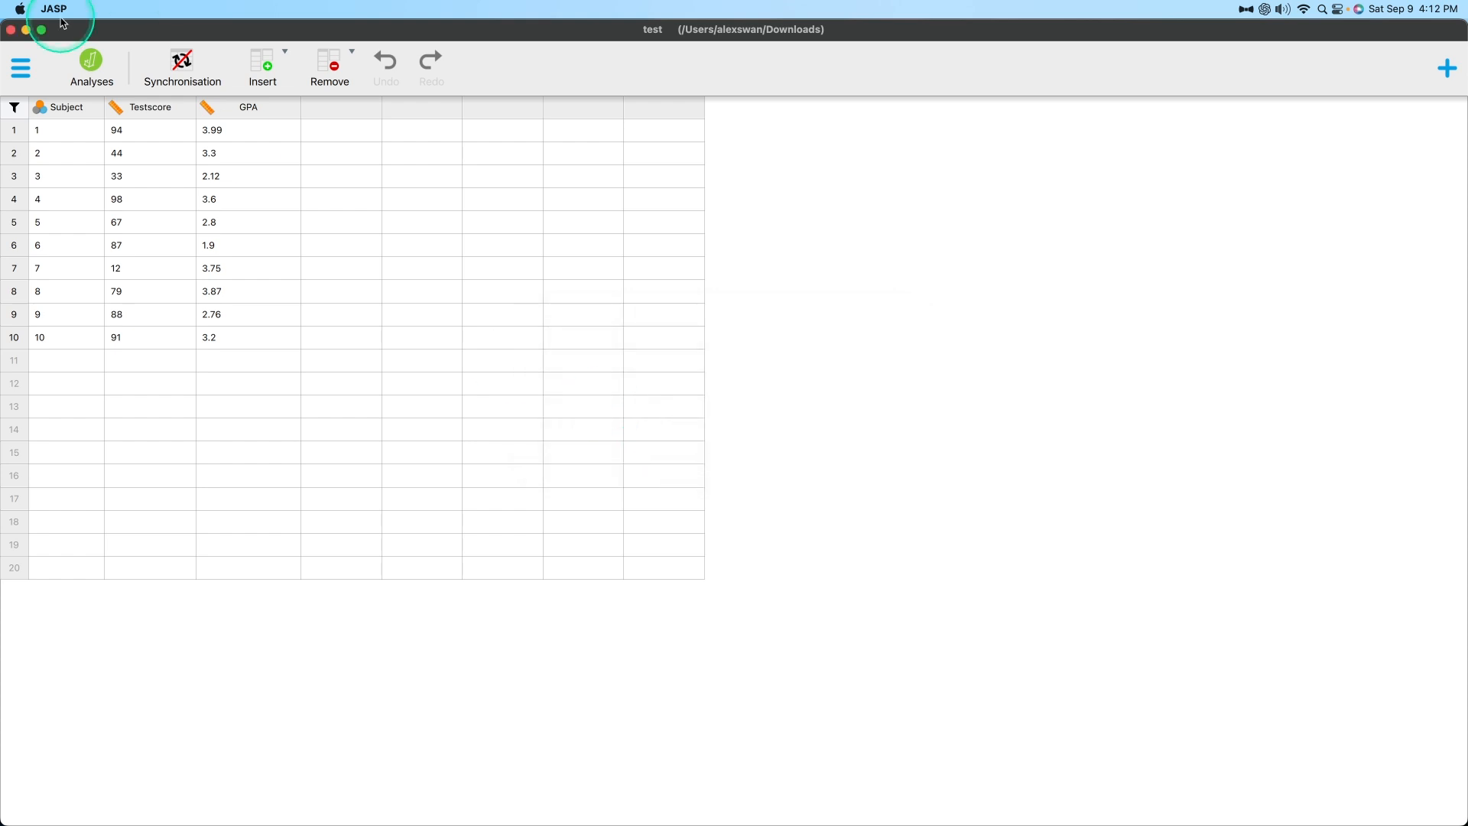
Set the row 4 GPA value to 3.5 and save the file.
click(23, 69)
click(72, 159)
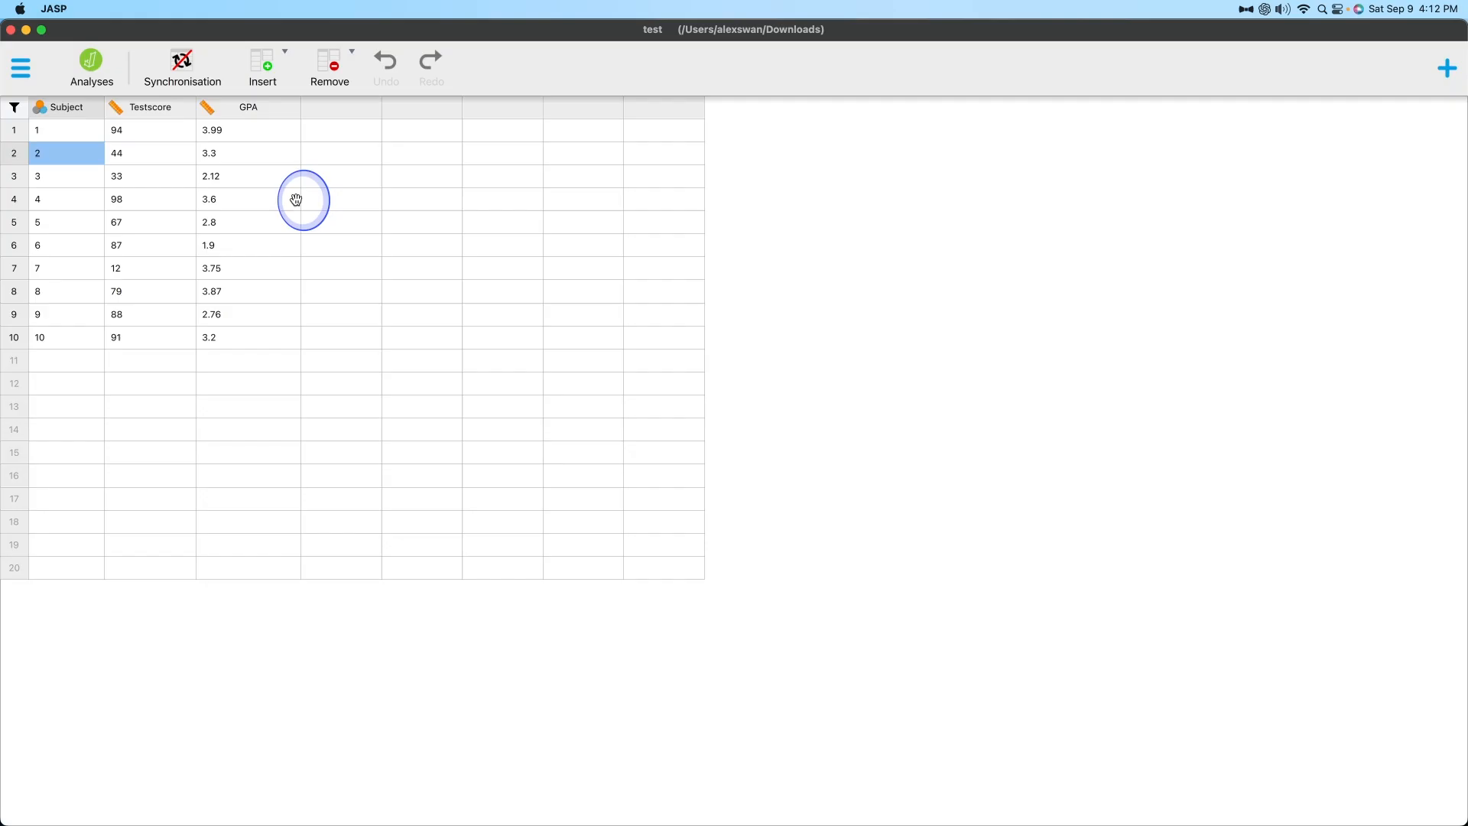
click(245, 200)
key(BackSpace)
text(3.5)
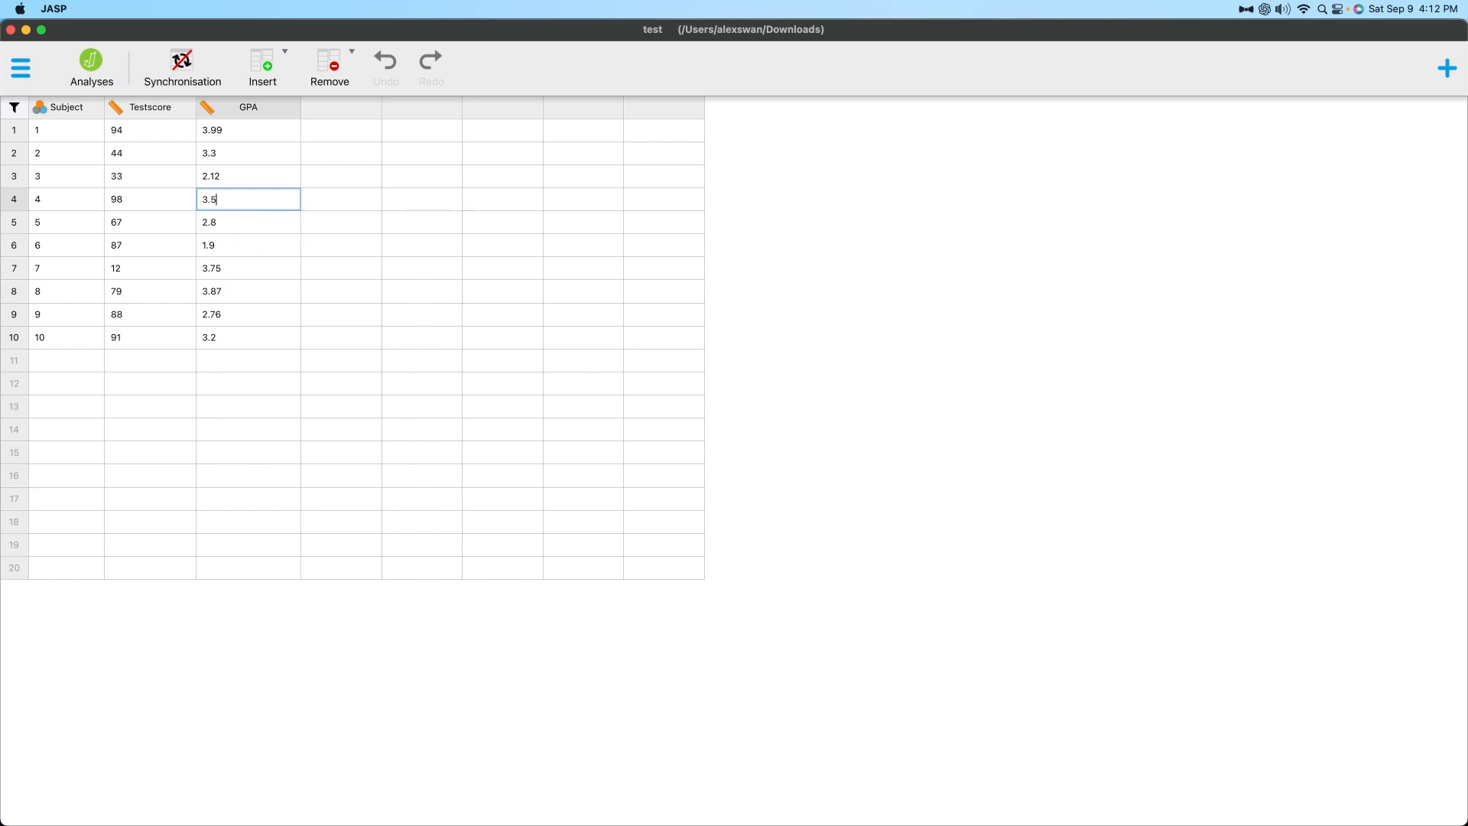
click(21, 68)
click(49, 151)
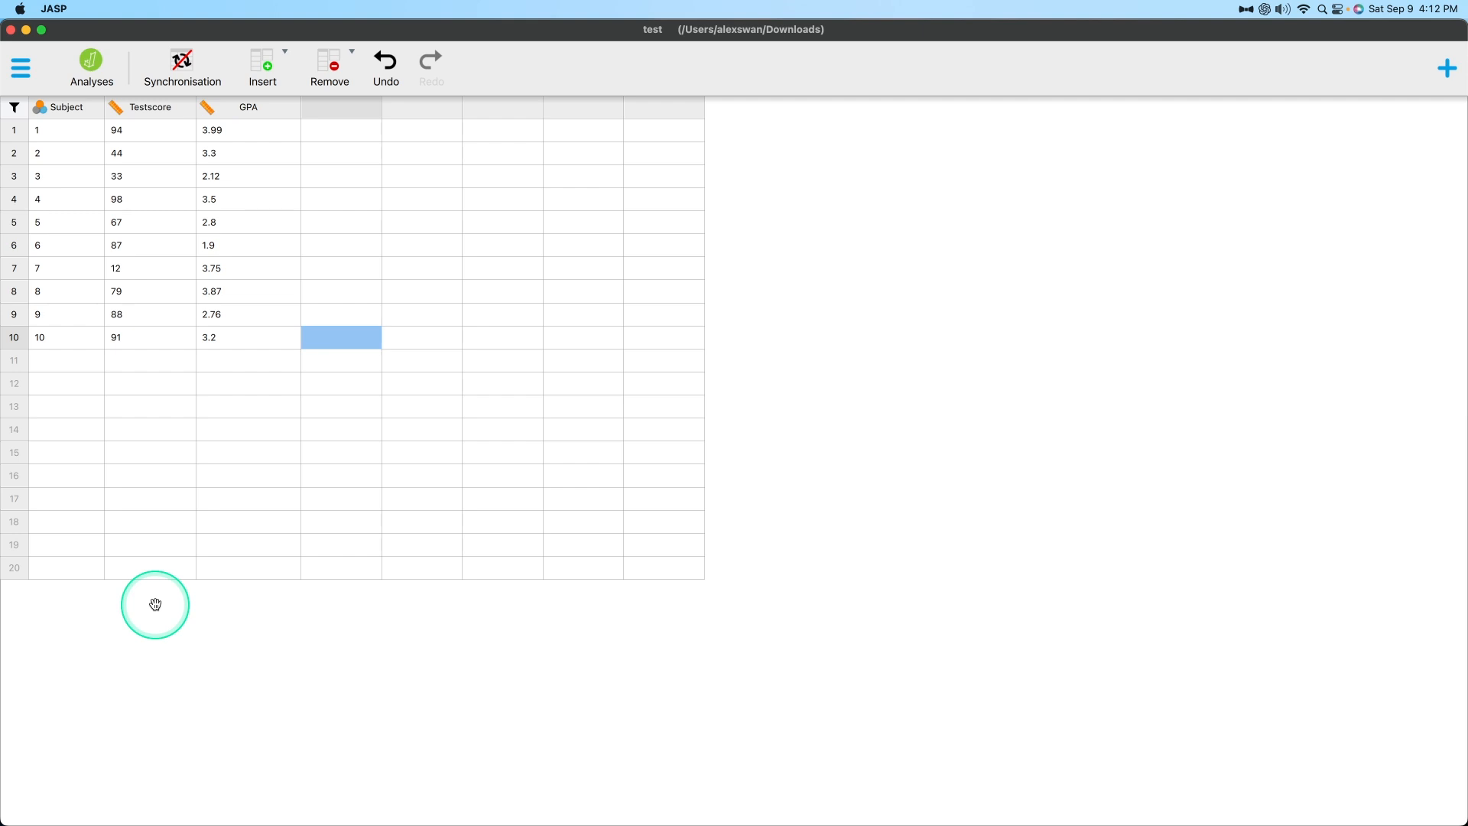
Examine the file formats offered for saving a copy to Downloads and for exporting the data, cancelling both dialogs.
click(21, 68)
click(69, 193)
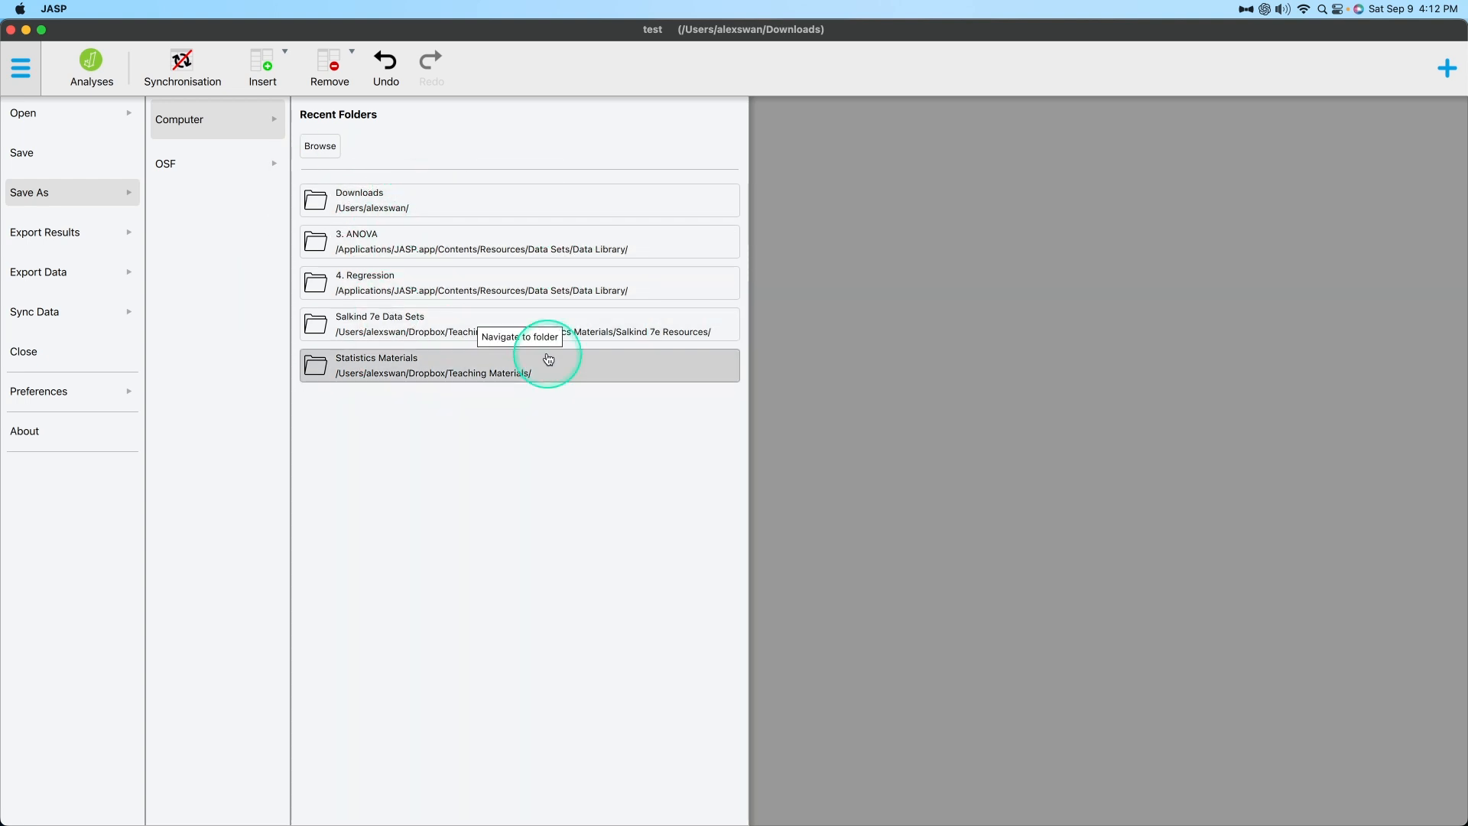
click(499, 193)
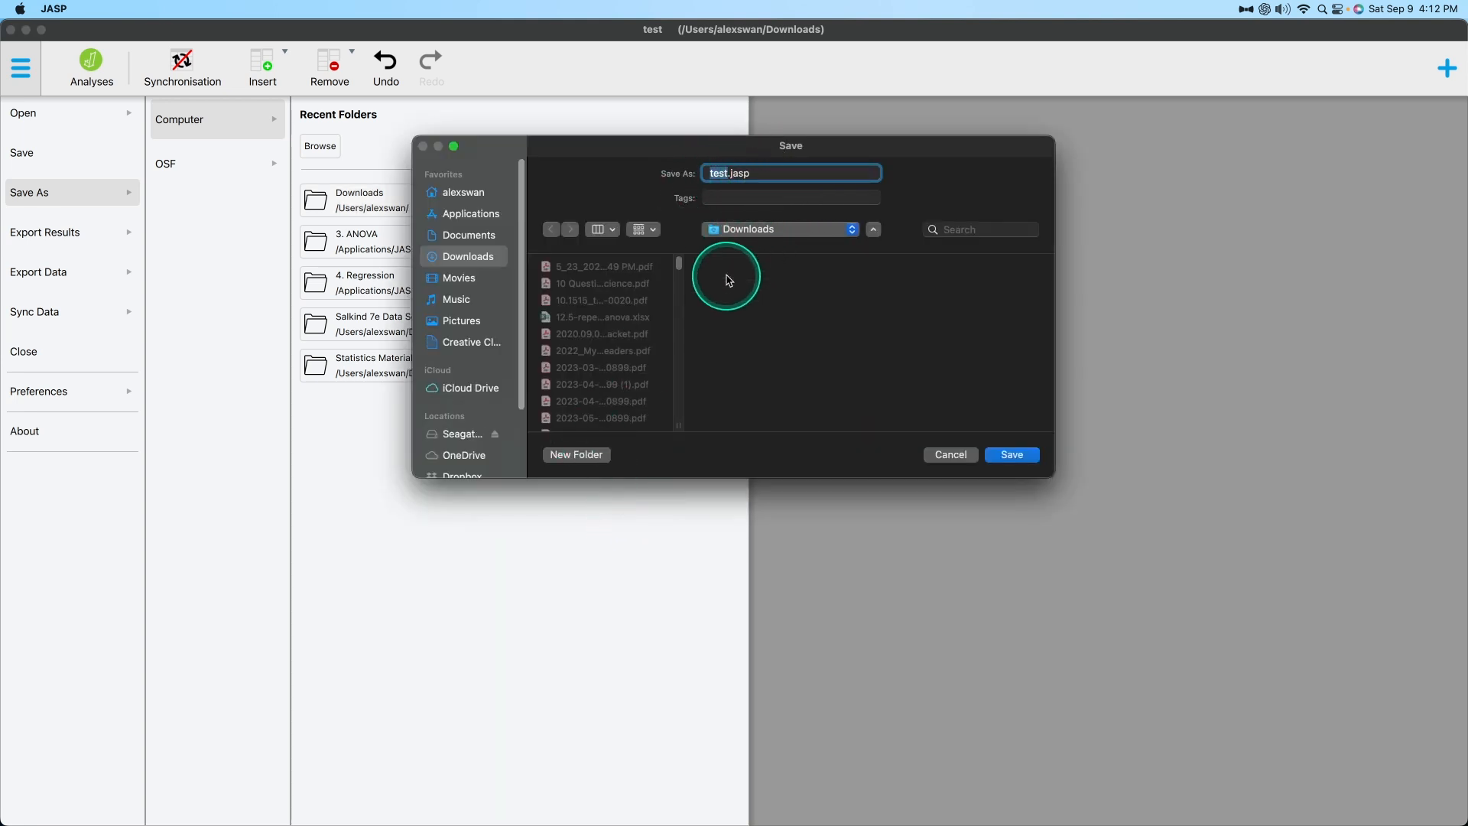
click(951, 455)
click(21, 68)
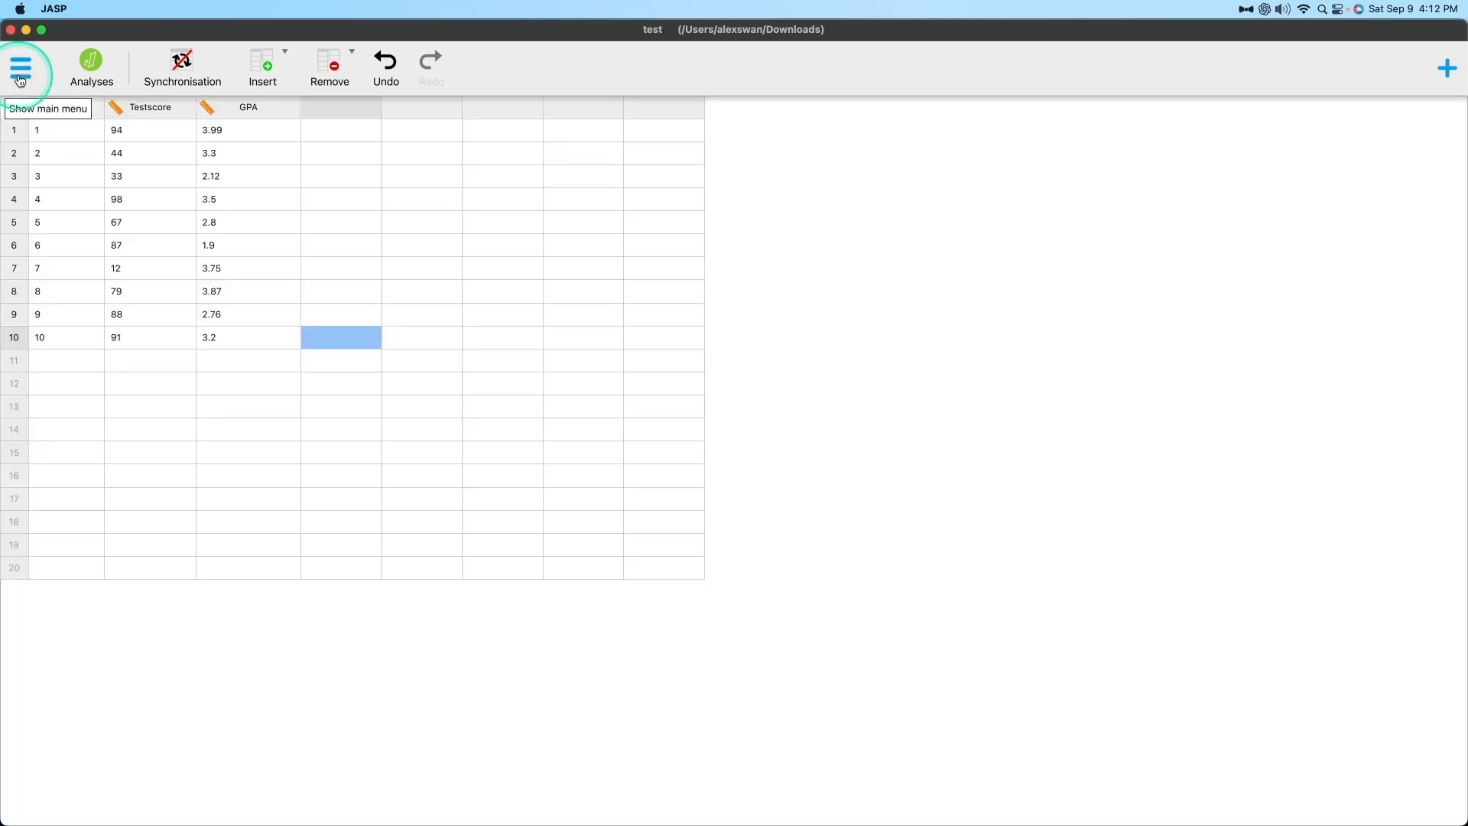
click(21, 68)
click(94, 272)
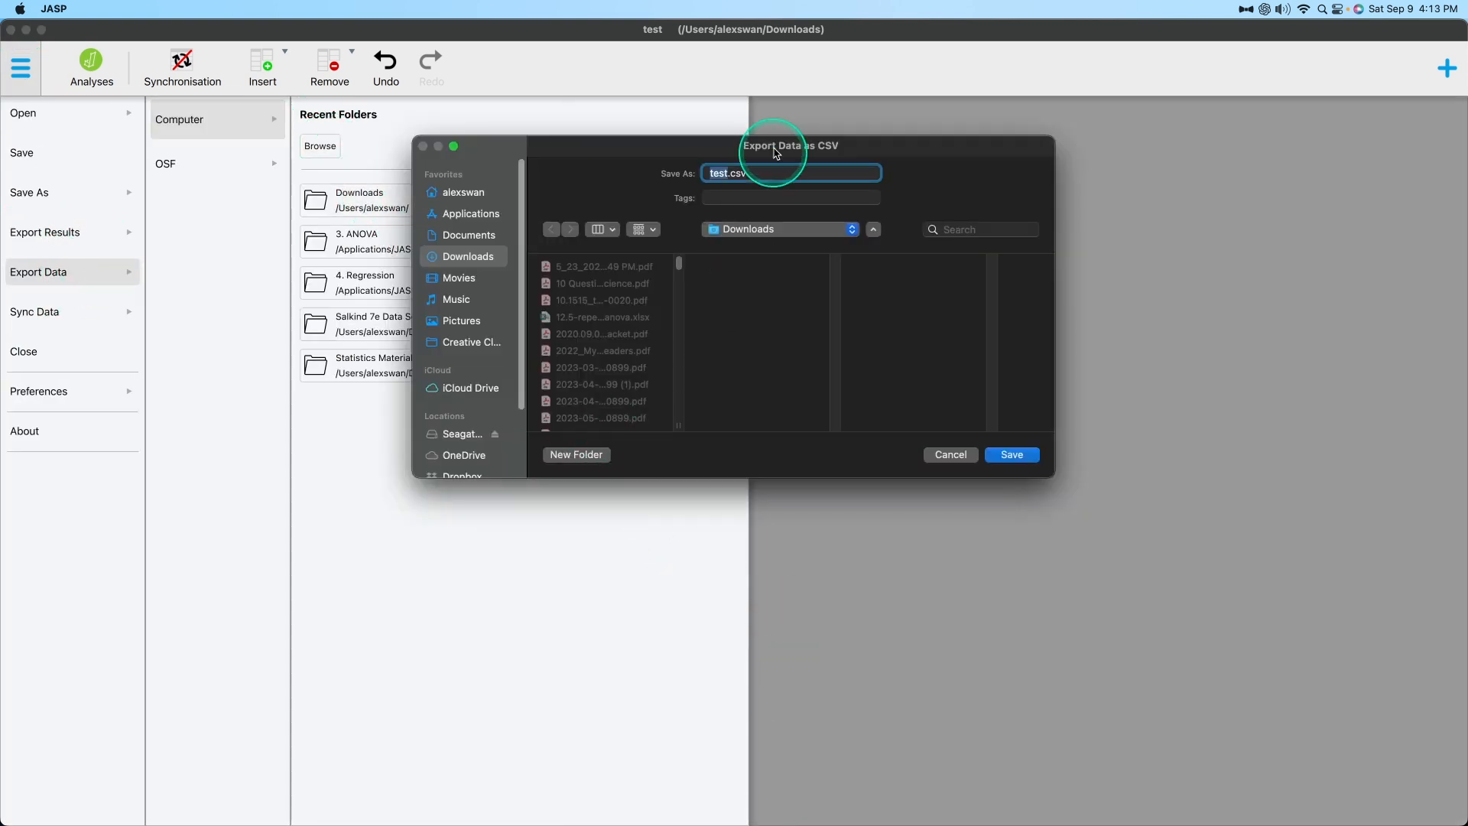
click(951, 453)
click(951, 451)
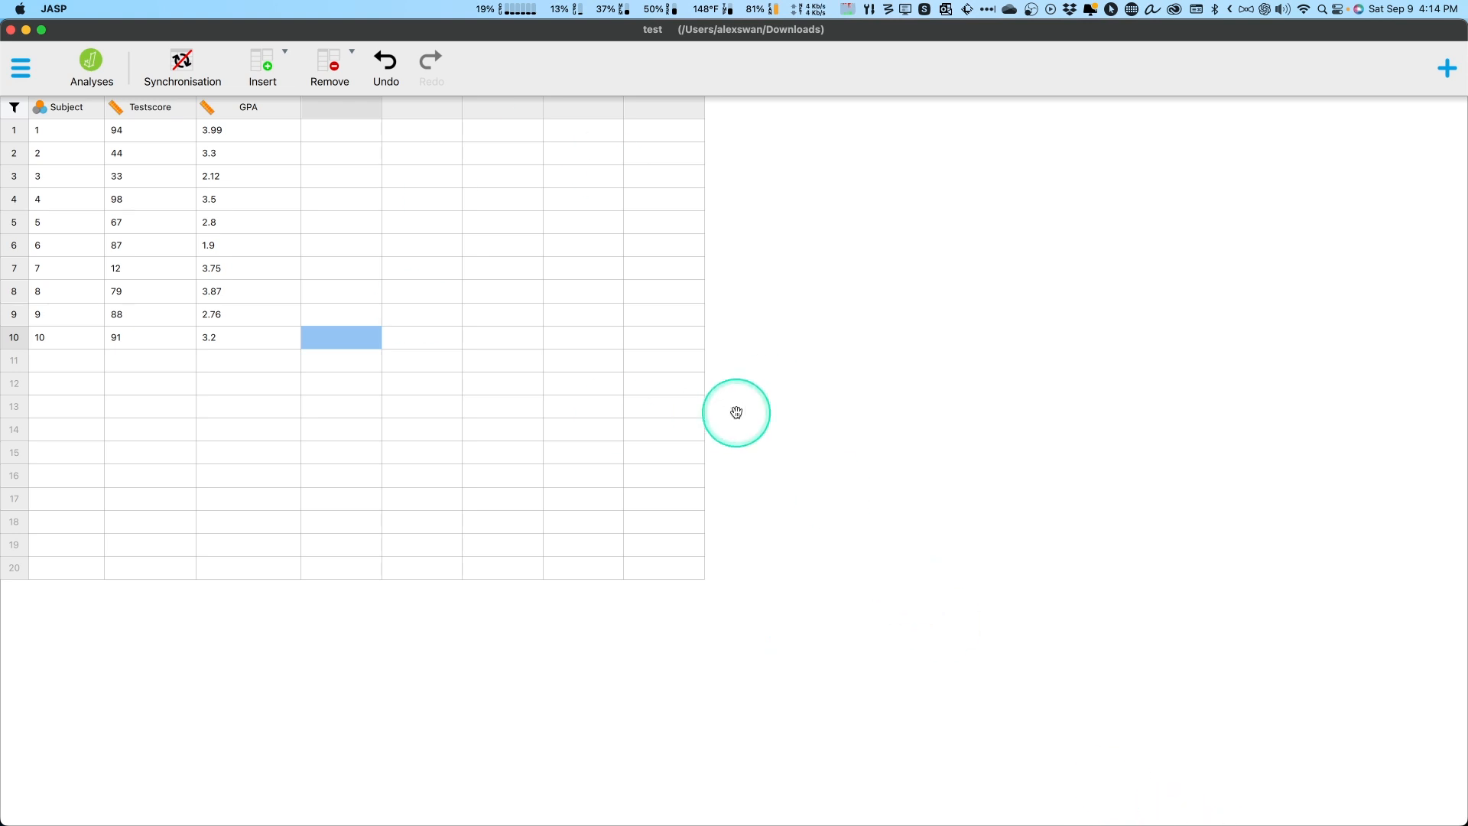
click(20, 68)
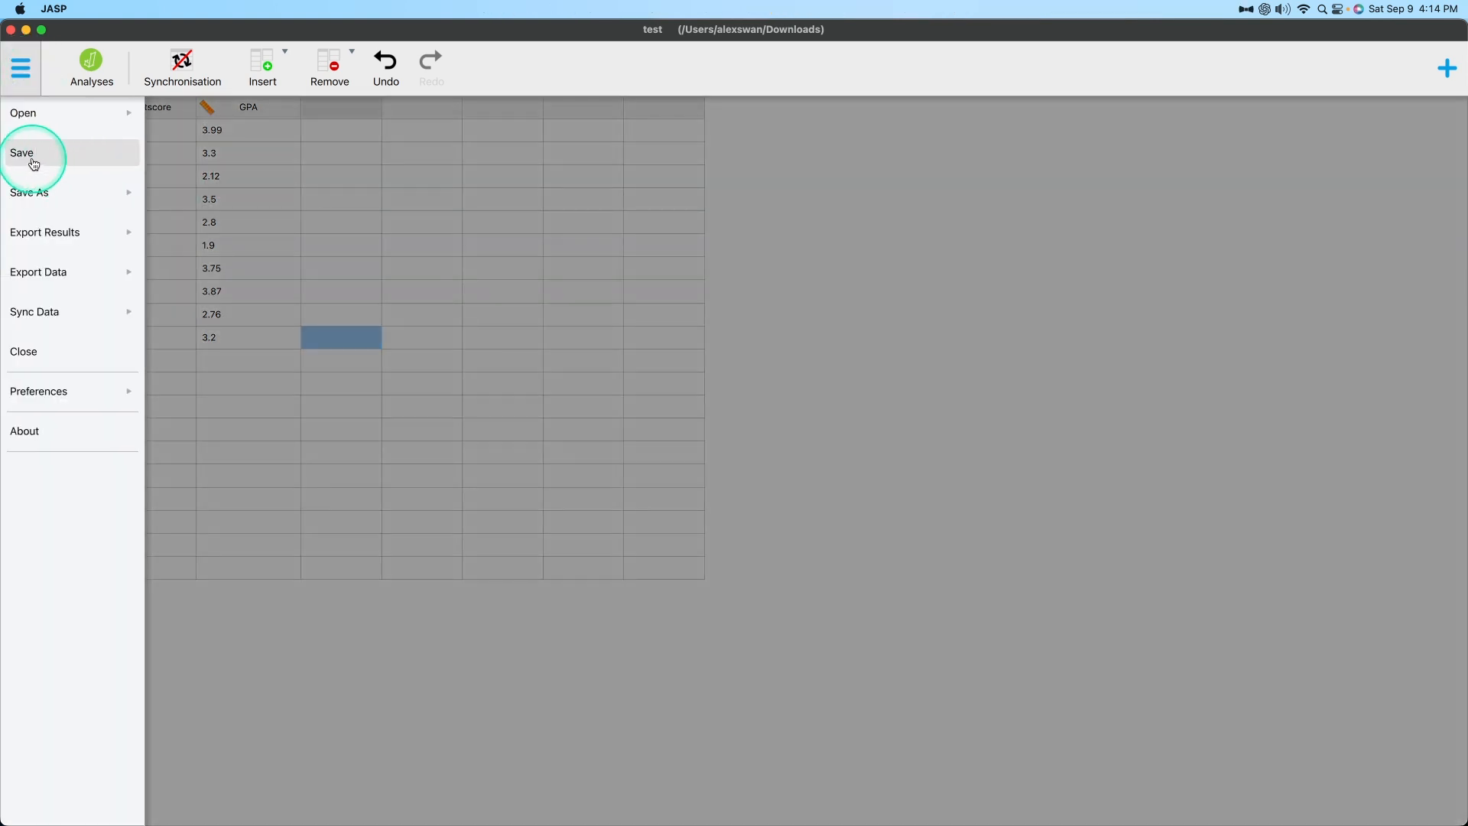
click(984, 397)
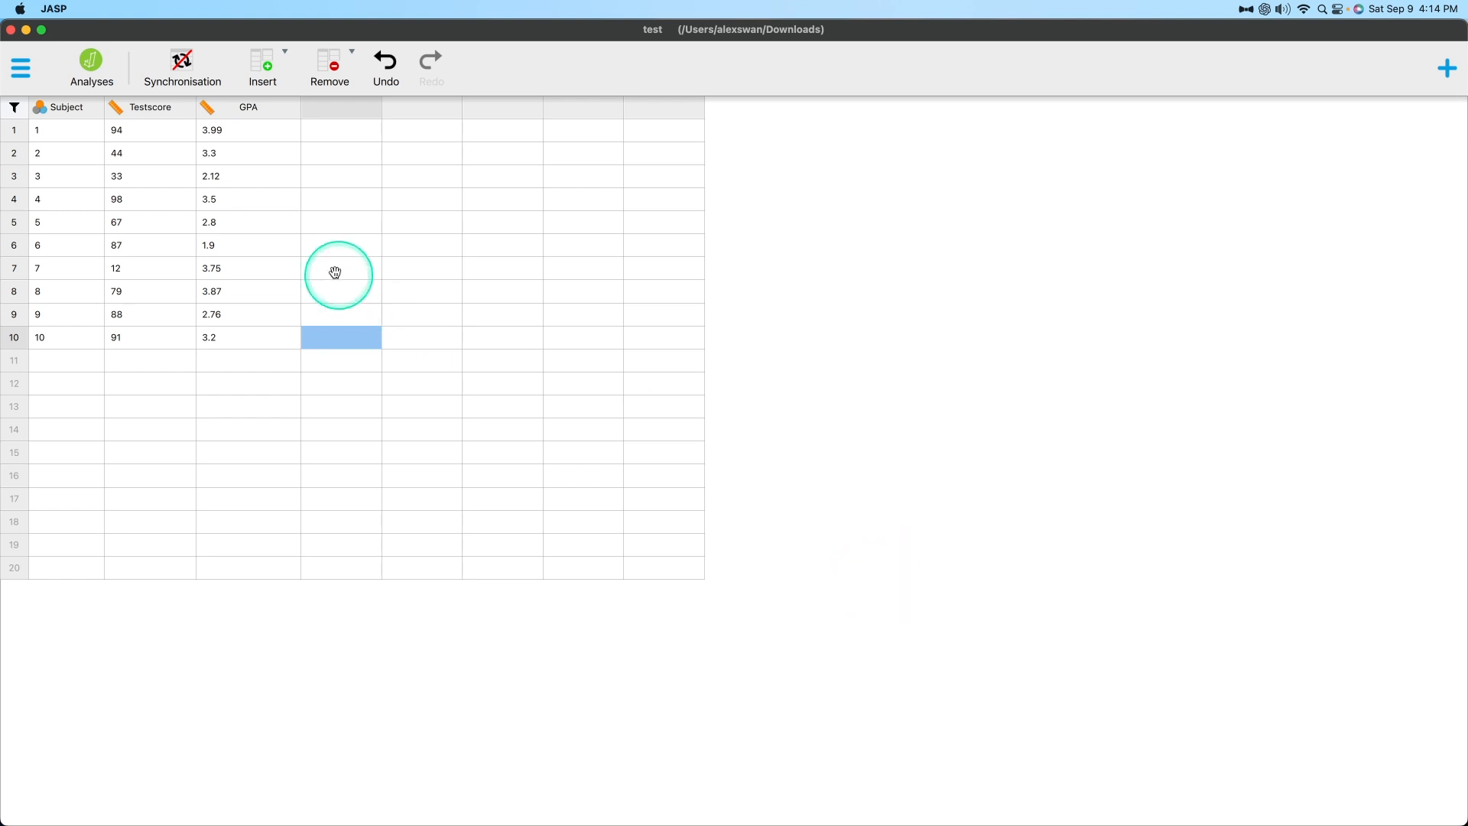
click(20, 69)
click(108, 196)
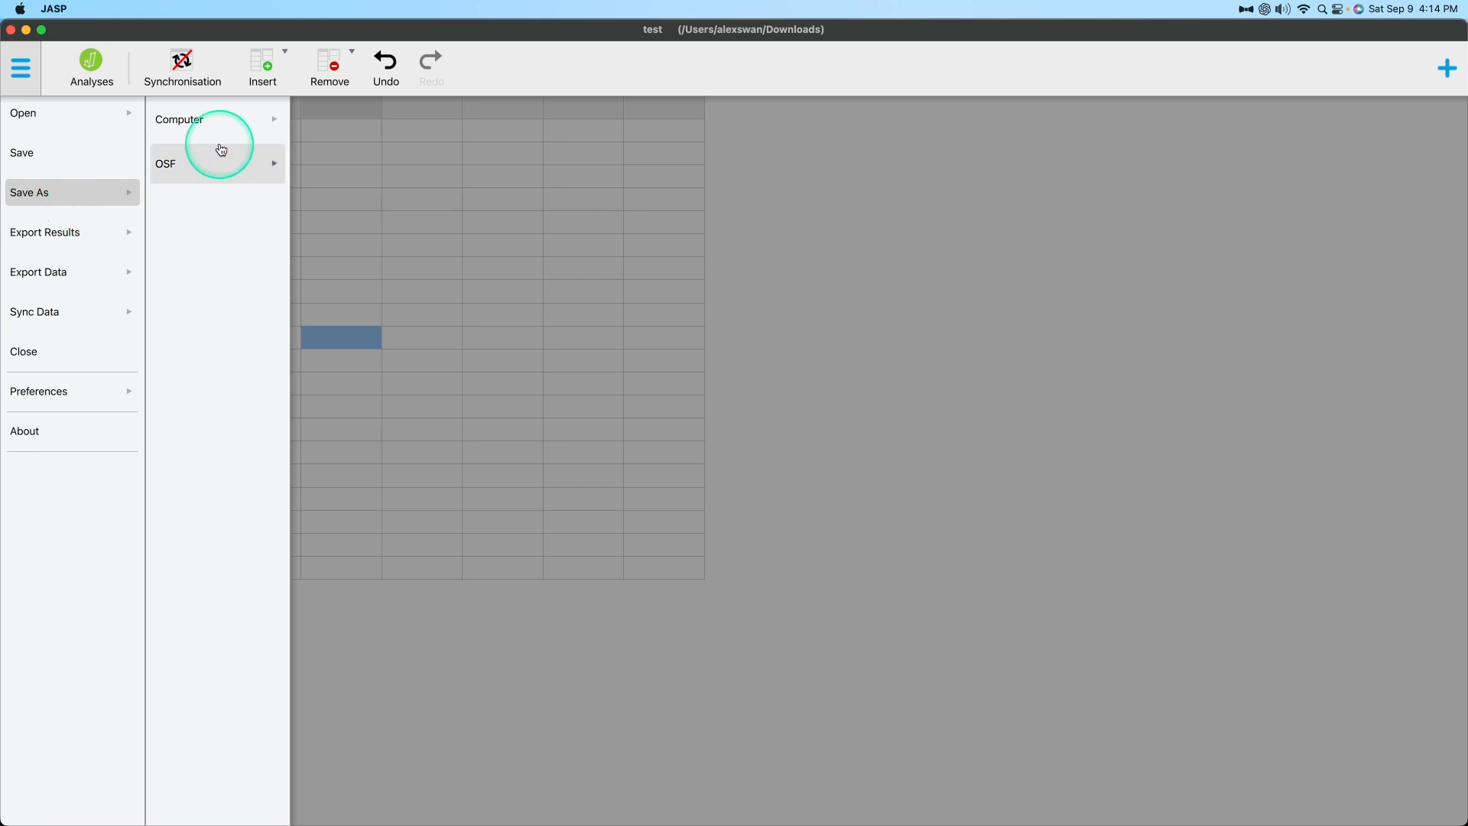
click(77, 170)
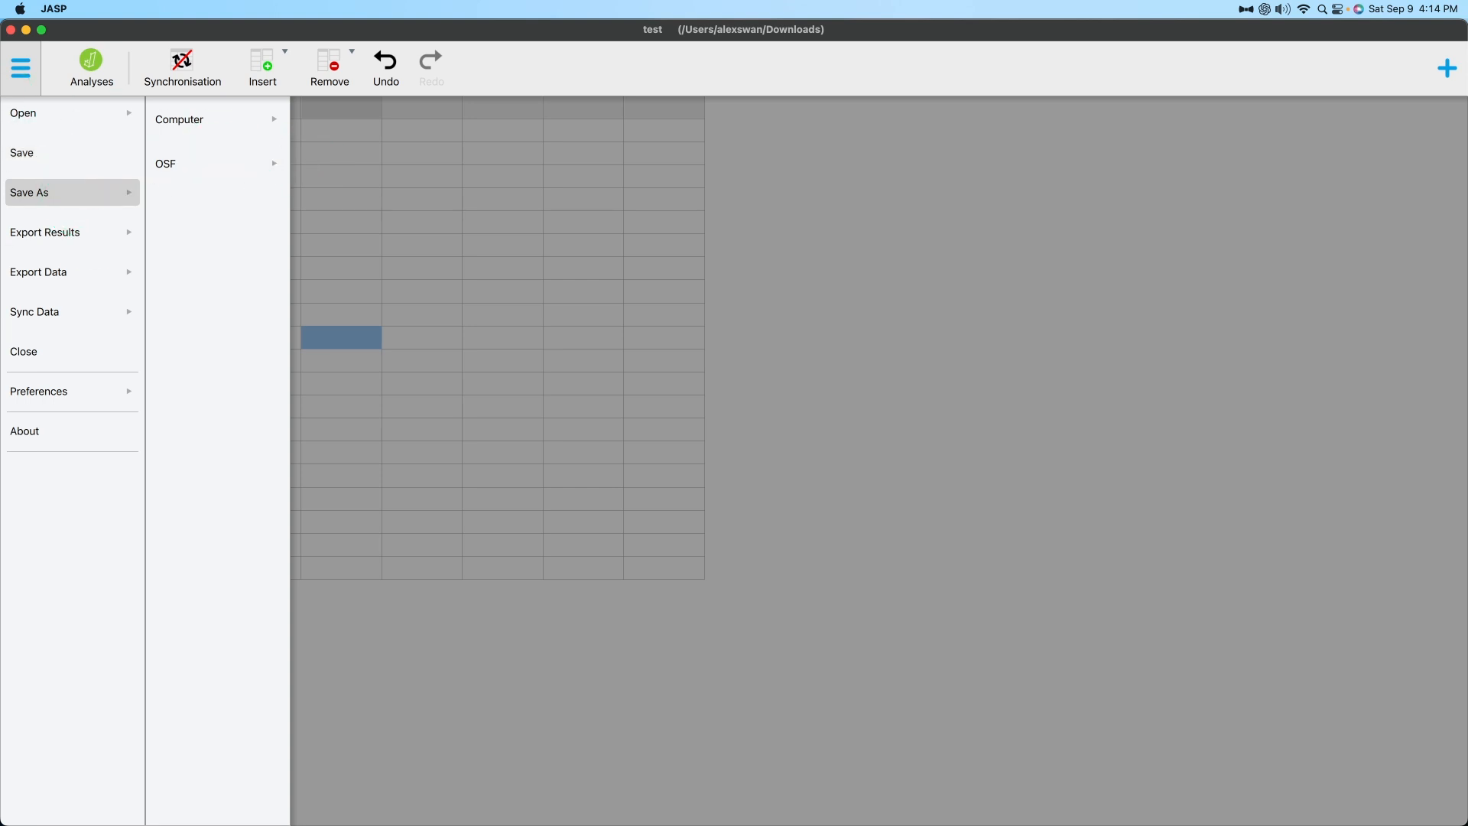
drag(1467, 321, 1467, 252)
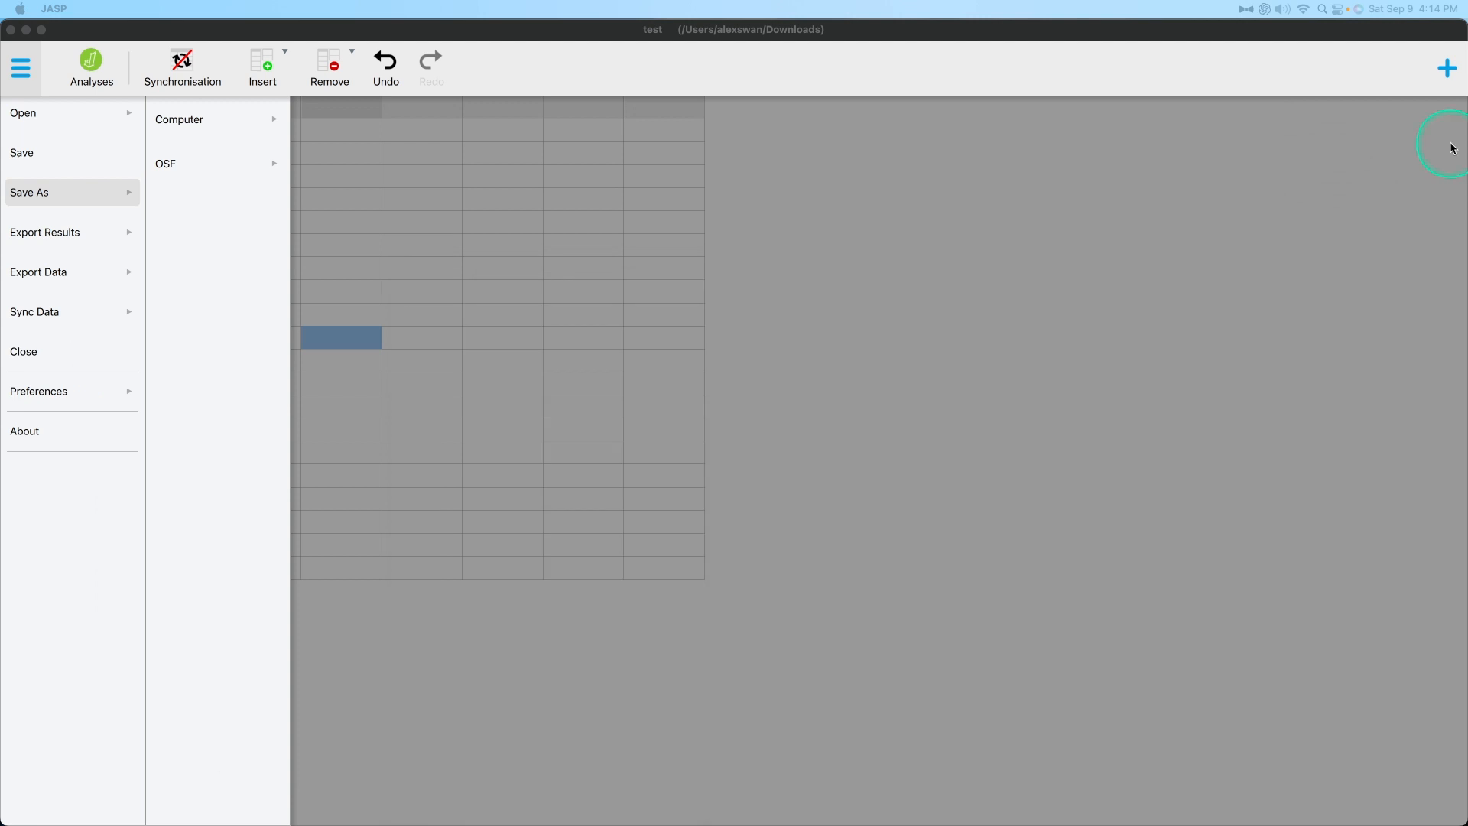
Close the main menu and switch from data editing to the analyses view.
click(648, 48)
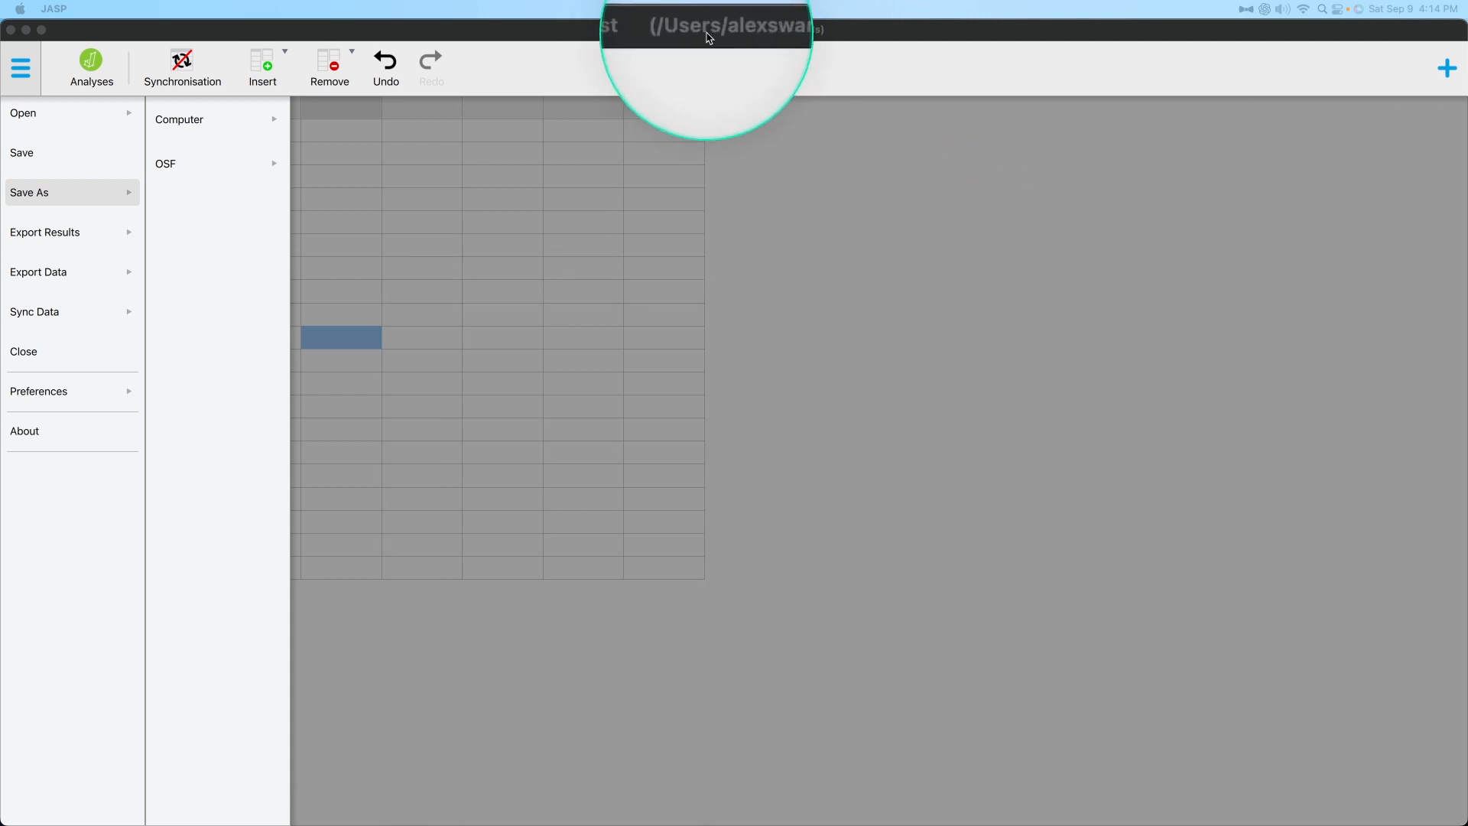
click(1108, 484)
click(96, 65)
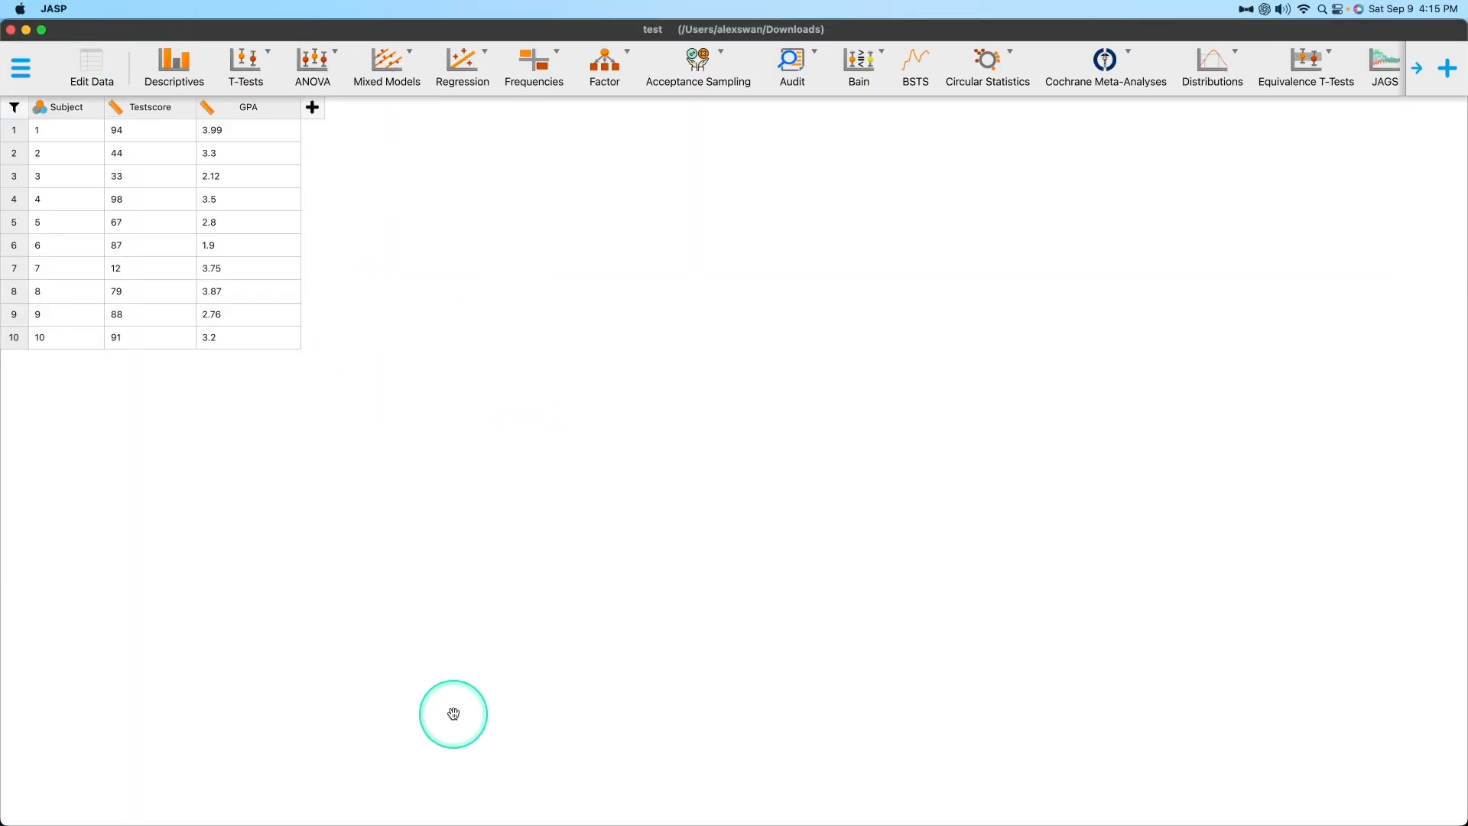